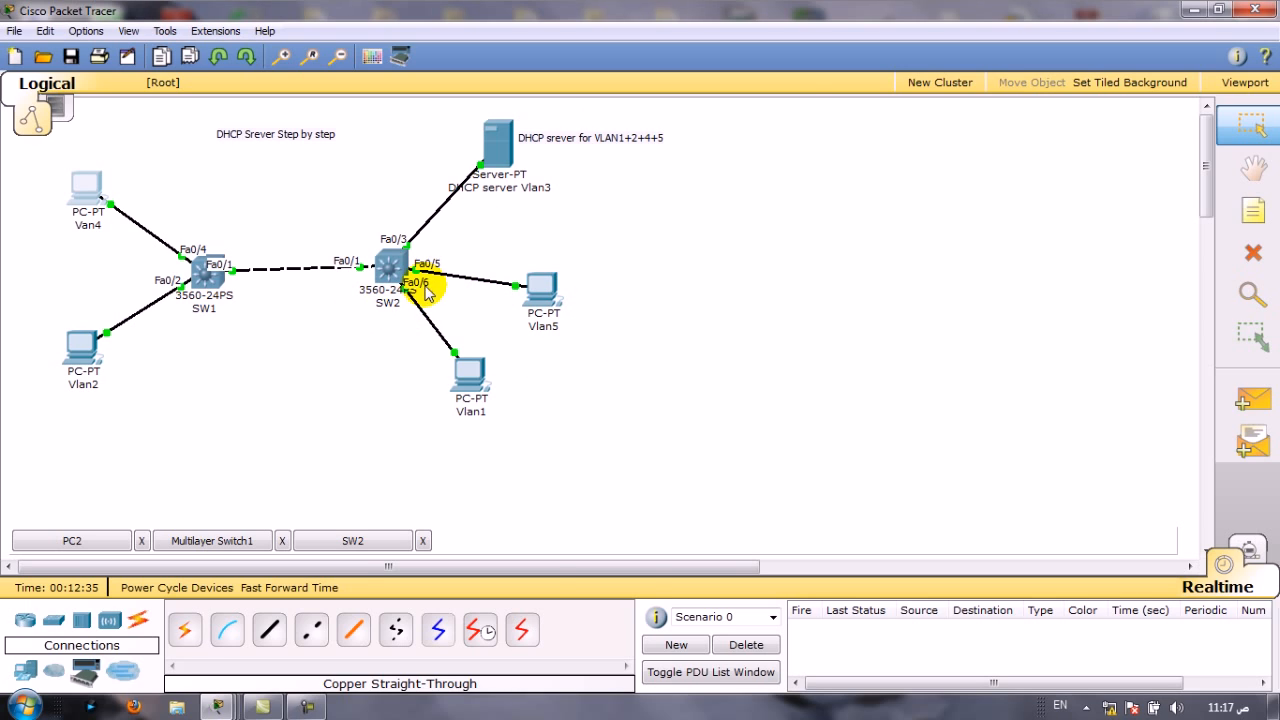
Open SW2's command line and leave configuration mode for the privileged EXEC prompt
{"action": "left_click", "coordinate": [386, 272]}
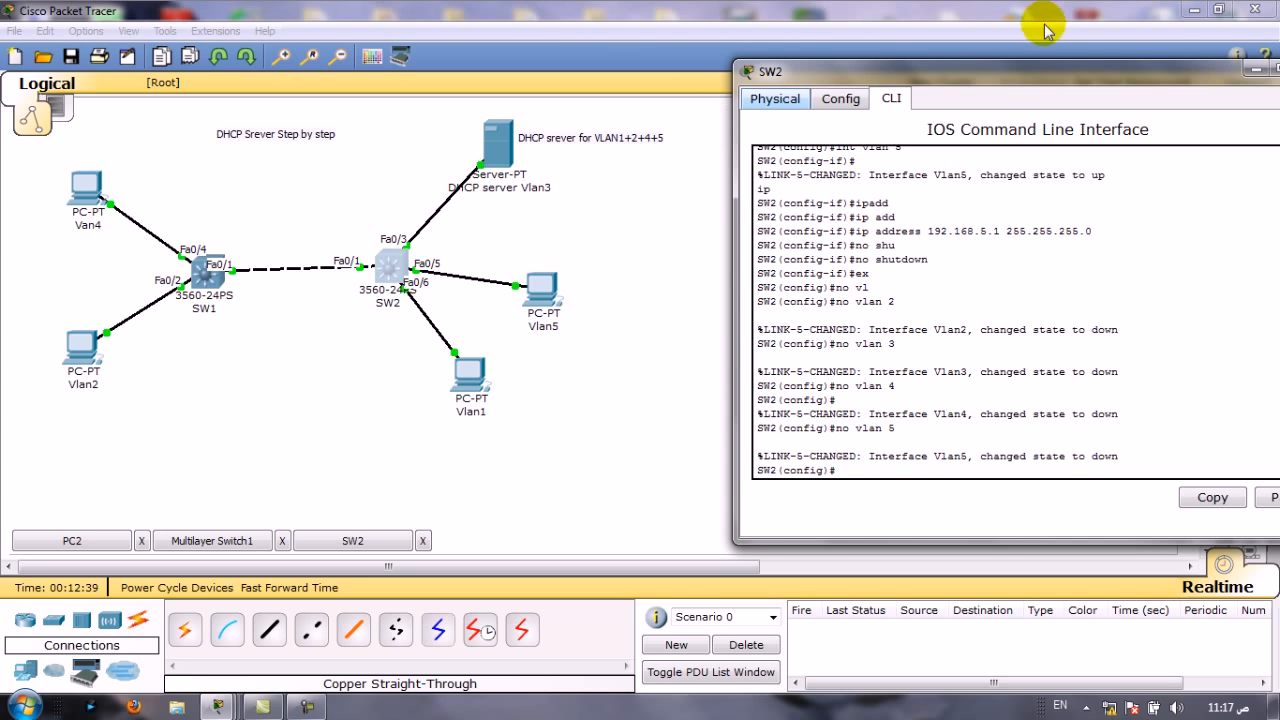
{"action": "left_click", "coordinate": [1250, 70]}
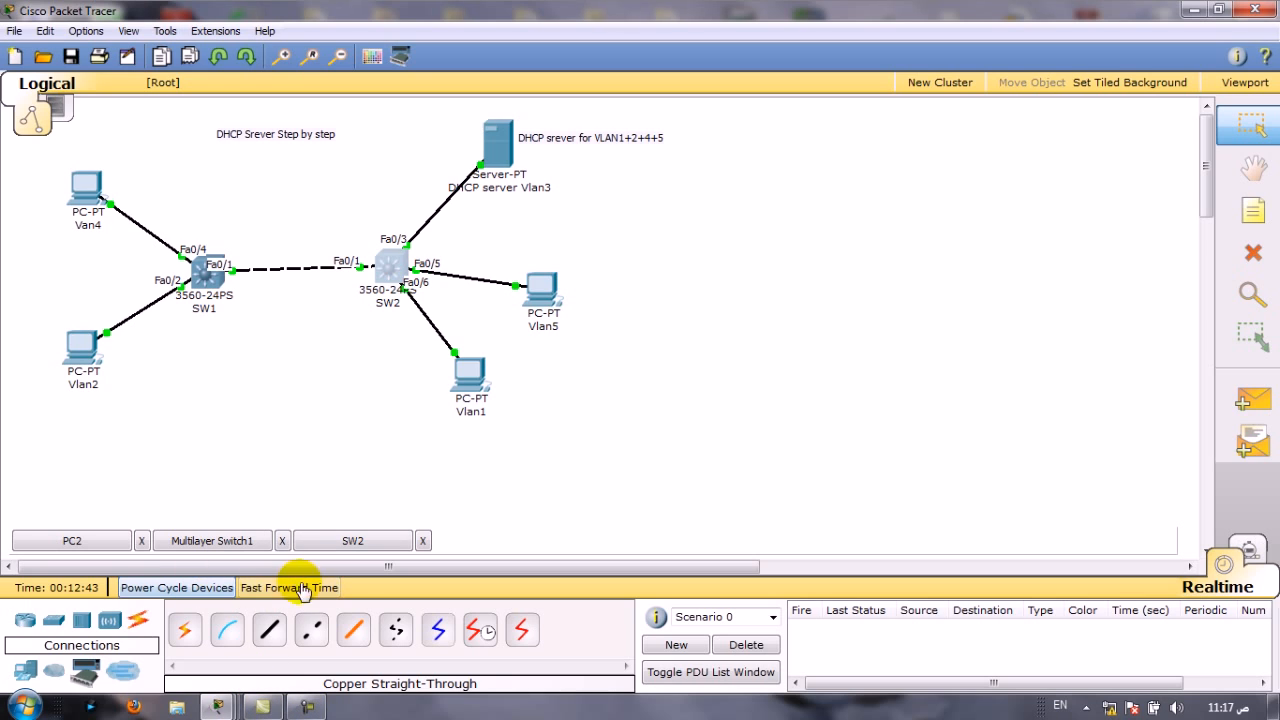
{"action": "left_click", "coordinate": [386, 542]}
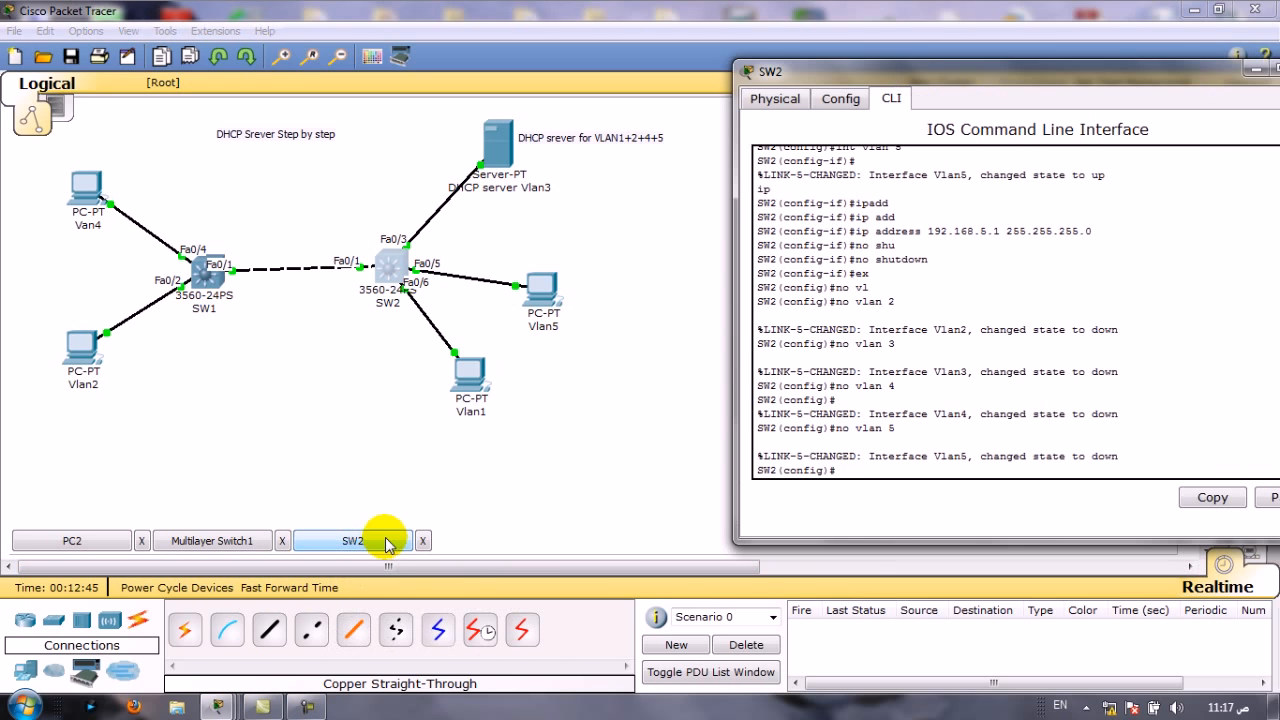
{"action": "key", "text": "Return"}
{"action": "key", "text": "ctrl+z"}
{"action": "key", "text": "Return"}
{"action": "key", "text": "Return"}
{"action": "key", "text": "Return"}
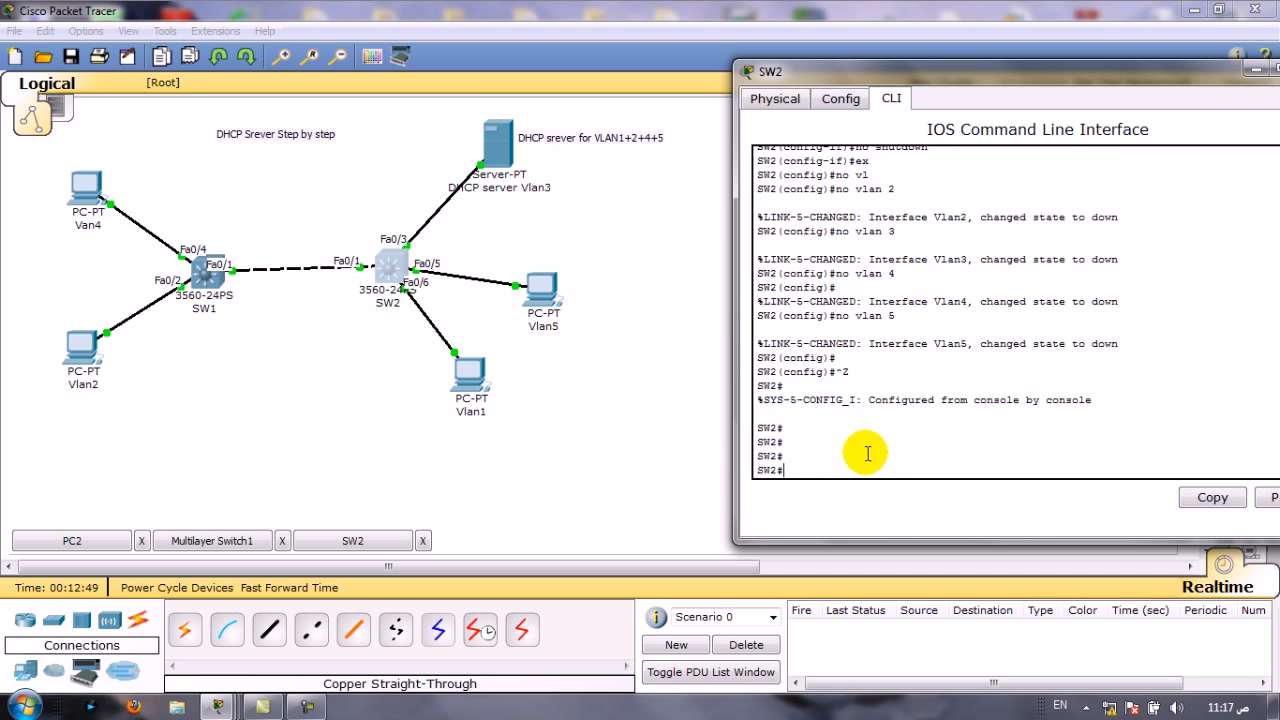
{"action": "key", "text": "Return"}
{"action": "key", "text": "Return"}
Display SW2's full VLAN table to check which VLANs exist and their port assignments
{"action": "type", "text": "c"}
{"action": "key", "text": "BackSpace"}
{"action": "key", "text": "BackSpace"}
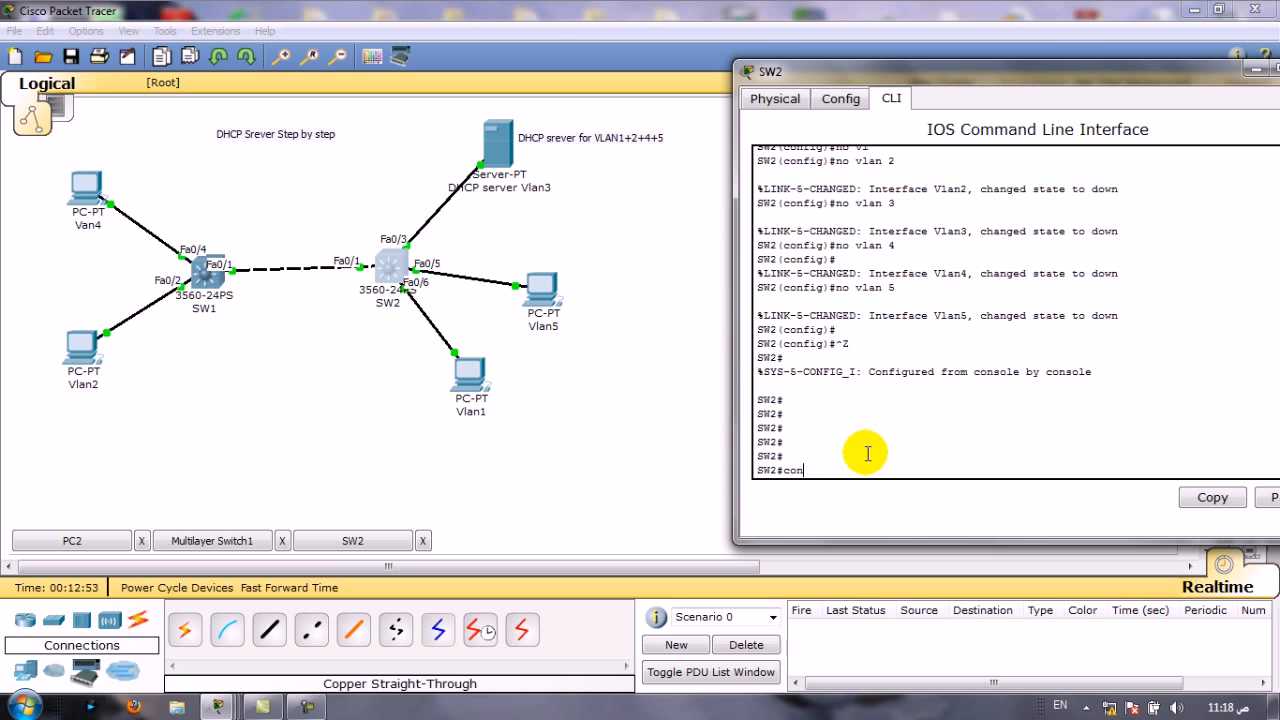
{"action": "type", "text": "sho vlan"}
{"action": "key", "text": "Return"}
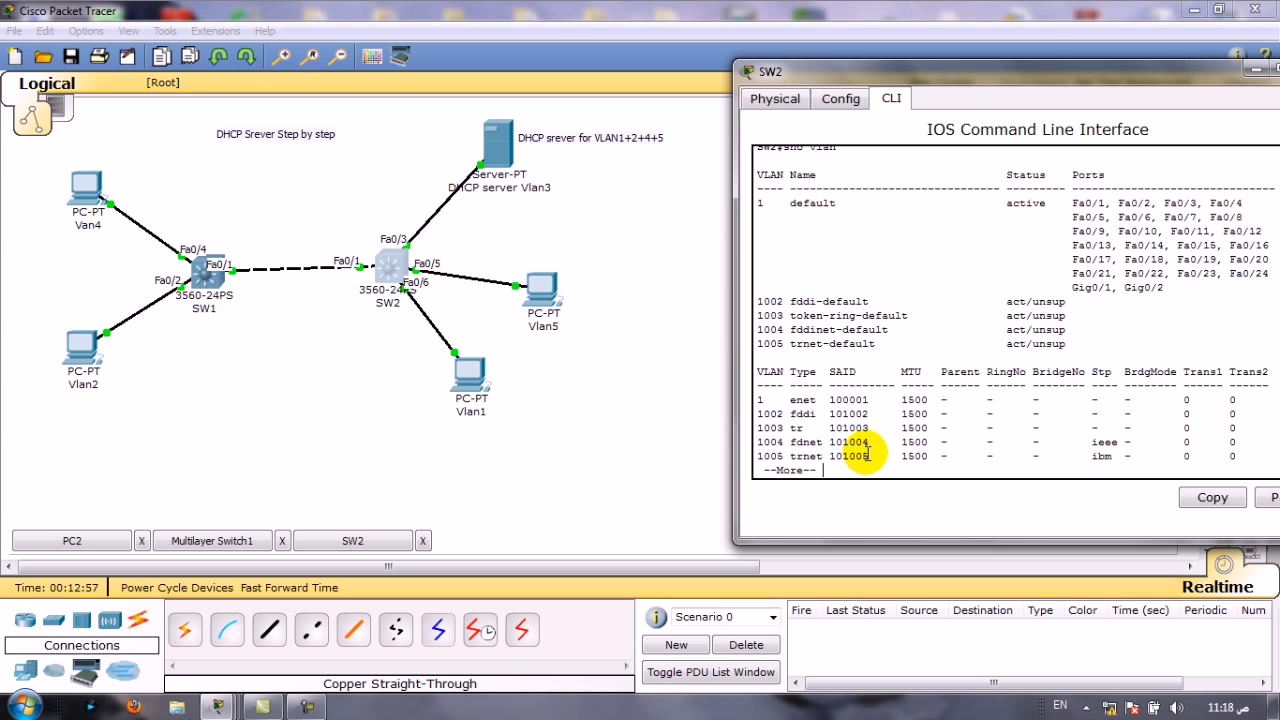
{"action": "key", "text": "space"}
Enter global configuration mode on SW2, create VLANs 2, 3, 4 and 5, and exit VLAN configuration
{"action": "type", "text": "conf"}
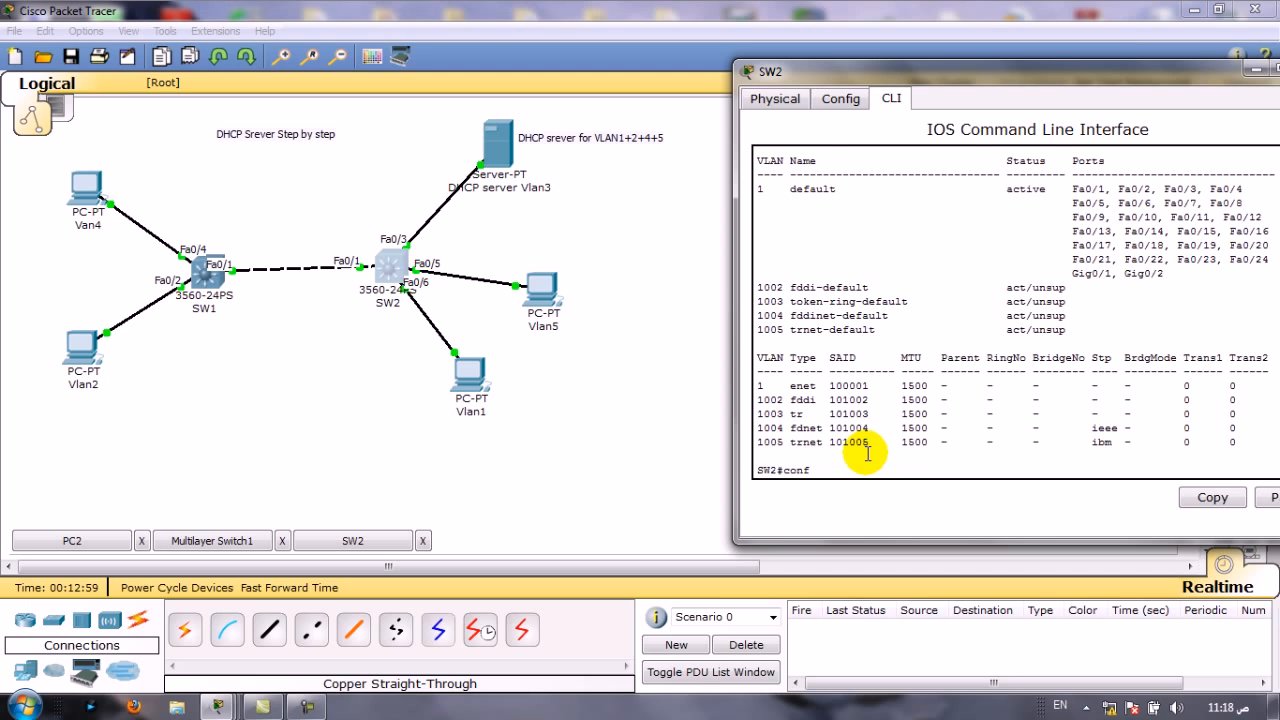
{"action": "type", "text": " t"}
{"action": "key", "text": "Return"}
{"action": "type", "text": "vl"}
{"action": "key", "text": "Tab"}
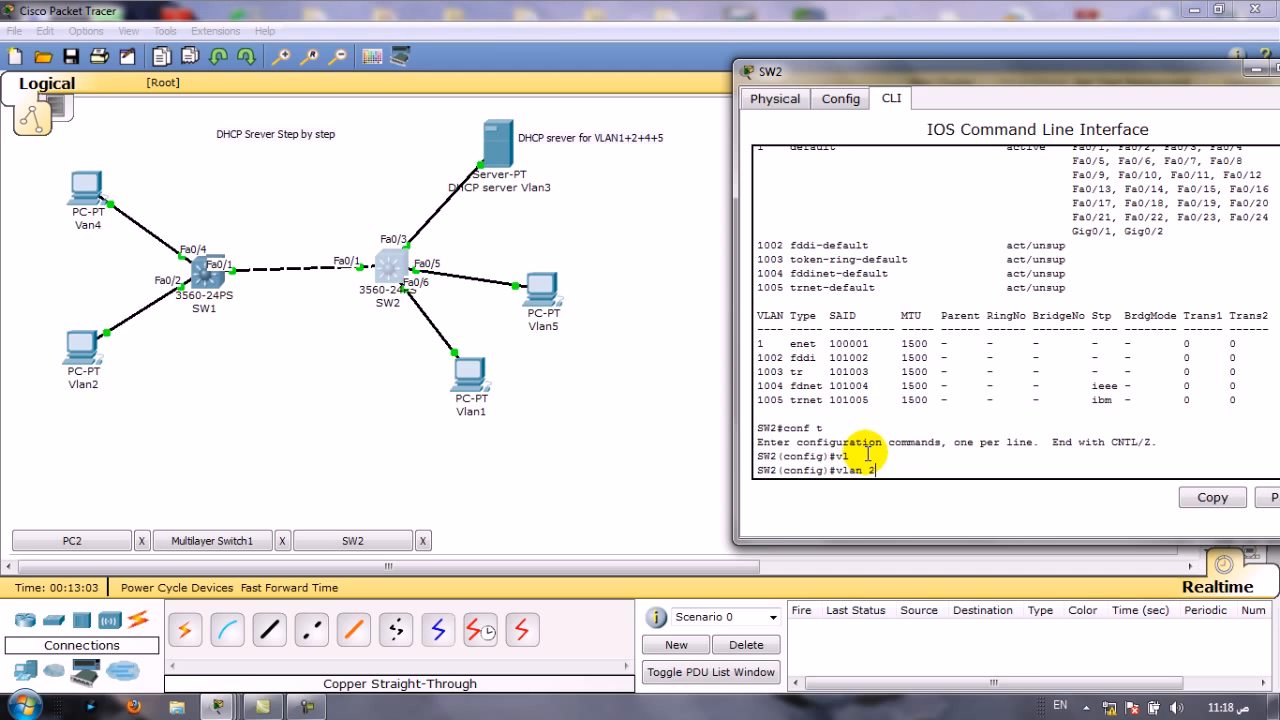
{"action": "type", "text": "2"}
{"action": "key", "text": "Return"}
{"action": "key", "text": "Up"}
{"action": "type", "text": "3"}
{"action": "key", "text": "Return"}
{"action": "key", "text": "Up"}
{"action": "key", "text": "BackSpace"}
{"action": "type", "text": "4"}
{"action": "key", "text": "Return"}
{"action": "key", "text": "Up"}
{"action": "key", "text": "BackSpace"}
{"action": "type", "text": "5"}
{"action": "key", "text": "Return"}
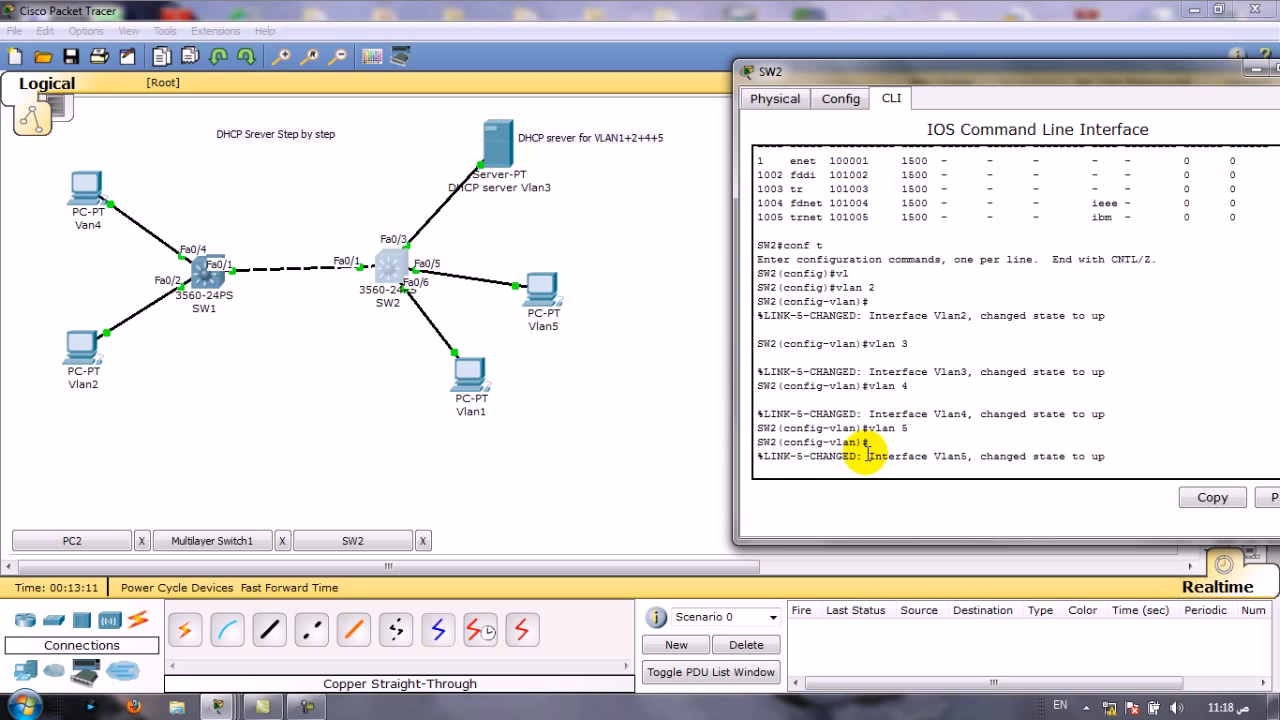
{"action": "type", "text": "ex"}
{"action": "key", "text": "Return"}
Assign IP address 192.168.1.1 with mask 255.255.255.0 to SW2's VLAN 1 interface
{"action": "type", "text": "int vl"}
{"action": "key", "text": "Tab"}
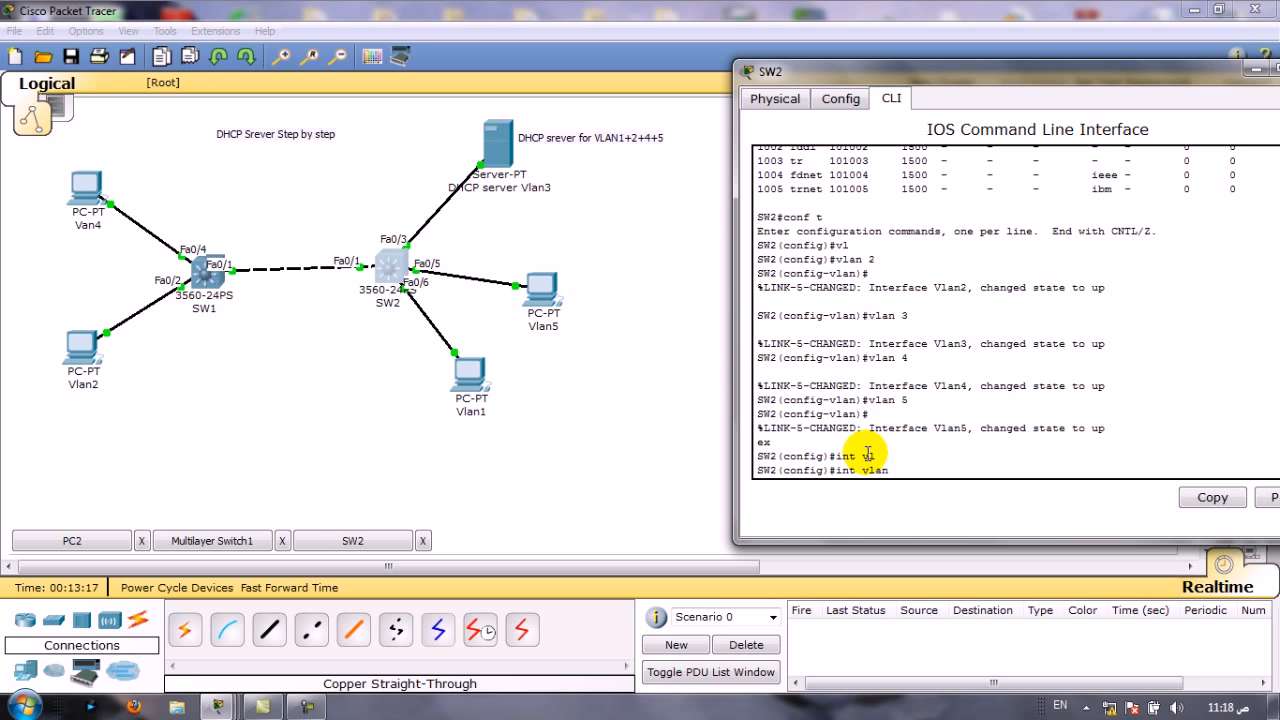
{"action": "type", "text": "1"}
{"action": "key", "text": "Return"}
{"action": "type", "text": "ip add"}
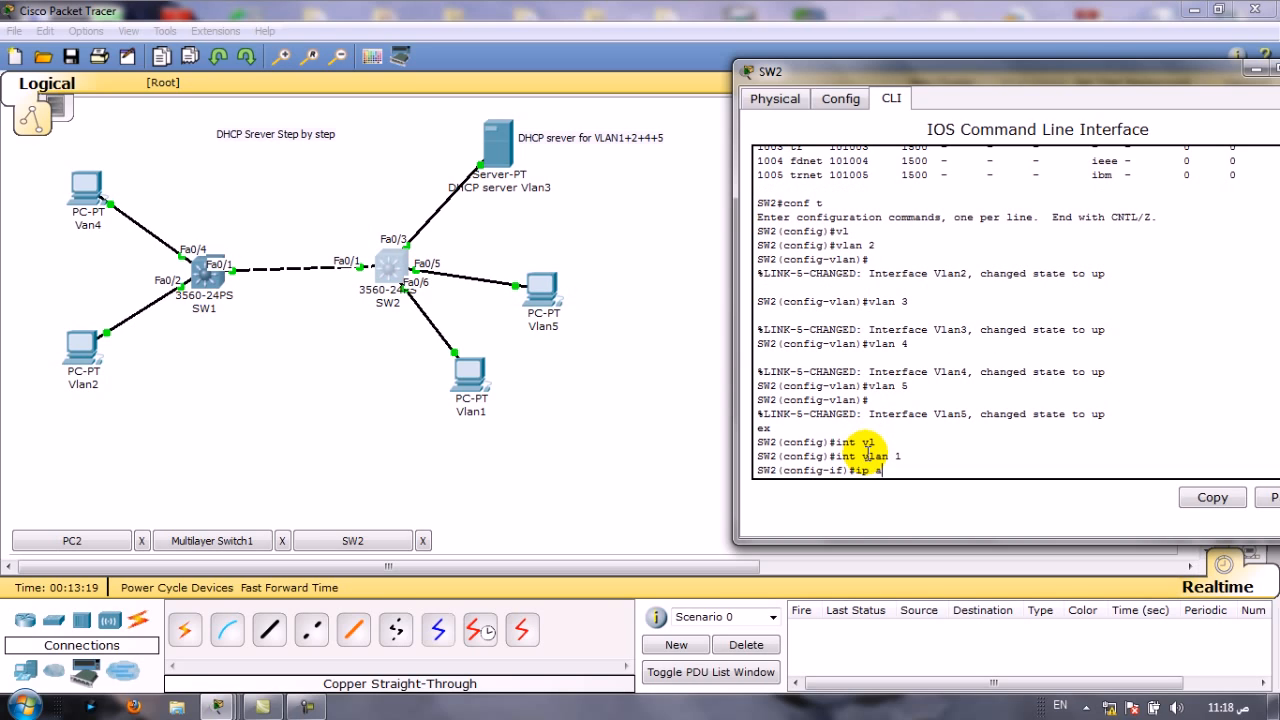
{"action": "key", "text": "Tab"}
{"action": "type", "text": "192.16"}
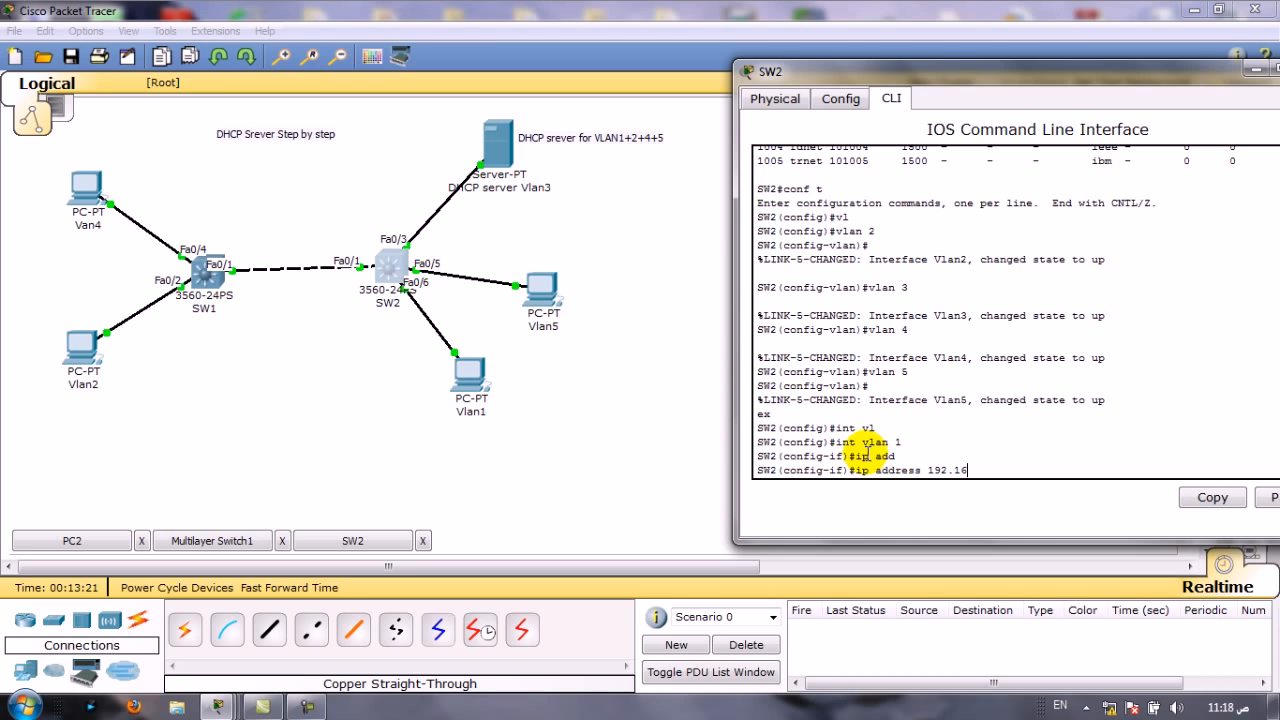
{"action": "type", "text": "8.1.1 255.255.255.0"}
{"action": "key", "text": "Return"}
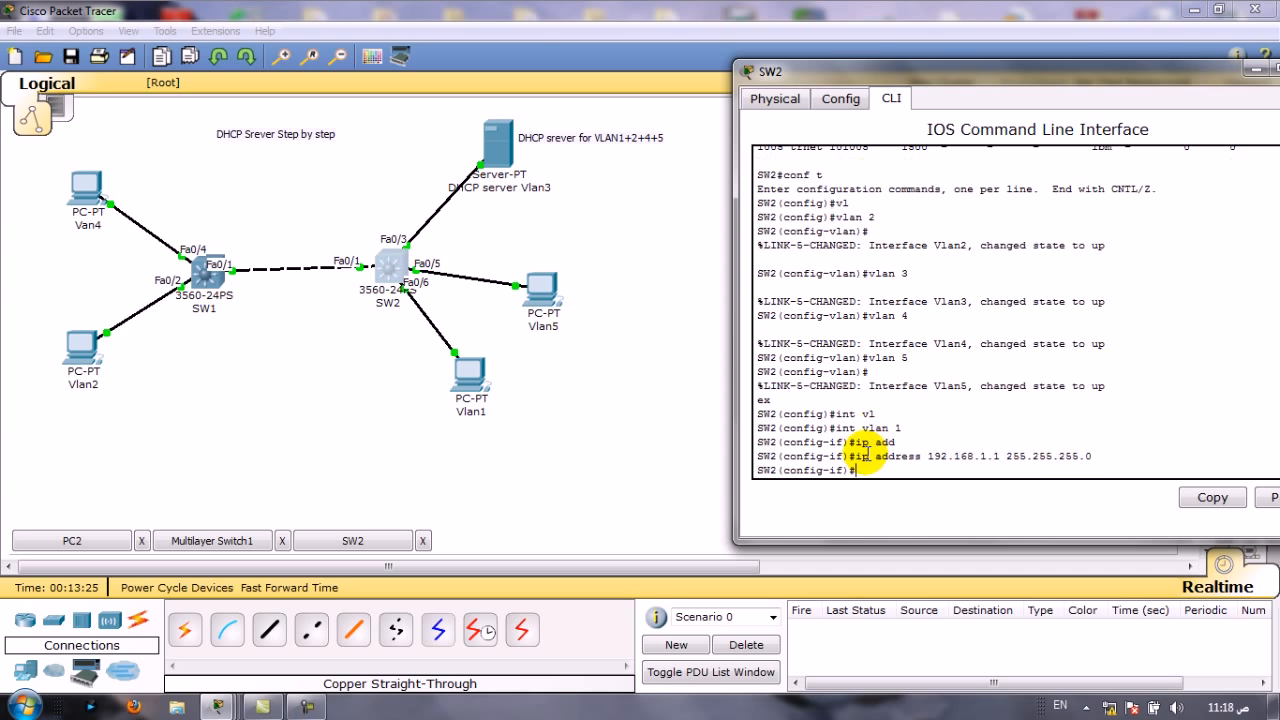
Enable the VLAN 1 interface with no shutdown and exit to global configuration mode
{"action": "type", "text": "n shu"}
{"action": "key", "text": "Tab"}
{"action": "key", "text": "BackSpace"}
{"action": "key", "text": "BackSpace"}
{"action": "key", "text": "BackSpace"}
{"action": "key", "text": "BackSpace"}
{"action": "key", "text": "BackSpace"}
{"action": "key", "text": "BackSpace"}
{"action": "key", "text": "BackSpace"}
{"action": "key", "text": "BackSpace"}
{"action": "key", "text": "BackSpace"}
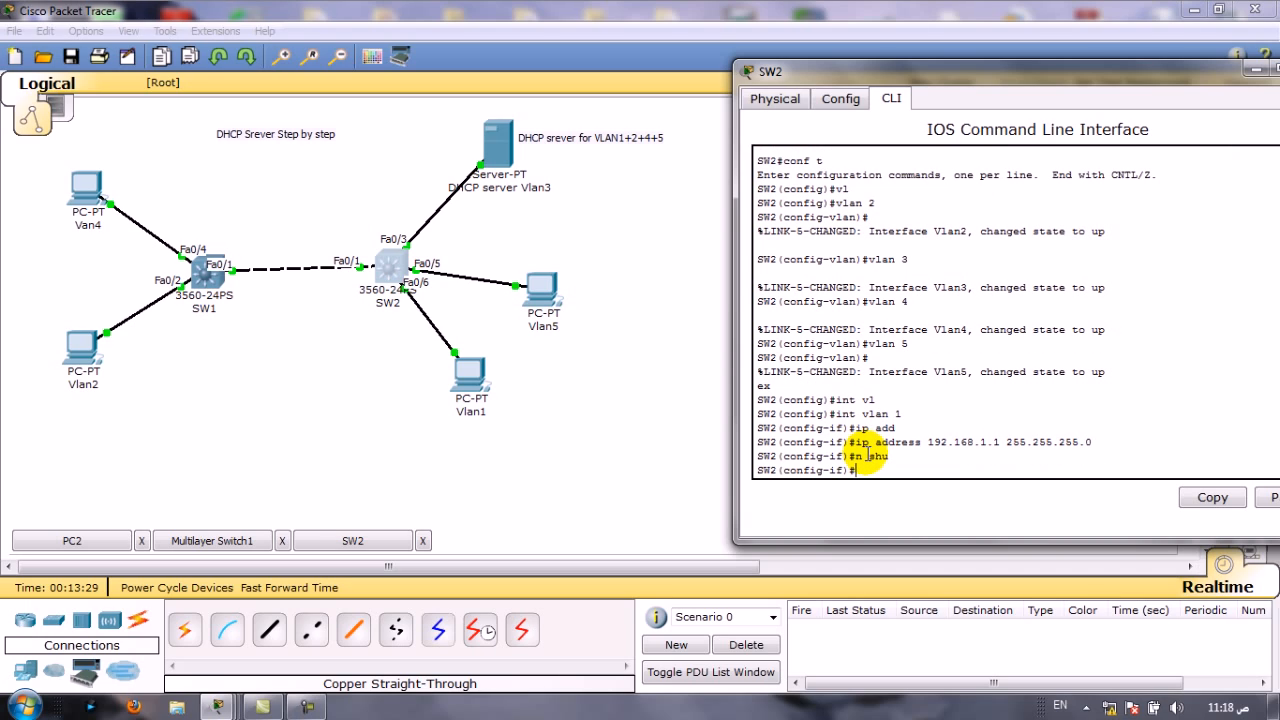
{"action": "type", "text": "o shu"}
{"action": "key", "text": "Tab"}
{"action": "key", "text": "Return"}
{"action": "type", "text": "ex"}
{"action": "key", "text": "Return"}
Assign IP address 192.168.2.1 with mask 255.255.255.0 to the VLAN 2 interface and enable it with no shutdown
{"action": "type", "text": "int vl"}
{"action": "key", "text": "Tab"}
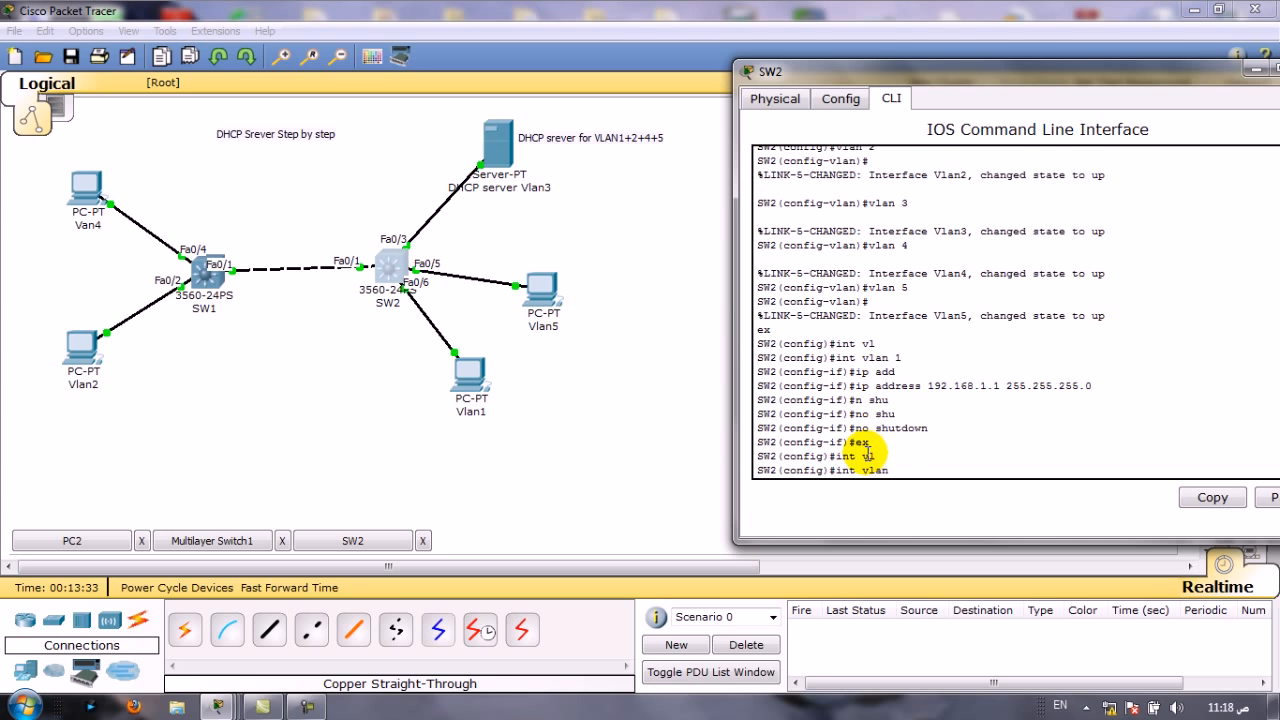
{"action": "type", "text": "2"}
{"action": "key", "text": "Return"}
{"action": "type", "text": "ip ad"}
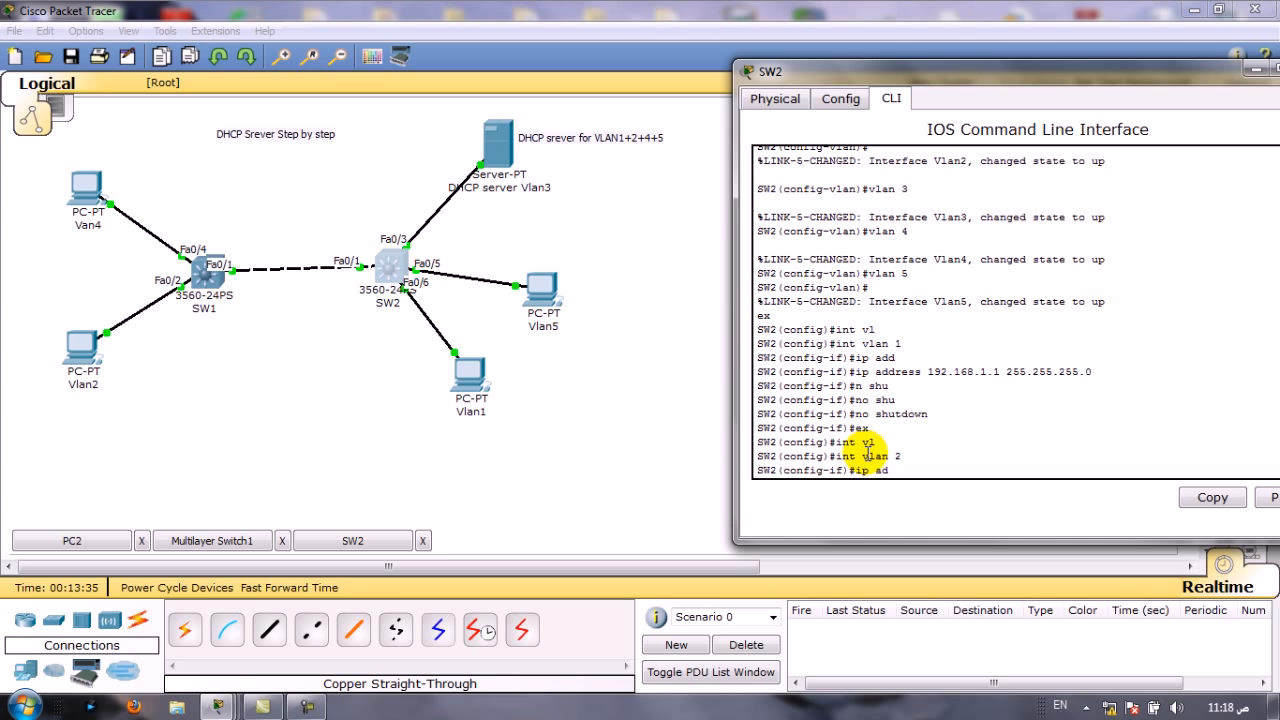
{"action": "type", "text": "d"}
{"action": "key", "text": "Tab"}
{"action": "type", "text": "192.168.2.1 255.255.255.0"}
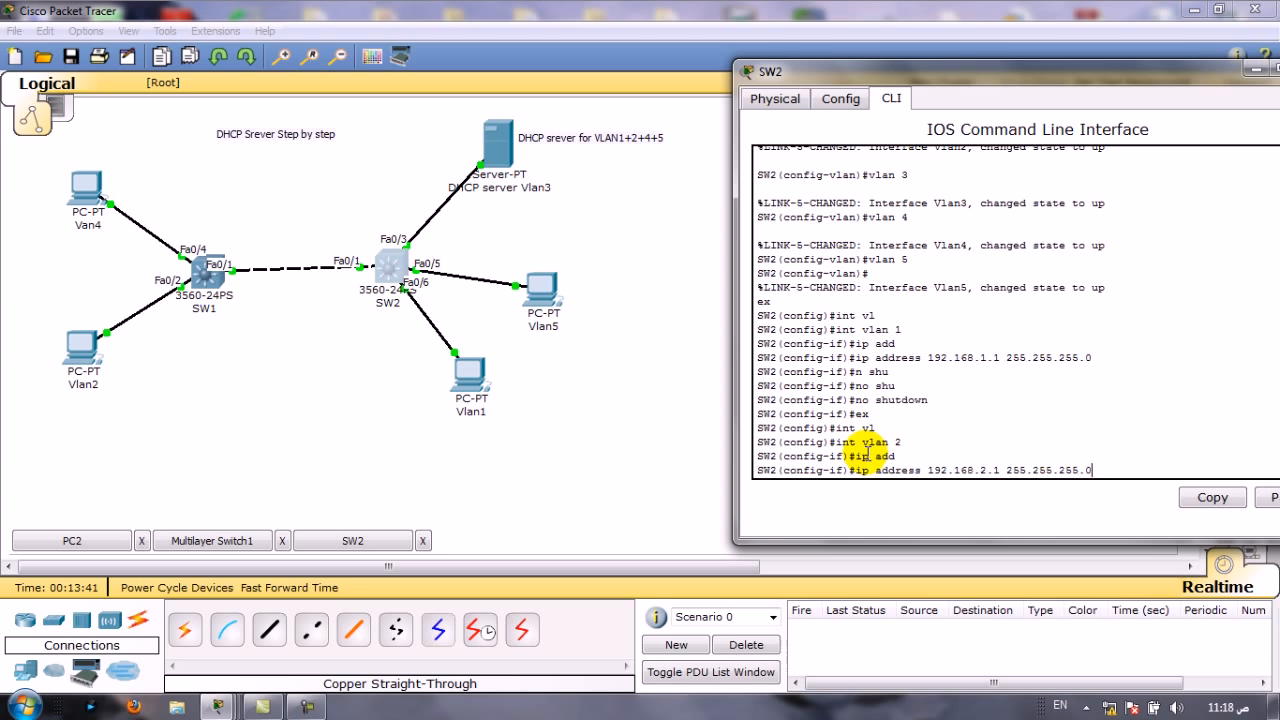
{"action": "key", "text": "Return"}
{"action": "type", "text": "no shu"}
{"action": "key", "text": "Tab"}
{"action": "key", "text": "Return"}
Assign IP address 192.168.3.1 with mask 255.255.255.0 to the VLAN 3 interface
{"action": "type", "text": "int vla"}
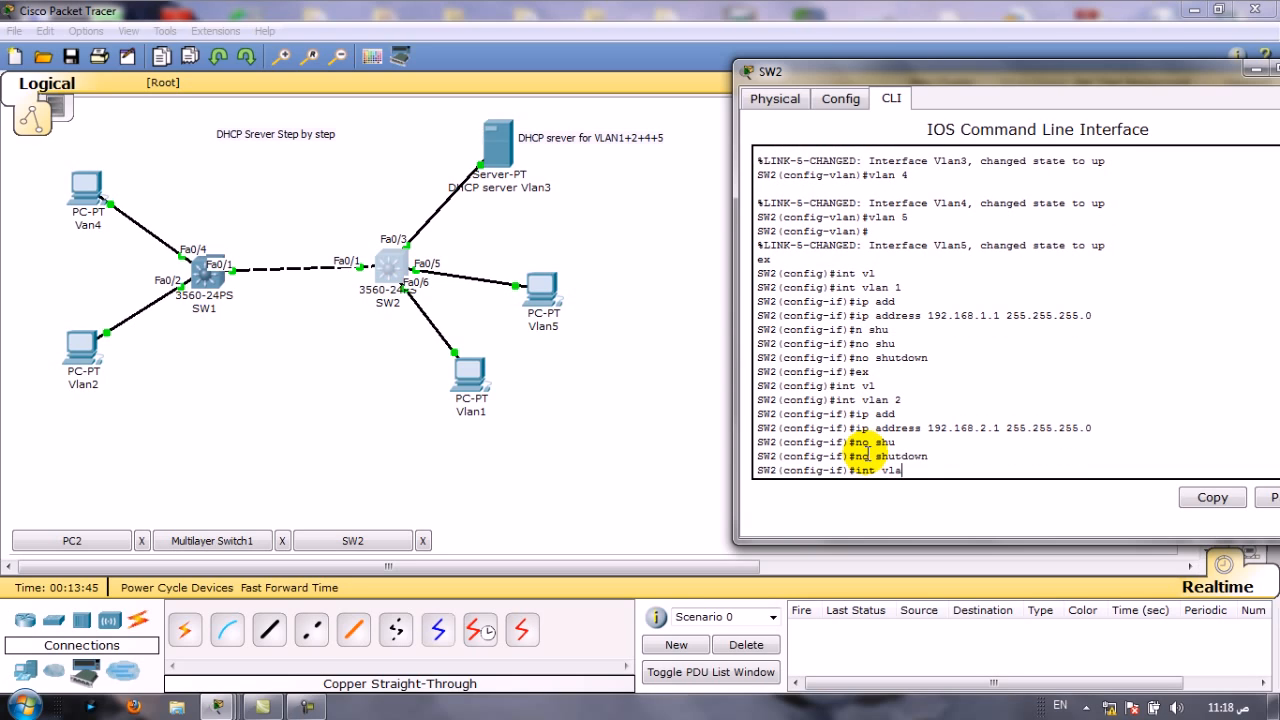
{"action": "type", "text": "n 3"}
{"action": "key", "text": "Return"}
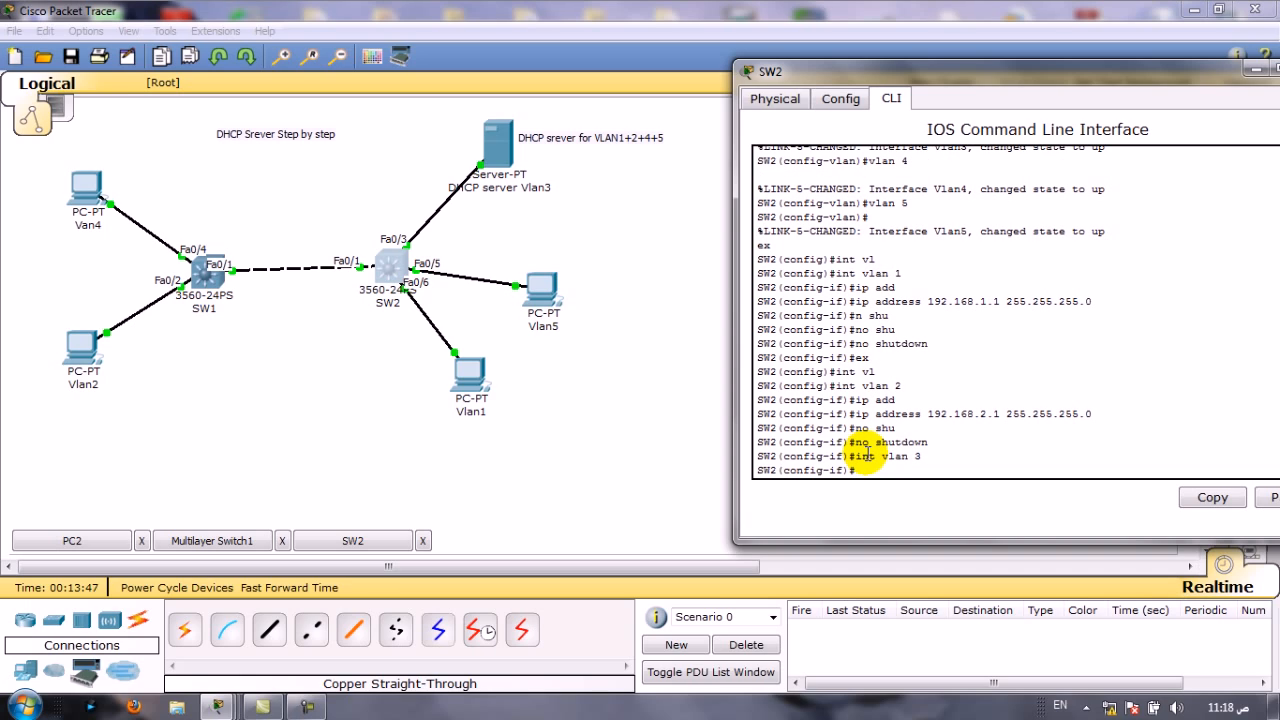
{"action": "key", "text": "Up"}
{"action": "key", "text": "Up"}
{"action": "key", "text": "Up"}
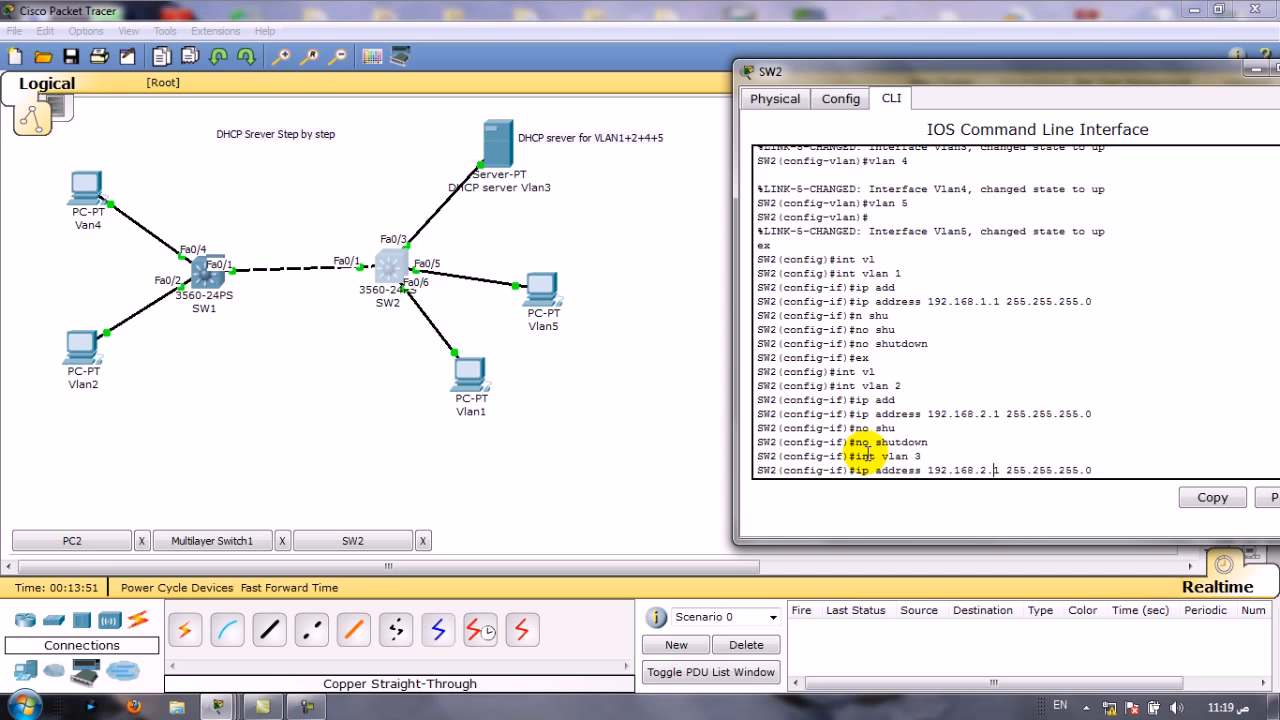
{"action": "key", "text": "Up"}
{"action": "key", "text": "Up"}
{"action": "key", "text": "Down"}
{"action": "key", "text": "Down"}
{"action": "key", "text": "BackSpace"}
{"action": "type", "text": "3"}
{"action": "key", "text": "Return"}
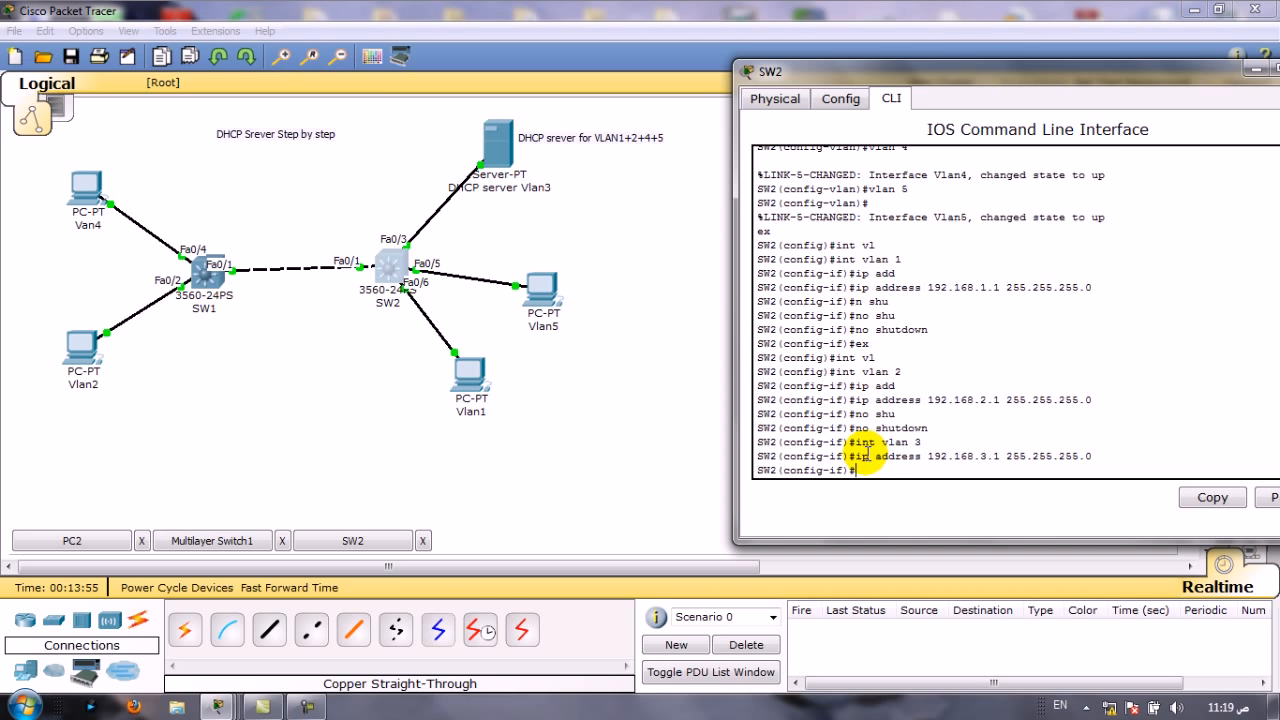
Assign IP address 192.168.4.1 with mask 255.255.255.0 to the VLAN 4 interface
{"action": "key", "text": "Up"}
{"action": "key", "text": "Up"}
{"action": "type", "text": "4"}
{"action": "key", "text": "Return"}
{"action": "key", "text": "Up"}
{"action": "key", "text": "Up"}
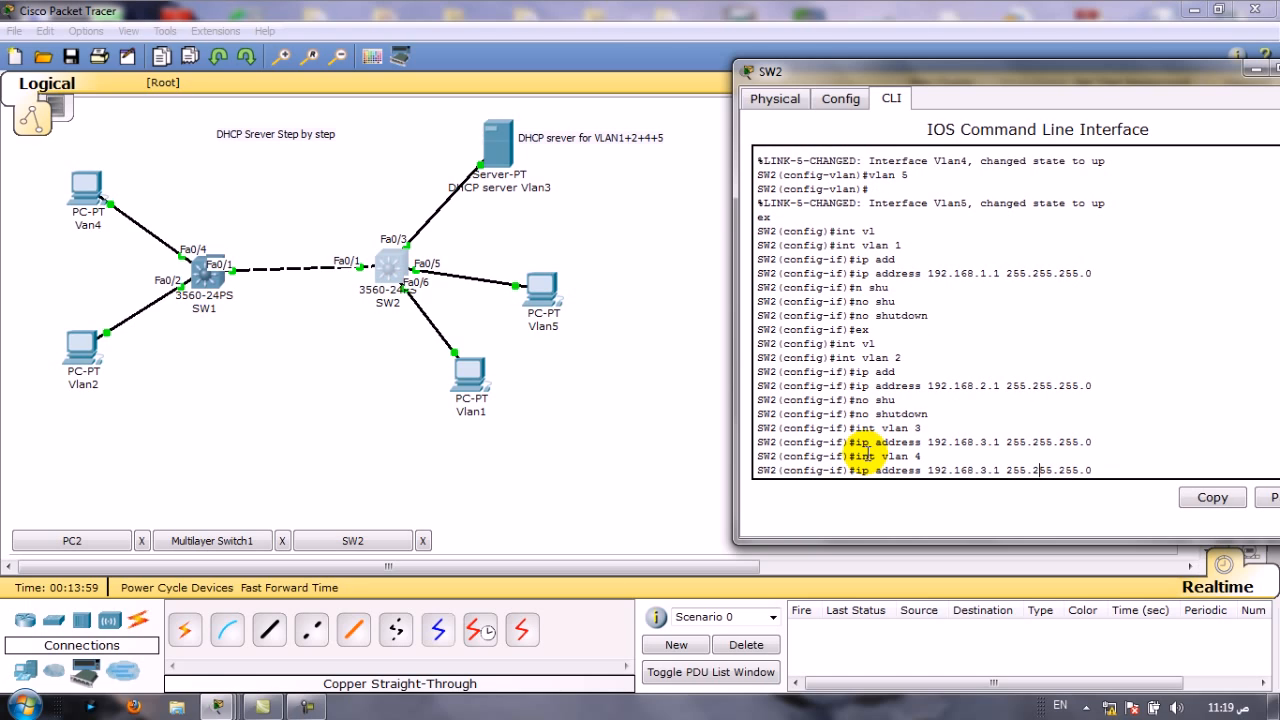
{"action": "key", "text": "Left"}
{"action": "key", "text": "Left"}
{"action": "key", "text": "Left"}
{"action": "key", "text": "Left"}
{"action": "key", "text": "Left"}
{"action": "key", "text": "Left"}
{"action": "key", "text": "Left"}
{"action": "key", "text": "Left"}
{"action": "key", "text": "Left"}
{"action": "key", "text": "Left"}
{"action": "key", "text": "Left"}
{"action": "key", "text": "Left"}
{"action": "key", "text": "Left"}
{"action": "key", "text": "Left"}
{"action": "key", "text": "Left"}
{"action": "key", "text": "Left"}
{"action": "key", "text": "BackSpace"}
{"action": "type", "text": "4"}
{"action": "key", "text": "Return"}
Assign IP address 192.168.5.1 with mask 255.255.255.0 to the VLAN 5 interface and exit to global configuration mode
{"action": "key", "text": "Up"}
{"action": "key", "text": "Up"}
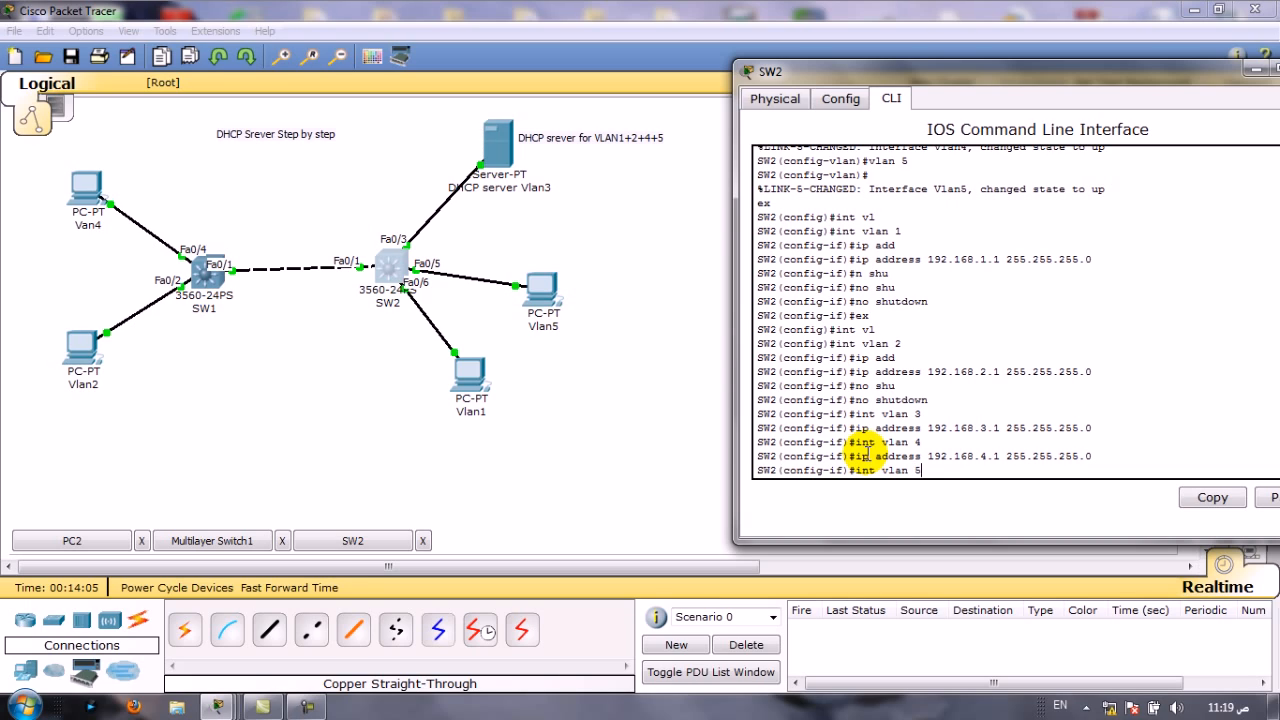
{"action": "key", "text": "Return"}
{"action": "key", "text": "Up"}
{"action": "key", "text": "Up"}
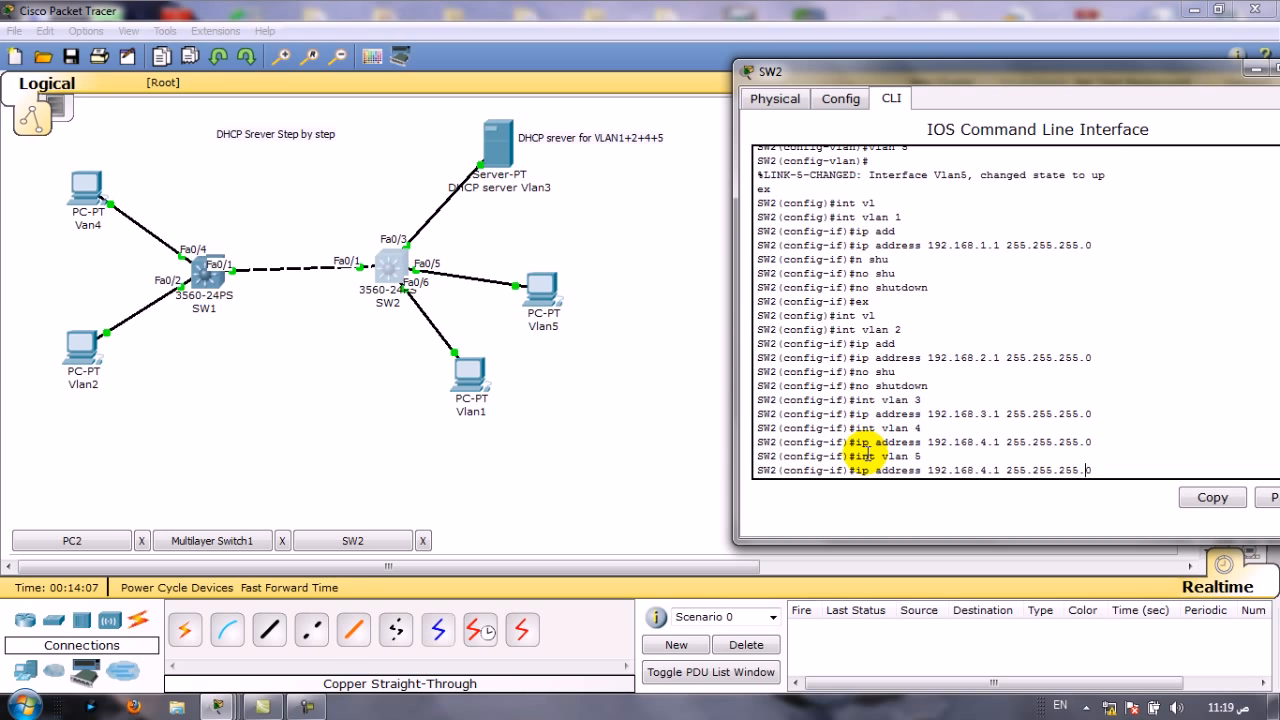
{"action": "key", "text": "Left"}
{"action": "key", "text": "Left"}
{"action": "key", "text": "Left"}
{"action": "key", "text": "Left"}
{"action": "key", "text": "Left"}
{"action": "key", "text": "Left"}
{"action": "key", "text": "Left"}
{"action": "key", "text": "Left"}
{"action": "key", "text": "Left"}
{"action": "key", "text": "Left"}
{"action": "key", "text": "Left"}
{"action": "key", "text": "BackSpace"}
{"action": "type", "text": "5"}
{"action": "key", "text": "Return"}
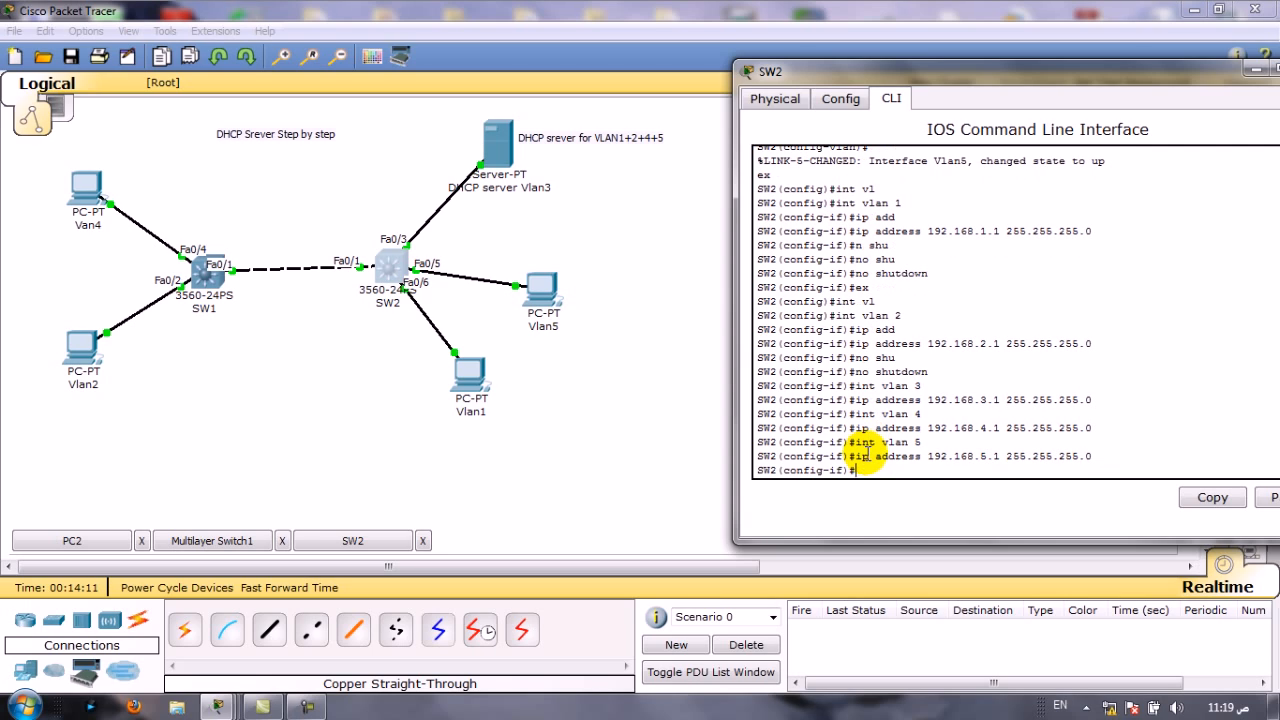
{"action": "key", "text": "Return"}
{"action": "type", "text": "e"}
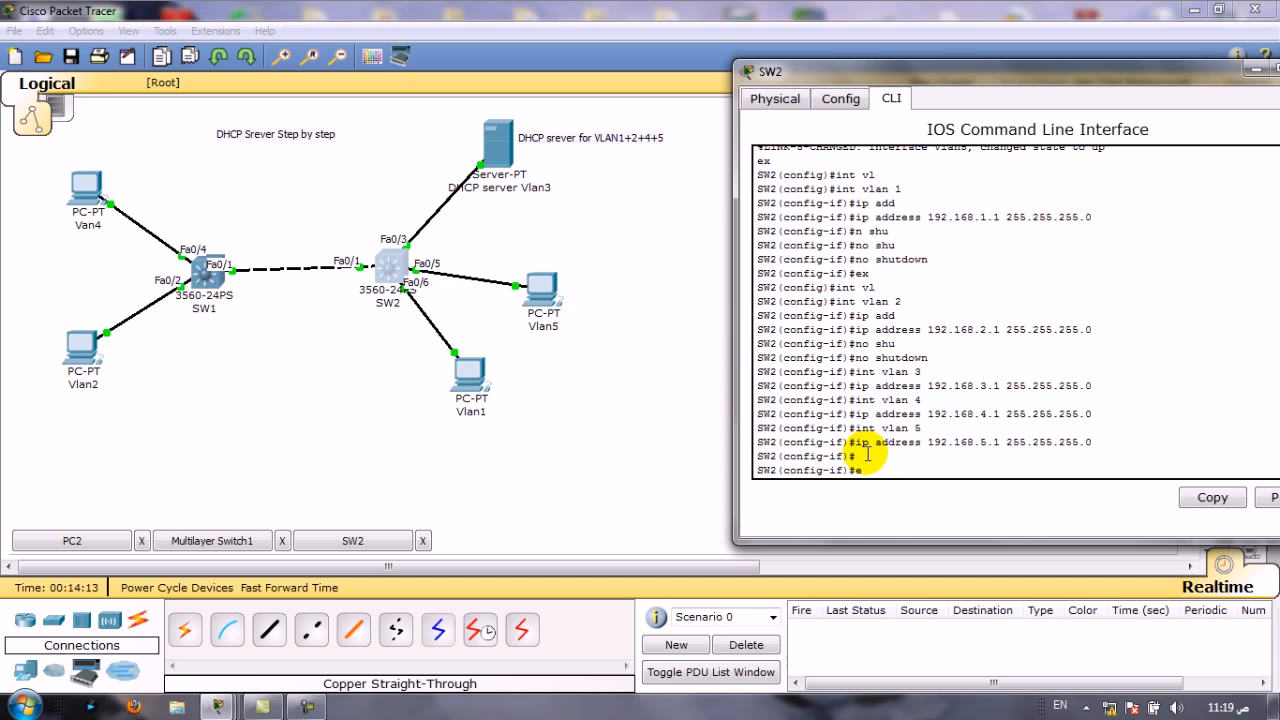
{"action": "type", "text": "x"}
{"action": "key", "text": "Return"}
{"action": "key", "text": "Return"}
{"action": "key", "text": "Return"}
{"action": "key", "text": "Return"}
{"action": "key", "text": "Return"}
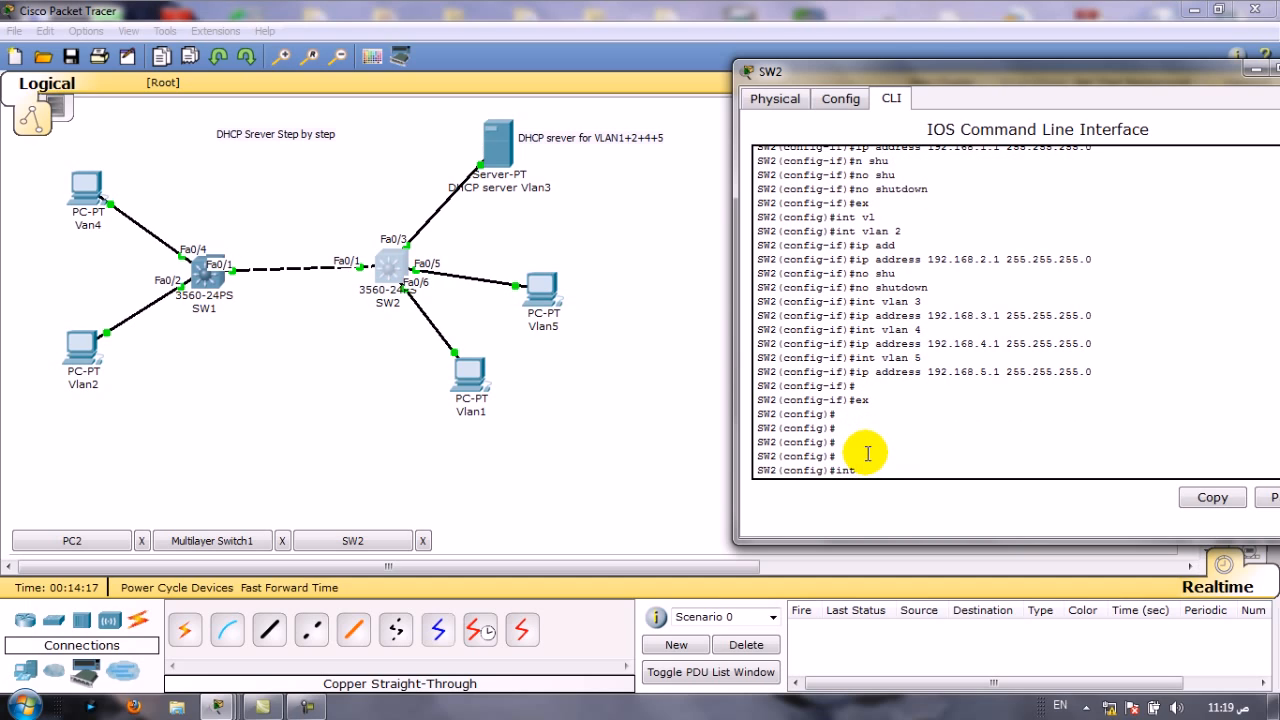
Enable the VLAN 1 - 5 interfaces as a range with no shutdown, exit range configuration and return to the topology
{"action": "type", "text": "int ra"}
{"action": "key", "text": "Tab"}
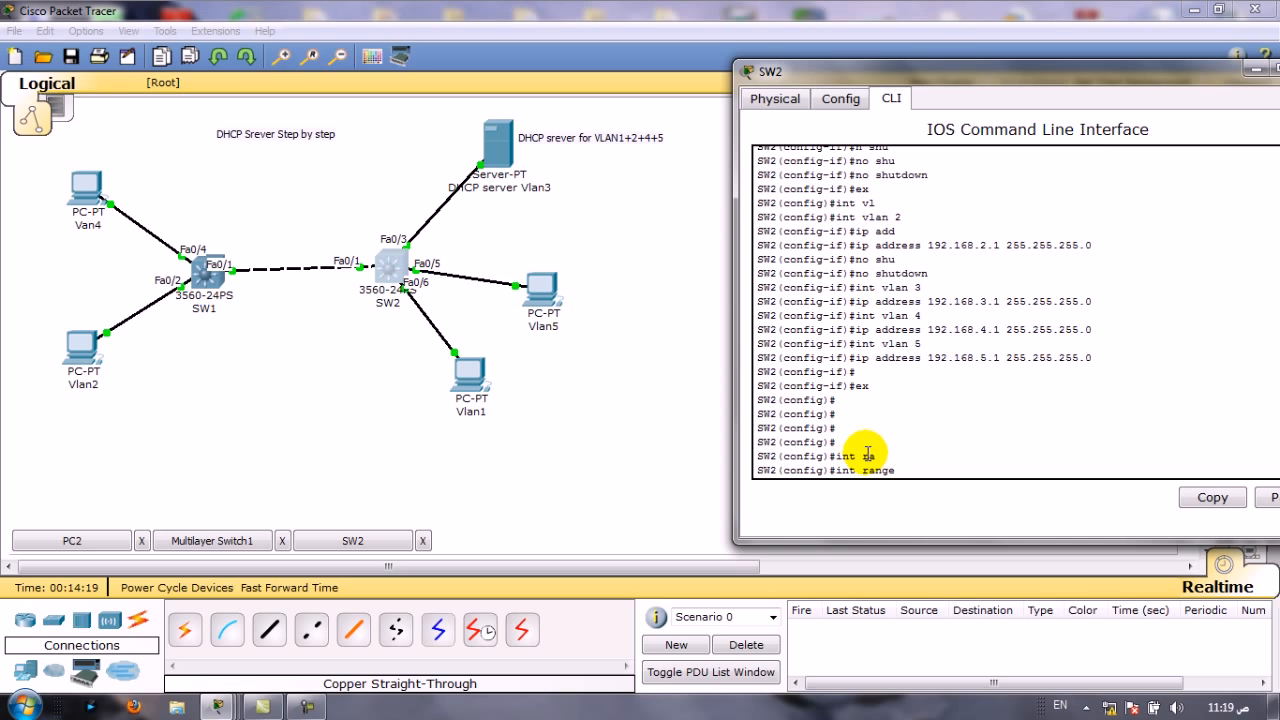
{"action": "type", "text": "vl"}
{"action": "key", "text": "Tab"}
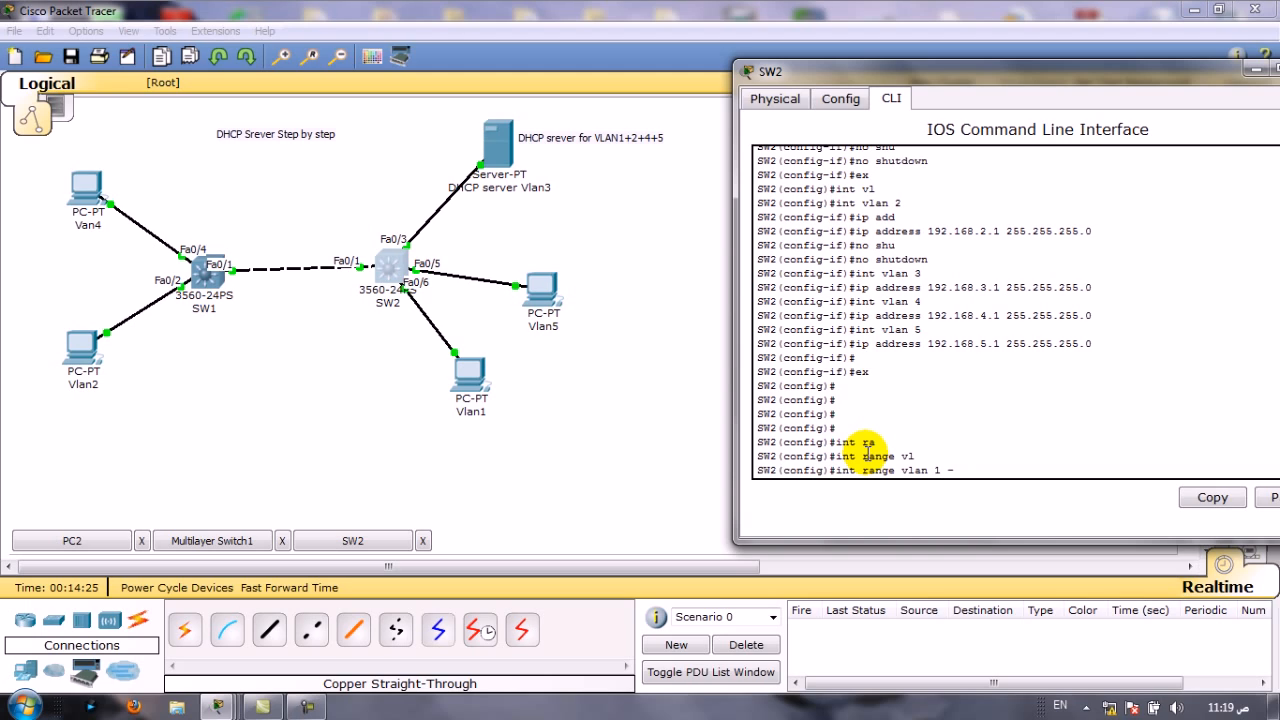
{"action": "type", "text": "1 - 5"}
{"action": "key", "text": "Return"}
{"action": "type", "text": "no shu"}
{"action": "key", "text": "Tab"}
{"action": "key", "text": "Return"}
{"action": "key", "text": "Return"}
{"action": "key", "text": "Return"}
{"action": "key", "text": "Return"}
{"action": "key", "text": "Return"}
{"action": "key", "text": "Return"}
{"action": "type", "text": "ex"}
{"action": "key", "text": "Return"}
{"action": "key", "text": "Return"}
{"action": "key", "text": "Return"}
{"action": "key", "text": "Return"}
{"action": "key", "text": "Return"}
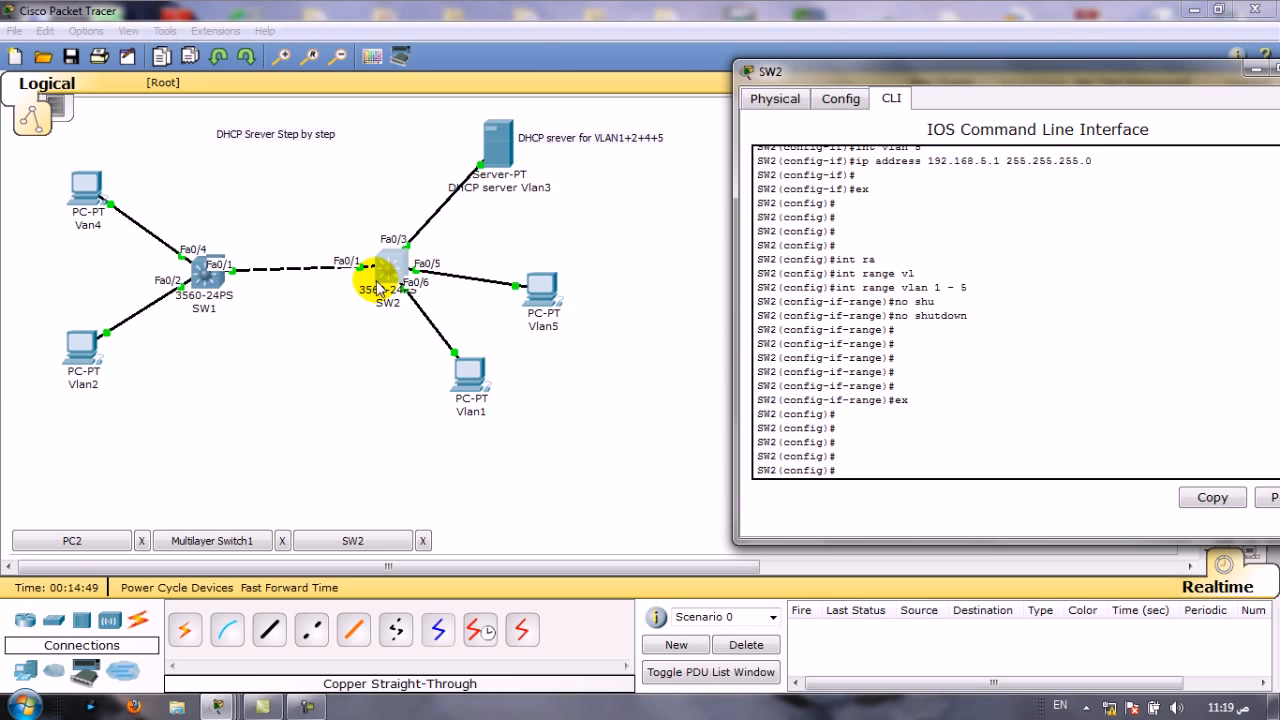
{"action": "left_click", "coordinate": [274, 255]}
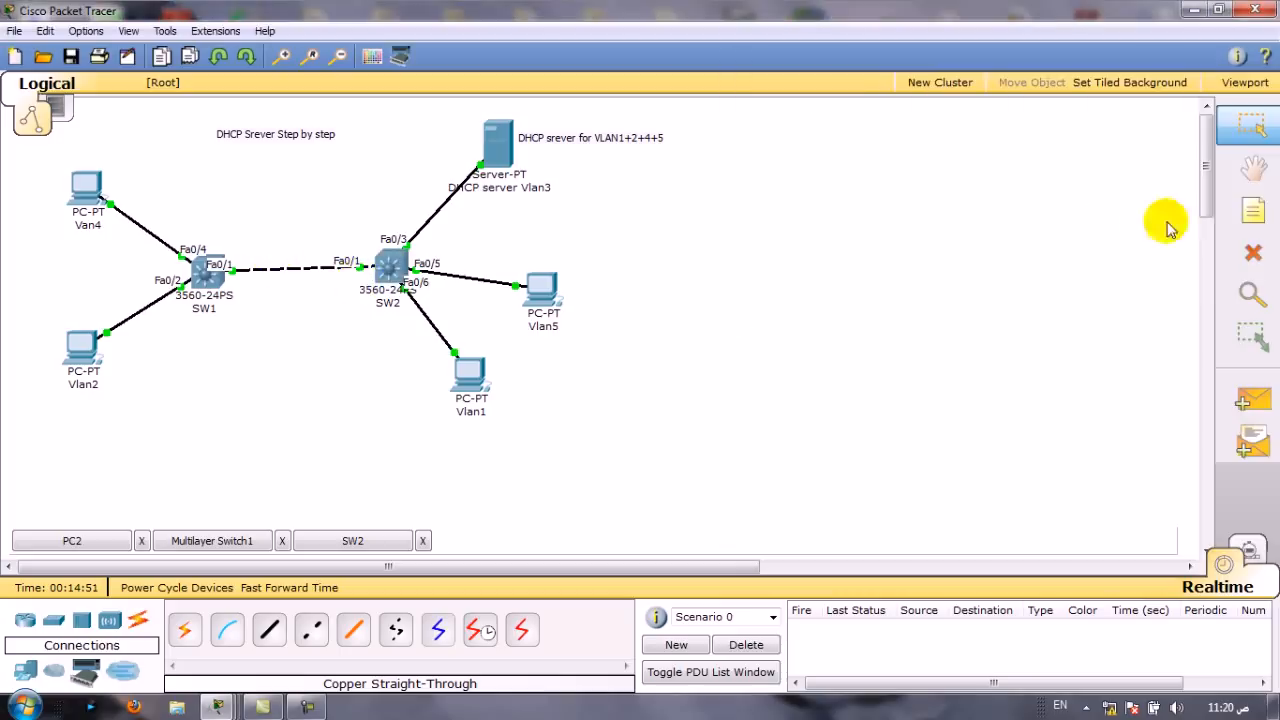
Add a note reading "Trunk" just above the link between SW1 and SW2
{"action": "left_click", "coordinate": [1253, 211]}
{"action": "left_click", "coordinate": [285, 255]}
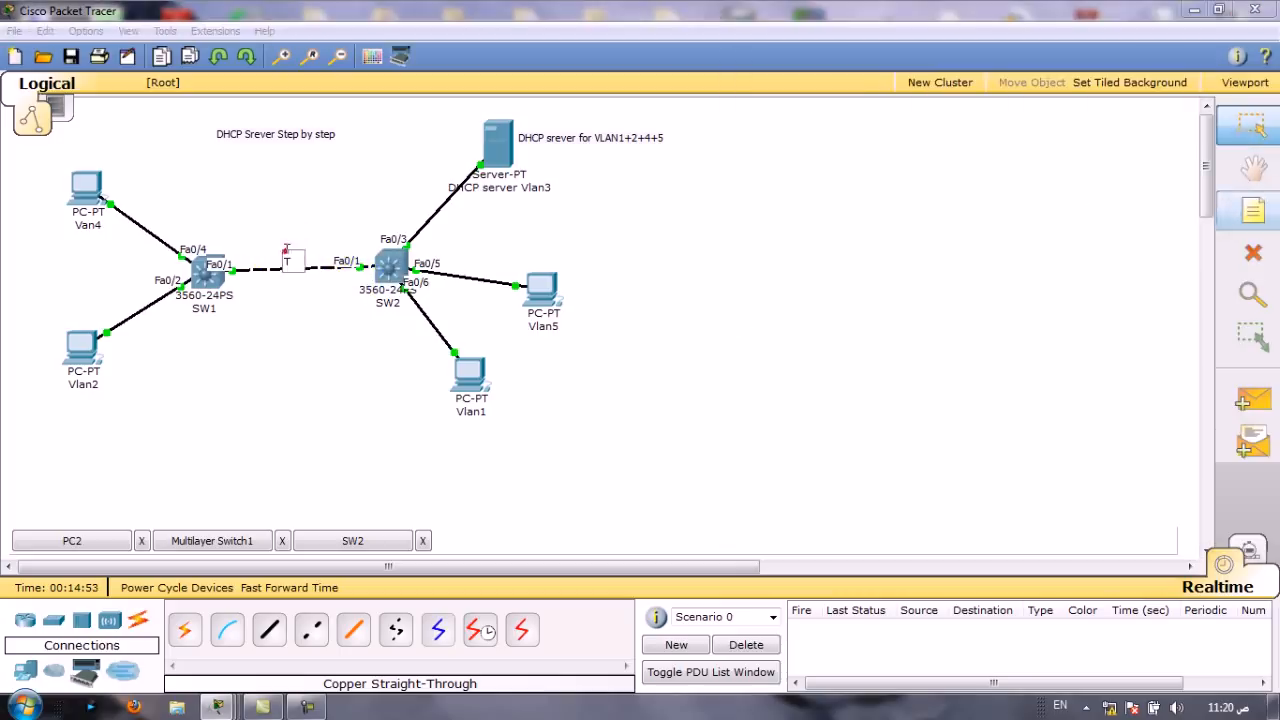
{"action": "type", "text": "Trunk"}
{"action": "left_click", "coordinate": [446, 335]}
{"action": "left_click", "coordinate": [288, 270]}
{"action": "left_click_drag", "start_coordinate": [291, 259], "coordinate": [288, 253]}
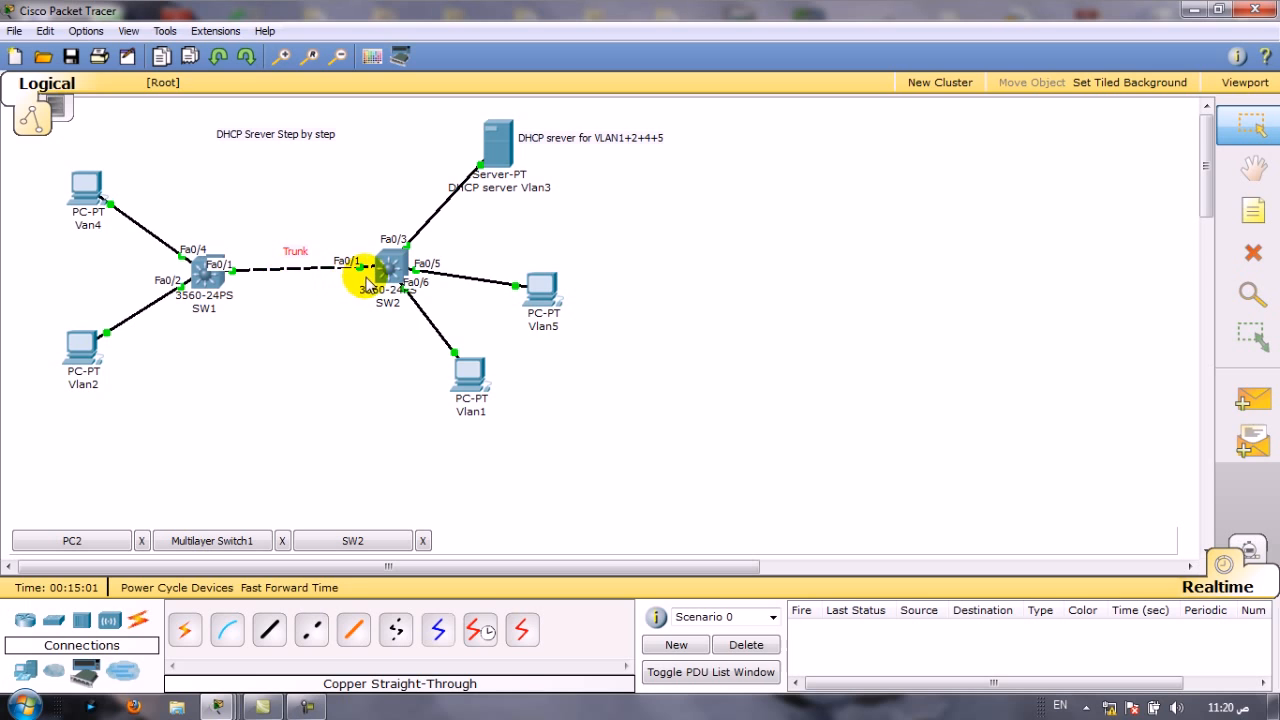
In SW2's command line, enter interface fa0/1 configuration and apply the switchport command
{"action": "left_click", "coordinate": [267, 708]}
{"action": "left_click", "coordinate": [1100, 578]}
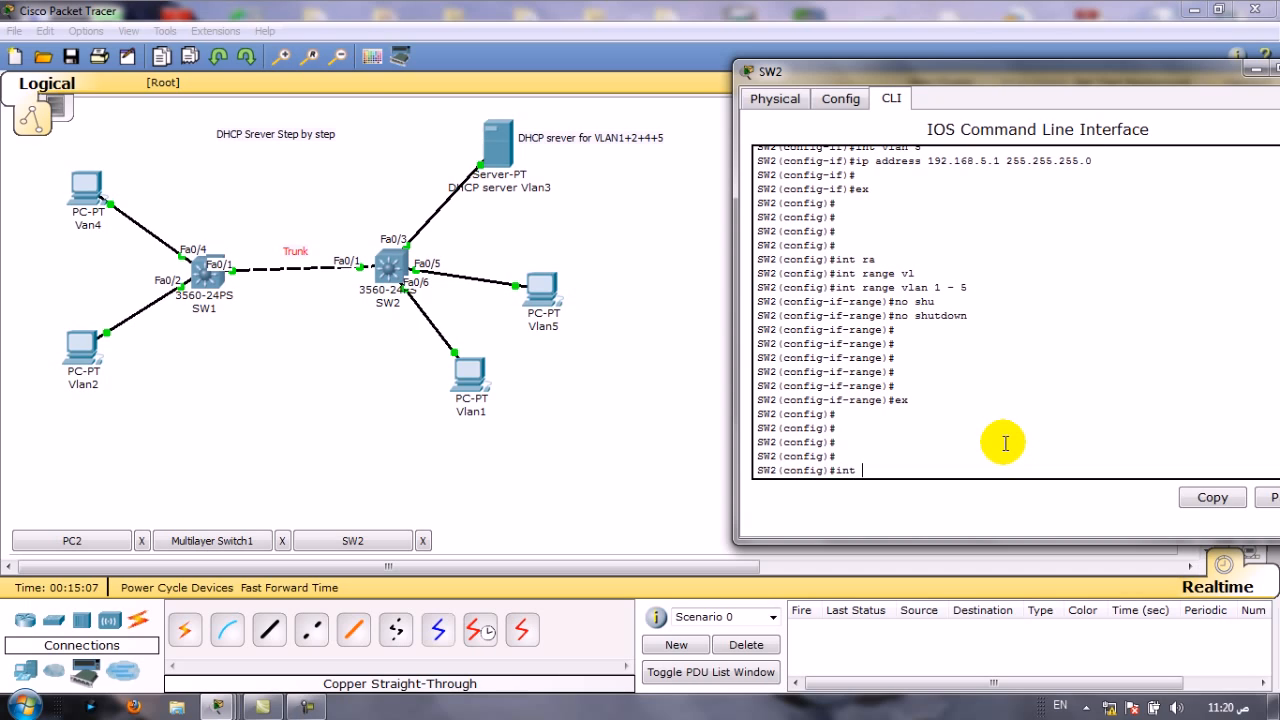
{"action": "type", "text": "a0/1"}
{"action": "key", "text": "Return"}
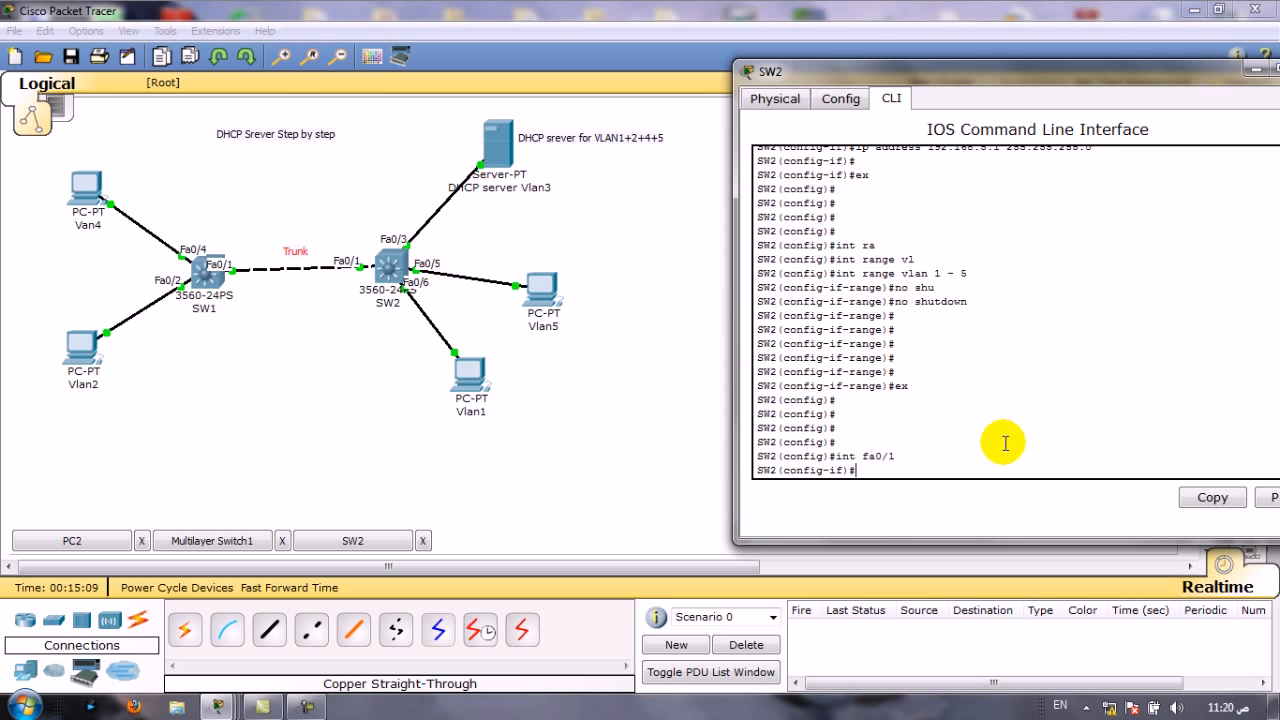
{"action": "type", "text": "swi"}
{"action": "key", "text": "Tab"}
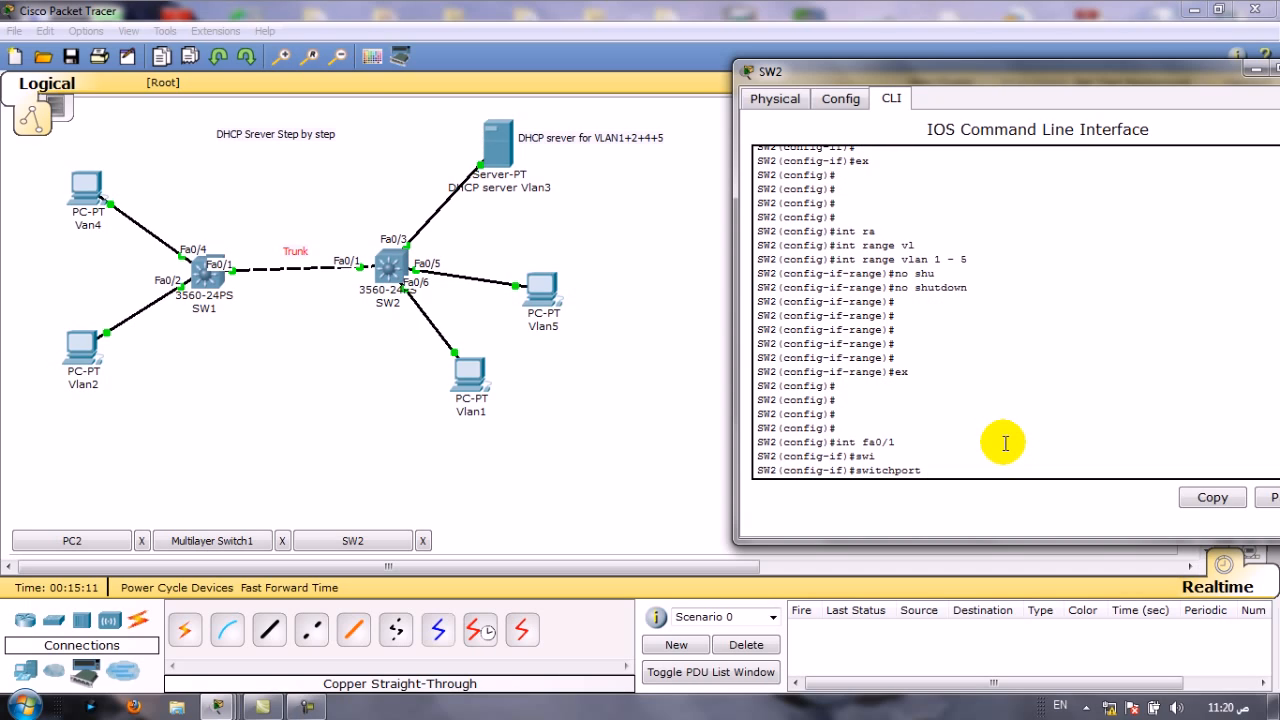
{"action": "key", "text": "Return"}
Set the trunk encapsulation of SW2's fa0/1 interface to dot1q
{"action": "type", "text": "sw"}
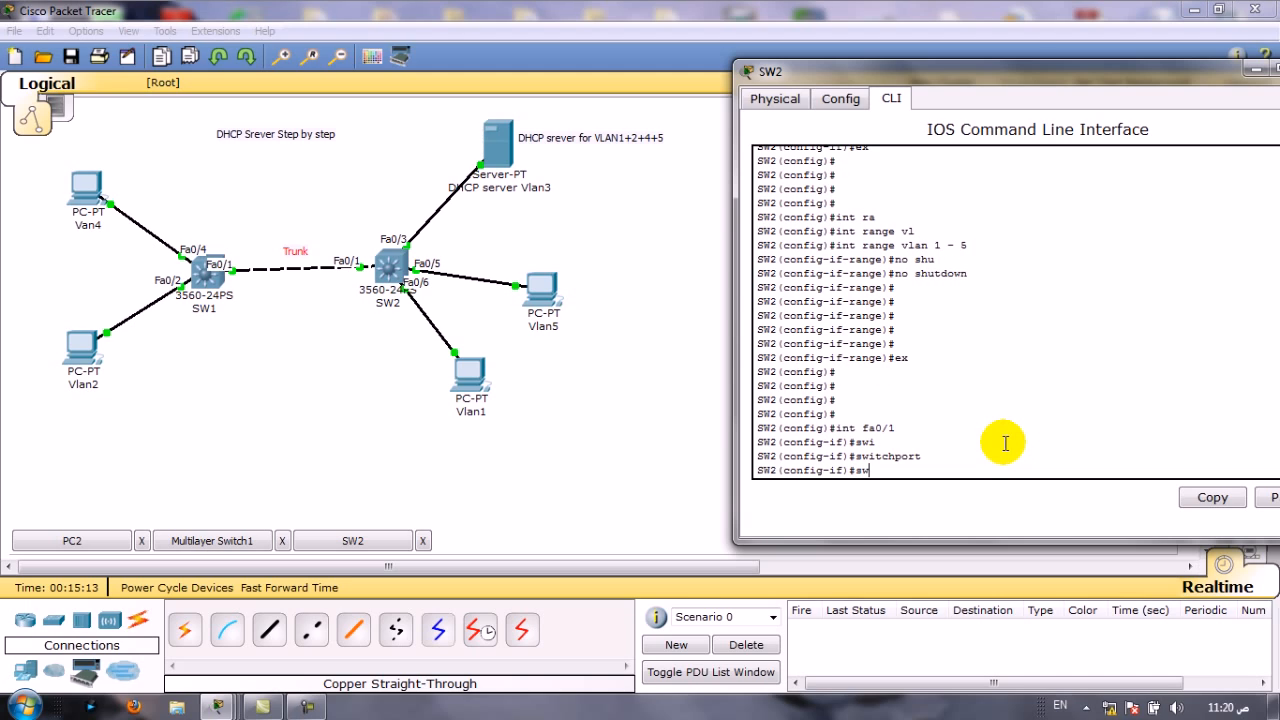
{"action": "type", "text": "i"}
{"action": "key", "text": "Tab"}
{"action": "type", "text": "tr"}
{"action": "key", "text": "Tab"}
{"action": "type", "text": "en"}
{"action": "key", "text": "Tab"}
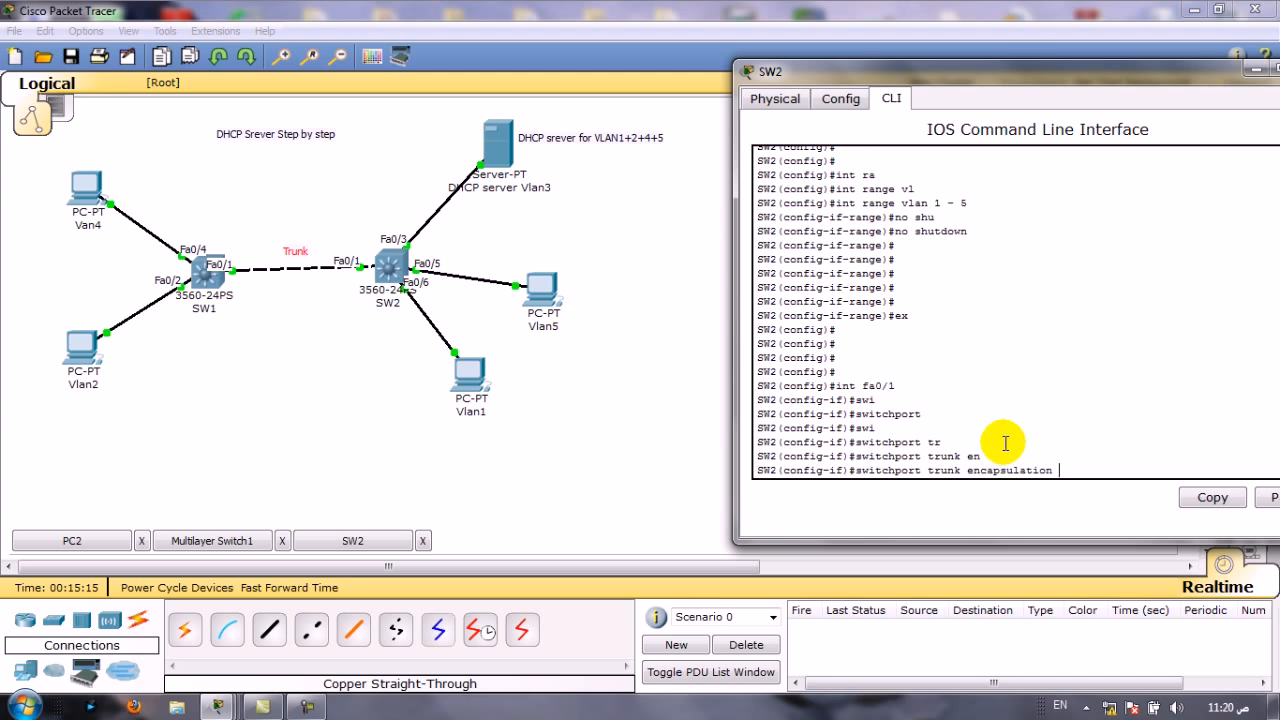
{"action": "type", "text": "d"}
{"action": "key", "text": "Tab"}
{"action": "key", "text": "Return"}
Set SW2's fa0/1 interface to switchport mode trunk and exit to global configuration mode
{"action": "type", "text": "swi"}
{"action": "key", "text": "Tab"}
{"action": "type", "text": "mo"}
{"action": "key", "text": "Tab"}
{"action": "type", "text": "tr"}
{"action": "key", "text": "Tab"}
{"action": "key", "text": "Return"}
{"action": "key", "text": "Return"}
{"action": "key", "text": "Return"}
{"action": "key", "text": "Return"}
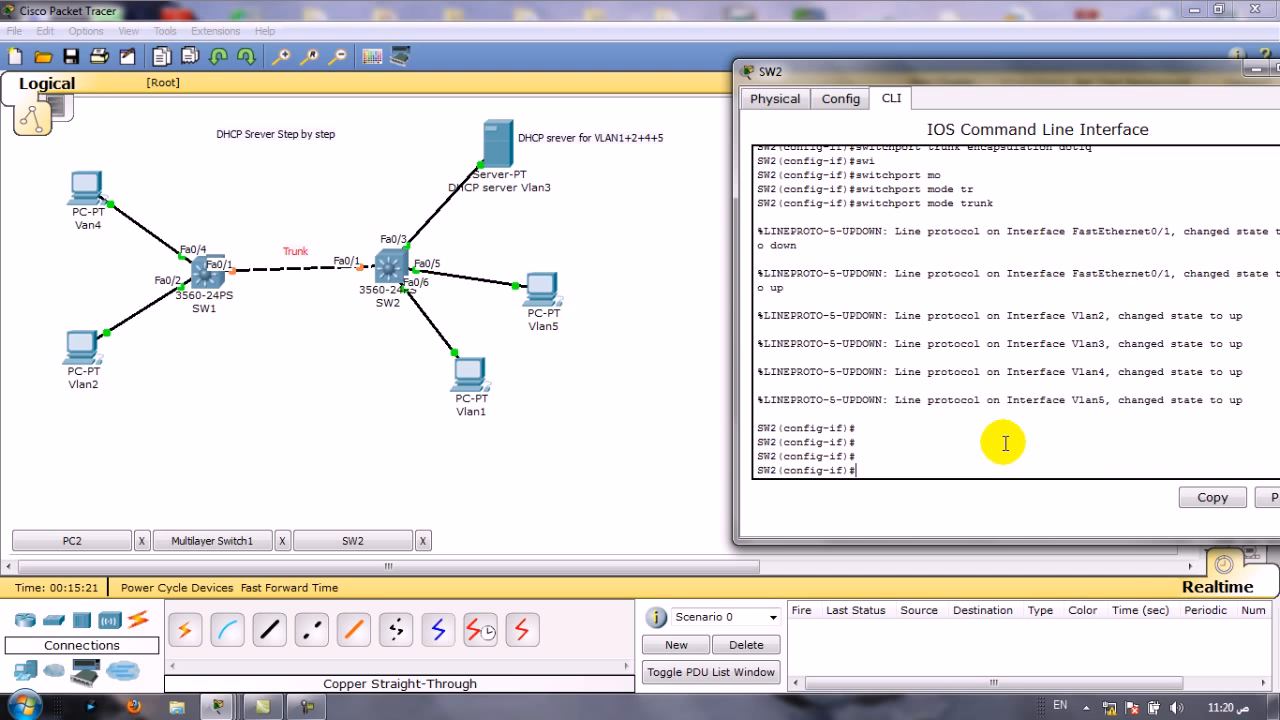
{"action": "key", "text": "Return"}
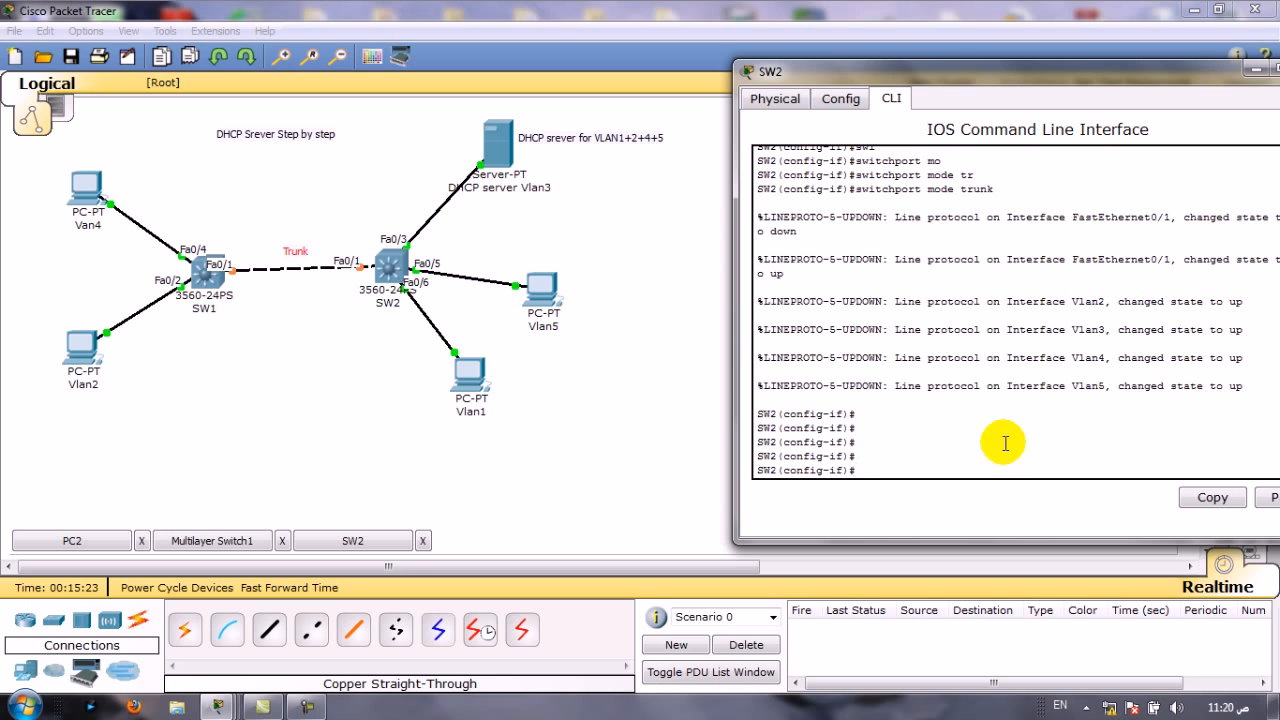
{"action": "key", "text": "Return"}
{"action": "type", "text": "ex"}
{"action": "key", "text": "Return"}
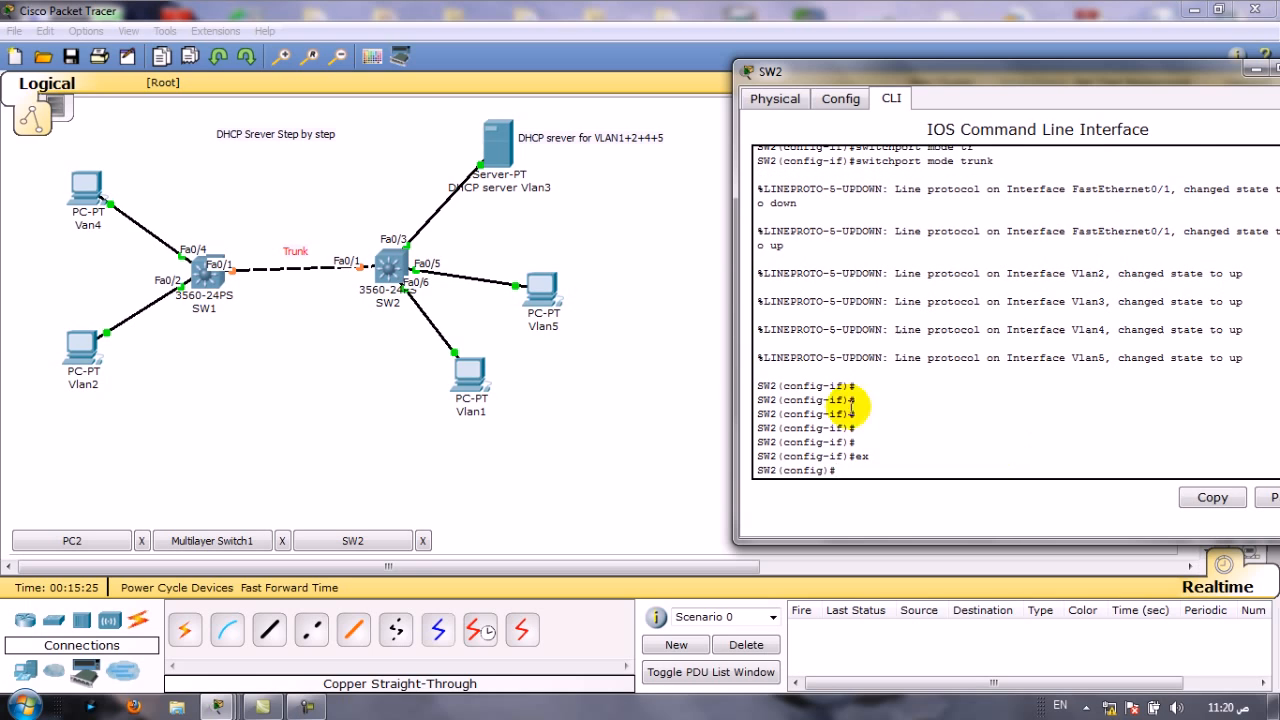
Return to the topology and add a note reading "Access-Vlan1" beside the link from SW2 to the Vlan1 PC
{"action": "left_click", "coordinate": [543, 425]}
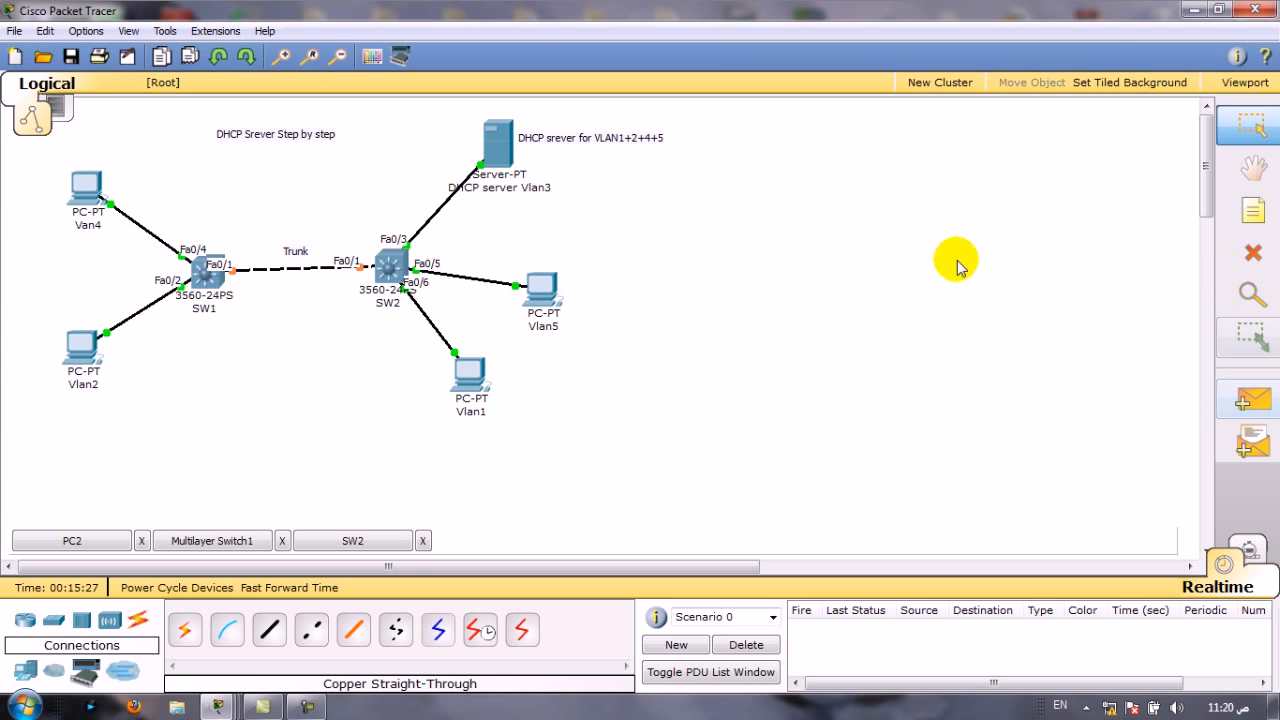
{"action": "left_click", "coordinate": [1248, 210]}
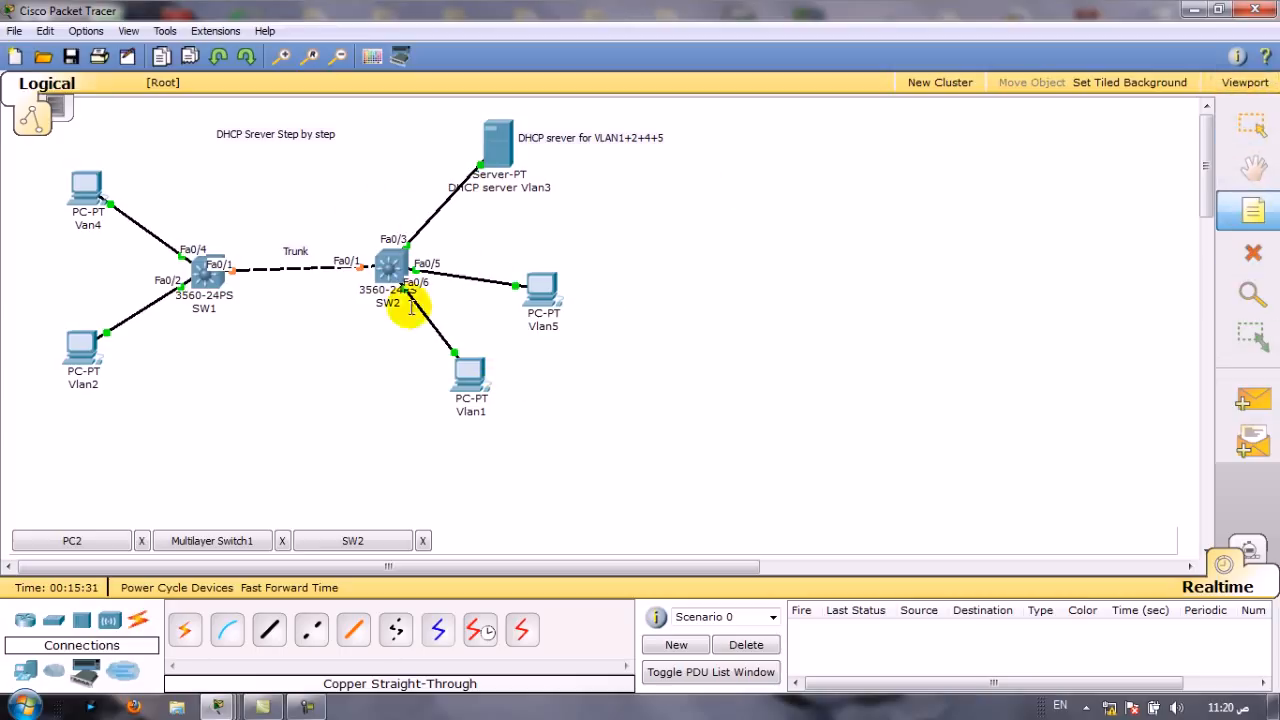
{"action": "left_click", "coordinate": [409, 340]}
{"action": "type", "text": "Access"}
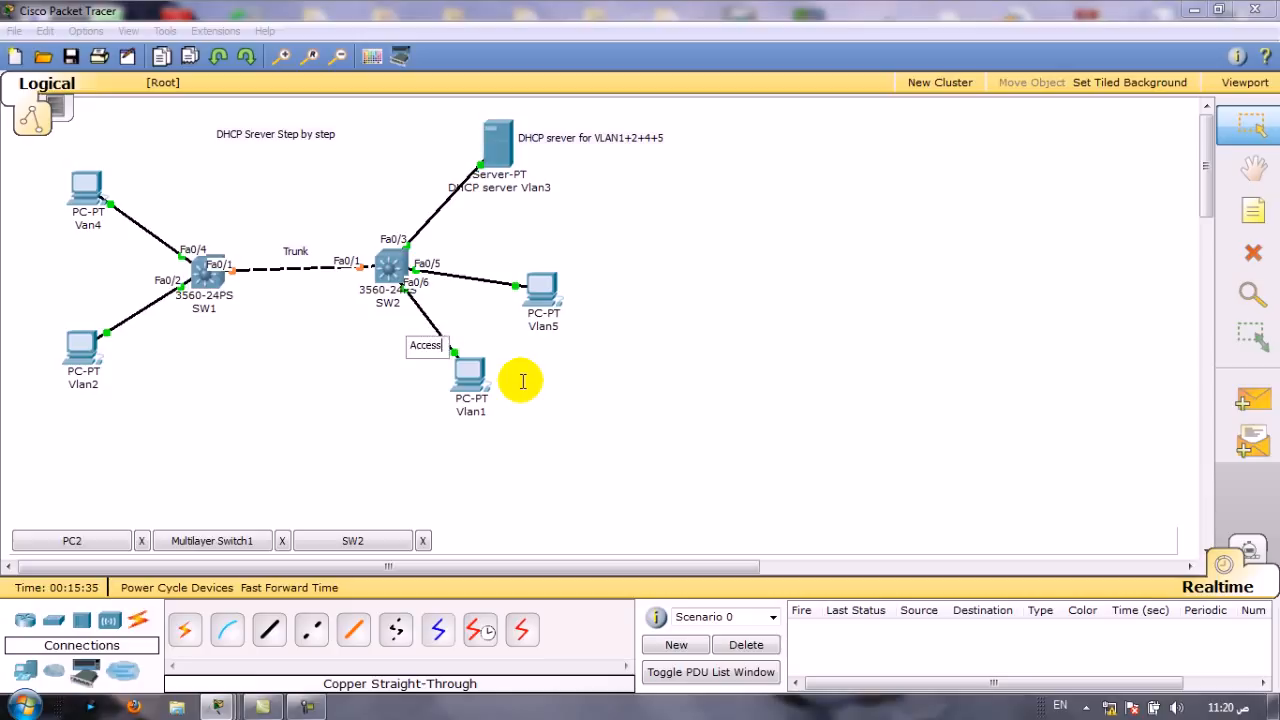
{"action": "type", "text": "-Vlan1"}
{"action": "left_click", "coordinate": [429, 386]}
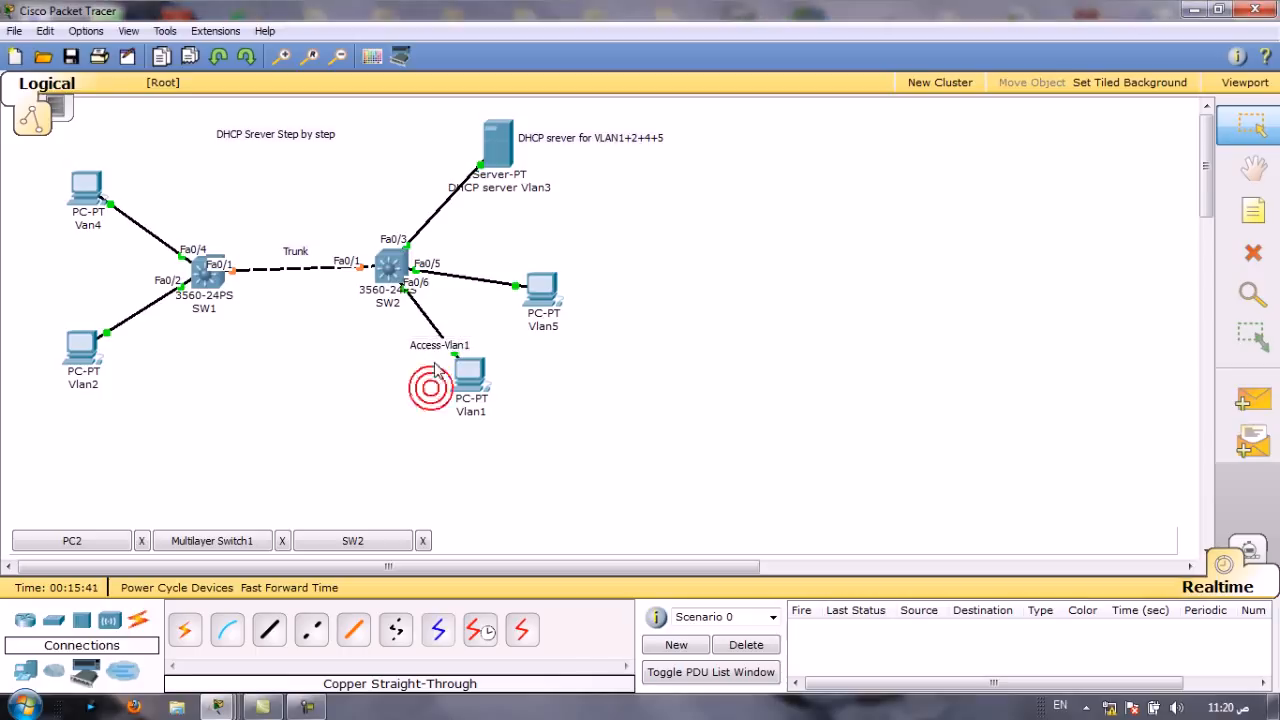
{"action": "left_click_drag", "start_coordinate": [431, 343], "coordinate": [405, 341]}
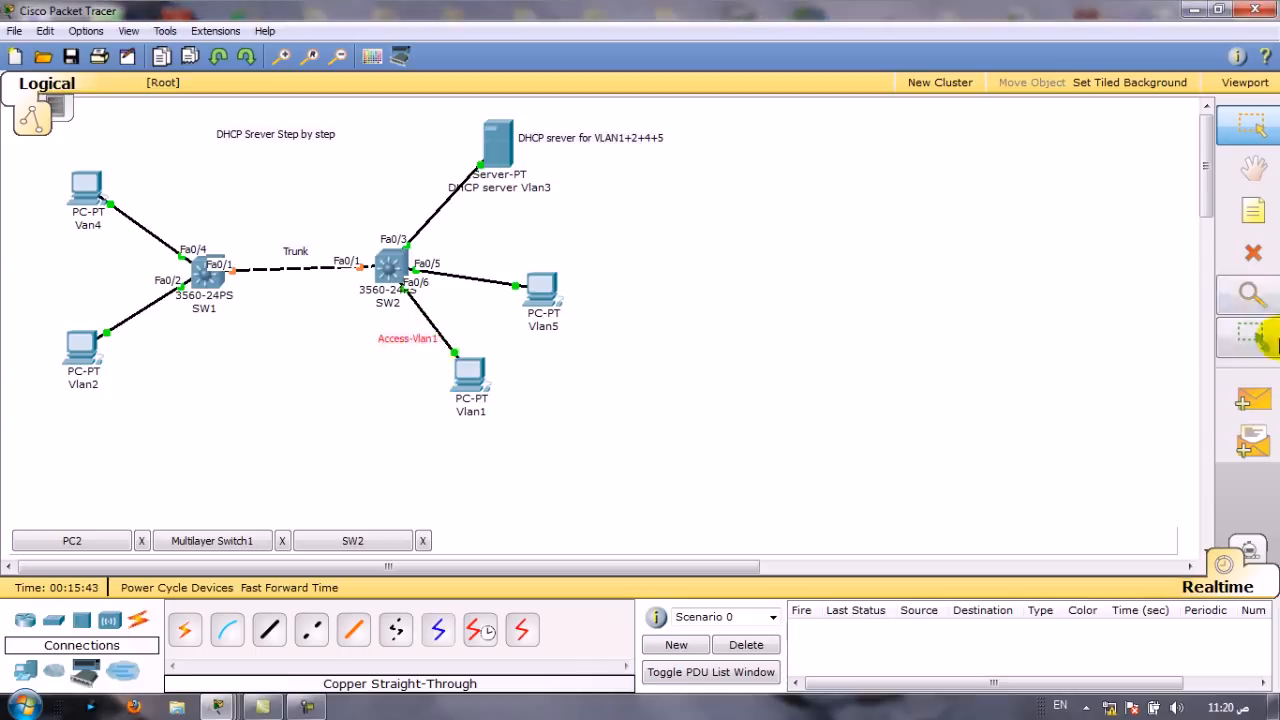
Add a note reading "Access Vlan 5" just above the link from SW2 to the Vlan5 PC
{"action": "left_click", "coordinate": [1253, 210]}
{"action": "left_click", "coordinate": [475, 270]}
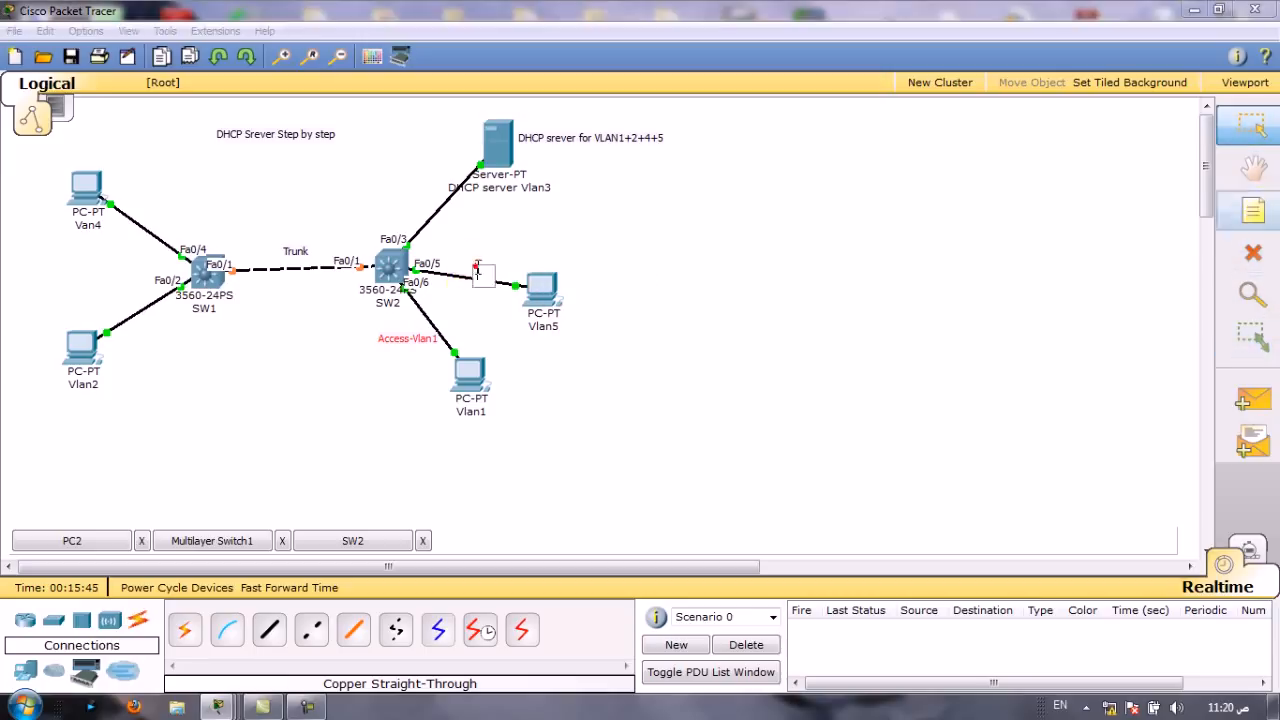
{"action": "type", "text": "Access"}
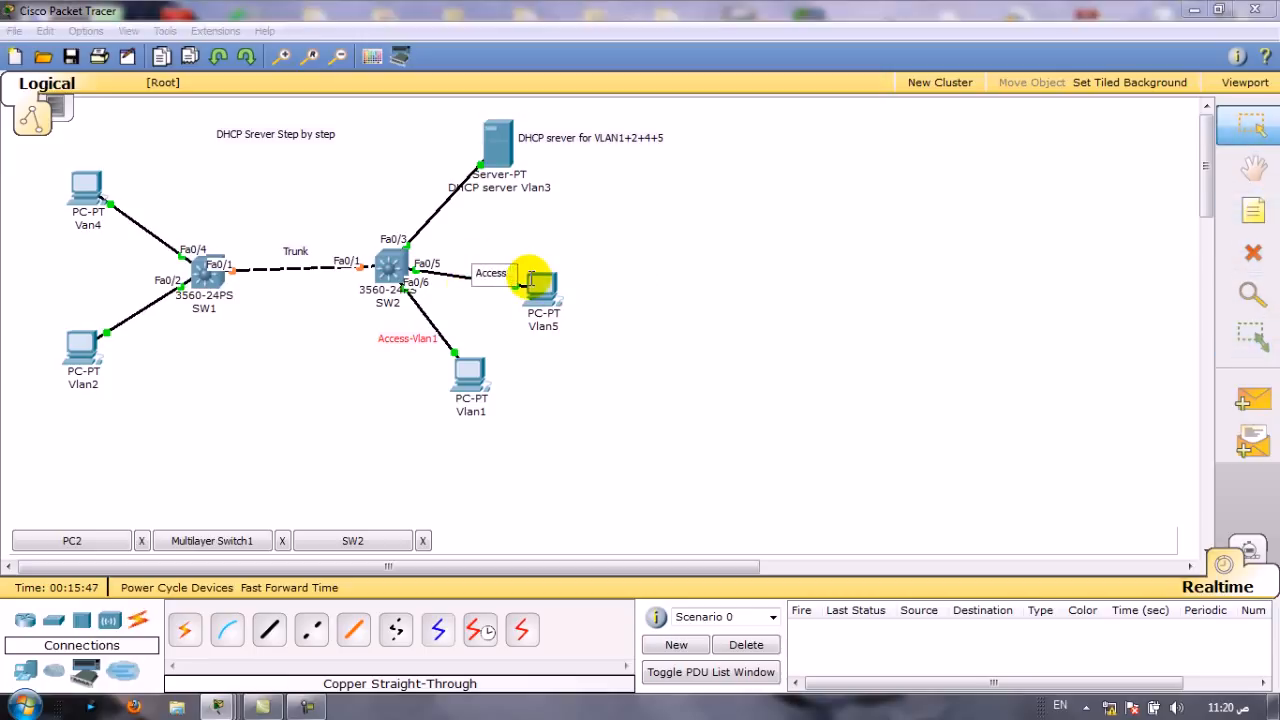
{"action": "type", "text": " Vlan 5"}
{"action": "left_click", "coordinate": [491, 346]}
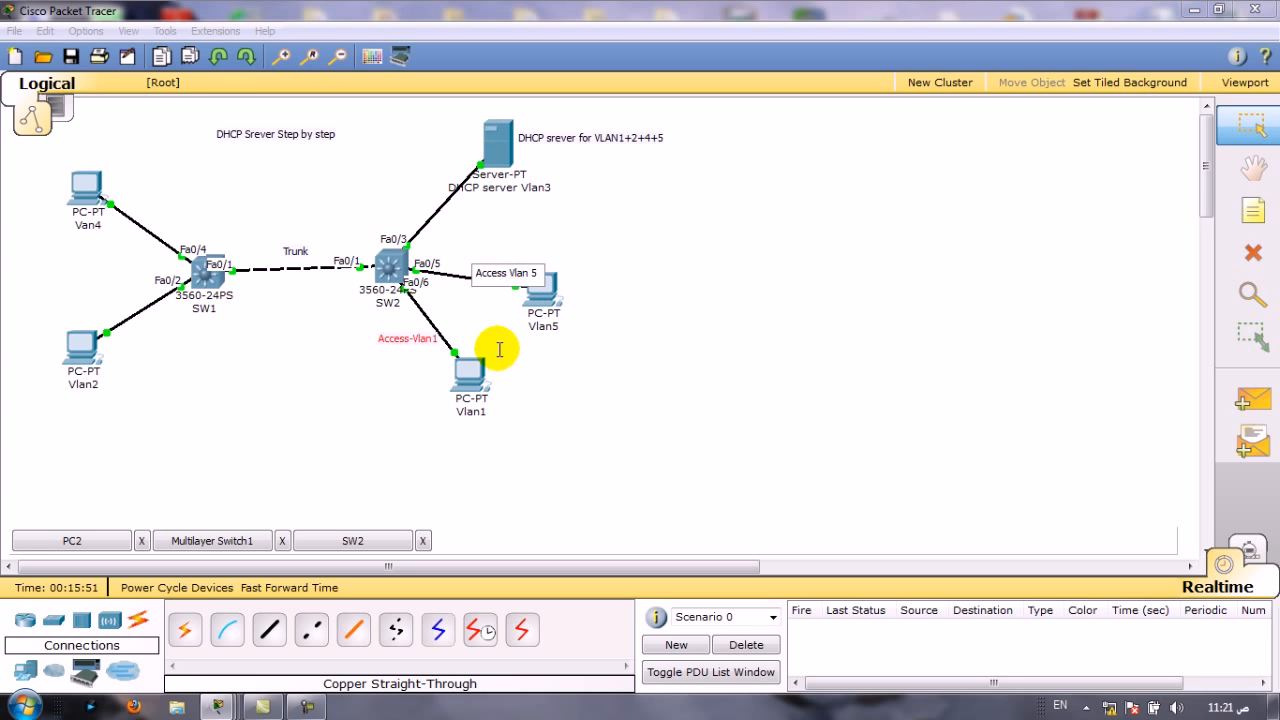
{"action": "left_click_drag", "start_coordinate": [493, 278], "coordinate": [474, 272]}
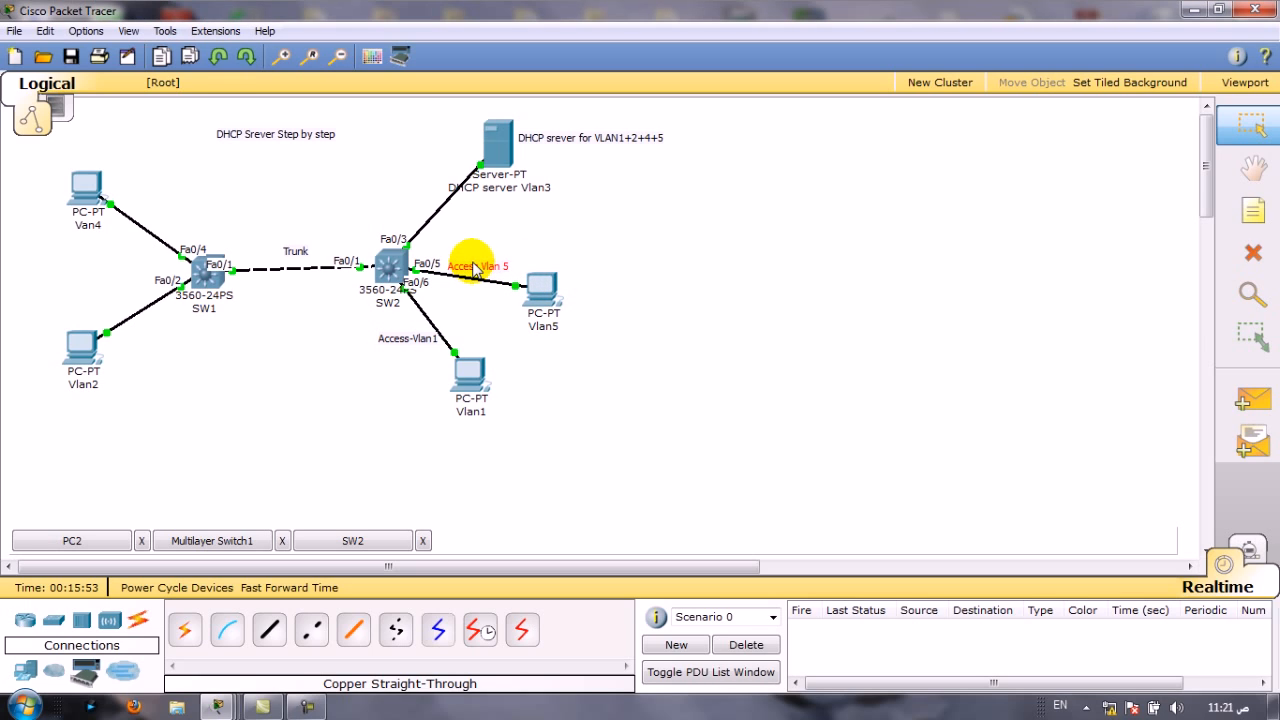
Add a note reading "Access Vlan3" beside the link from SW2 to the DHCP server
{"action": "left_click", "coordinate": [1253, 210]}
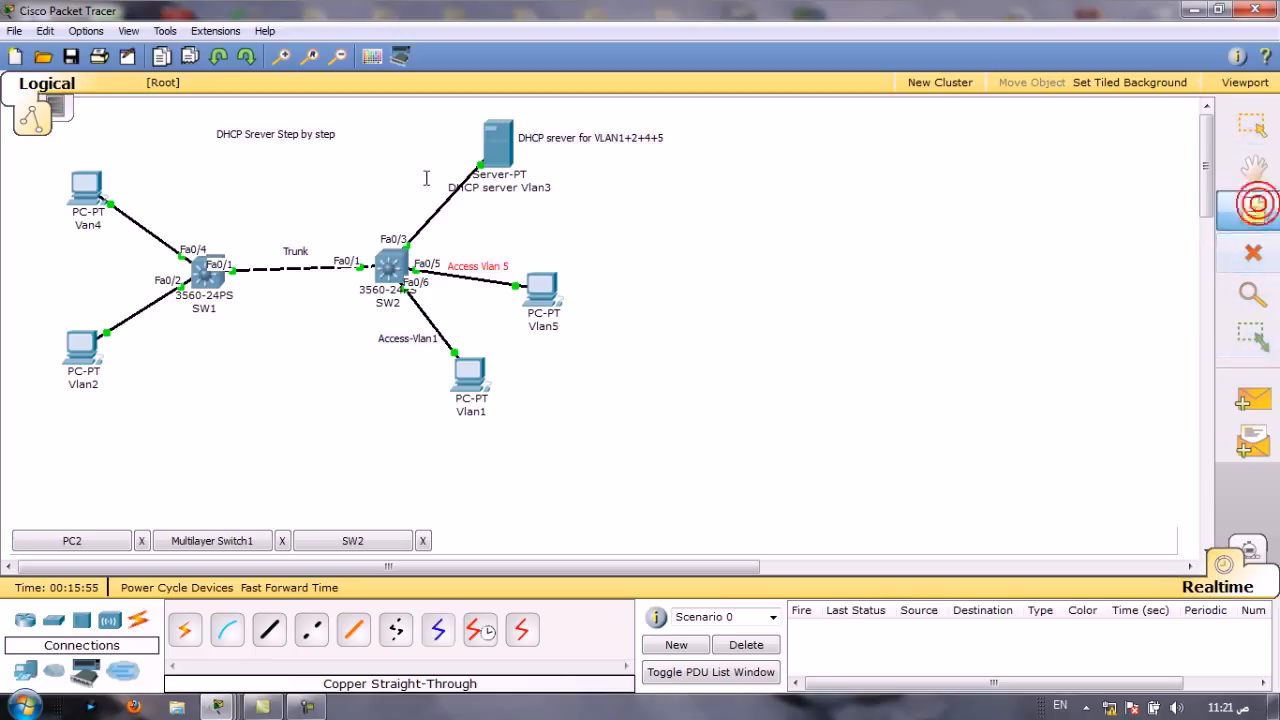
{"action": "left_click", "coordinate": [425, 195]}
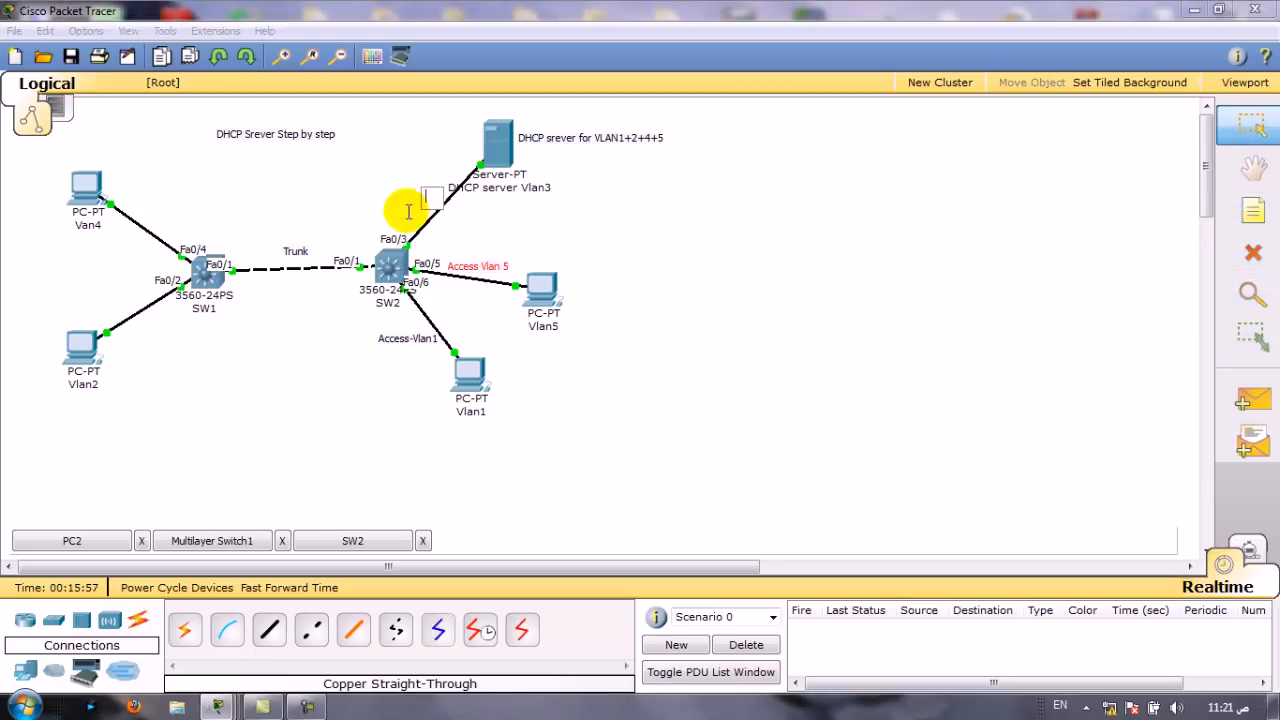
{"action": "type", "text": "Access Vlam"}
{"action": "key", "text": "BackSpace"}
{"action": "type", "text": "n"}
{"action": "key", "text": "BackSpace"}
{"action": "type", "text": "3"}
{"action": "left_click", "coordinate": [471, 254]}
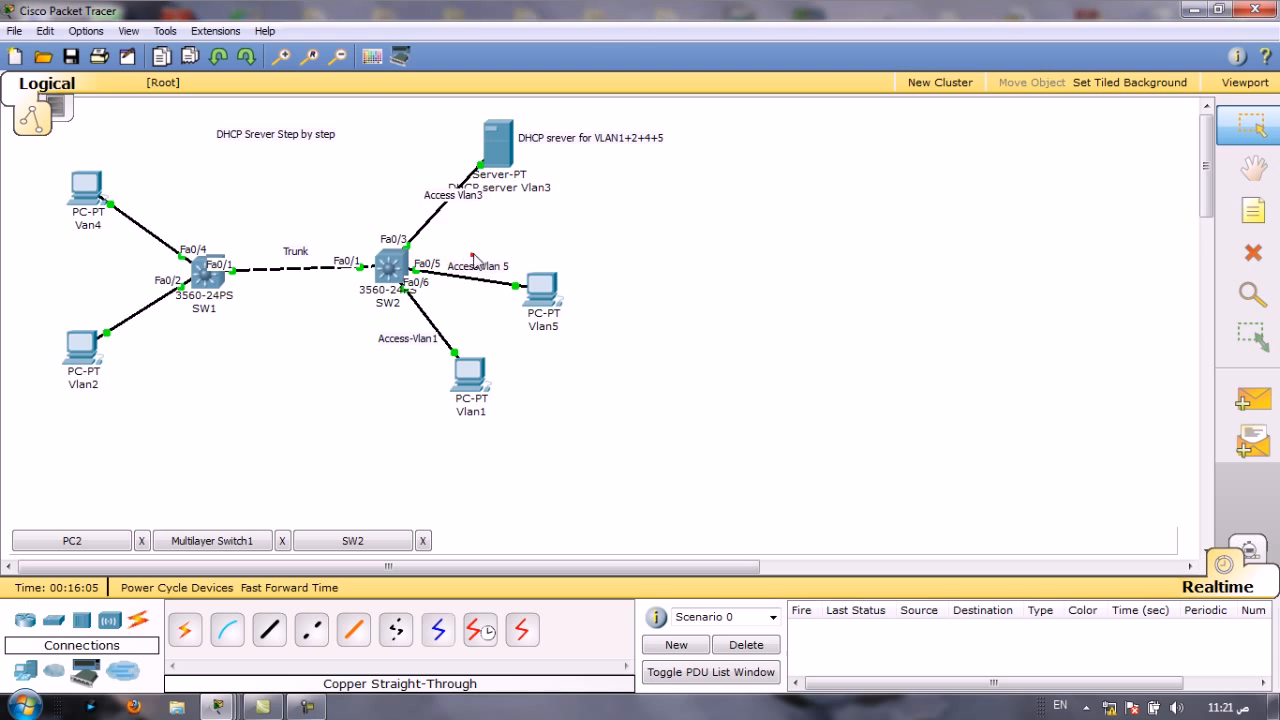
{"action": "left_click_drag", "start_coordinate": [460, 194], "coordinate": [414, 202]}
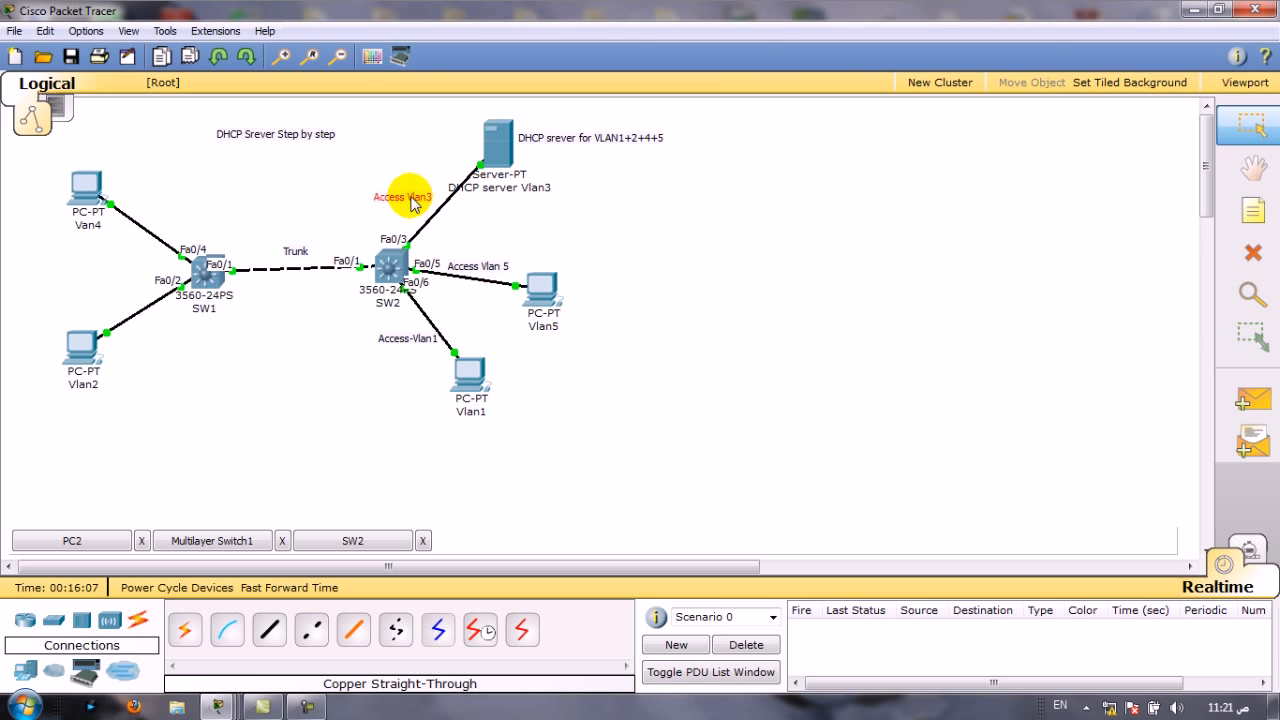
Reopen SW2's command line, enter interface fa0/5 configuration and apply the switchport command
{"action": "double_click", "coordinate": [378, 278]}
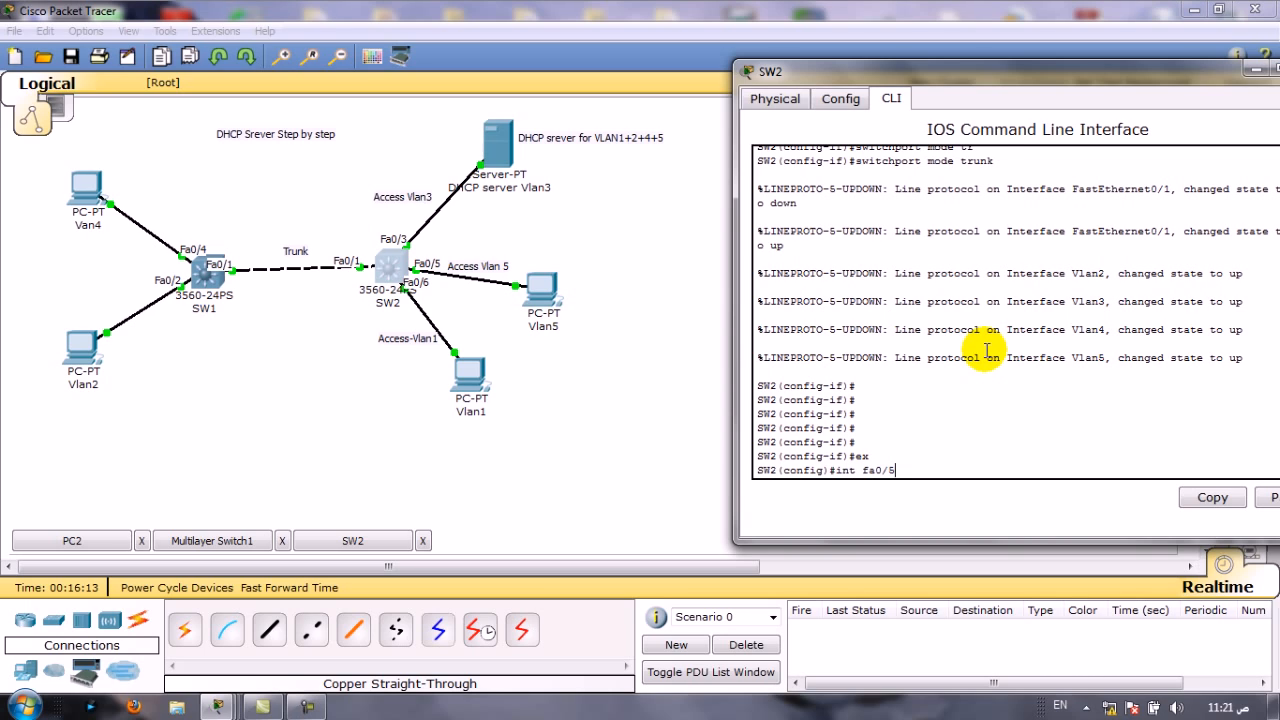
{"action": "type", "text": "int fa0/5"}
{"action": "key", "text": "Return"}
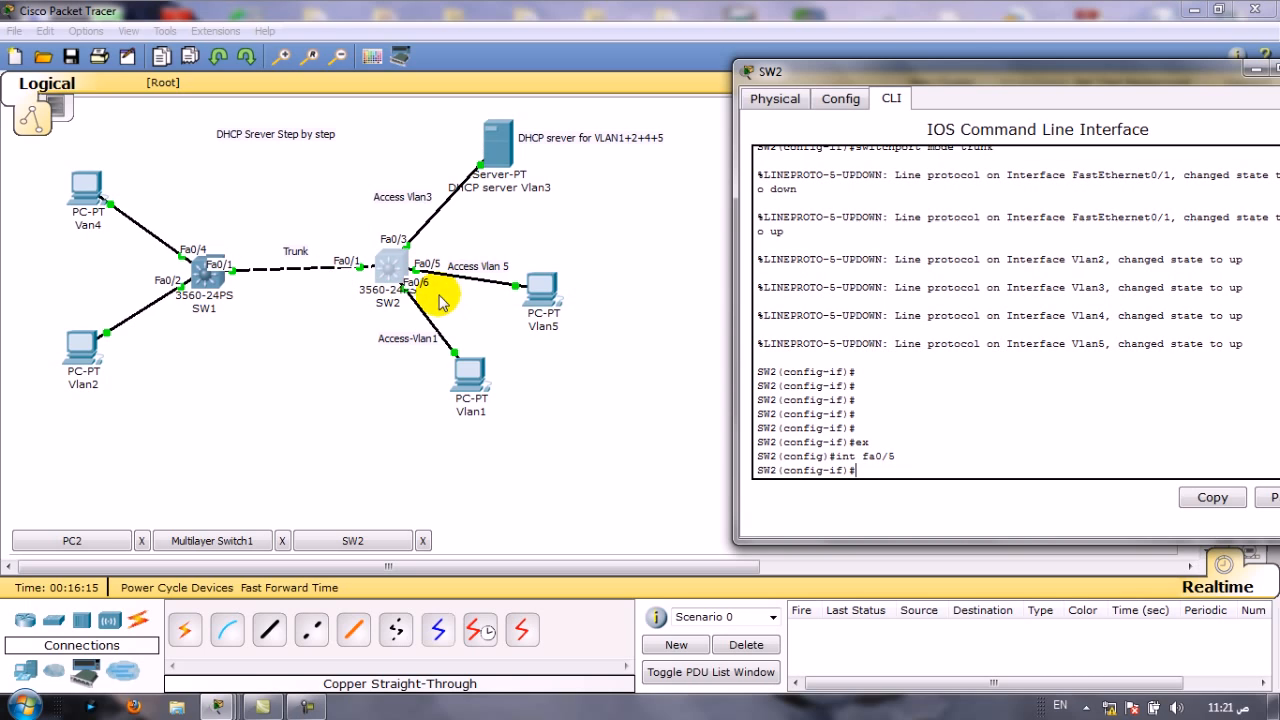
{"action": "type", "text": "swi"}
{"action": "key", "text": "Tab"}
{"action": "key", "text": "Return"}
Set SW2's fa0/5 interface to switchport mode access
{"action": "type", "text": "swi"}
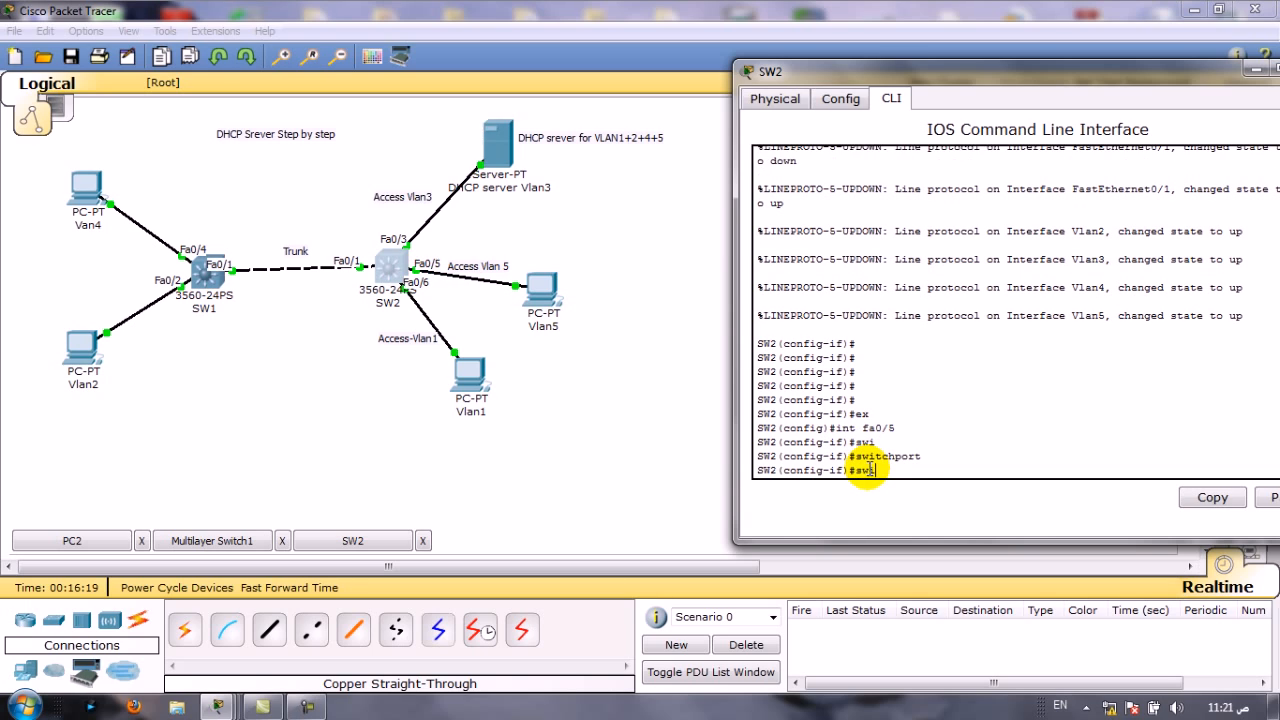
{"action": "key", "text": "Tab"}
{"action": "type", "text": "mo"}
{"action": "key", "text": "Tab"}
{"action": "type", "text": "a"}
{"action": "key", "text": "Tab"}
{"action": "key", "text": "Return"}
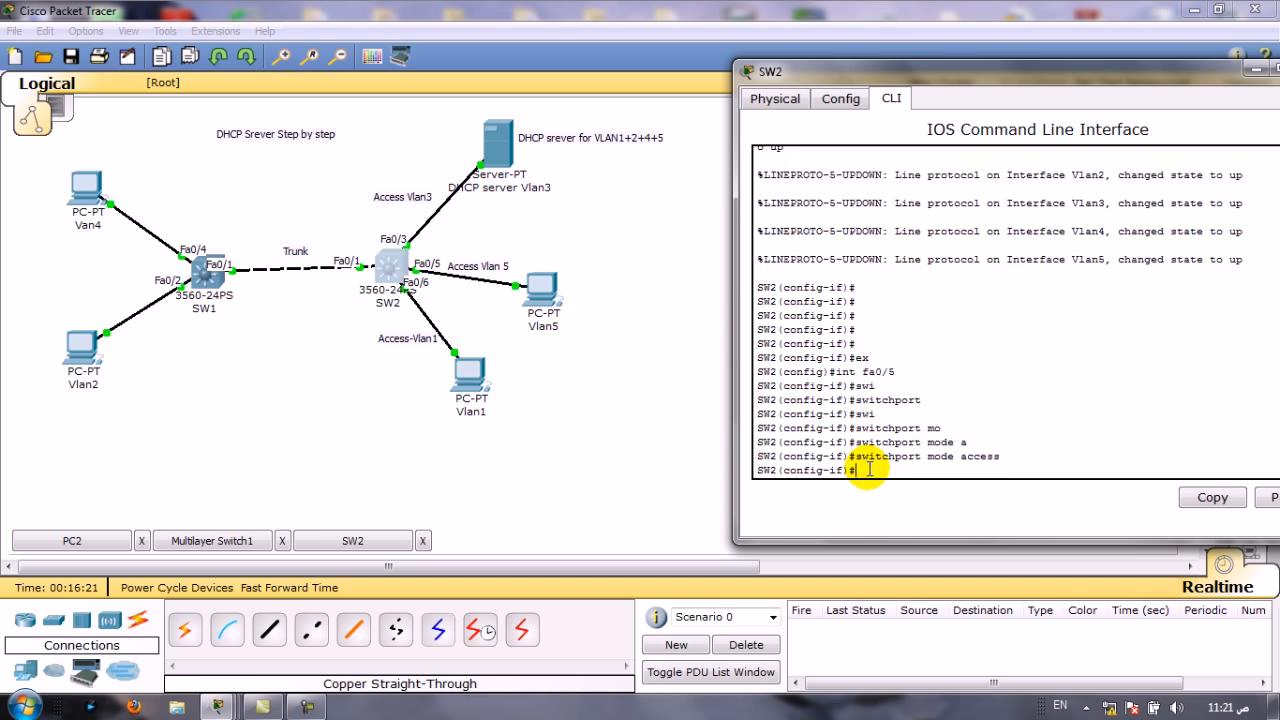
Assign the fa0/5 interface to access VLAN 5 and exit to global configuration mode
{"action": "type", "text": "swi"}
{"action": "key", "text": "Tab"}
{"action": "type", "text": "acc"}
{"action": "key", "text": "Tab"}
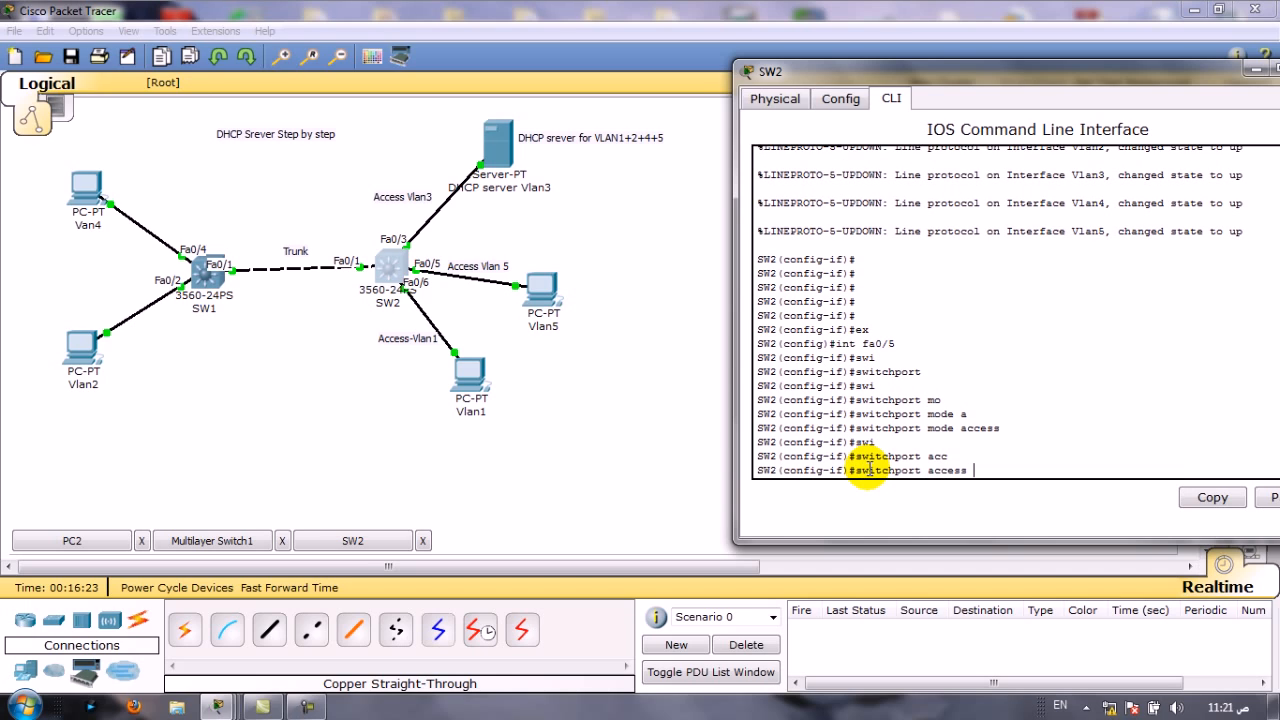
{"action": "type", "text": "vl"}
{"action": "key", "text": "Tab"}
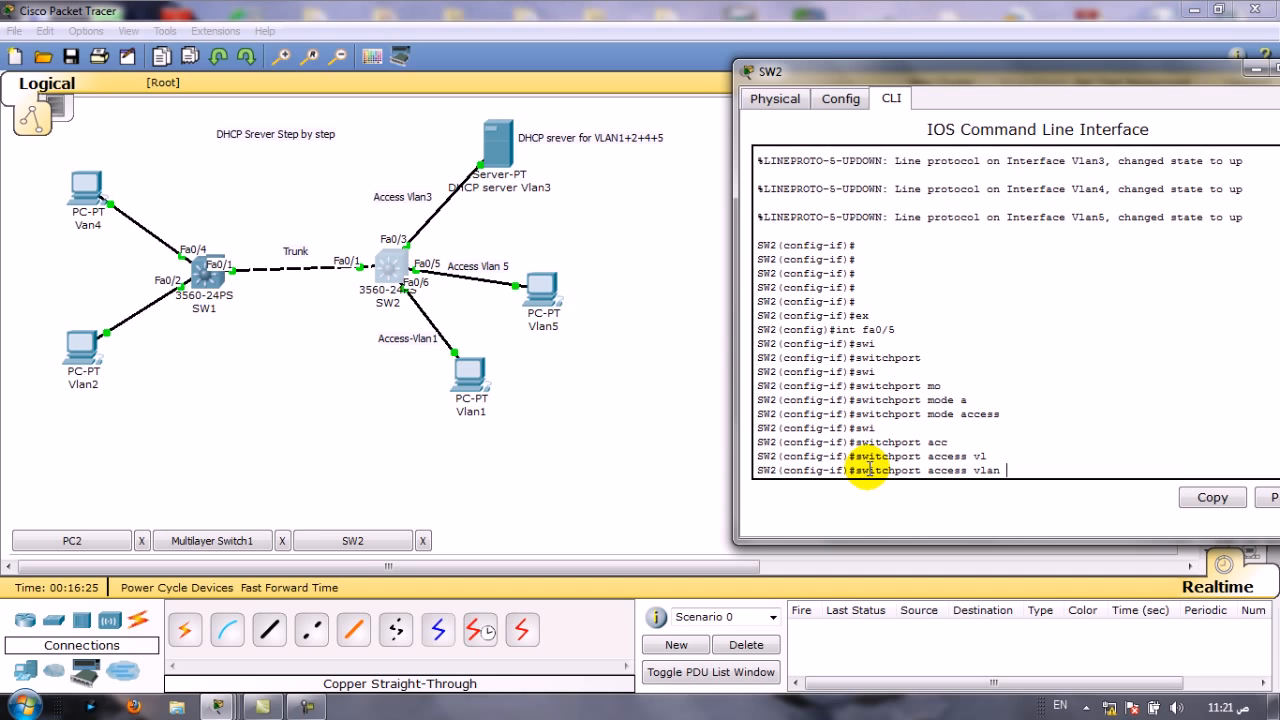
{"action": "type", "text": "5"}
{"action": "key", "text": "Return"}
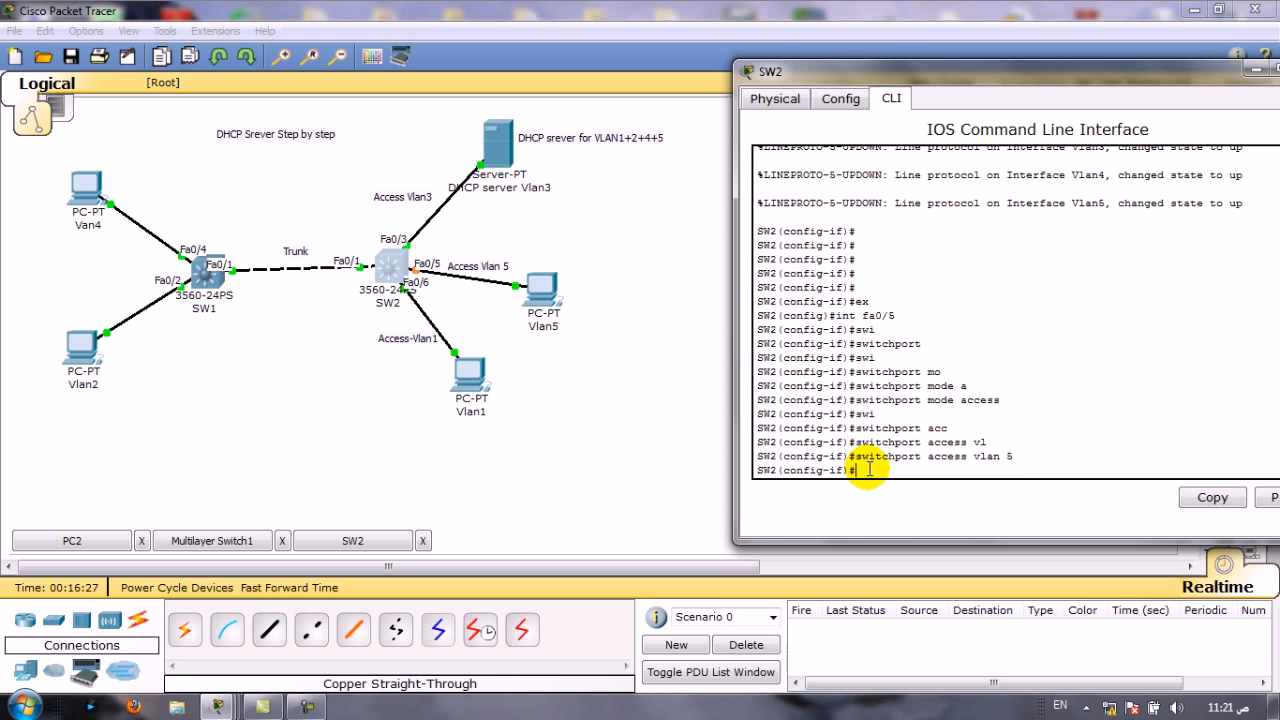
{"action": "type", "text": "ex"}
{"action": "key", "text": "Return"}
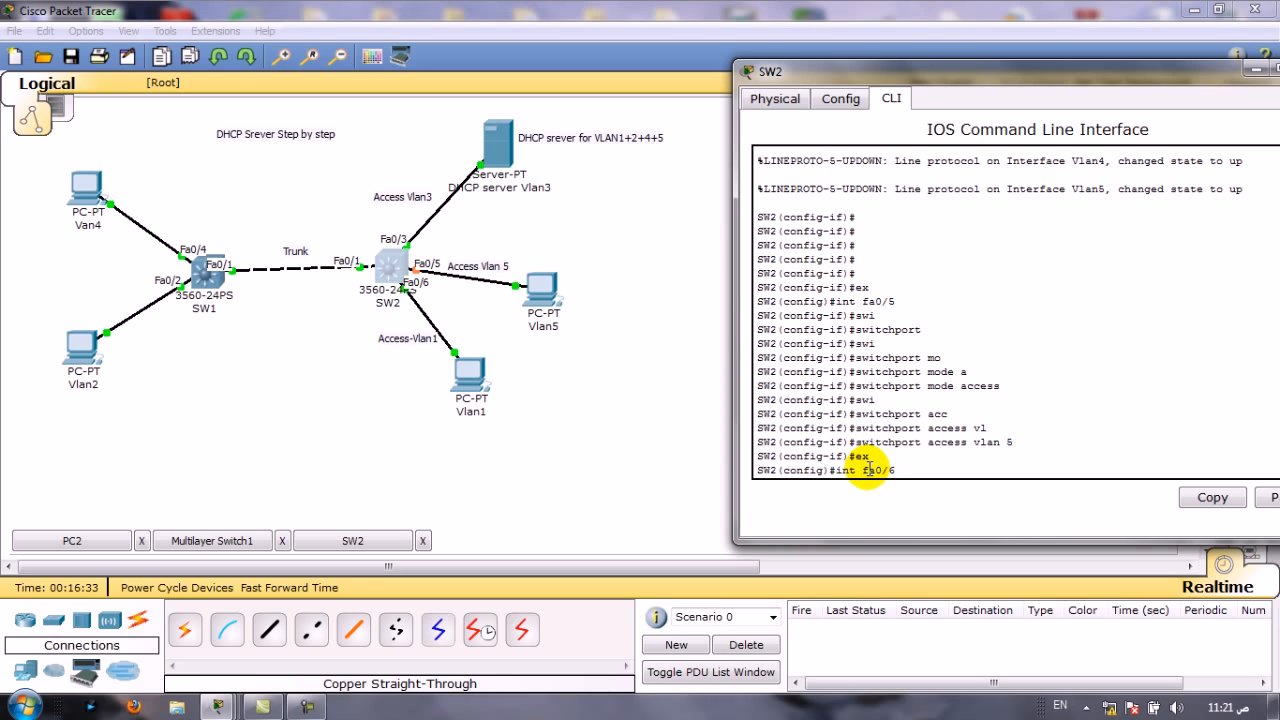
Enter interface fa0/6 configuration on SW2 and apply the switchport command
{"action": "type", "text": "int fa0/6"}
{"action": "key", "text": "Return"}
{"action": "type", "text": "sw"}
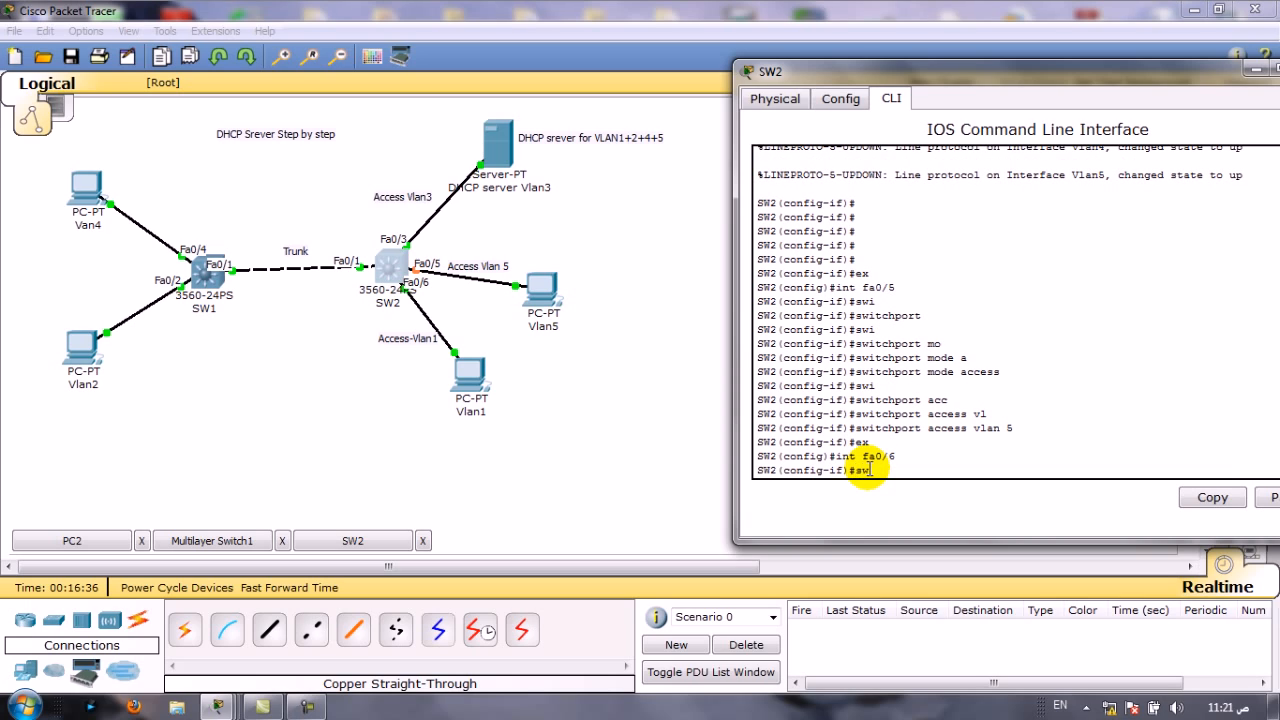
{"action": "type", "text": "i"}
{"action": "key", "text": "Tab"}
Set SW2's fa0/6 interface to switchport mode access
{"action": "type", "text": "swi"}
{"action": "key", "text": "Tab"}
{"action": "type", "text": "mo"}
{"action": "key", "text": "Tab"}
{"action": "type", "text": "a"}
{"action": "key", "text": "Tab"}
{"action": "key", "text": "Return"}
Assign the fa0/6 interface to access VLAN 1 and exit to global configuration mode
{"action": "type", "text": "swi"}
{"action": "key", "text": "Tab"}
{"action": "type", "text": "acc"}
{"action": "key", "text": "Tab"}
{"action": "type", "text": "vl"}
{"action": "key", "text": "Tab"}
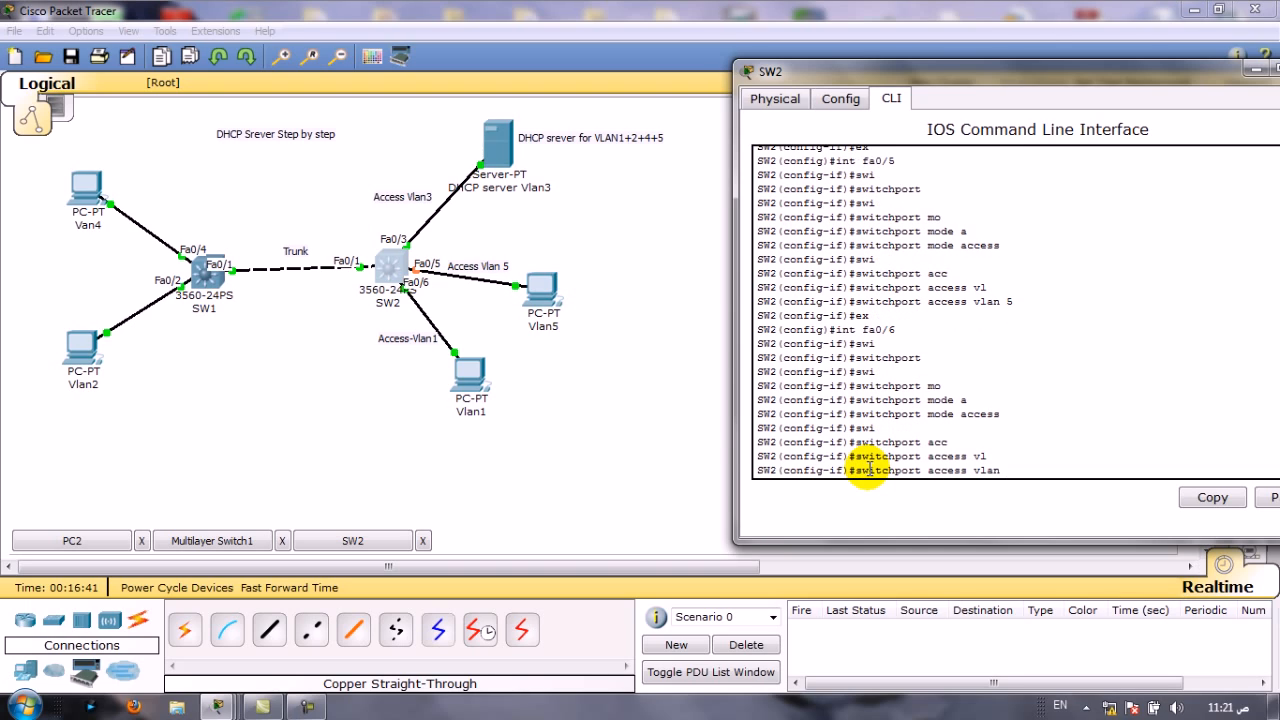
{"action": "type", "text": "1"}
{"action": "key", "text": "Return"}
{"action": "type", "text": "ex"}
{"action": "key", "text": "Return"}
Enter interface fa0/3 configuration on SW2 and apply the switchport command
{"action": "type", "text": "int fa"}
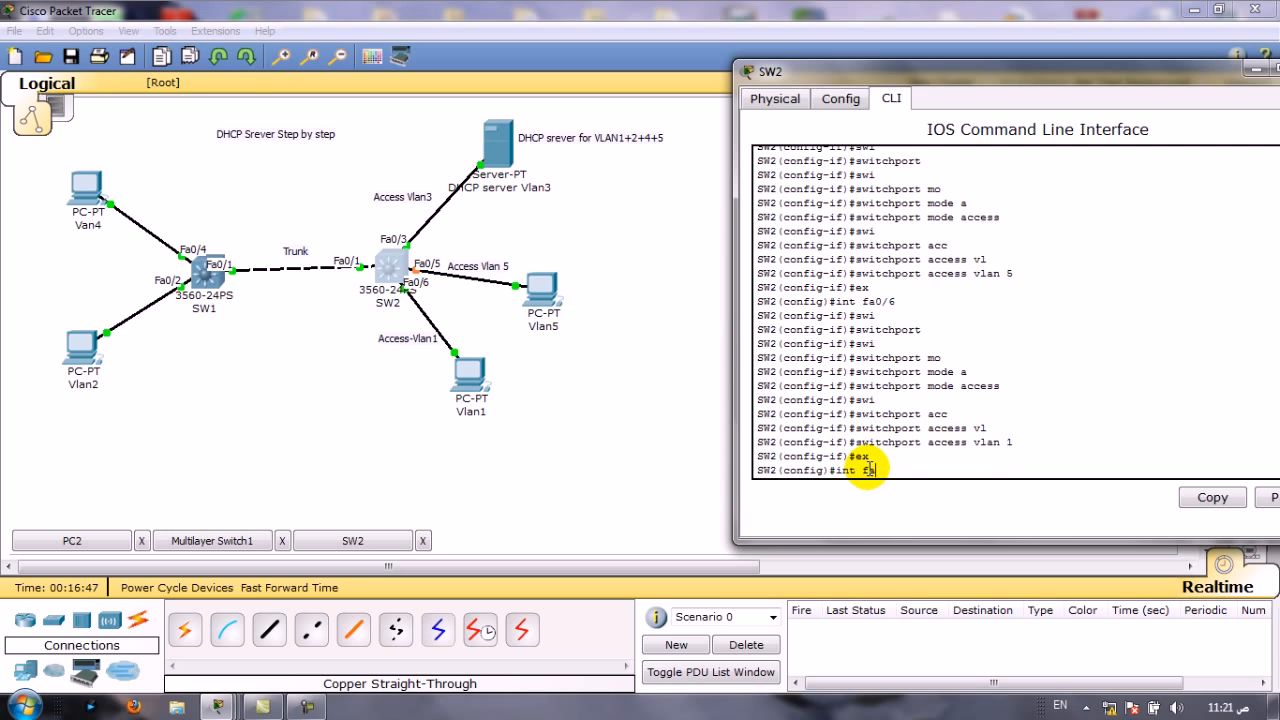
{"action": "type", "text": "0/3"}
{"action": "key", "text": "Return"}
{"action": "type", "text": "swi"}
{"action": "key", "text": "Tab"}
{"action": "key", "text": "Return"}
Set SW2's fa0/3 interface to switchport mode access
{"action": "type", "text": "swi"}
{"action": "key", "text": "Tab"}
{"action": "type", "text": "mo"}
{"action": "key", "text": "Tab"}
{"action": "type", "text": "a"}
{"action": "key", "text": "Tab"}
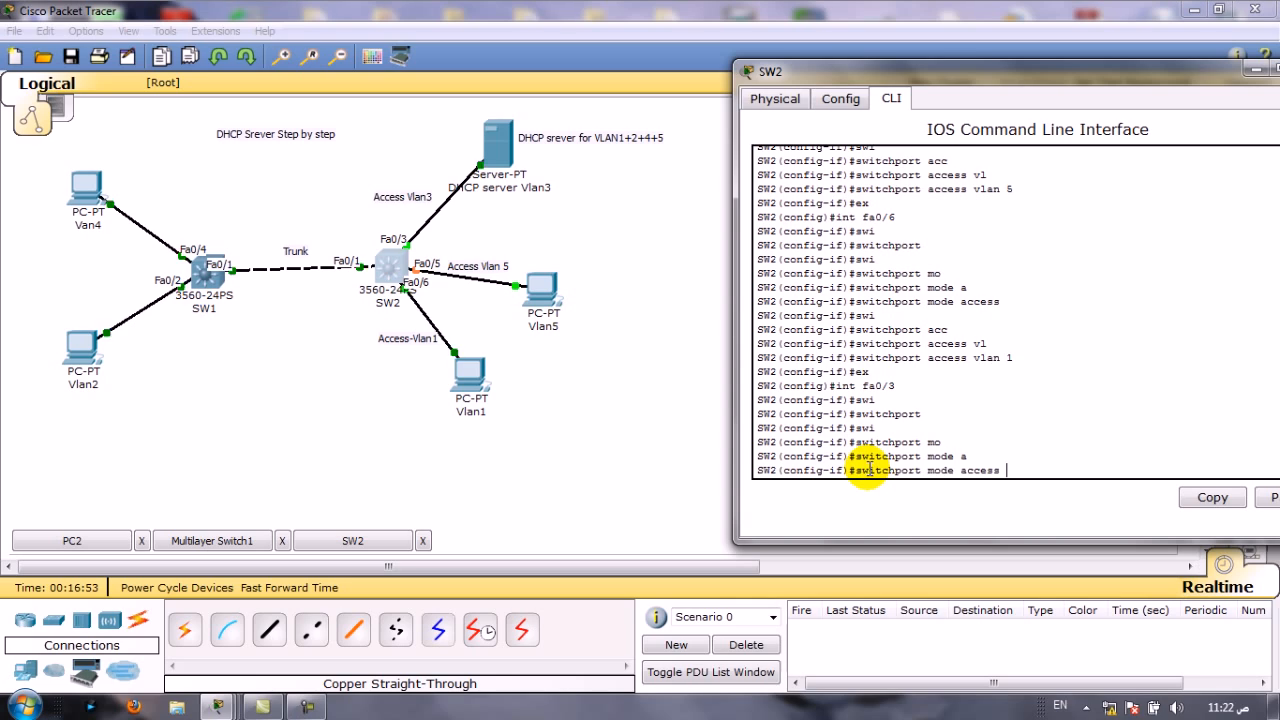
{"action": "key", "text": "Return"}
Assign SW2's fa0/3 interface to access VLAN 3
{"action": "type", "text": "swi"}
{"action": "key", "text": "Tab"}
{"action": "type", "text": "ac"}
{"action": "key", "text": "Tab"}
{"action": "type", "text": "vl"}
{"action": "key", "text": "Tab"}
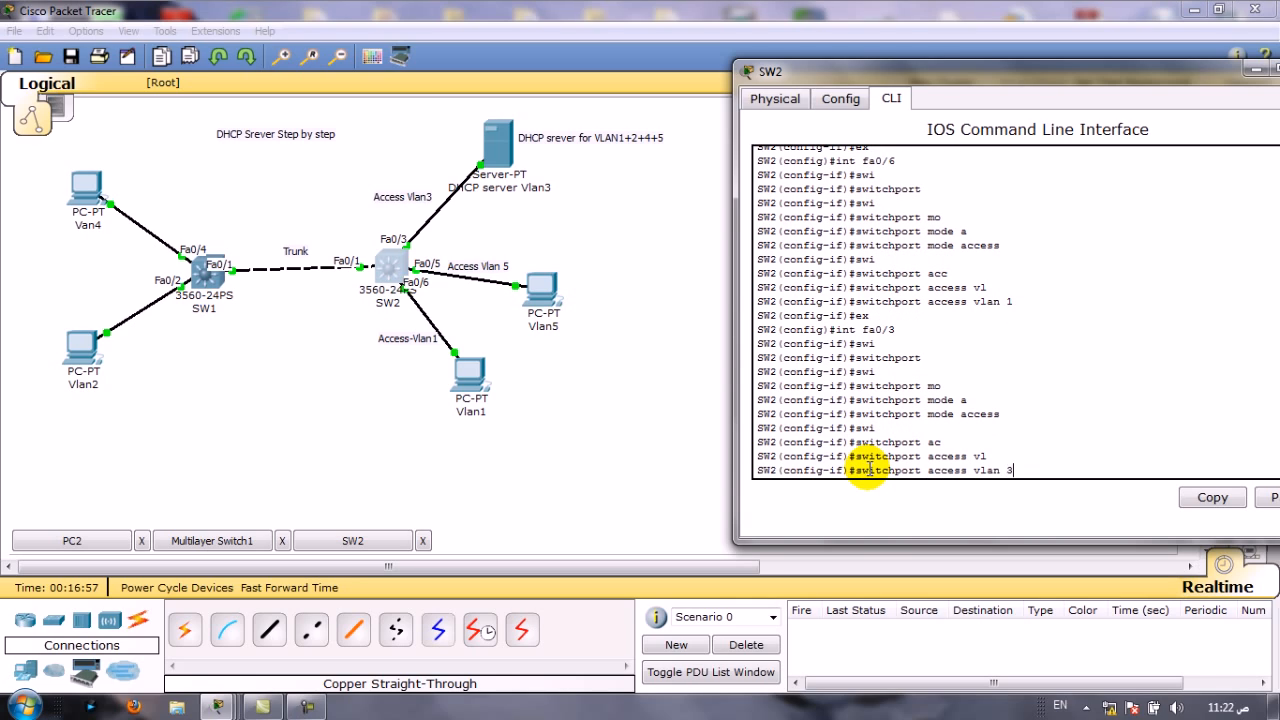
{"action": "key", "text": "Return"}
{"action": "key", "text": "Return"}
{"action": "key", "text": "Return"}
{"action": "key", "text": "Return"}
{"action": "key", "text": "Return"}
{"action": "key", "text": "Return"}
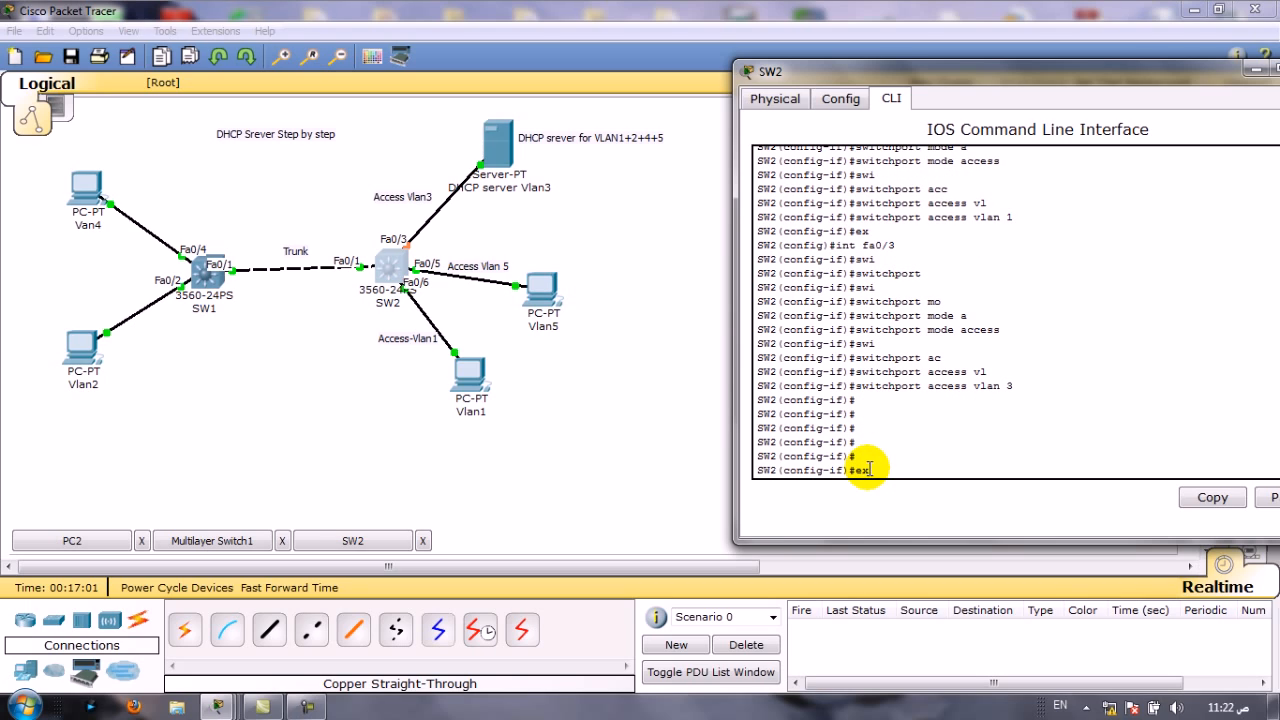
Leave configuration mode on SW2, save its configuration with wr and put its window away
{"action": "type", "text": "ex"}
{"action": "key", "text": "Return"}
{"action": "key", "text": "Return"}
{"action": "key", "text": "Return"}
{"action": "key", "text": "Return"}
{"action": "key", "text": "Return"}
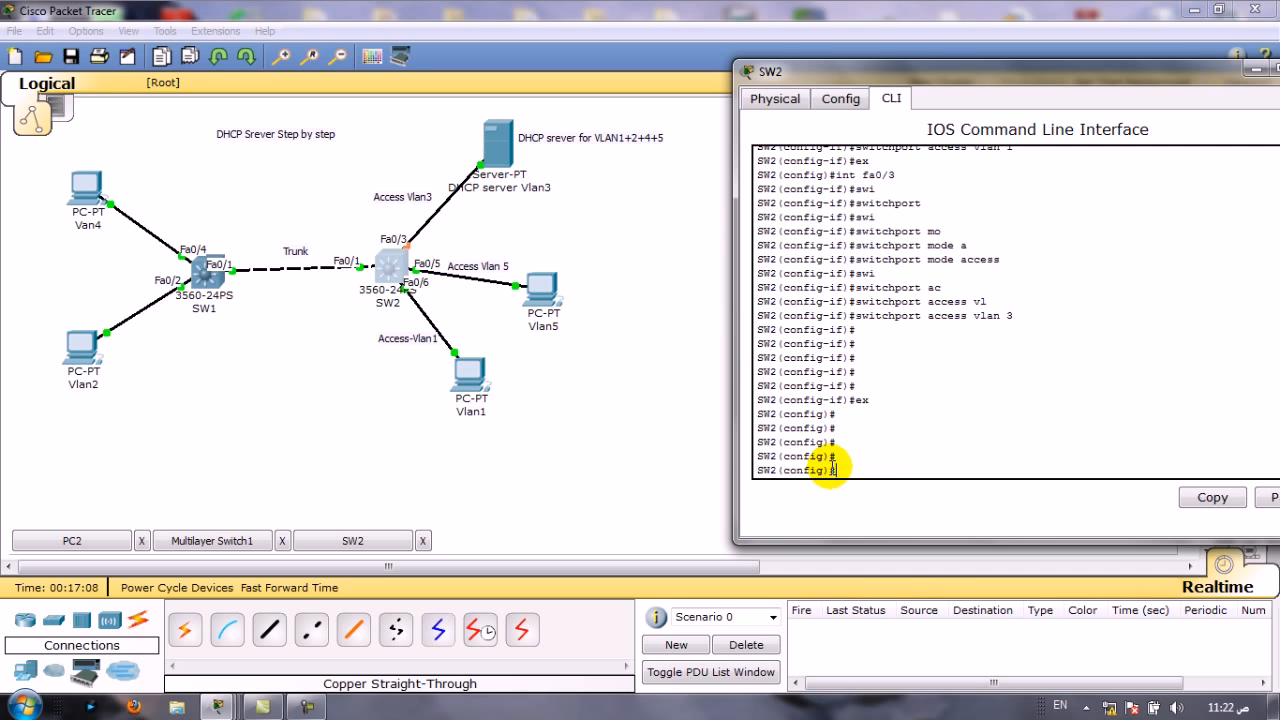
{"action": "key", "text": "ctrl+z"}
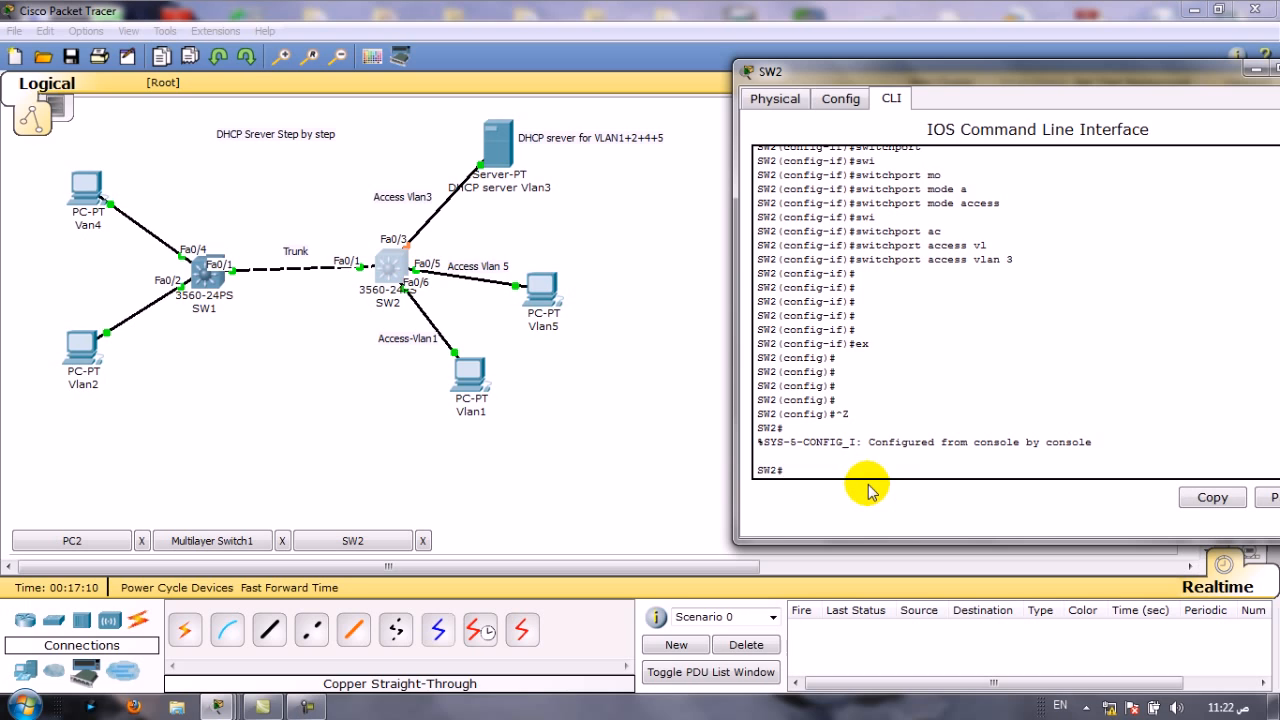
{"action": "type", "text": "wr"}
{"action": "key", "text": "Return"}
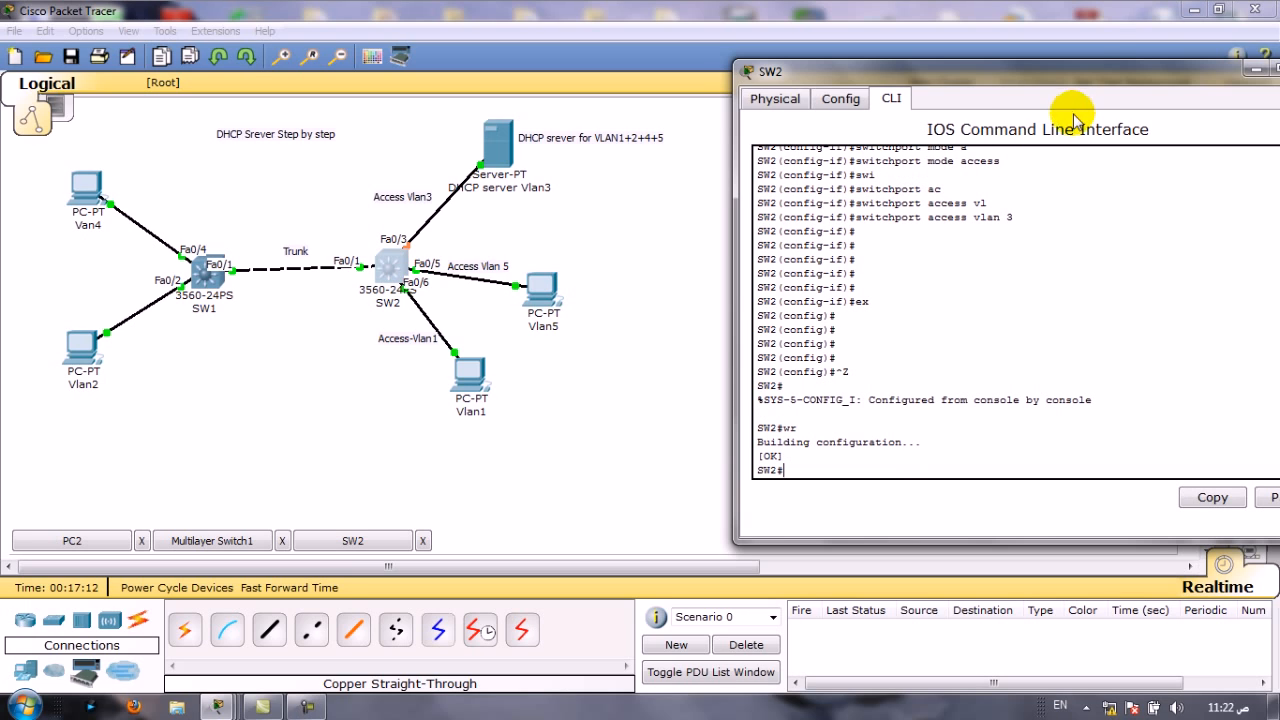
{"action": "left_click_drag", "start_coordinate": [1107, 78], "coordinate": [783, 100]}
{"action": "left_click", "coordinate": [934, 84]}
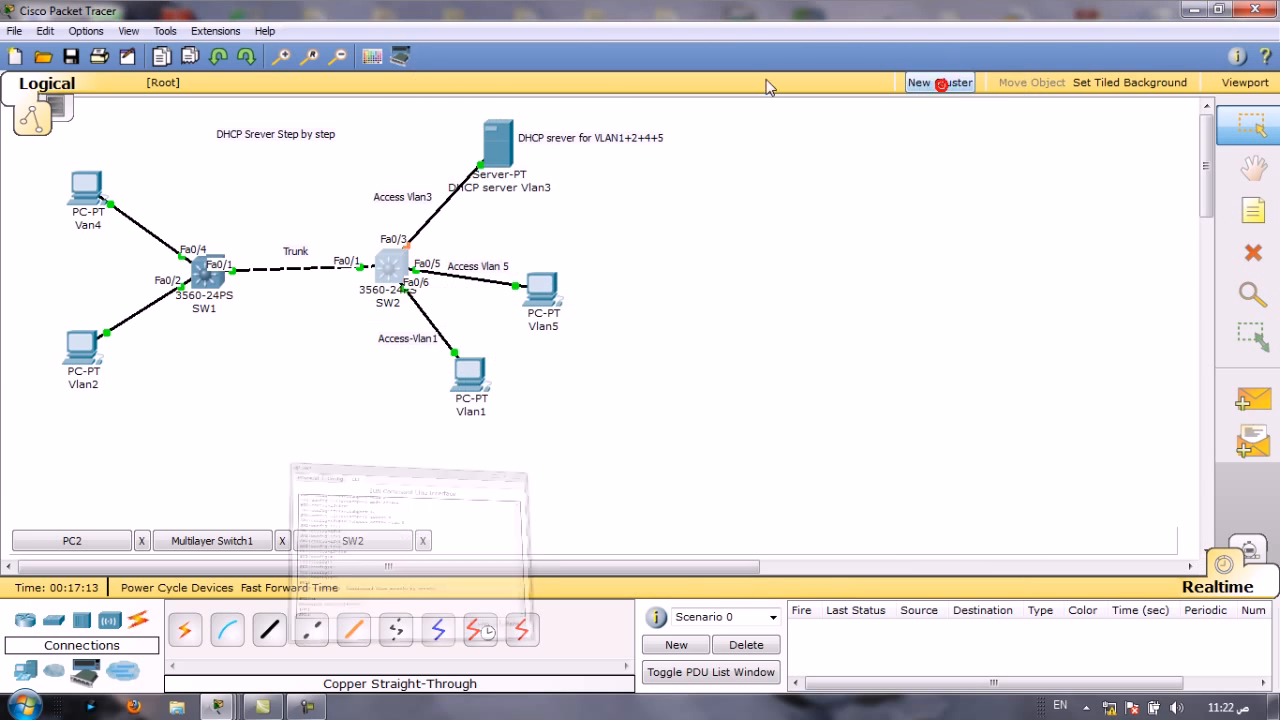
Open SW1's command line in privileged EXEC mode and display its VLAN table
{"action": "left_click", "coordinate": [205, 297]}
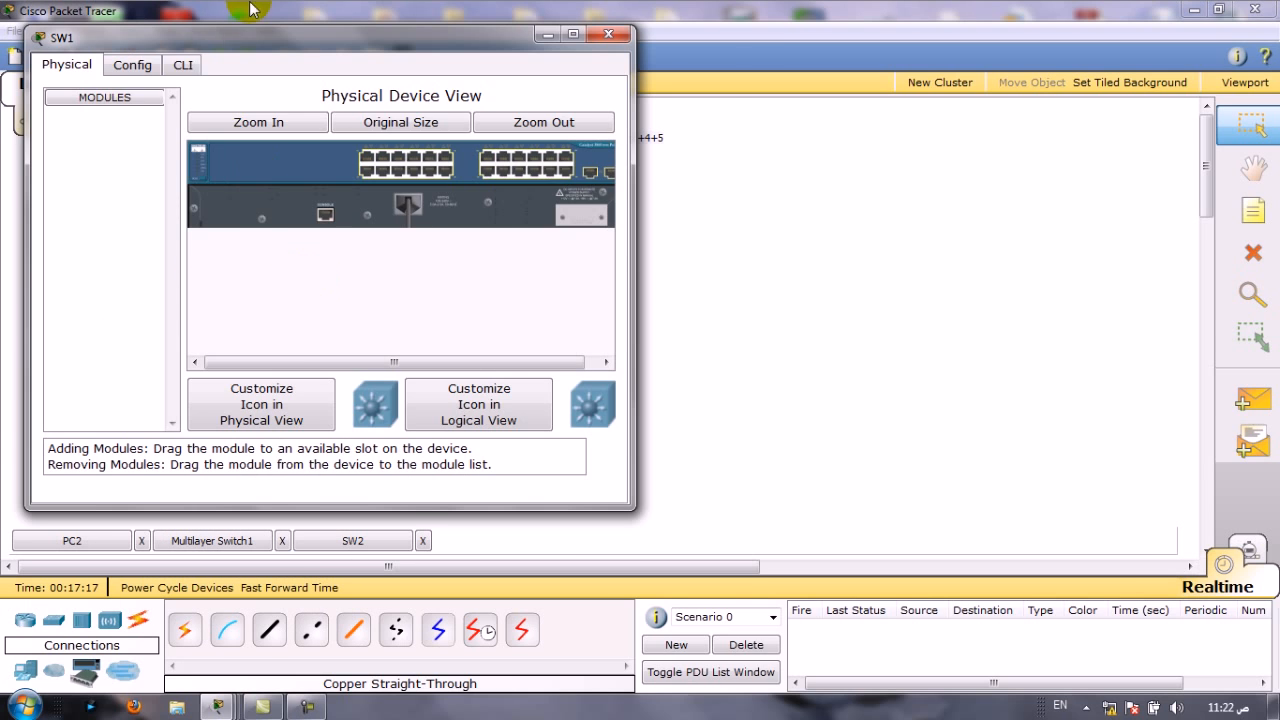
{"action": "left_click", "coordinate": [183, 63]}
{"action": "left_click_drag", "start_coordinate": [192, 37], "coordinate": [770, 108]}
{"action": "key", "text": "Return"}
{"action": "key", "text": "Return"}
{"action": "key", "text": "Return"}
{"action": "key", "text": "Return"}
{"action": "type", "text": "en"}
{"action": "key", "text": "Return"}
{"action": "type", "text": "sho vlan"}
{"action": "key", "text": "Return"}
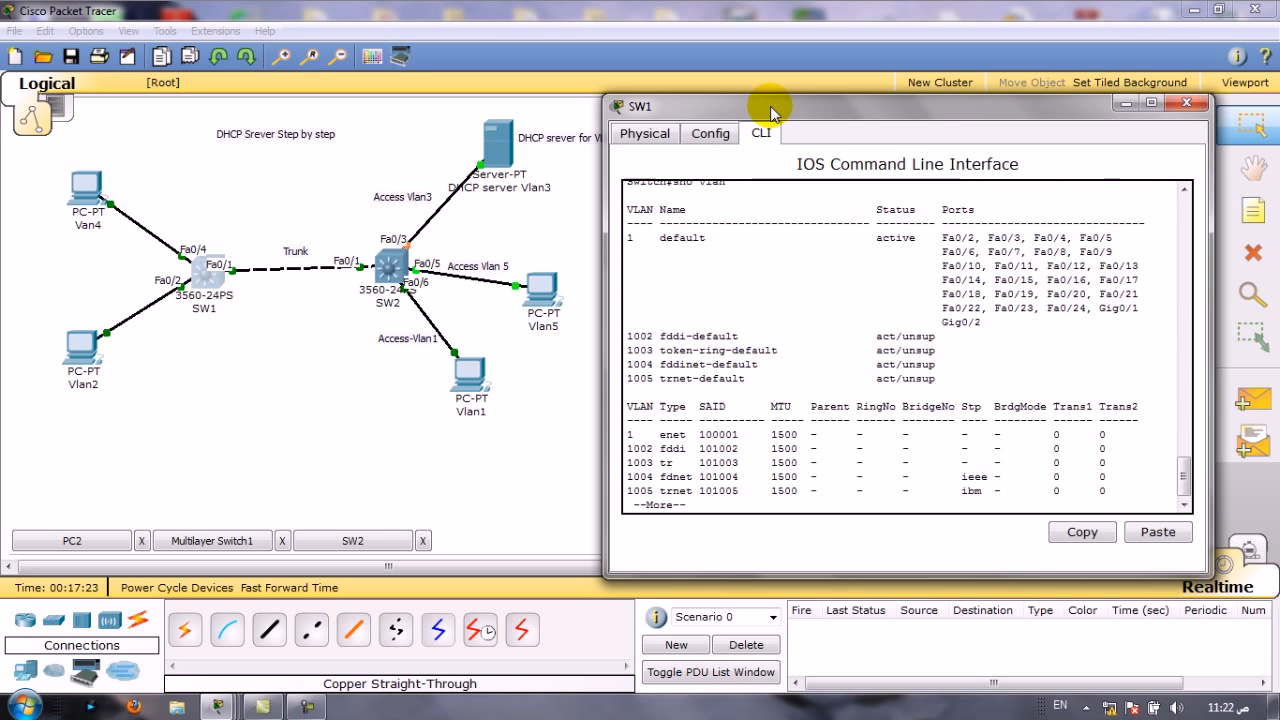
Enter global configuration mode on the switch and set its hostname to SW1
{"action": "type", "text": "qconf t"}
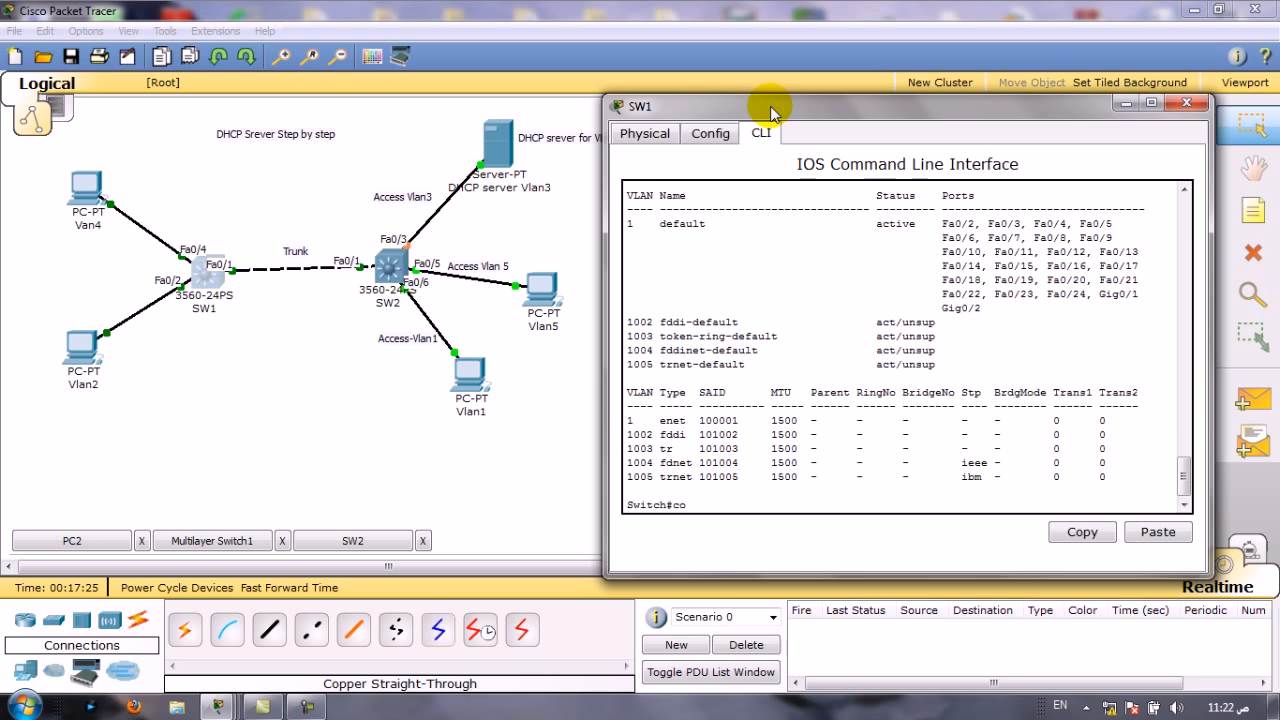
{"action": "key", "text": "Return"}
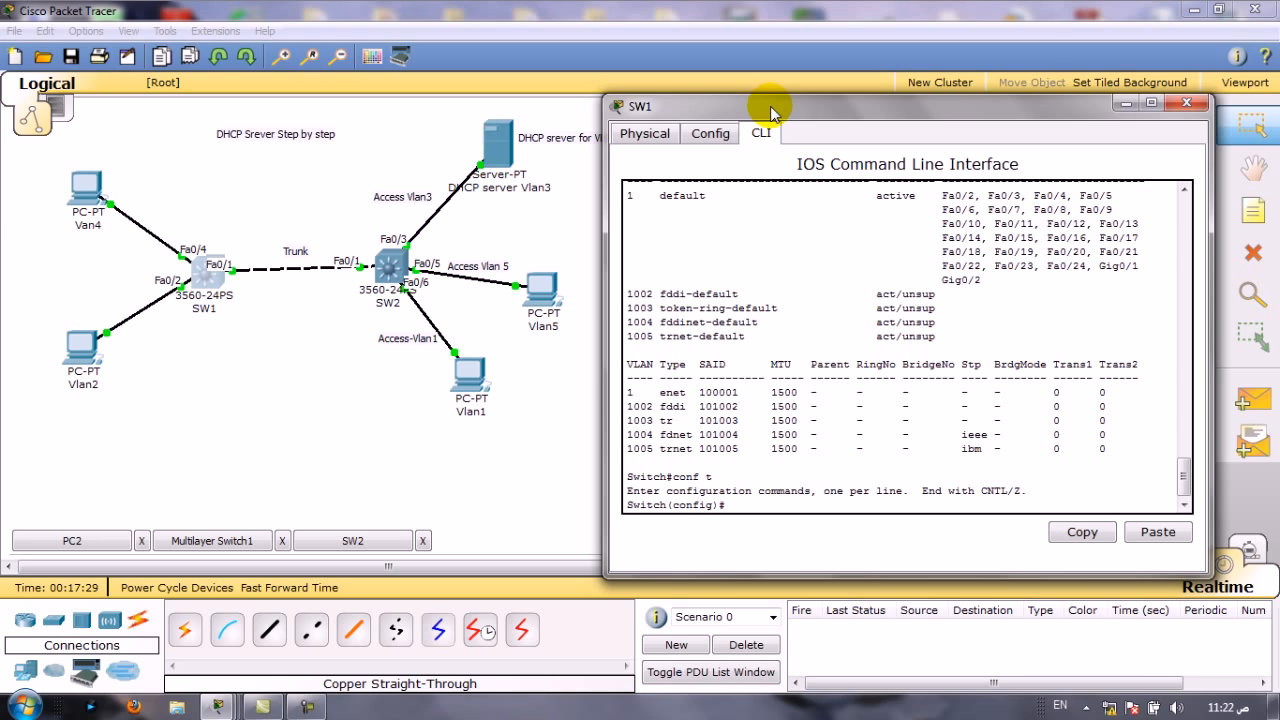
{"action": "type", "text": "hos"}
{"action": "key", "text": "Tab"}
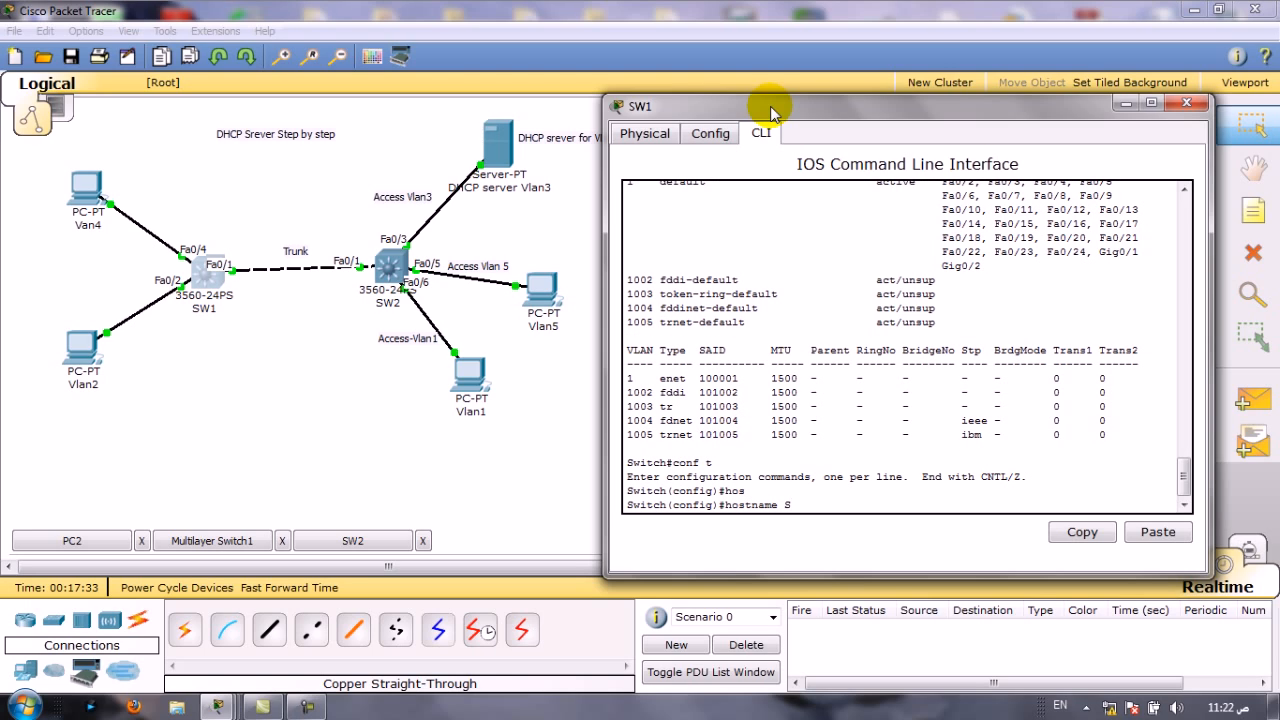
{"action": "type", "text": "SW1"}
{"action": "key", "text": "Return"}
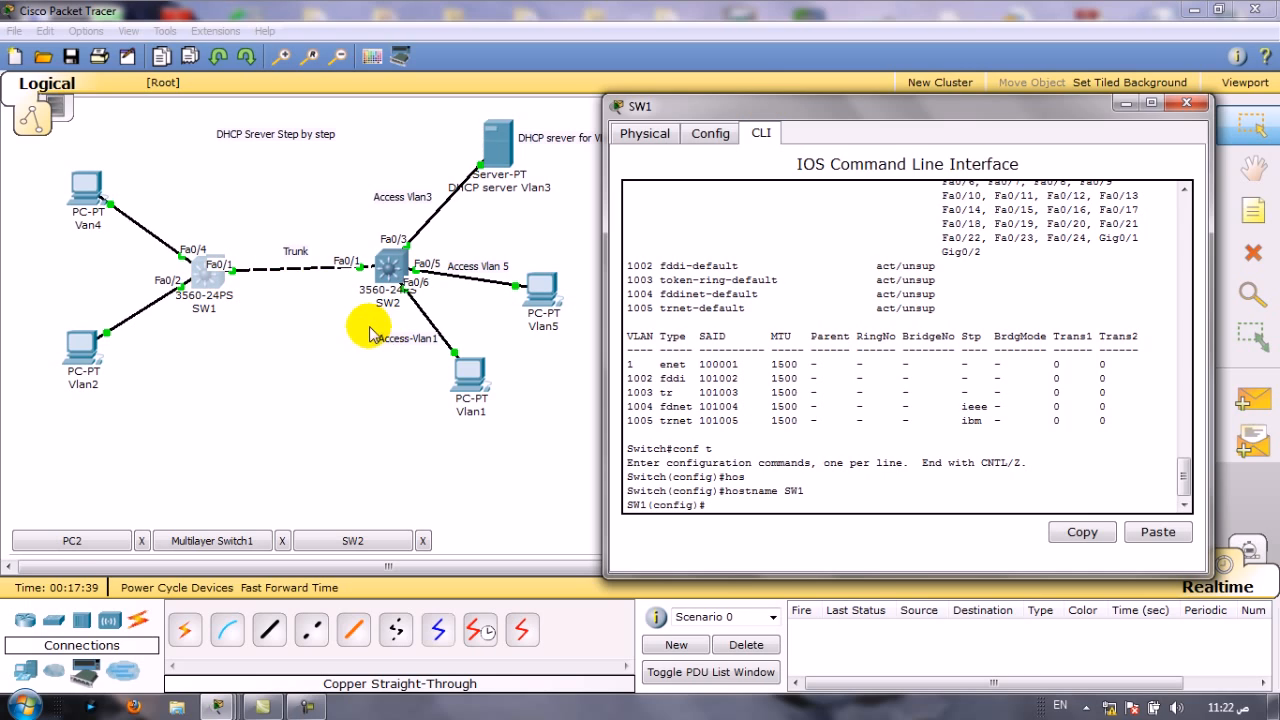
Create VLAN 2 and VLAN 3 on SW1
{"action": "type", "text": "vl"}
{"action": "key", "text": "Tab"}
{"action": "type", "text": "2"}
{"action": "key", "text": "Return"}
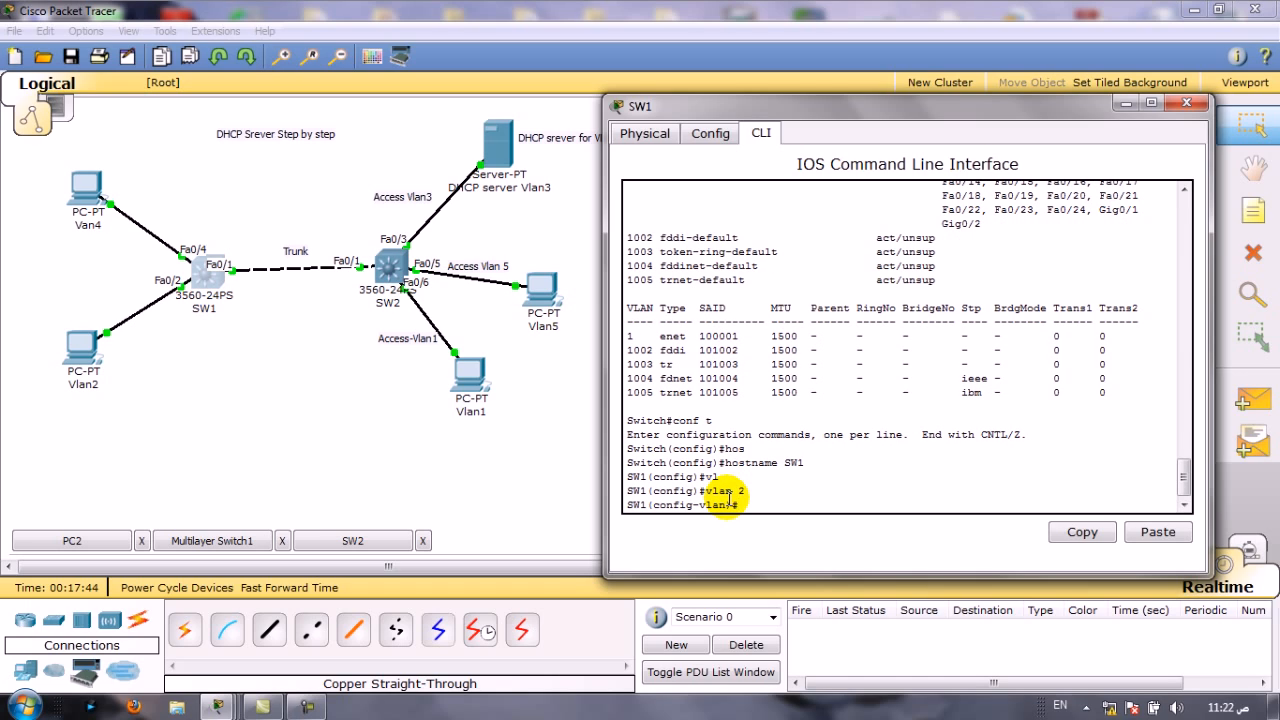
{"action": "type", "text": "vl"}
{"action": "key", "text": "Tab"}
{"action": "key", "text": "BackSpace"}
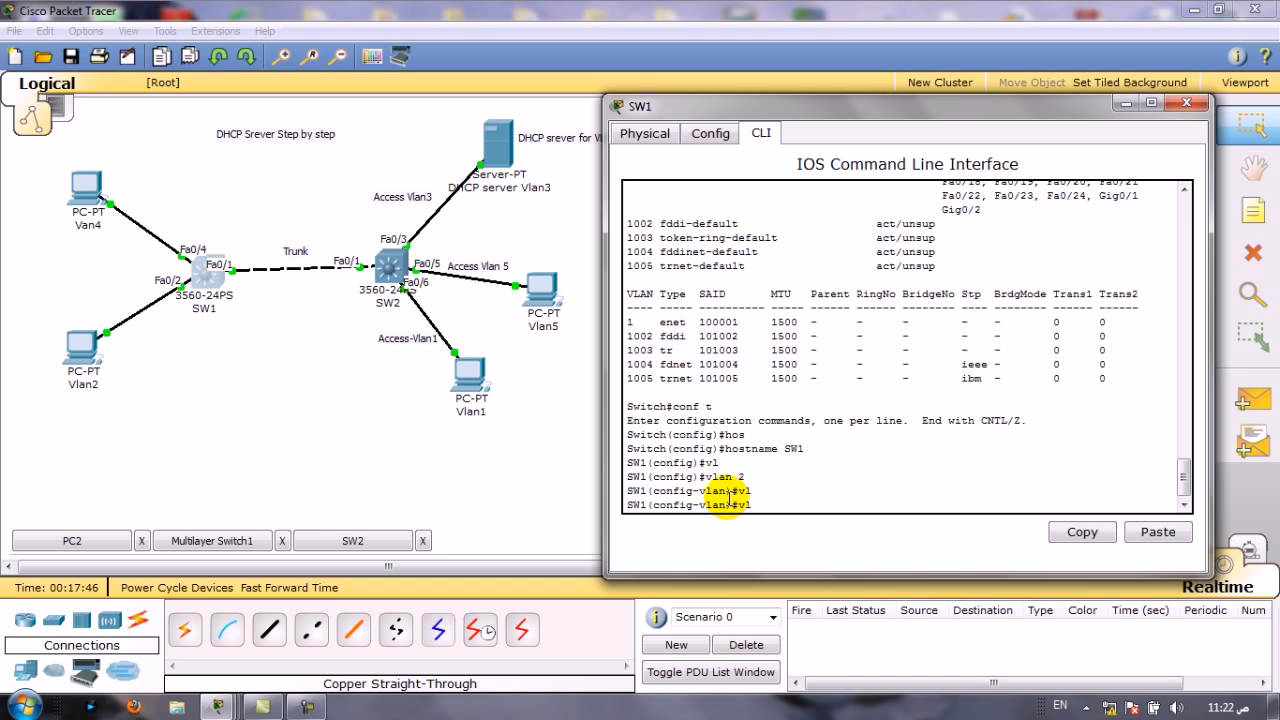
{"action": "key", "text": "BackSpace"}
{"action": "type", "text": "3"}
{"action": "key", "text": "Return"}
Create VLANs 4, 5 and 6 on SW1 and return to privileged EXEC mode
{"action": "type", "text": "vlan"}
{"action": "type", "text": " 4"}
{"action": "key", "text": "Return"}
{"action": "key", "text": "Up"}
{"action": "key", "text": "BackSpace"}
{"action": "type", "text": "5"}
{"action": "key", "text": "Return"}
{"action": "key", "text": "Up"}
{"action": "key", "text": "BackSpace"}
{"action": "type", "text": "6"}
{"action": "key", "text": "Return"}
{"action": "key", "text": "ctrl+z"}
{"action": "key", "text": "Return"}
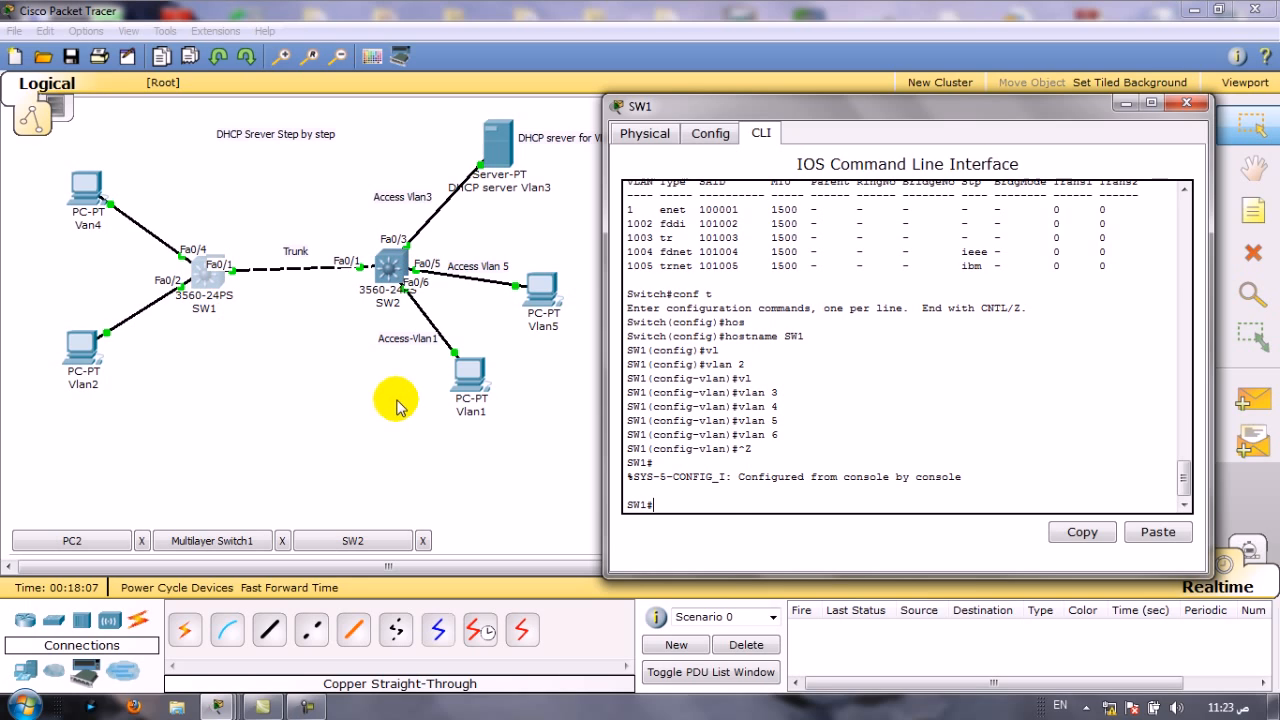
Enter interface fa0/1 configuration on SW1 from global configuration mode and apply the switchport command
{"action": "left_click", "coordinate": [694, 505]}
{"action": "type", "text": "c"}
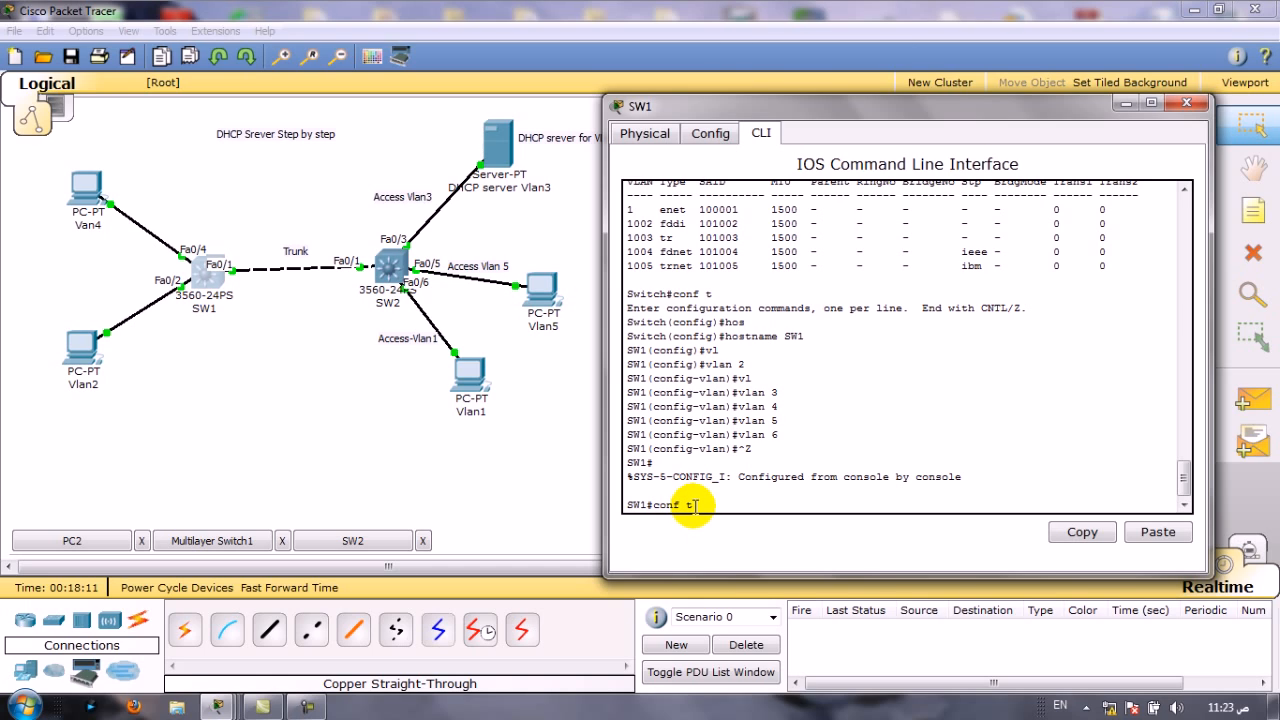
{"action": "type", "text": "onf t"}
{"action": "key", "text": "Return"}
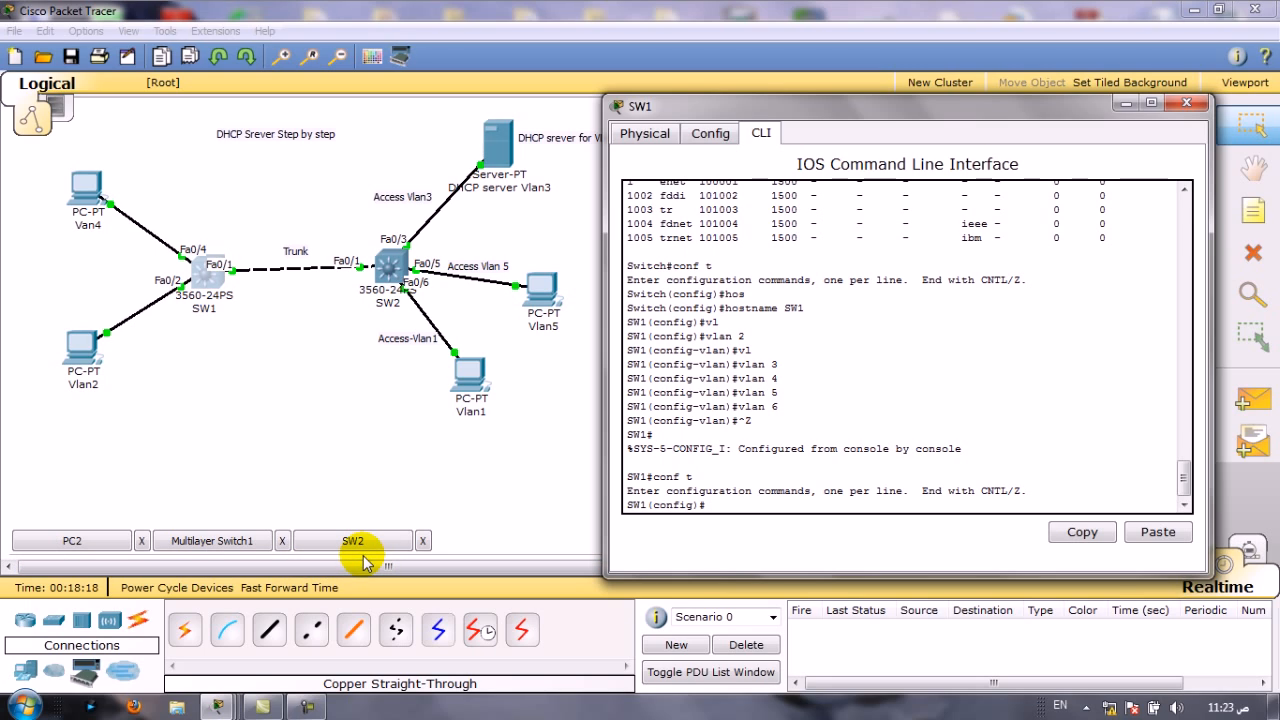
{"action": "type", "text": "int fa0/1"}
{"action": "key", "text": "Return"}
{"action": "type", "text": "swi"}
{"action": "key", "text": "Tab"}
{"action": "type", "text": "m"}
{"action": "key", "text": "BackSpace"}
{"action": "key", "text": "Return"}
Set the trunk encapsulation of SW1's fa0/1 interface to dot1q
{"action": "type", "text": "swi"}
{"action": "key", "text": "Tab"}
{"action": "type", "text": "tr"}
{"action": "key", "text": "Tab"}
{"action": "type", "text": "e"}
{"action": "key", "text": "Tab"}
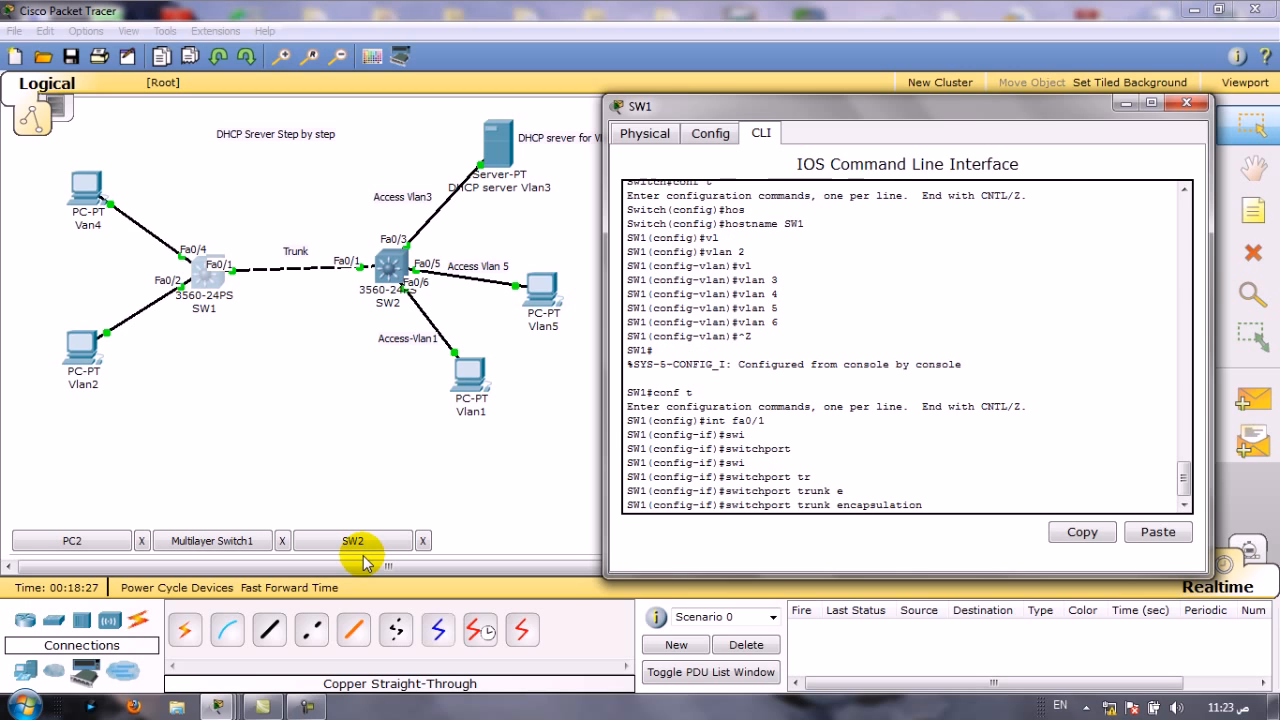
{"action": "type", "text": "d"}
{"action": "key", "text": "Tab"}
{"action": "key", "text": "Return"}
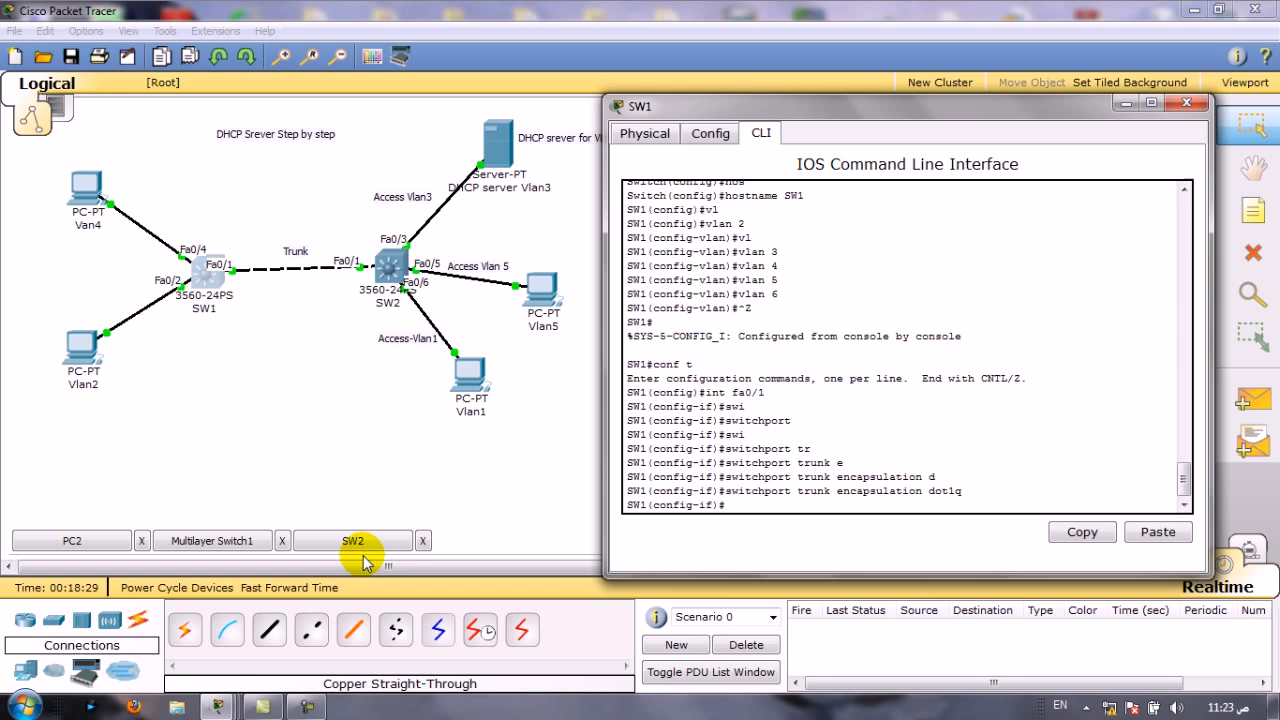
{"action": "type", "text": "sw"}
{"action": "key", "text": "Tab"}
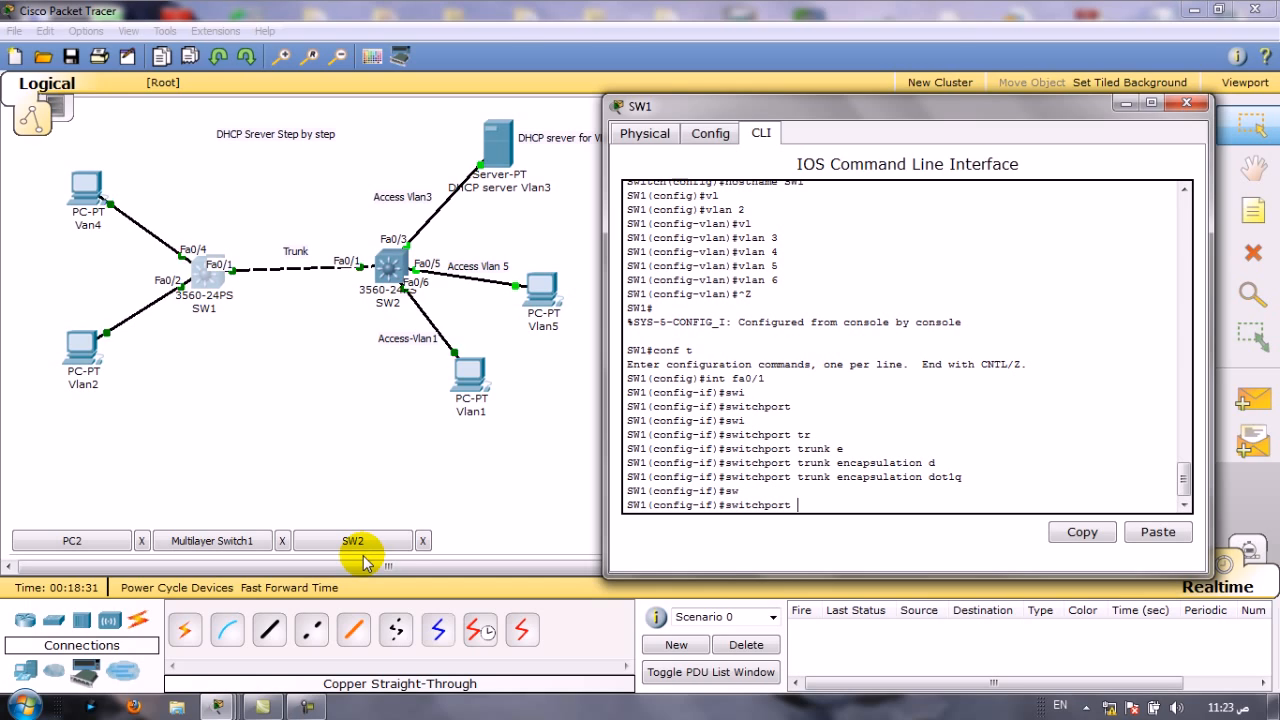
{"action": "key", "text": "BackSpace"}
{"action": "key", "text": "BackSpace"}
{"action": "key", "text": "BackSpace"}
{"action": "key", "text": "BackSpace"}
{"action": "key", "text": "BackSpace"}
{"action": "key", "text": "BackSpace"}
{"action": "key", "text": "BackSpace"}
{"action": "key", "text": "BackSpace"}
{"action": "key", "text": "BackSpace"}
{"action": "key", "text": "BackSpace"}
Exit fa0/1 to global configuration mode on SW1 and bring the topology workspace to the front
{"action": "type", "text": "ex"}
{"action": "key", "text": "Return"}
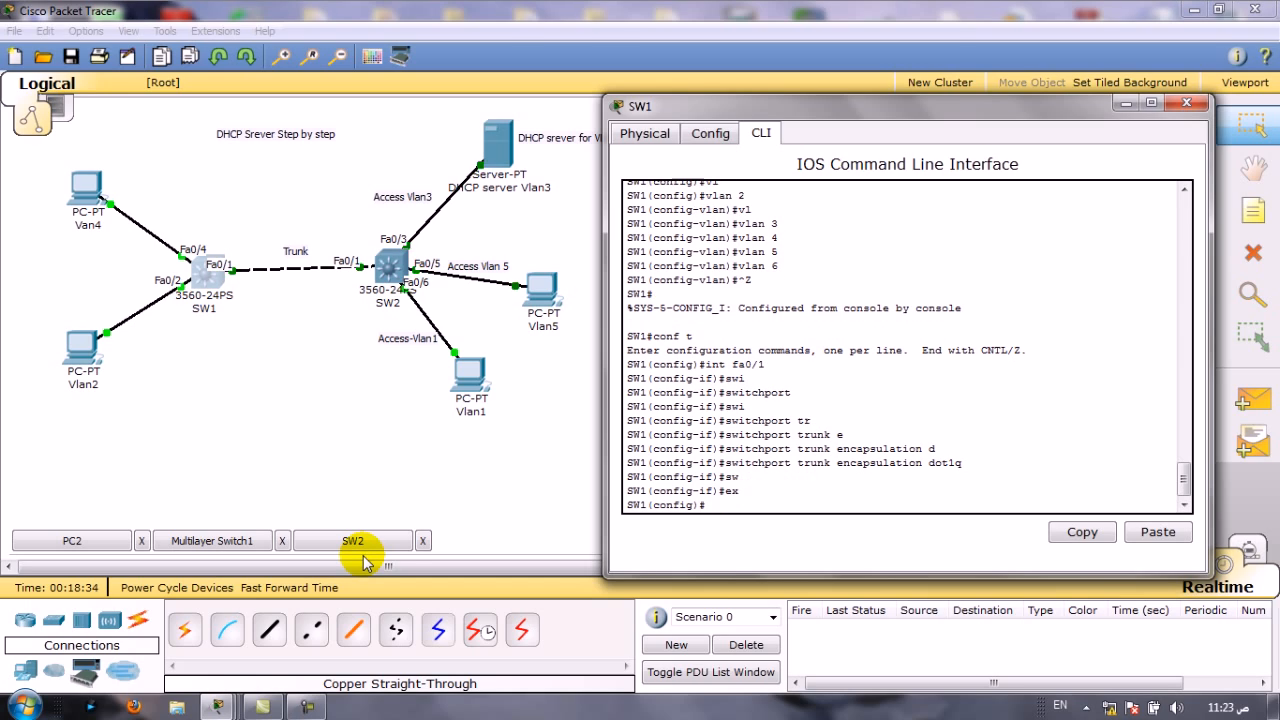
{"action": "left_click", "coordinate": [216, 345]}
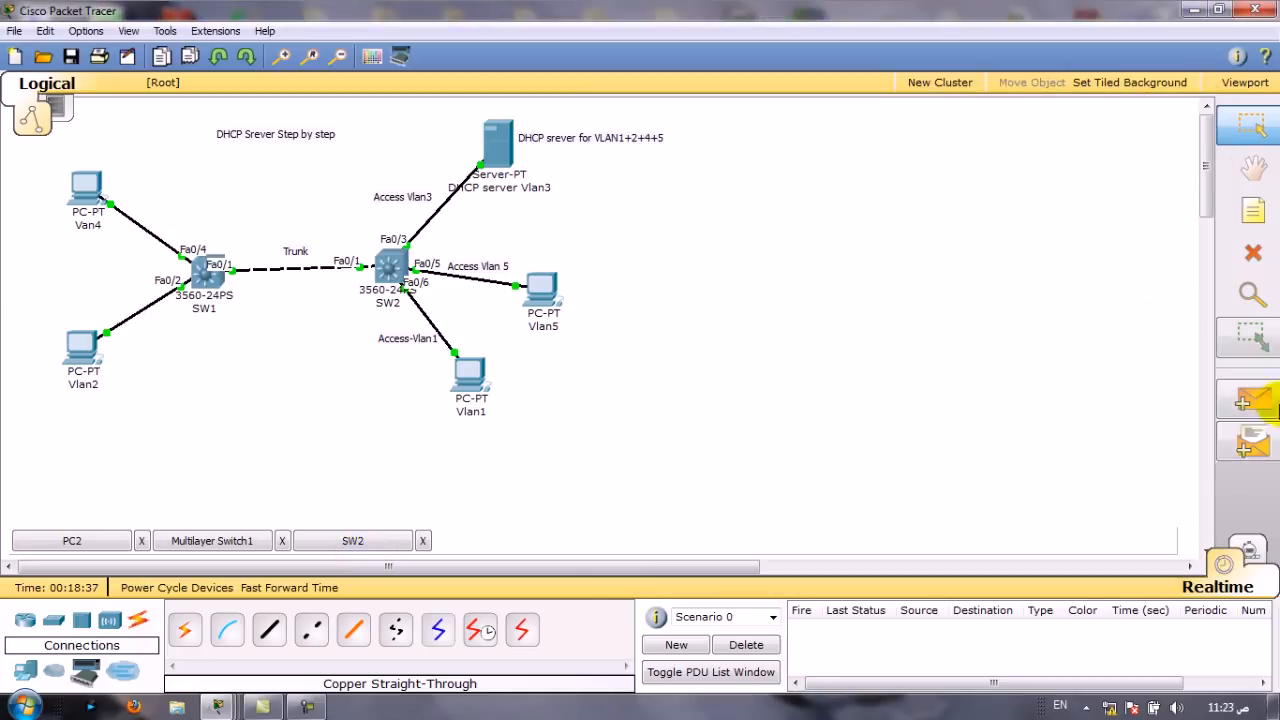
Place the note "Access Vlan4" beside the link between the Van4 PC and SW1's Fa0/4
{"action": "left_click", "coordinate": [1253, 210]}
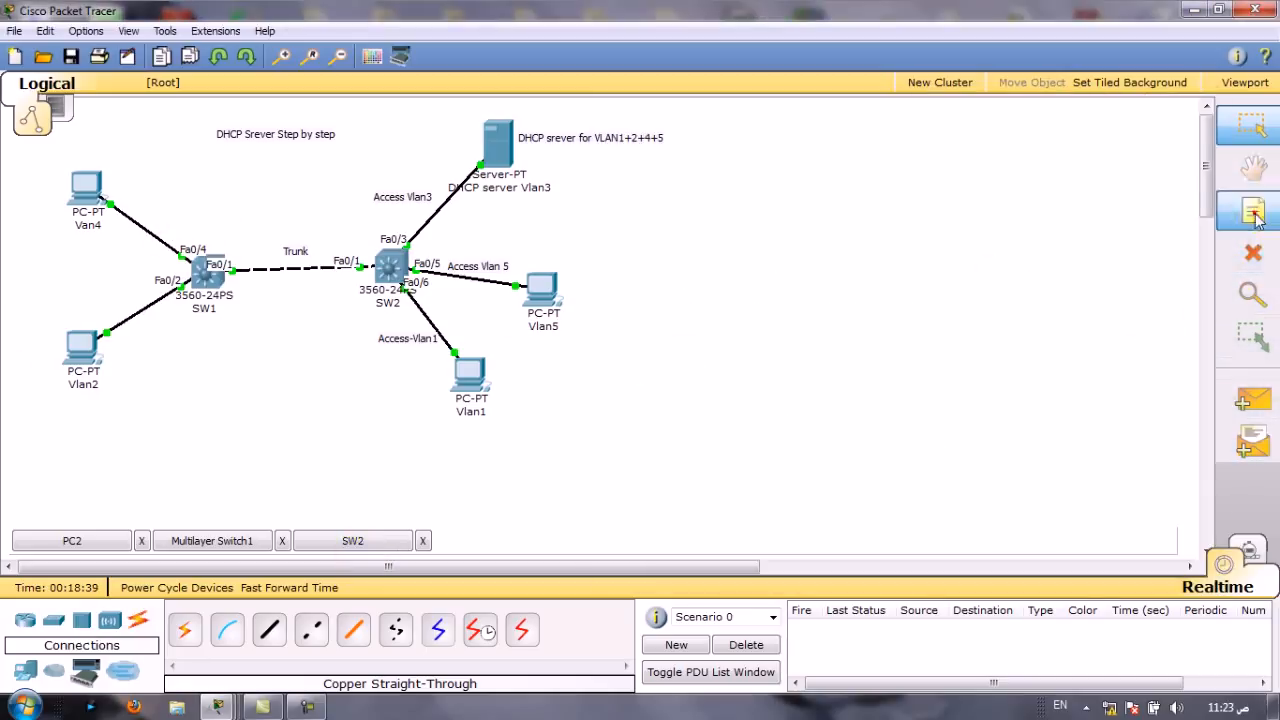
{"action": "left_click", "coordinate": [150, 217]}
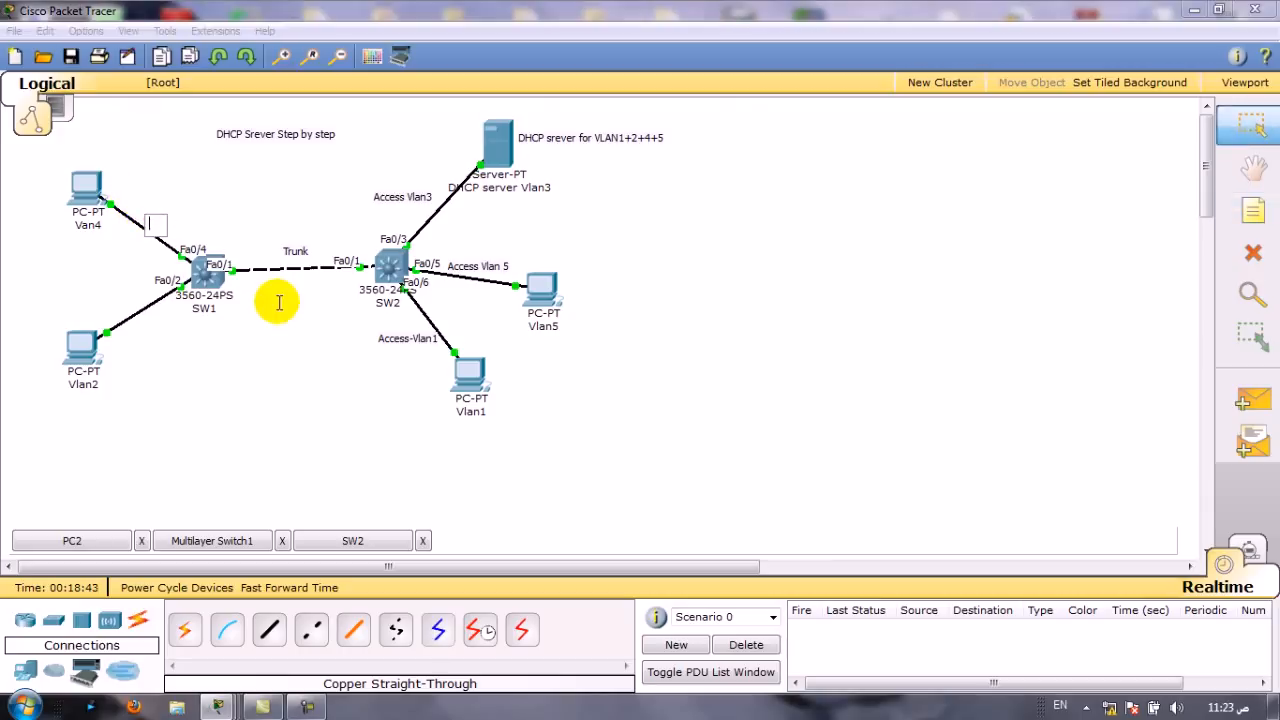
{"action": "type", "text": "Acc"}
{"action": "type", "text": "ess Vlan4"}
{"action": "left_click", "coordinate": [265, 314]}
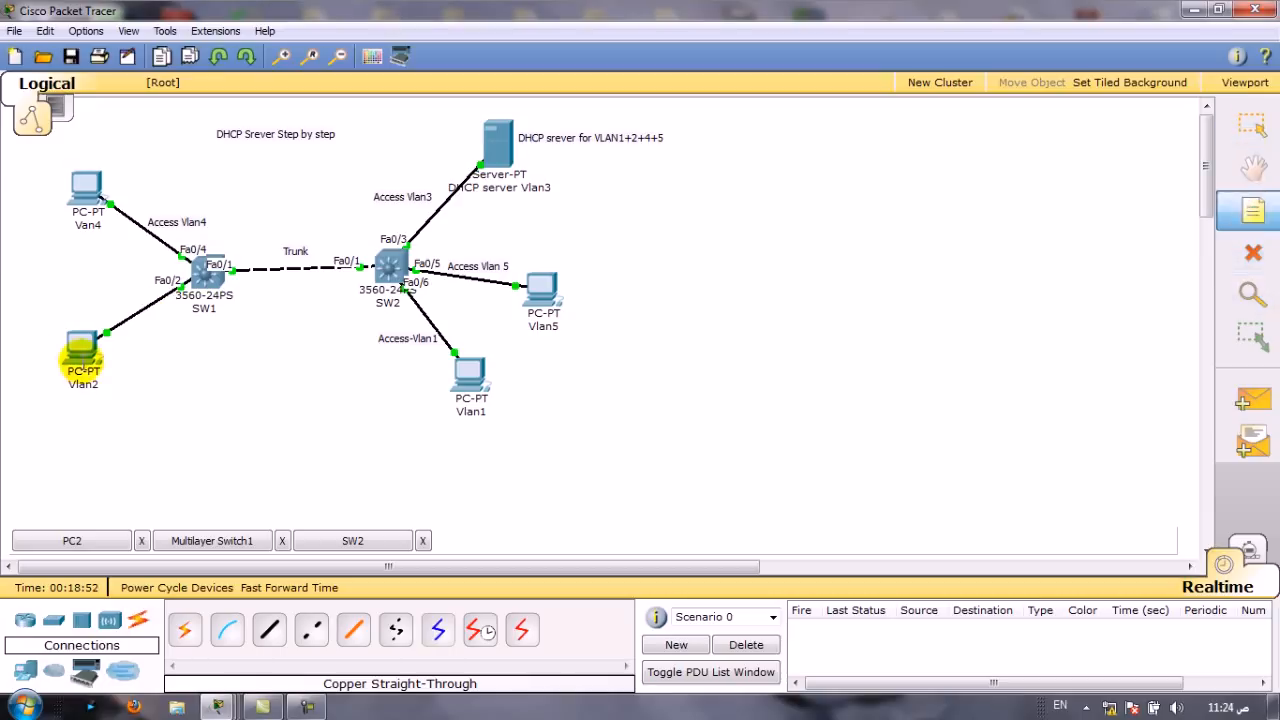
Place the note "Access Vlan2" beside the link between the Vlan2 PC and SW1's Fa0/2
{"action": "left_click", "coordinate": [125, 335]}
{"action": "type", "text": "Access"}
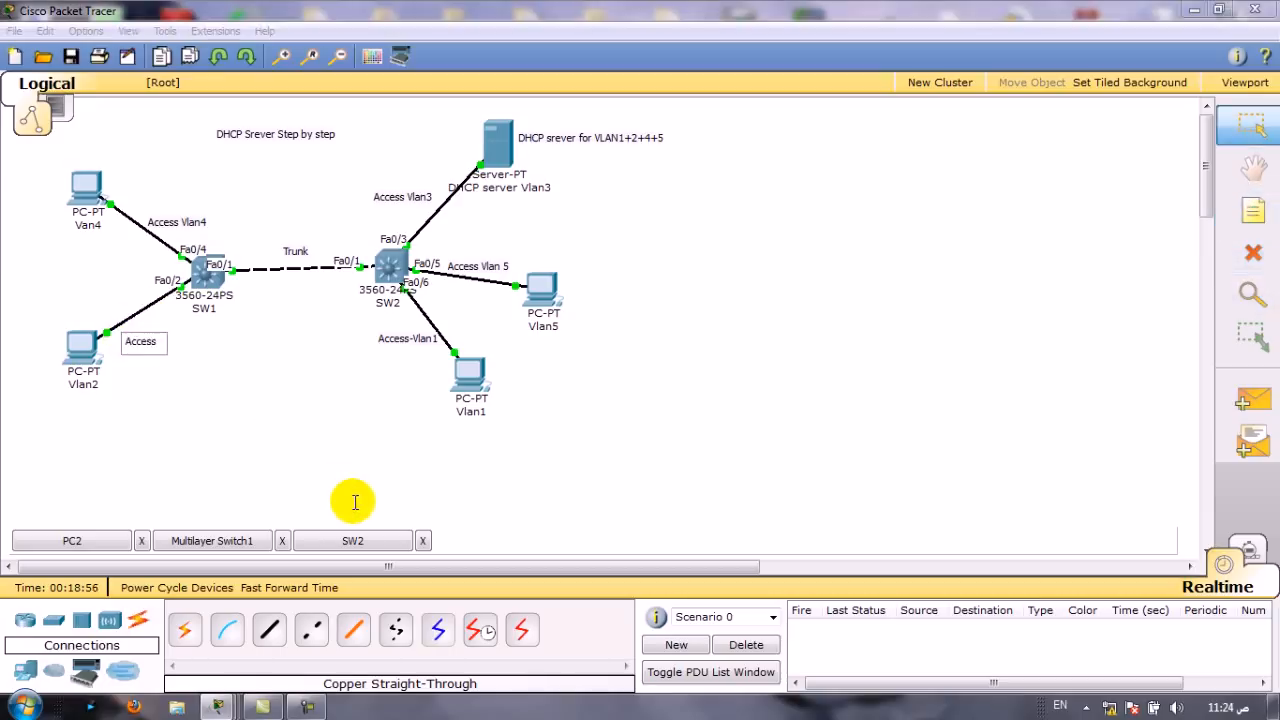
{"action": "type", "text": " Vlan2"}
{"action": "left_click", "coordinate": [243, 420]}
Return to SW1's command line, enter interface fa0/4 configuration and apply the switchport command
{"action": "left_click", "coordinate": [202, 275]}
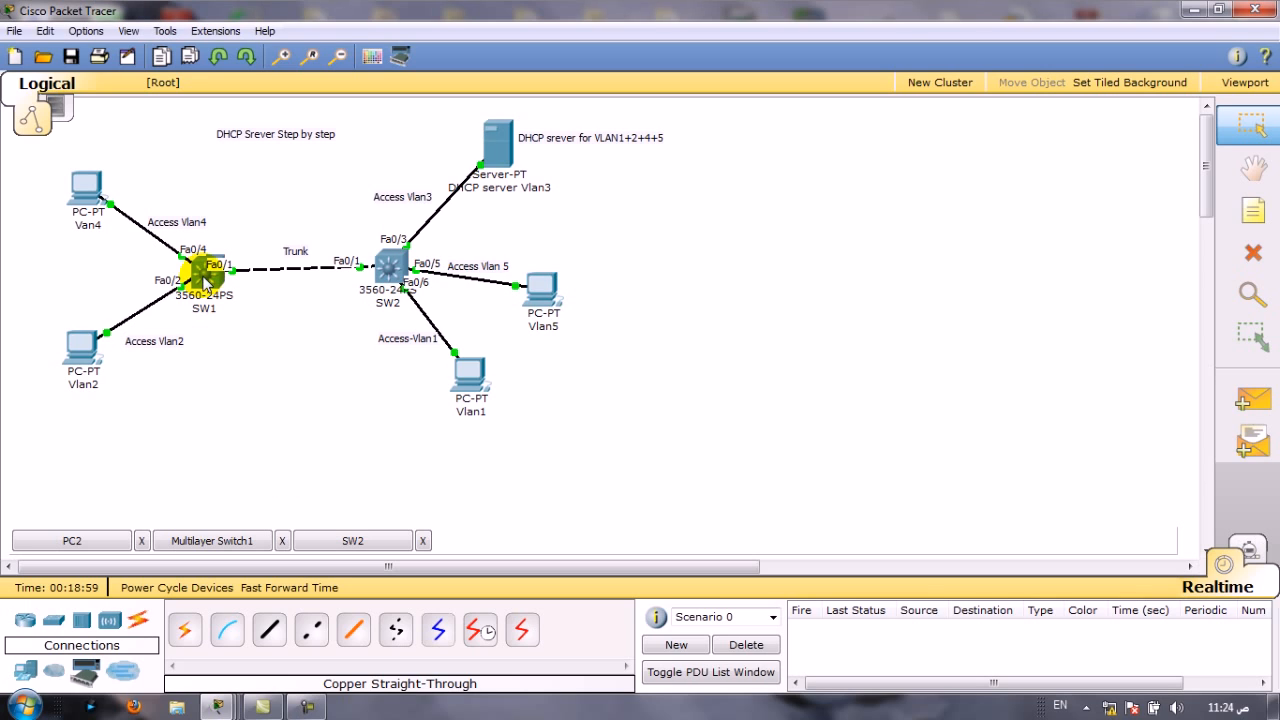
{"action": "type", "text": "int"}
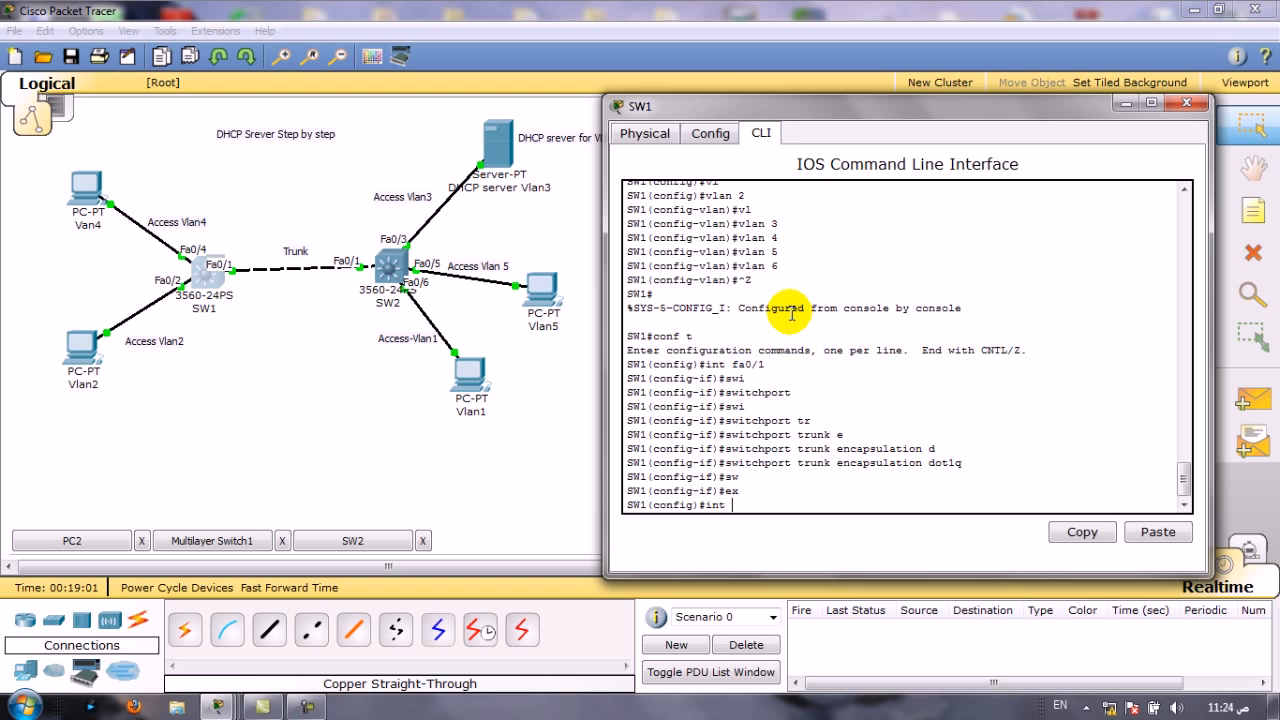
{"action": "type", "text": " fa0/4"}
{"action": "key", "text": "Return"}
{"action": "type", "text": "swi"}
{"action": "key", "text": "Tab"}
{"action": "key", "text": "Return"}
Set SW1's fa0/4 interface to switchport mode access
{"action": "type", "text": "swi"}
{"action": "key", "text": "Tab"}
{"action": "type", "text": "mo"}
{"action": "key", "text": "Tab"}
{"action": "type", "text": "acc"}
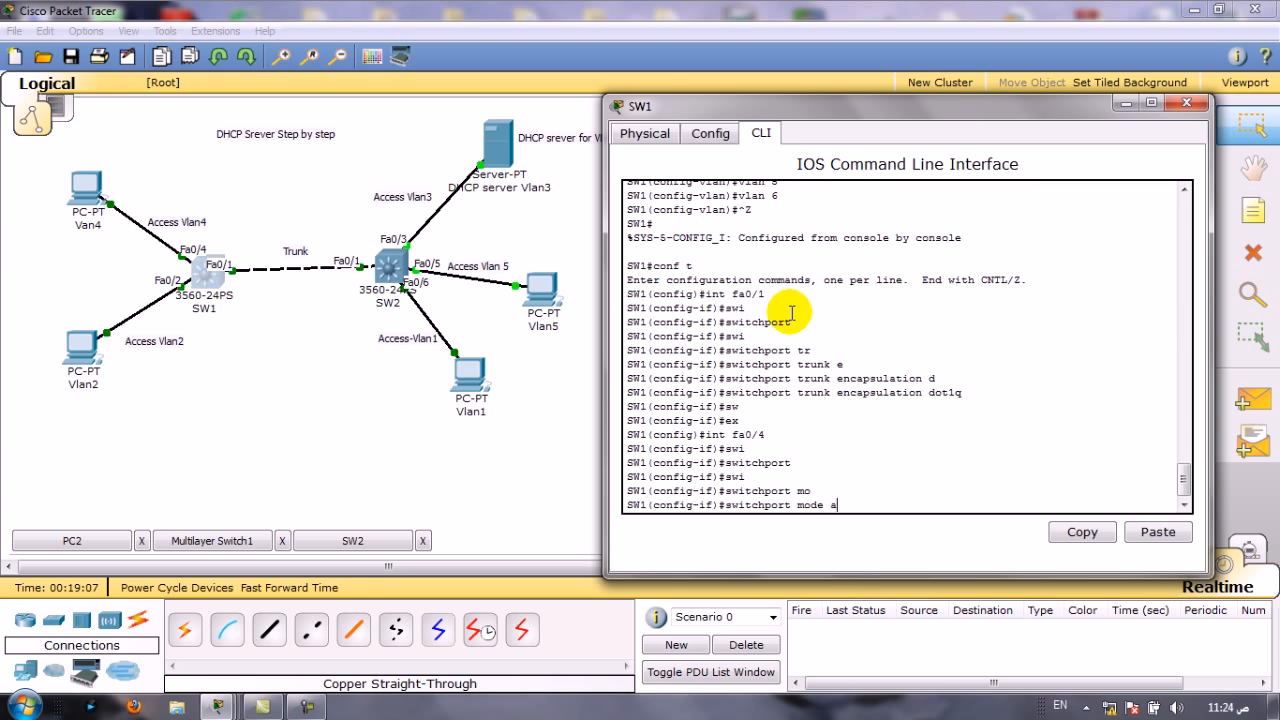
{"action": "key", "text": "Tab"}
{"action": "key", "text": "Return"}
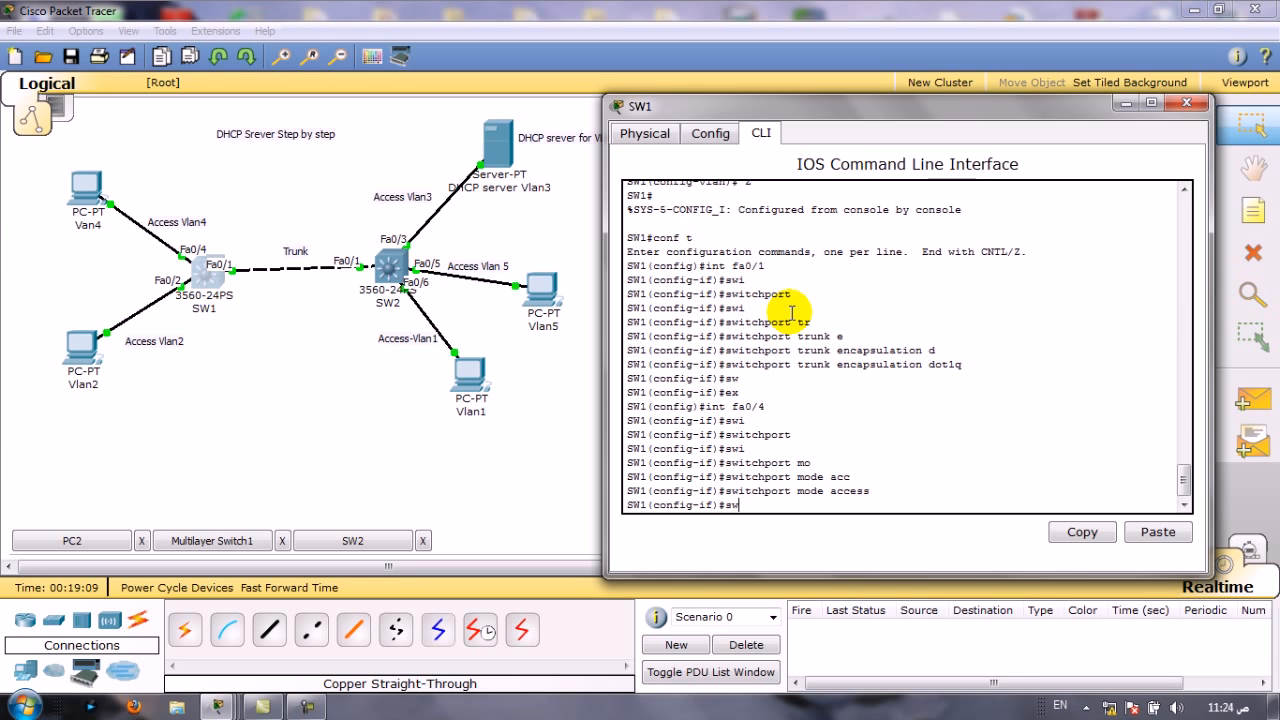
Assign SW1's fa0/4 interface to access VLAN 4 and exit to global configuration mode
{"action": "type", "text": "sw"}
{"action": "key", "text": "Tab"}
{"action": "type", "text": "acc"}
{"action": "key", "text": "Tab"}
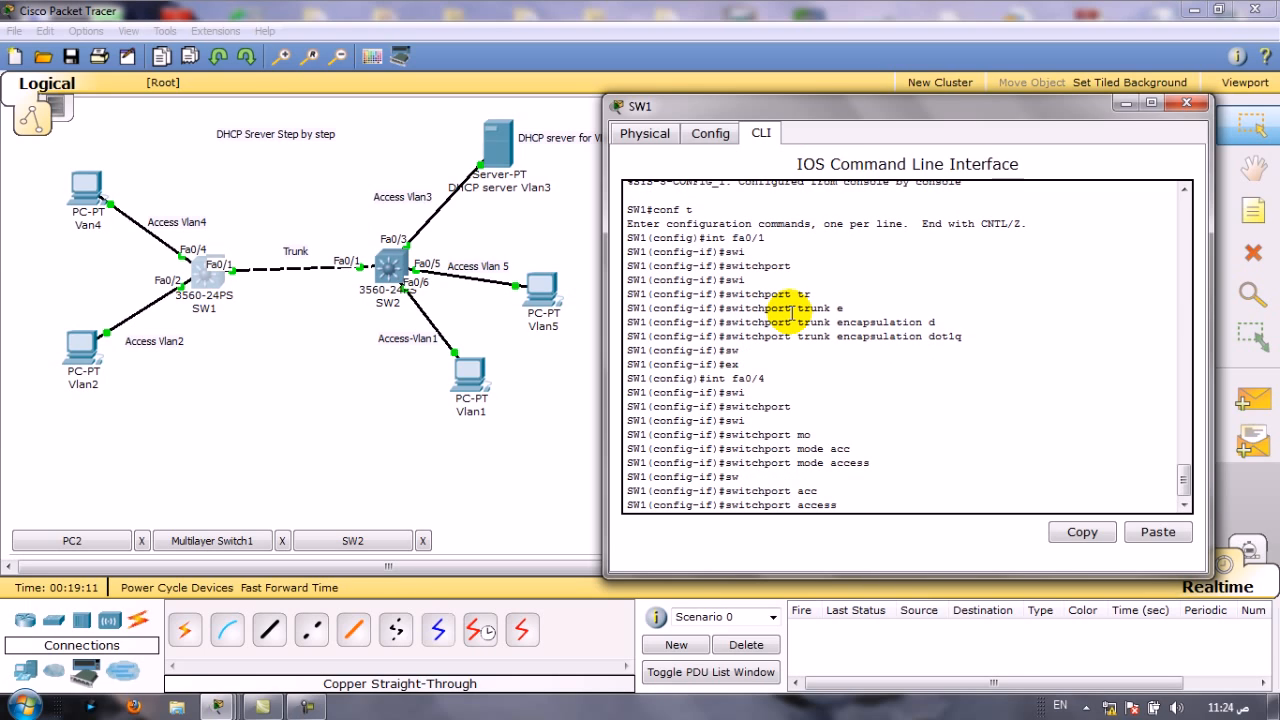
{"action": "type", "text": "vlan 4"}
{"action": "key", "text": "Tab"}
{"action": "type", "text": "4"}
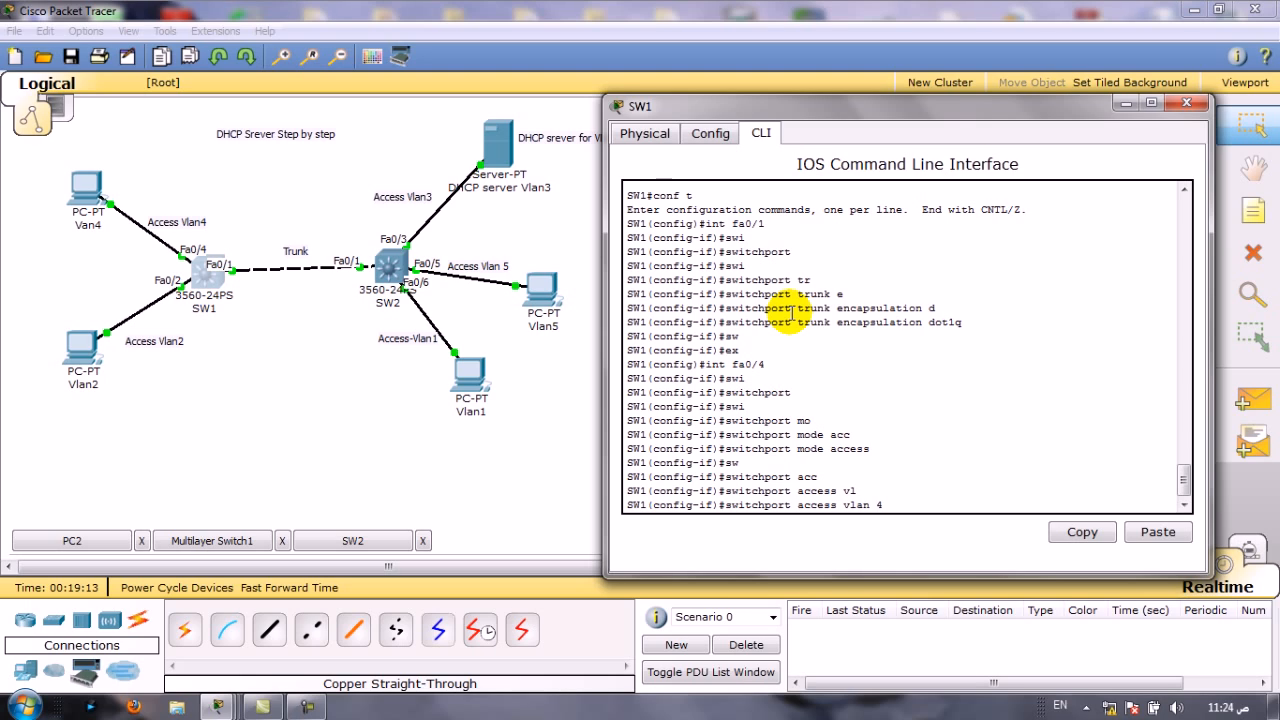
{"action": "key", "text": "Return"}
{"action": "type", "text": "ex"}
{"action": "key", "text": "Return"}
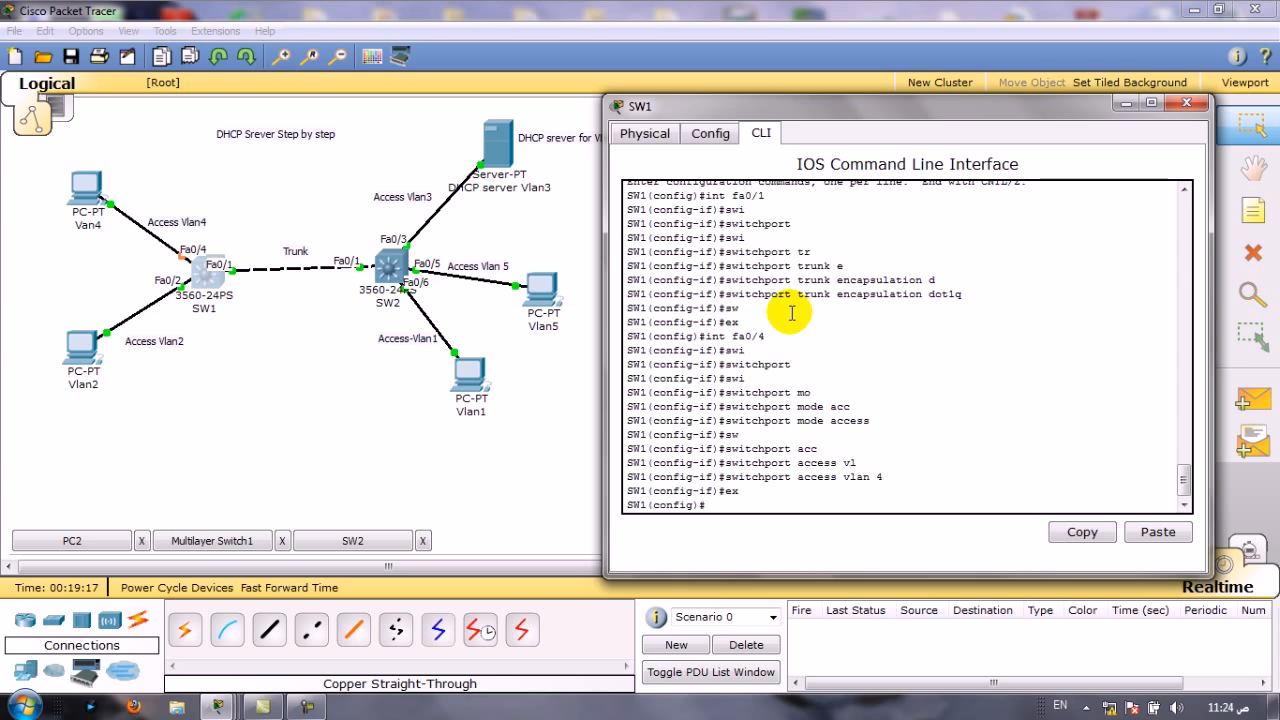
Enter configuration of SW1's fa0/2 interface and apply the switchport command
{"action": "type", "text": "int fa0/2"}
{"action": "key", "text": "Return"}
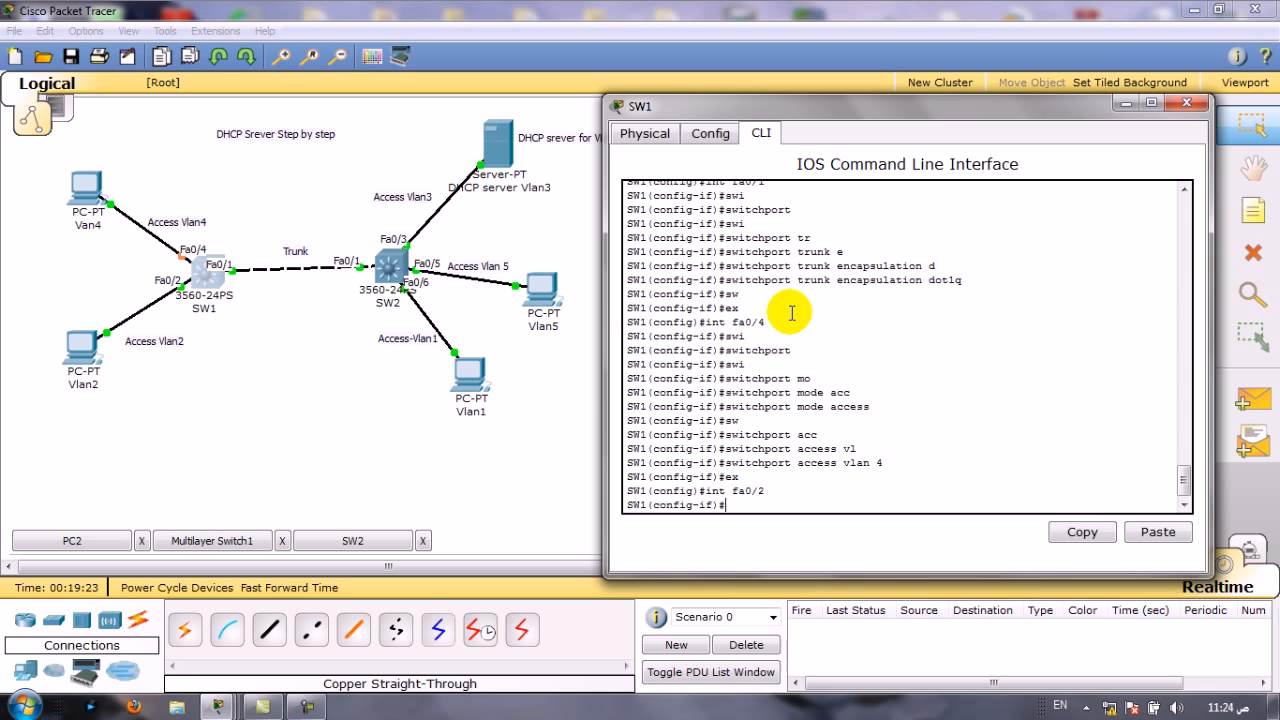
{"action": "type", "text": "swi"}
{"action": "key", "text": "Tab"}
{"action": "key", "text": "Return"}
Assign SW1's fa0/2 interface to access VLAN 2
{"action": "type", "text": "swo"}
{"action": "key", "text": "Tab"}
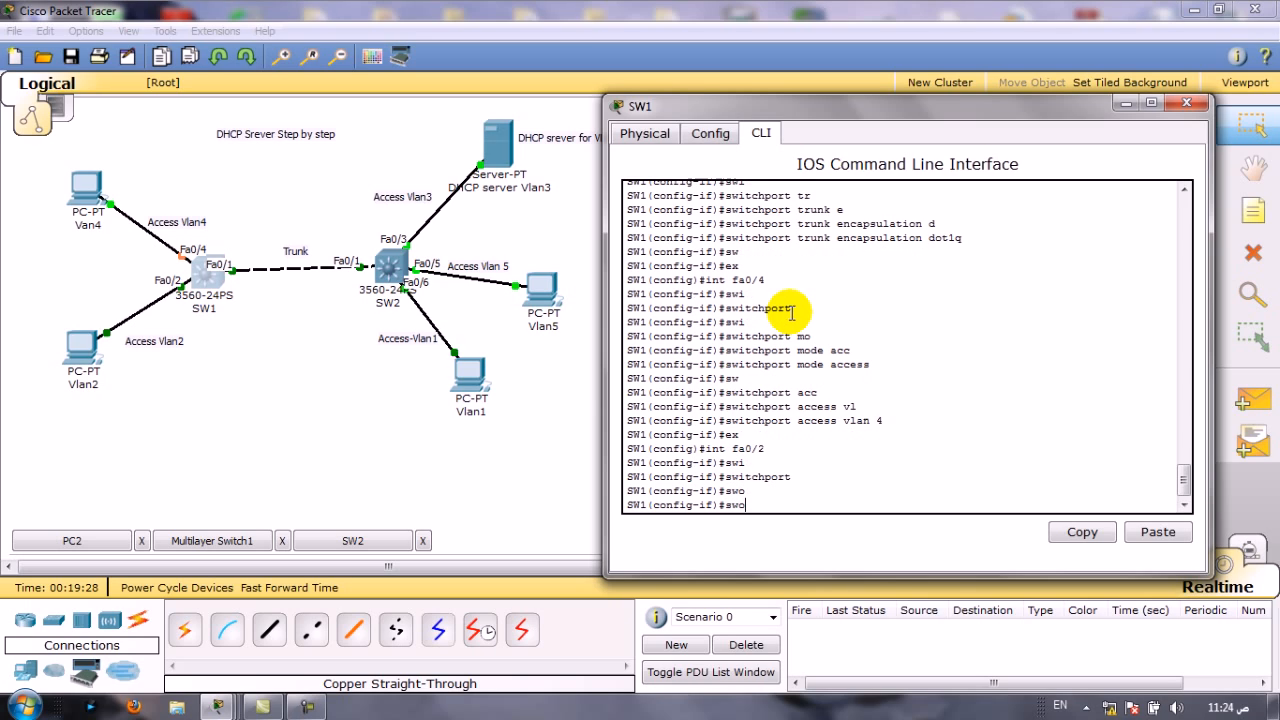
{"action": "key", "text": "Tab"}
{"action": "type", "text": "acc"}
{"action": "key", "text": "Tab"}
{"action": "key", "text": "Return"}
{"action": "key", "text": "Up"}
{"action": "type", "text": "vl"}
{"action": "key", "text": "Tab"}
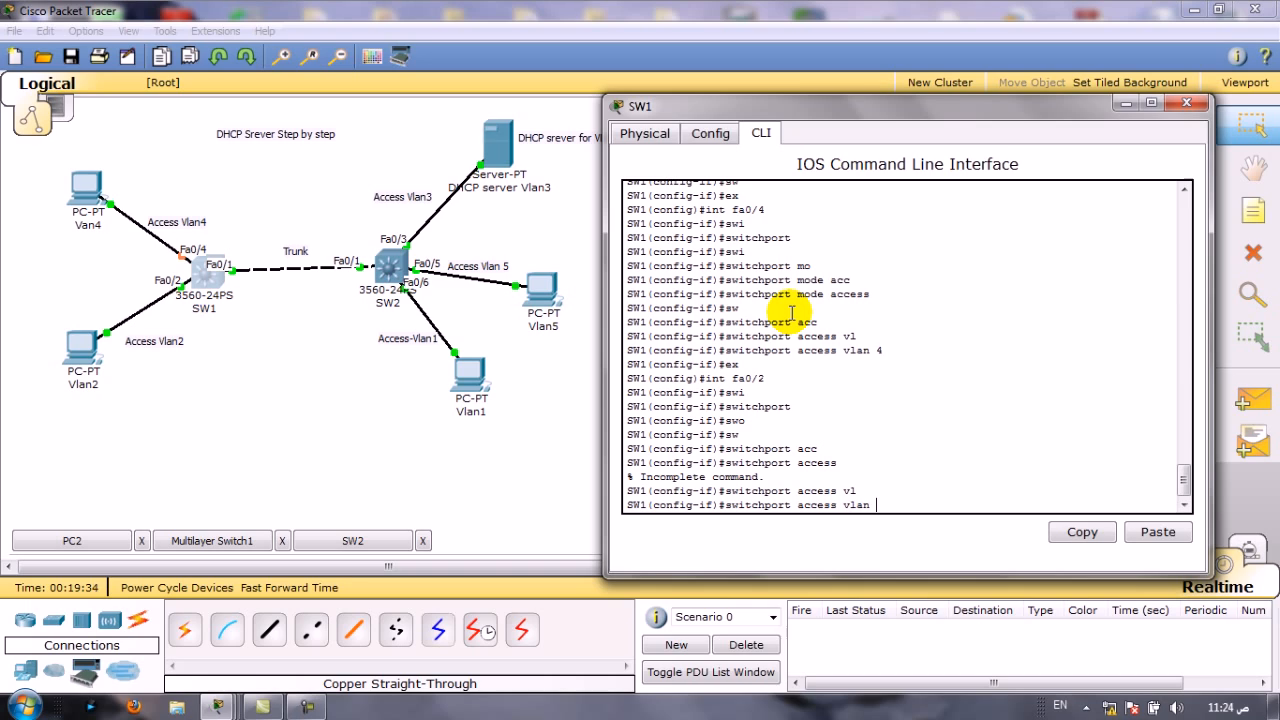
{"action": "type", "text": "2"}
{"action": "key", "text": "Return"}
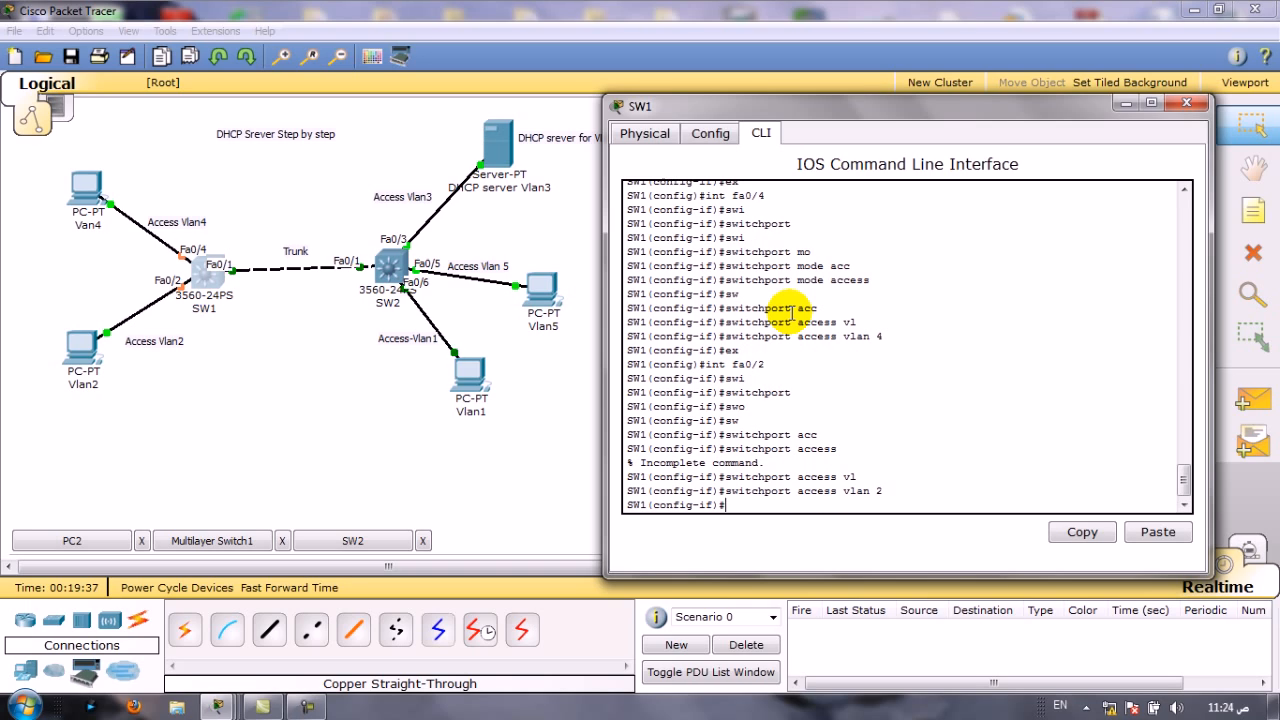
Set SW1's fa0/2 interface to switchport mode access
{"action": "key", "text": "Tab"}
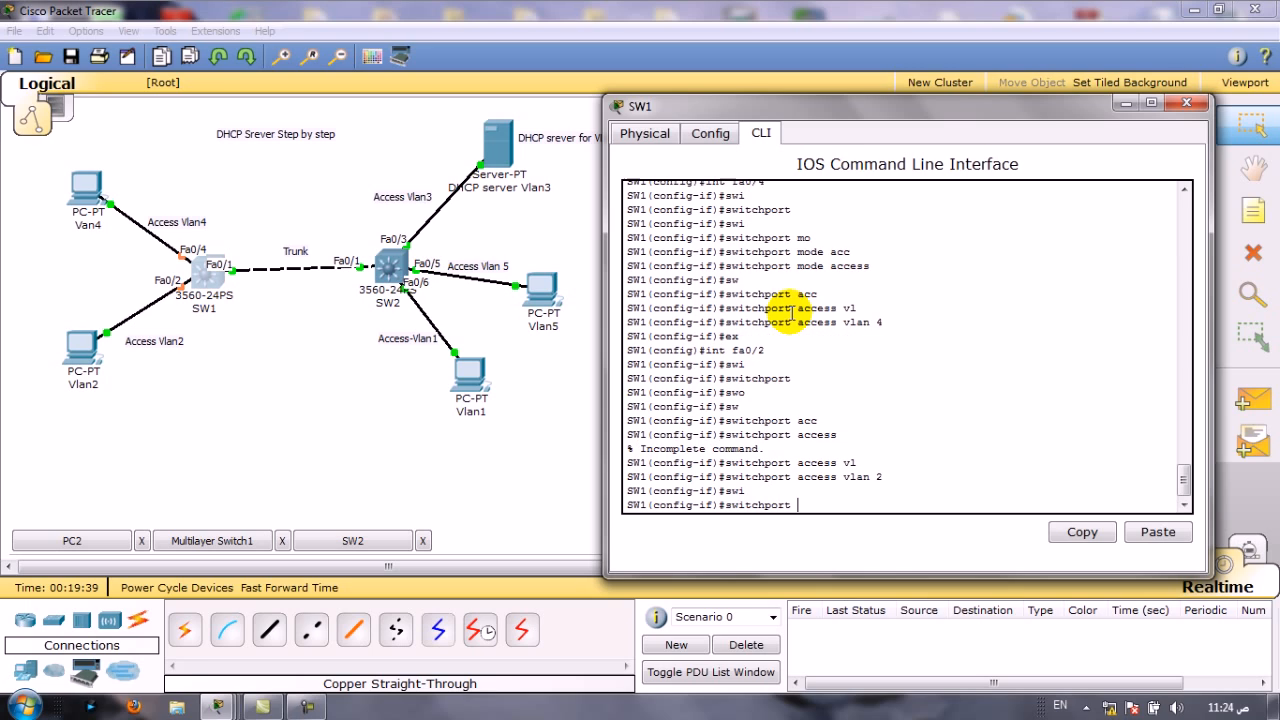
{"action": "type", "text": "mo"}
{"action": "key", "text": "Tab"}
{"action": "type", "text": "a"}
{"action": "key", "text": "Tab"}
{"action": "key", "text": "Return"}
{"action": "key", "text": "Return"}
{"action": "key", "text": "Return"}
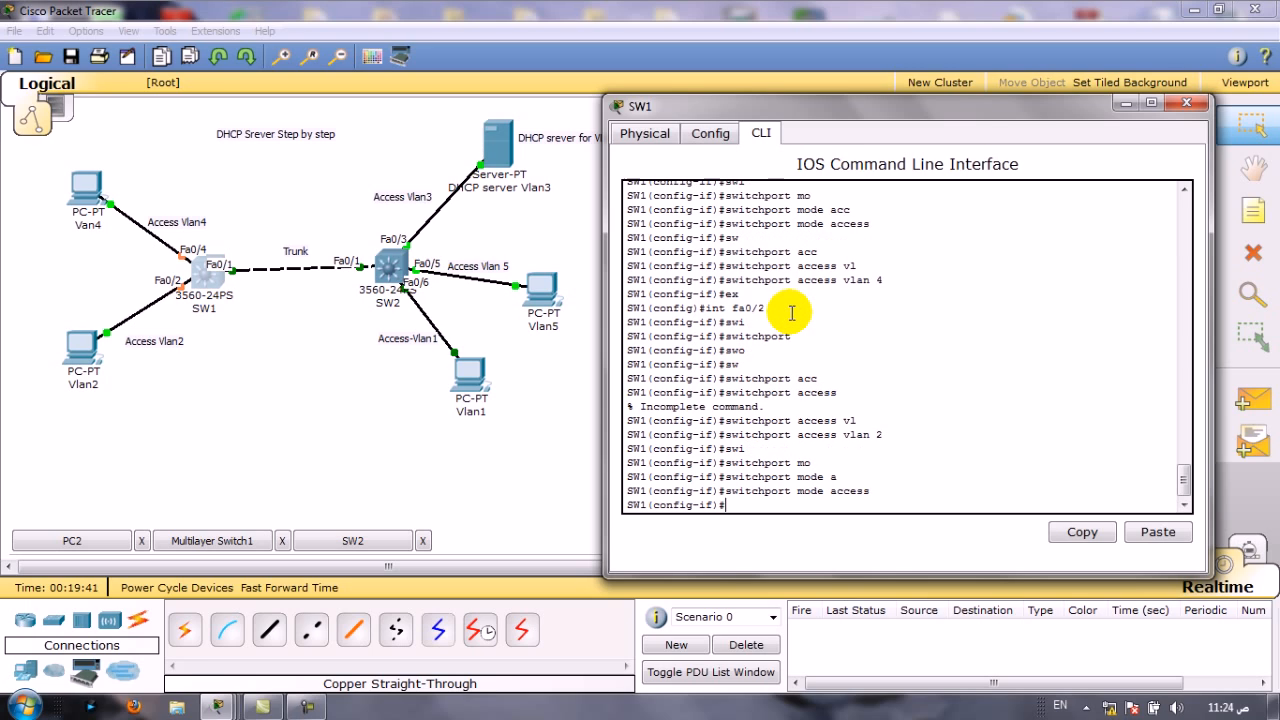
Leave configuration mode on SW1, save the running configuration with wr and minimize the SW1 window
{"action": "type", "text": "ex"}
{"action": "key", "text": "Return"}
{"action": "key", "text": "Return"}
{"action": "key", "text": "Return"}
{"action": "key", "text": "Return"}
{"action": "key", "text": "Return"}
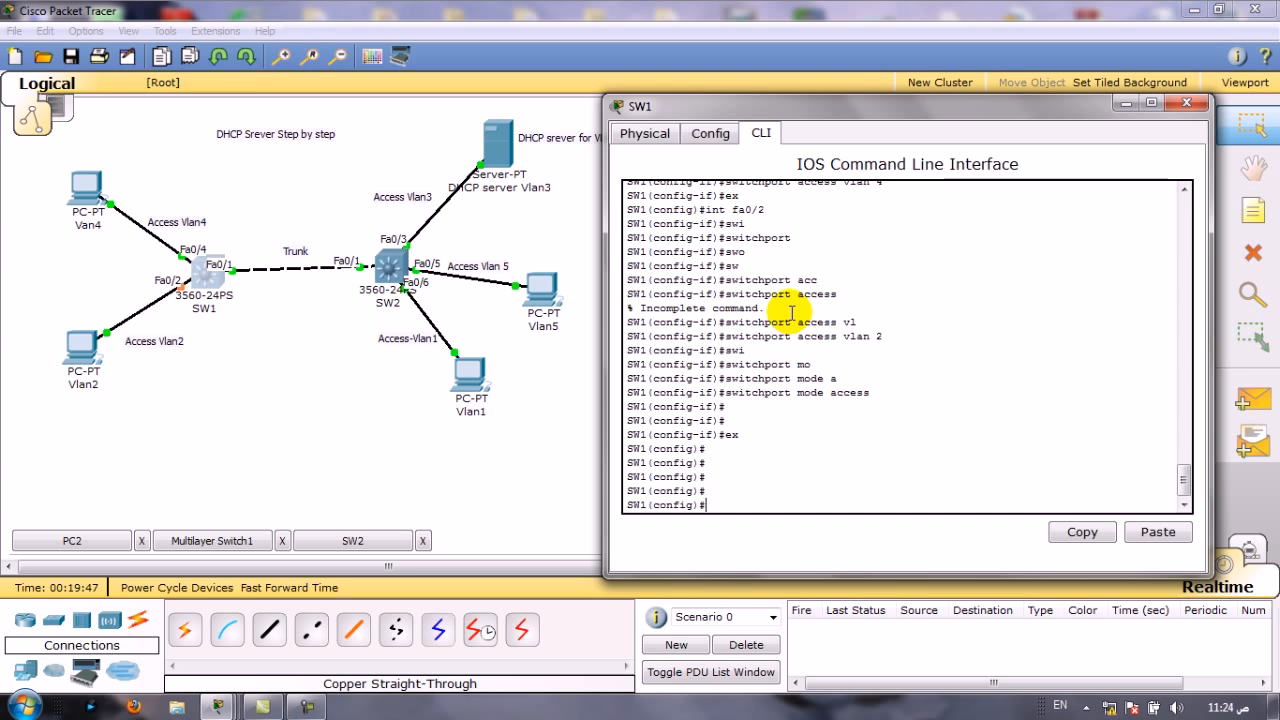
{"action": "key", "text": "ctrl+z"}
{"action": "type", "text": "wr"}
{"action": "key", "text": "Return"}
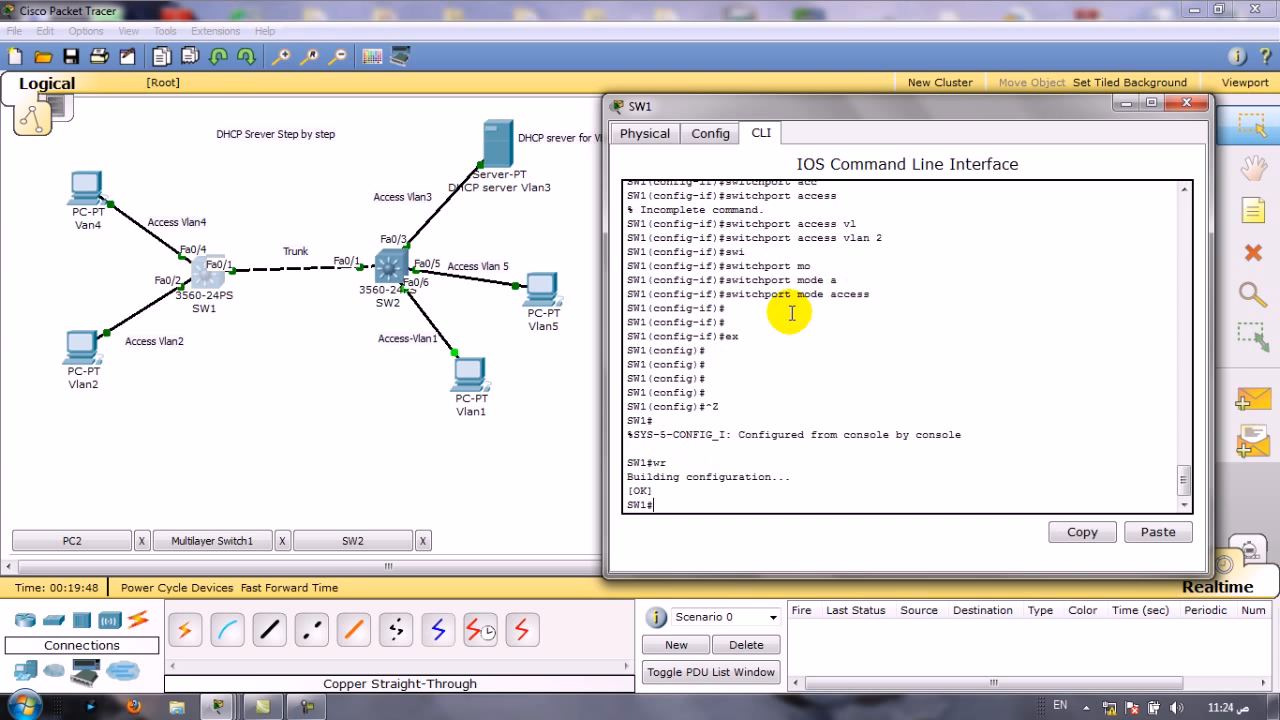
{"action": "left_click", "coordinate": [1124, 104]}
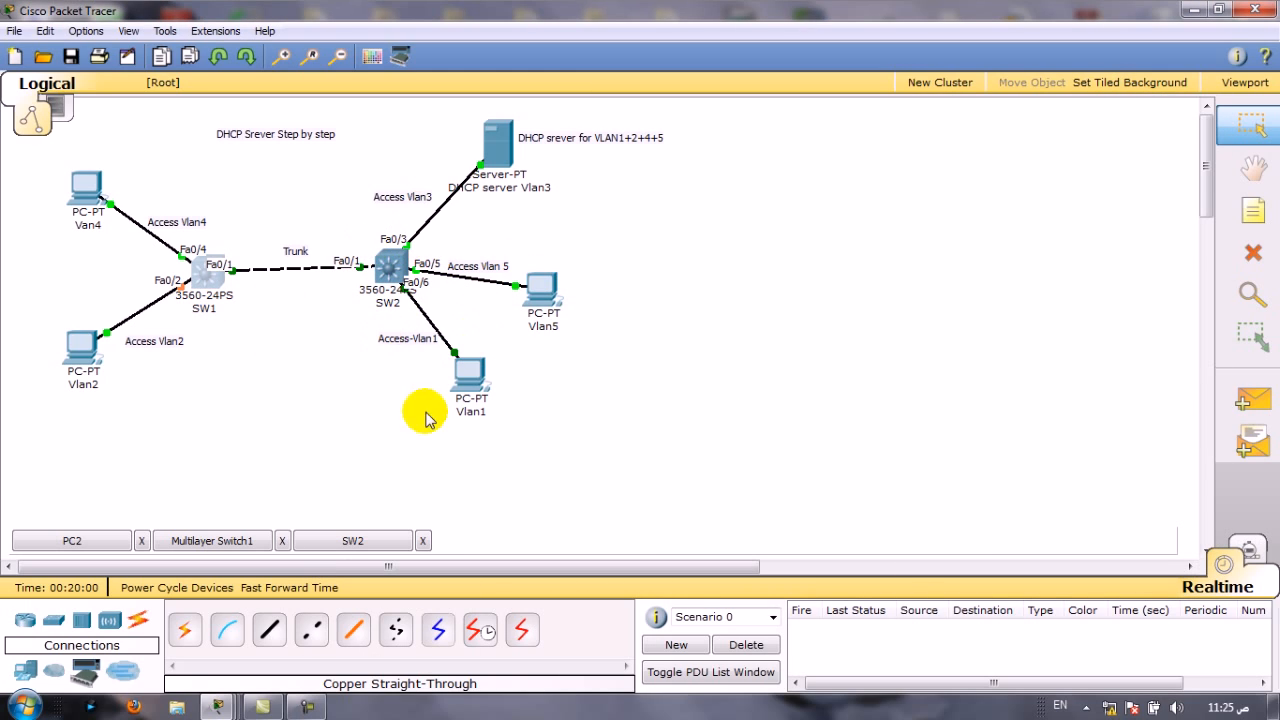
Bring up SW2's command line, enter global configuration mode with conf t, and minimize its window
{"action": "left_click", "coordinate": [387, 284]}
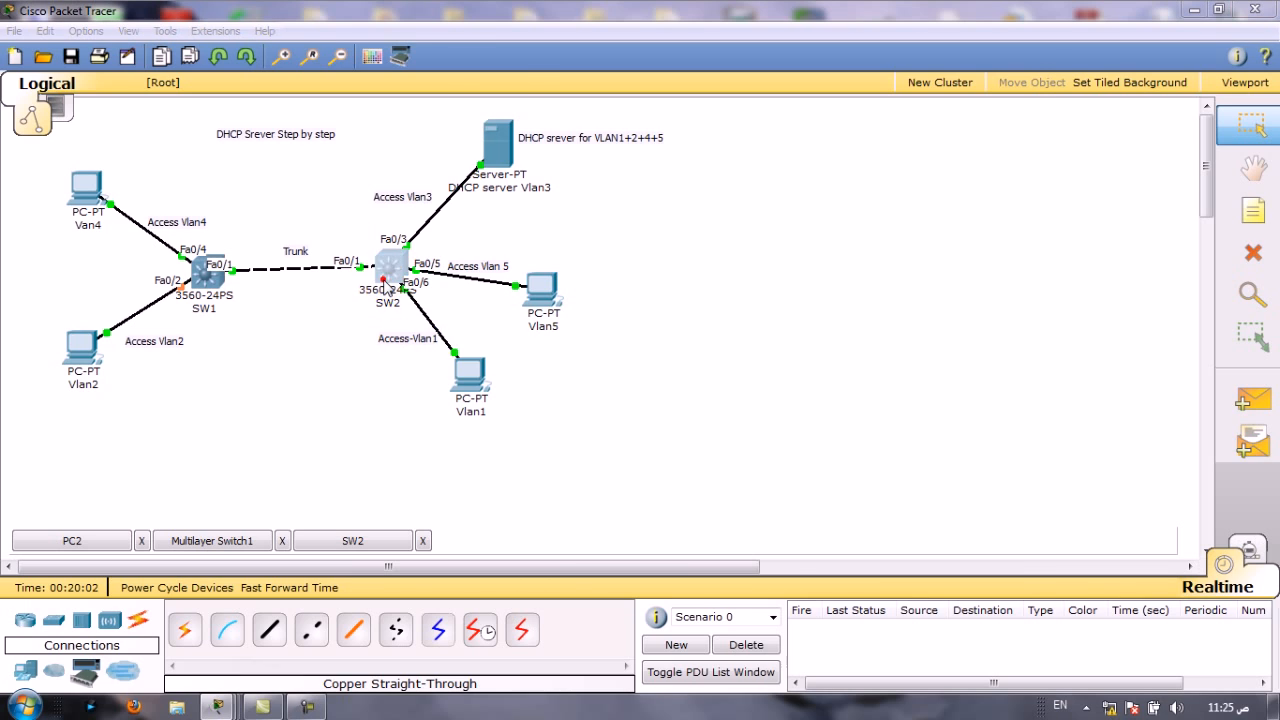
{"action": "key", "text": "Return"}
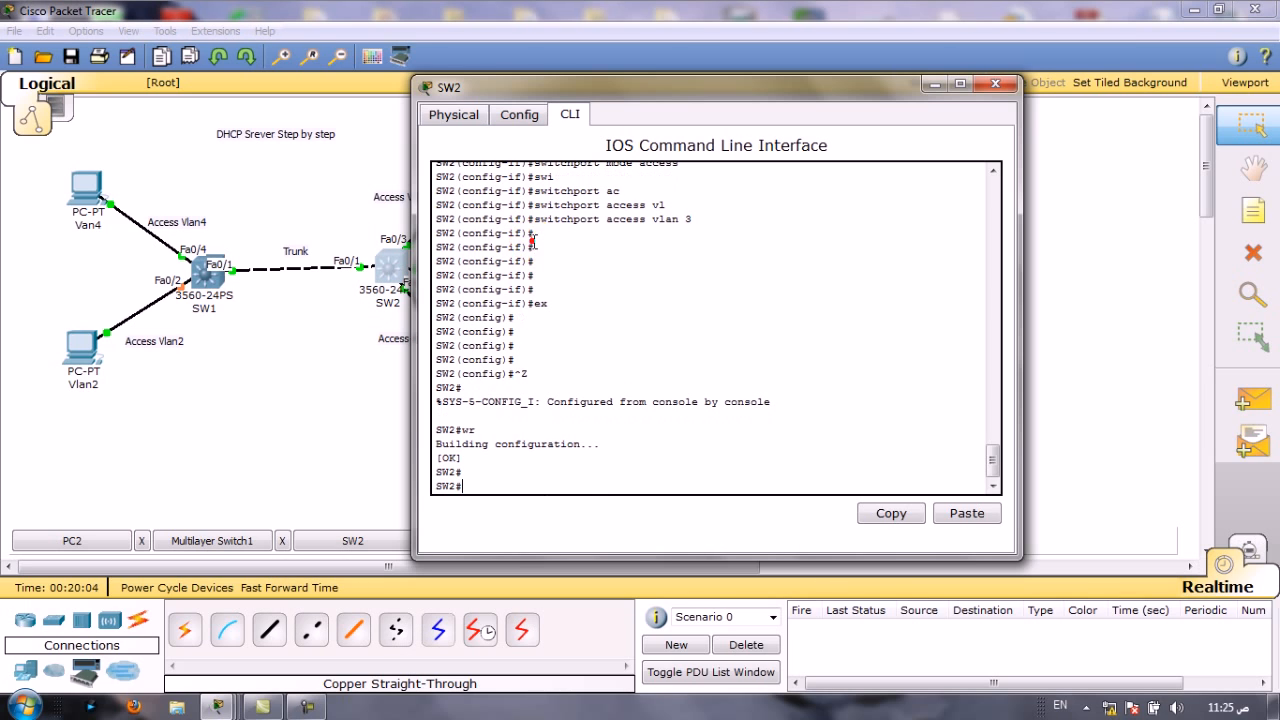
{"action": "type", "text": "conf t"}
{"action": "key", "text": "Return"}
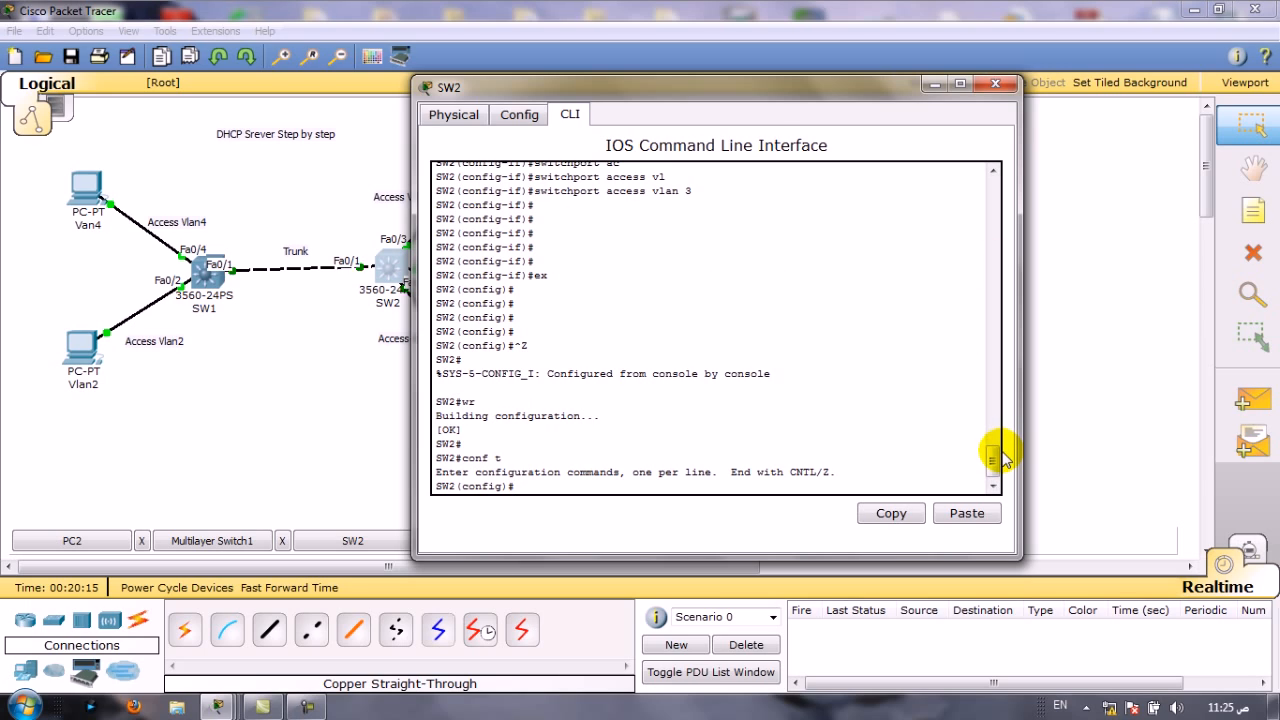
{"action": "left_click_drag", "start_coordinate": [752, 99], "coordinate": [963, 143]}
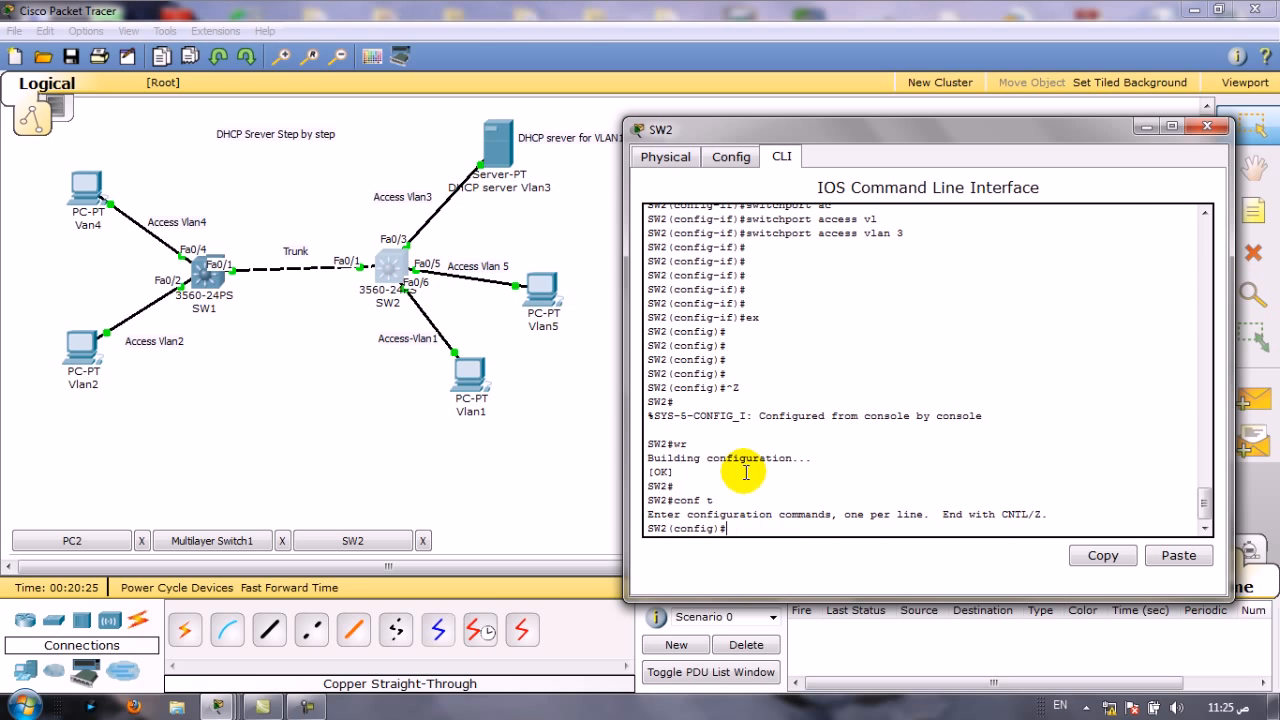
{"action": "left_click", "coordinate": [1145, 128]}
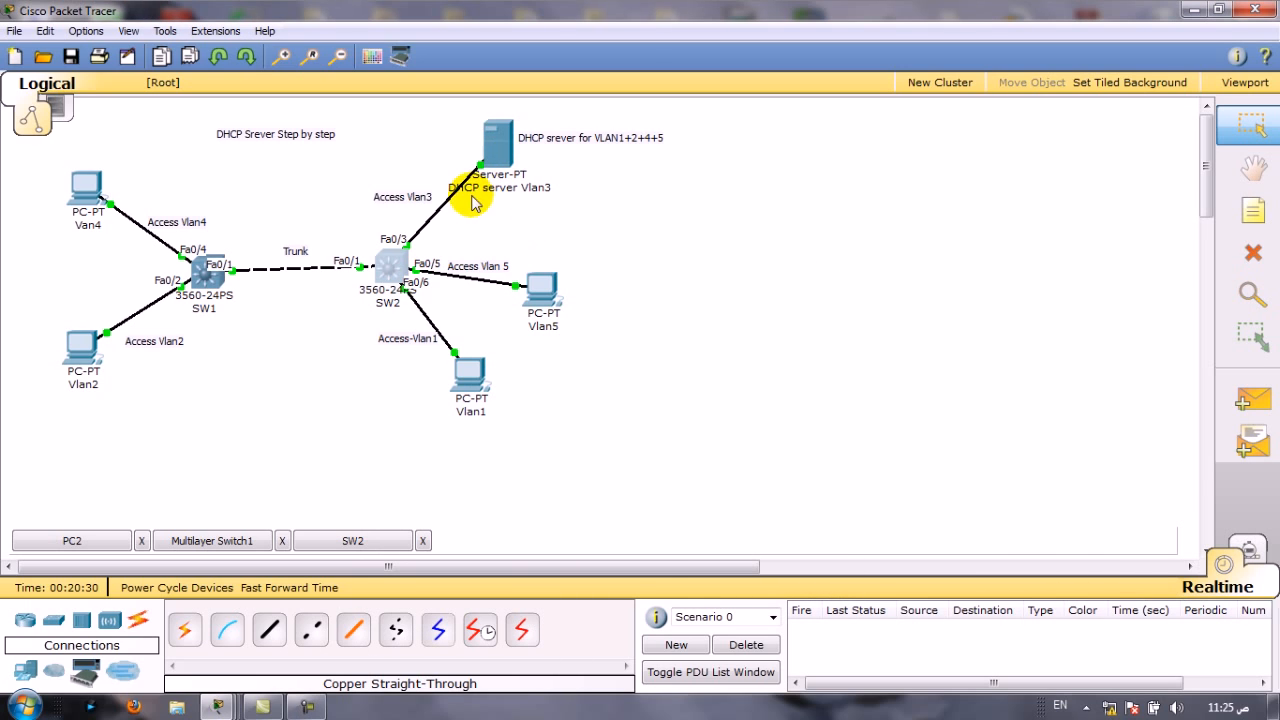
Give the DHCP server a static IP address of 192.168.3.2, subnet mask 255.255.255.0 and default gateway 192.168.3.1
{"action": "left_click", "coordinate": [496, 140]}
{"action": "left_click_drag", "start_coordinate": [364, 44], "coordinate": [966, 152]}
{"action": "left_click", "coordinate": [806, 172]}
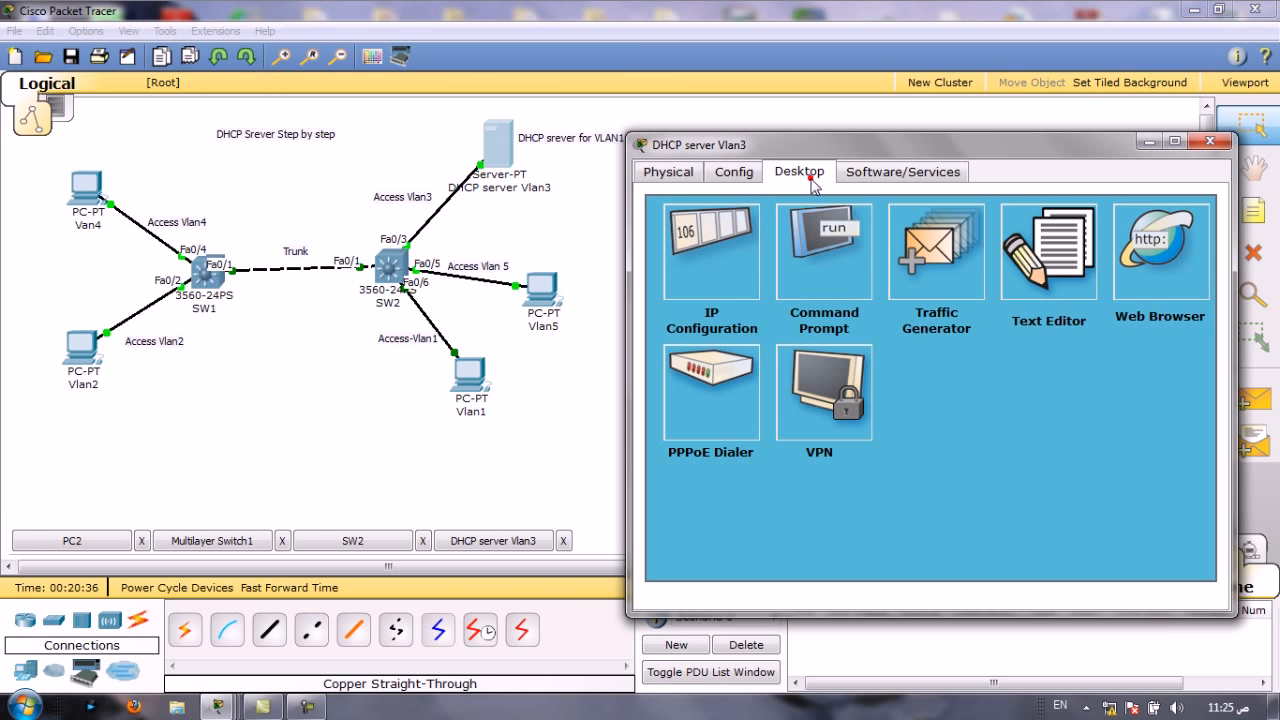
{"action": "left_click", "coordinate": [718, 294]}
{"action": "left_click", "coordinate": [858, 345]}
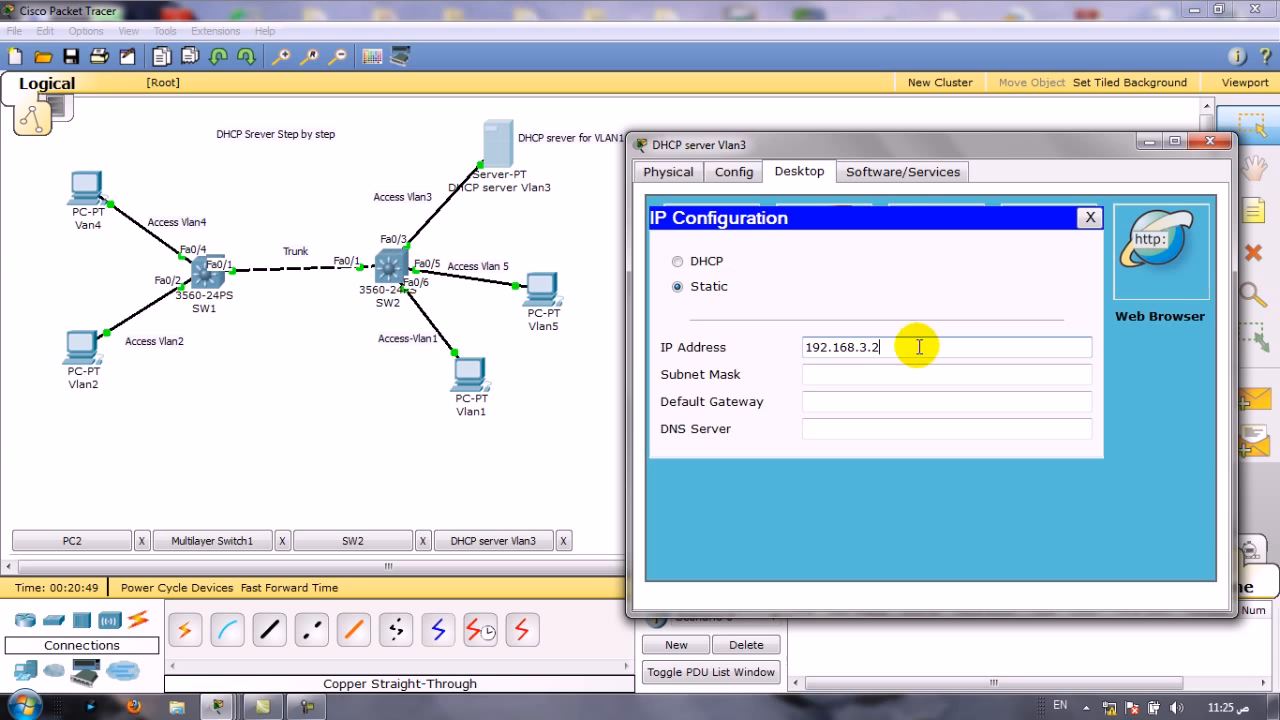
{"action": "left_click", "coordinate": [977, 374]}
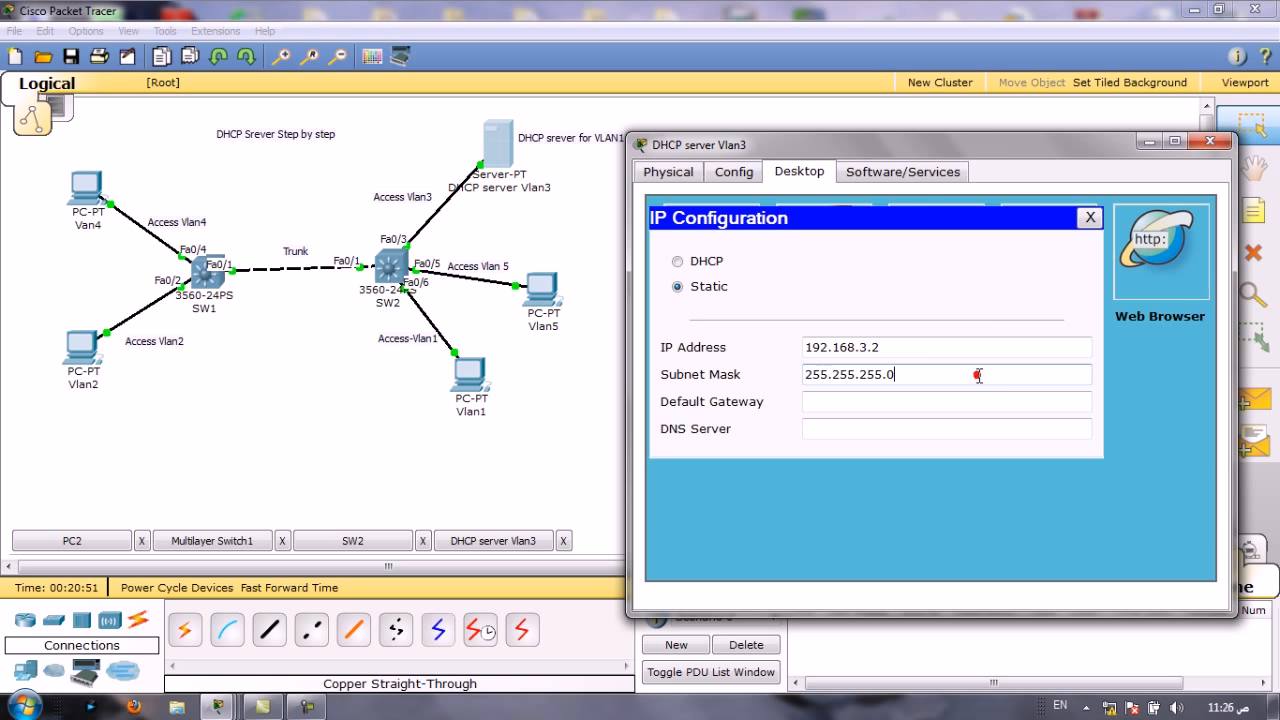
{"action": "left_click", "coordinate": [912, 405]}
{"action": "type", "text": "192.168.3.1"}
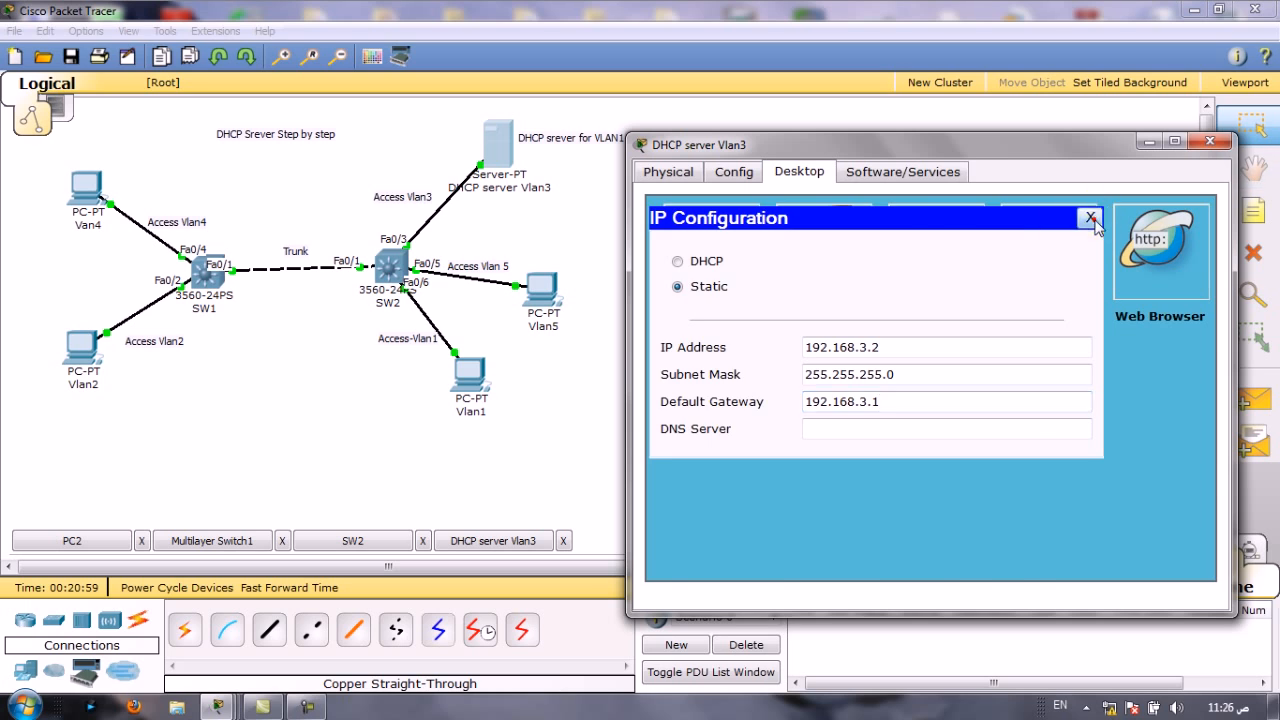
{"action": "left_click", "coordinate": [1090, 218]}
Open the DHCP service settings of the DHCP server and reposition its window to uncover the topology
{"action": "left_click", "coordinate": [734, 172]}
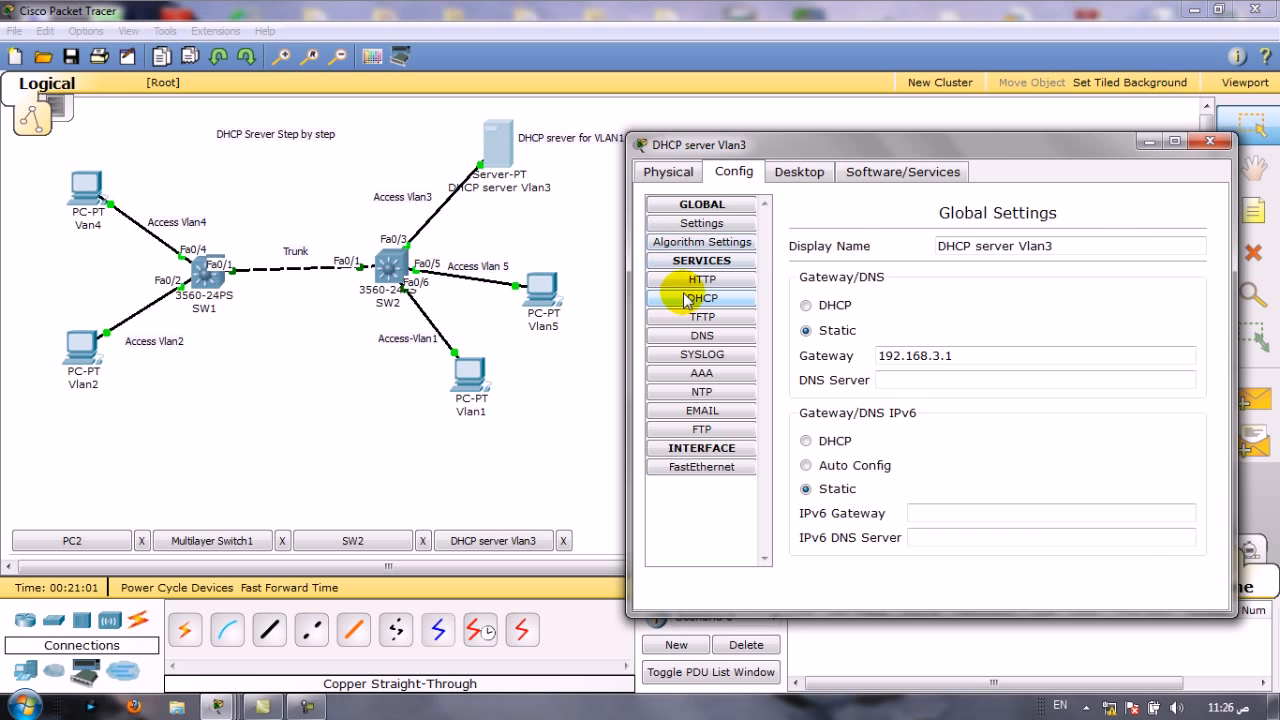
{"action": "left_click", "coordinate": [682, 297]}
{"action": "left_click_drag", "start_coordinate": [1010, 150], "coordinate": [1003, 178]}
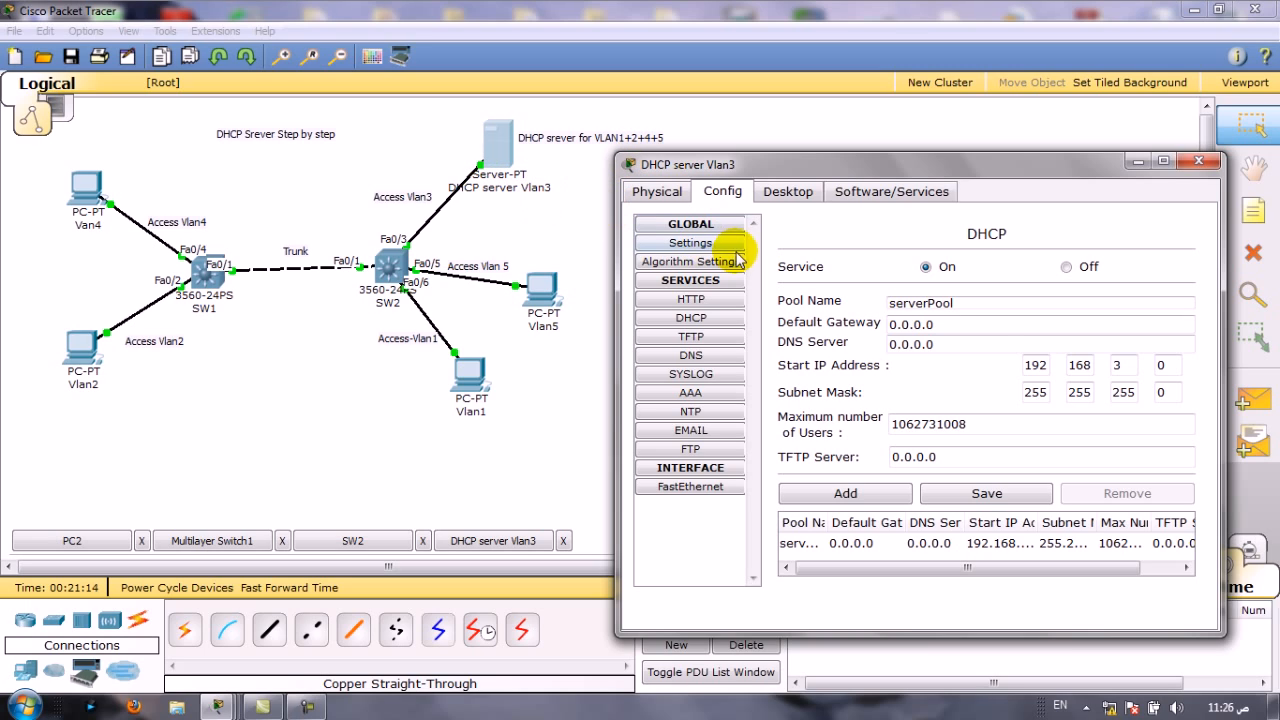
Enter Pool-Vlan1 as the DHCP pool name, with default gateway 192.168.1.1 and DNS server 192.168.10.10
{"action": "double_click", "coordinate": [966, 302]}
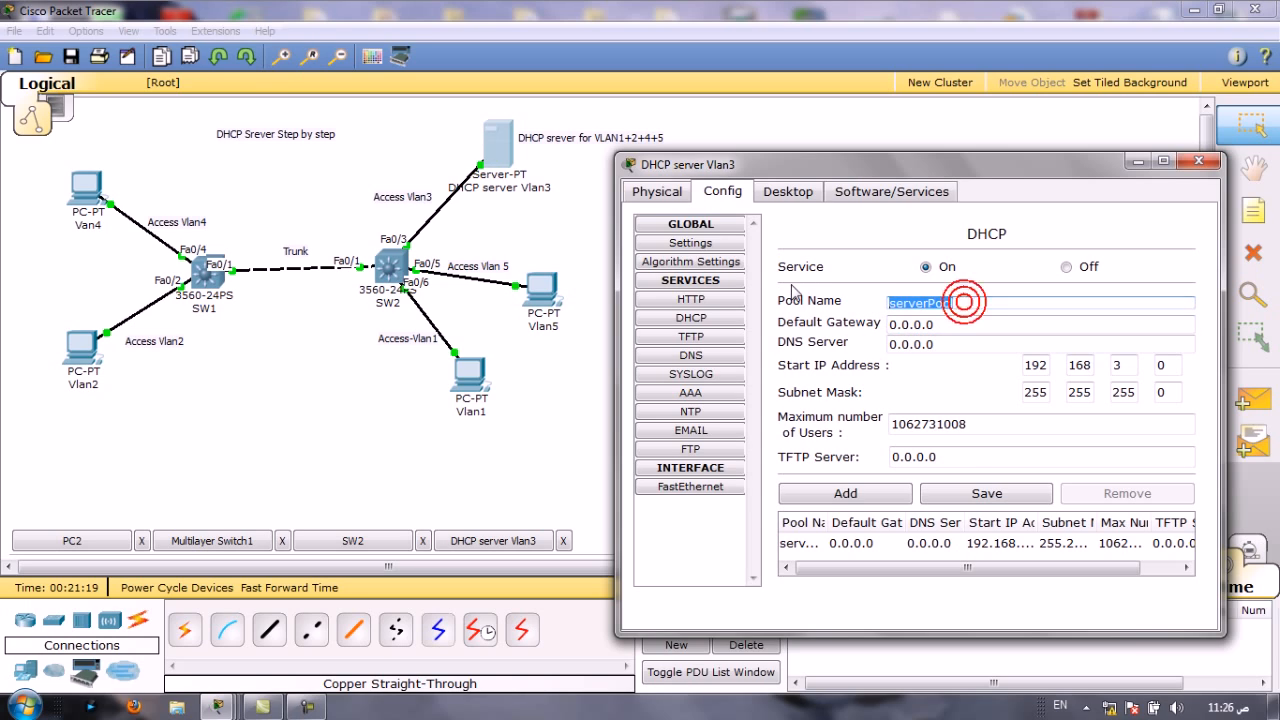
{"action": "type", "text": "P"}
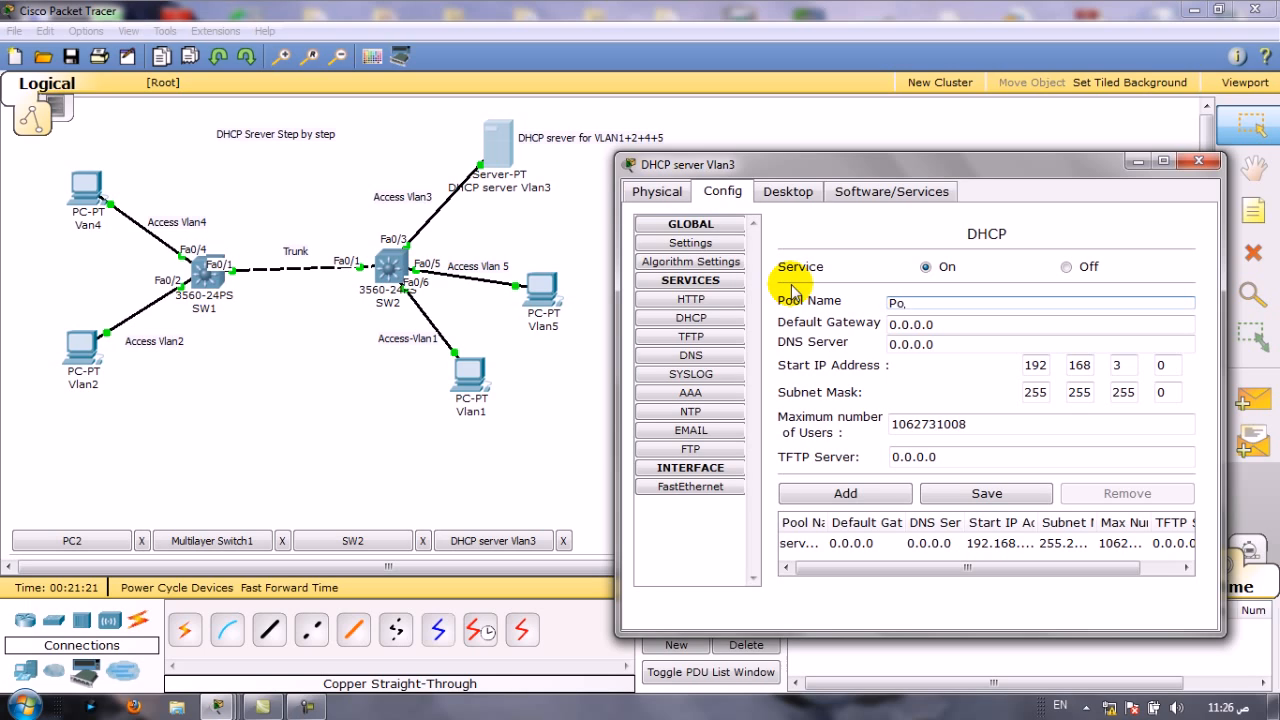
{"action": "type", "text": "ool-Vlan1"}
{"action": "key", "text": "Tab"}
{"action": "type", "text": "1"}
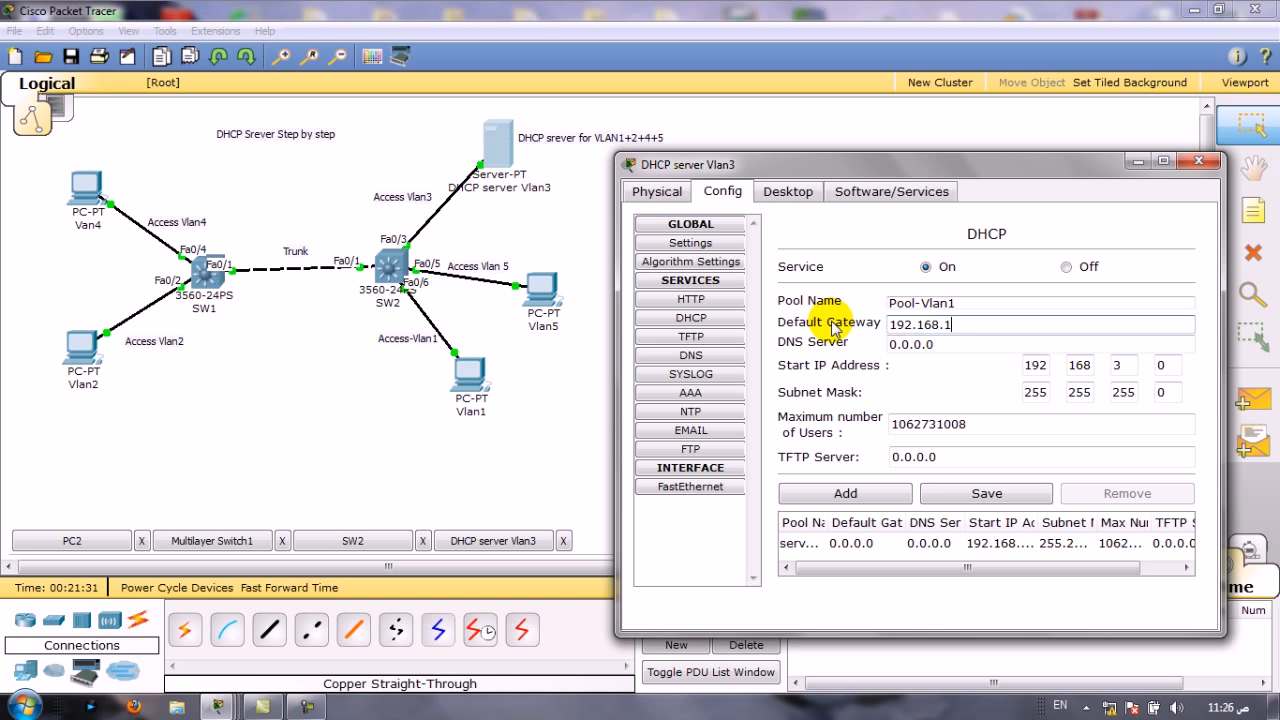
{"action": "left_click", "coordinate": [994, 344]}
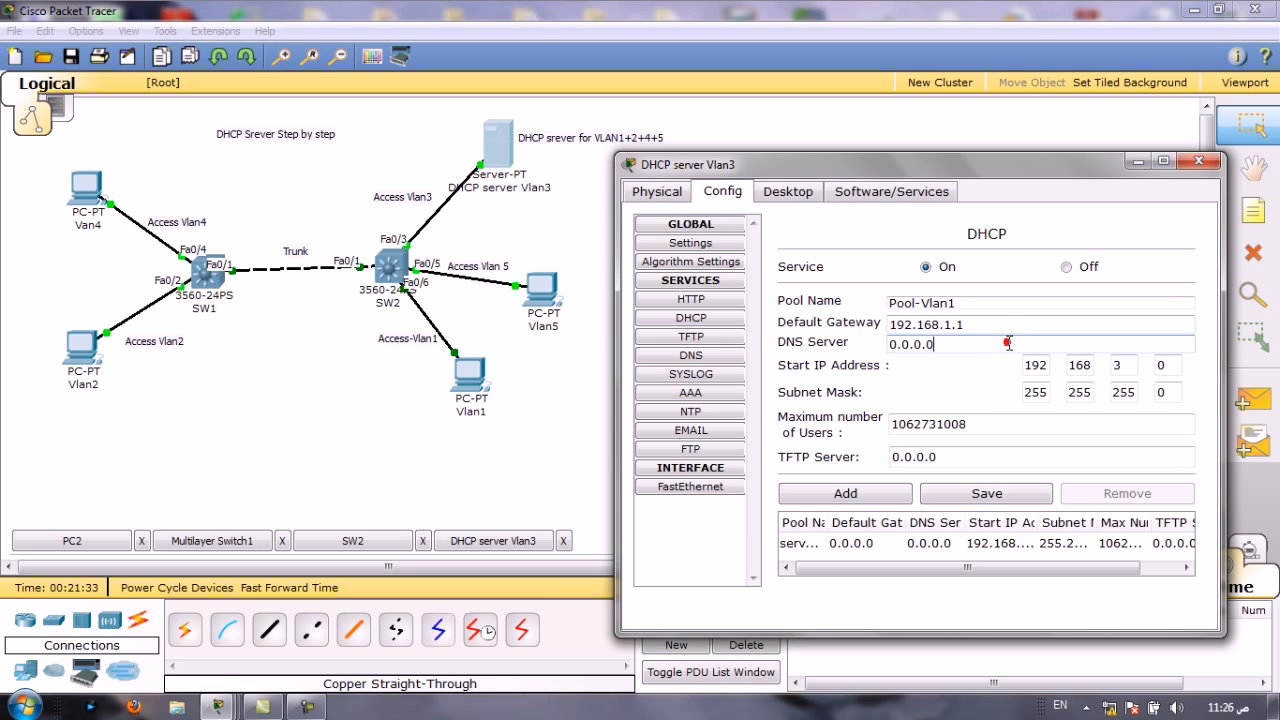
{"action": "left_click_drag", "start_coordinate": [931, 349], "coordinate": [833, 343]}
{"action": "type", "text": "10.10"}
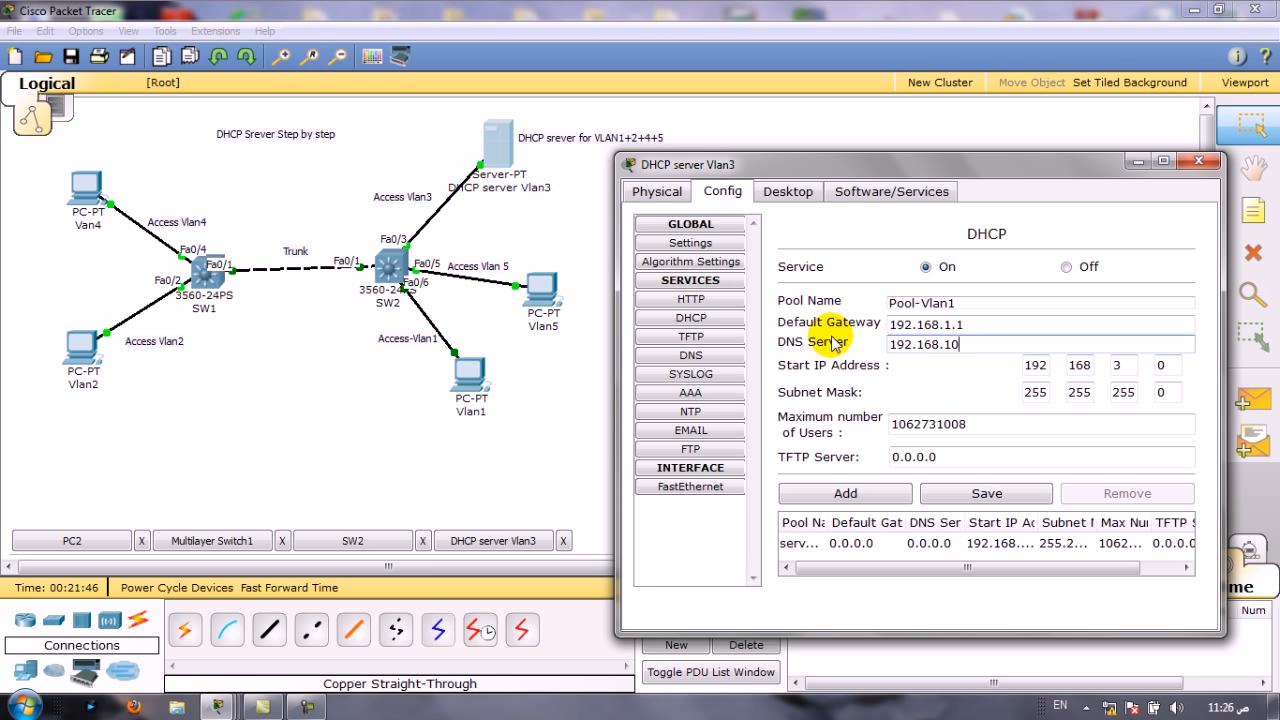
Set the start IP address to 192.168.1.2 and try to save the settings over the existing serverPool
{"action": "left_click", "coordinate": [1121, 367]}
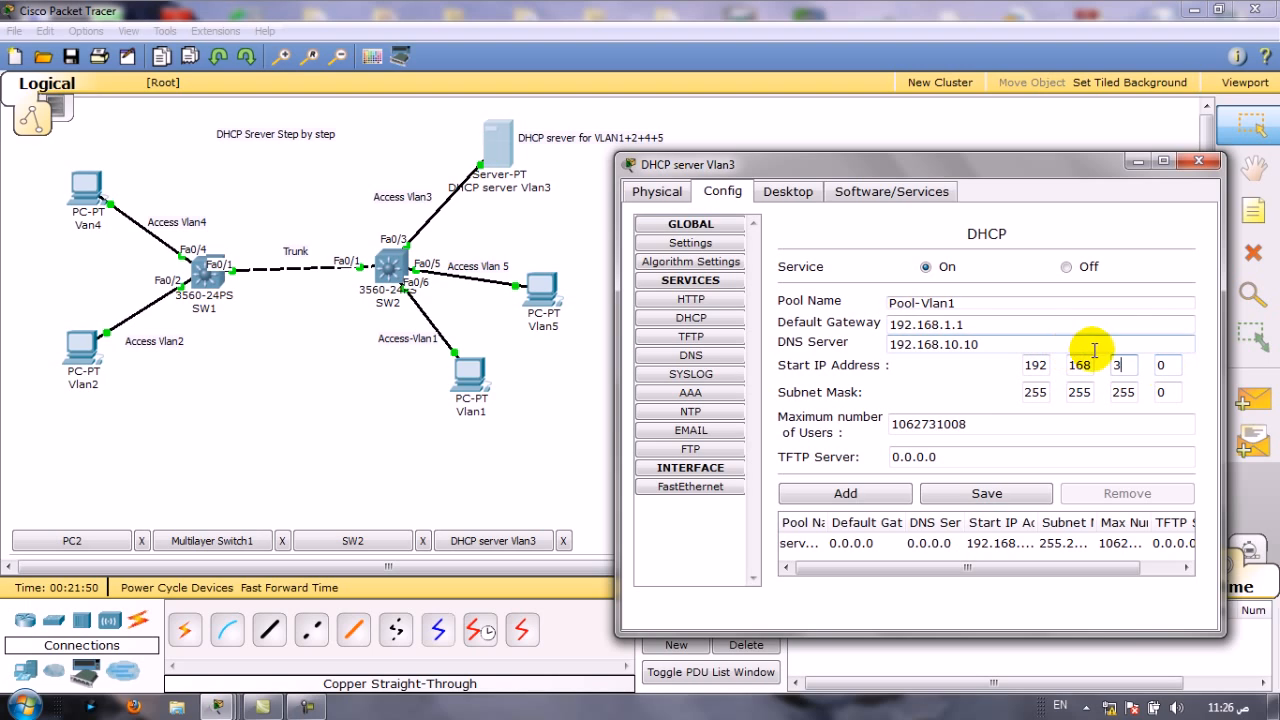
{"action": "double_click", "coordinate": [1119, 363]}
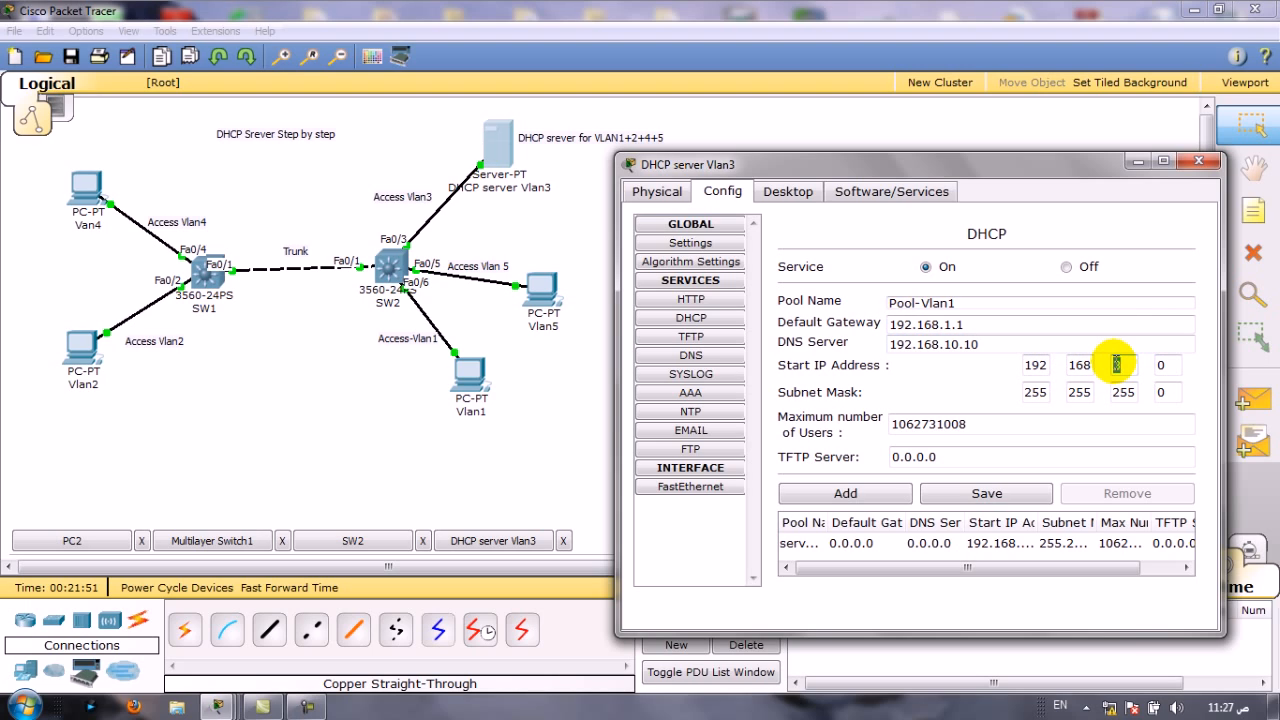
{"action": "type", "text": "1"}
{"action": "double_click", "coordinate": [1160, 366]}
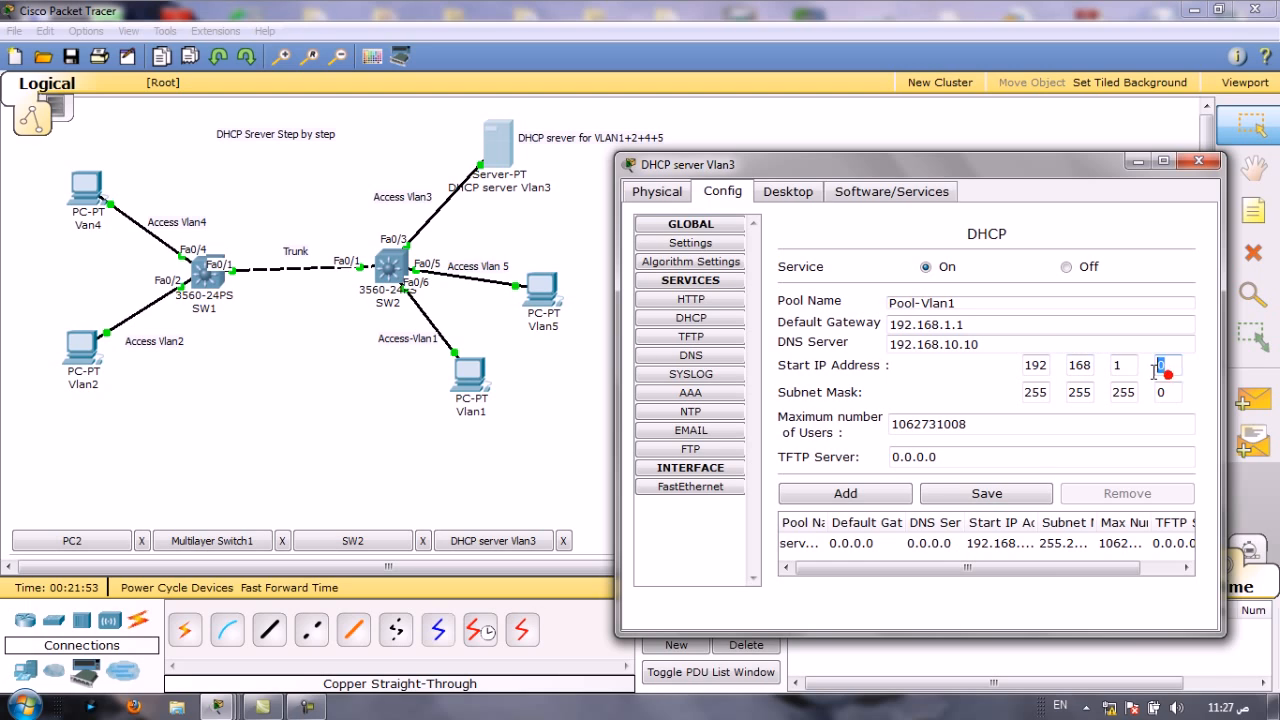
{"action": "type", "text": "2"}
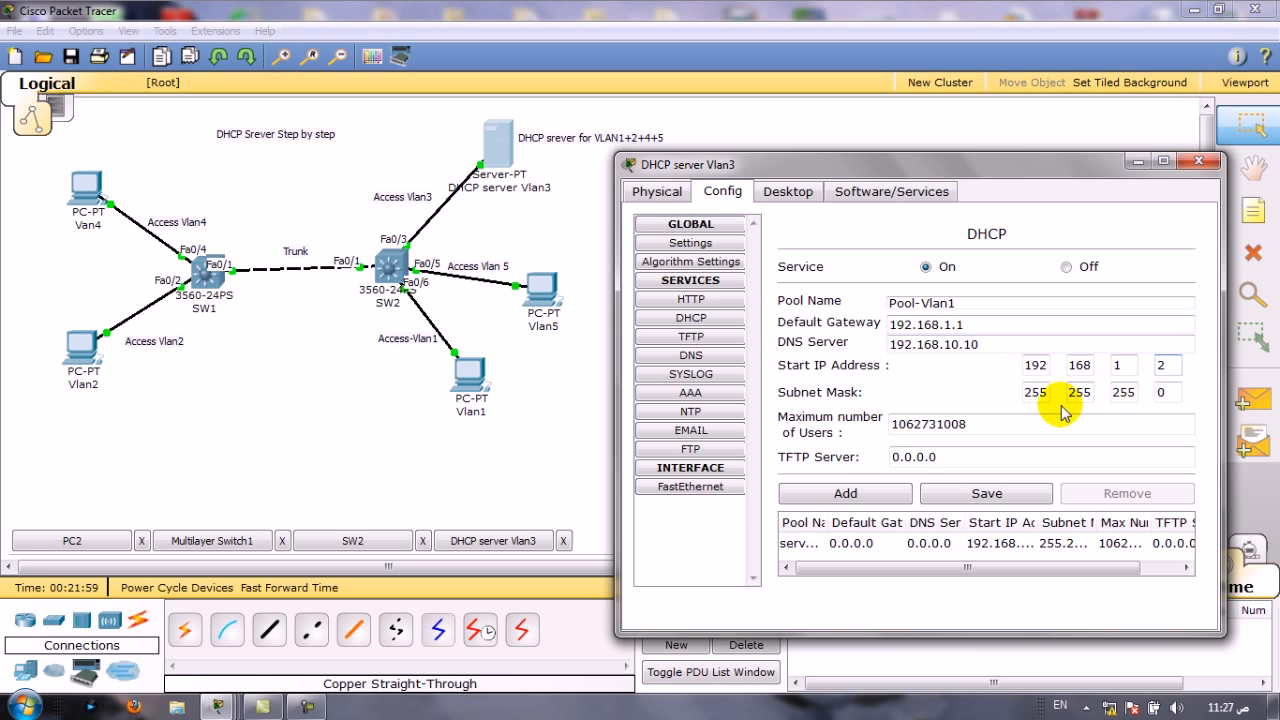
{"action": "left_click", "coordinate": [960, 500]}
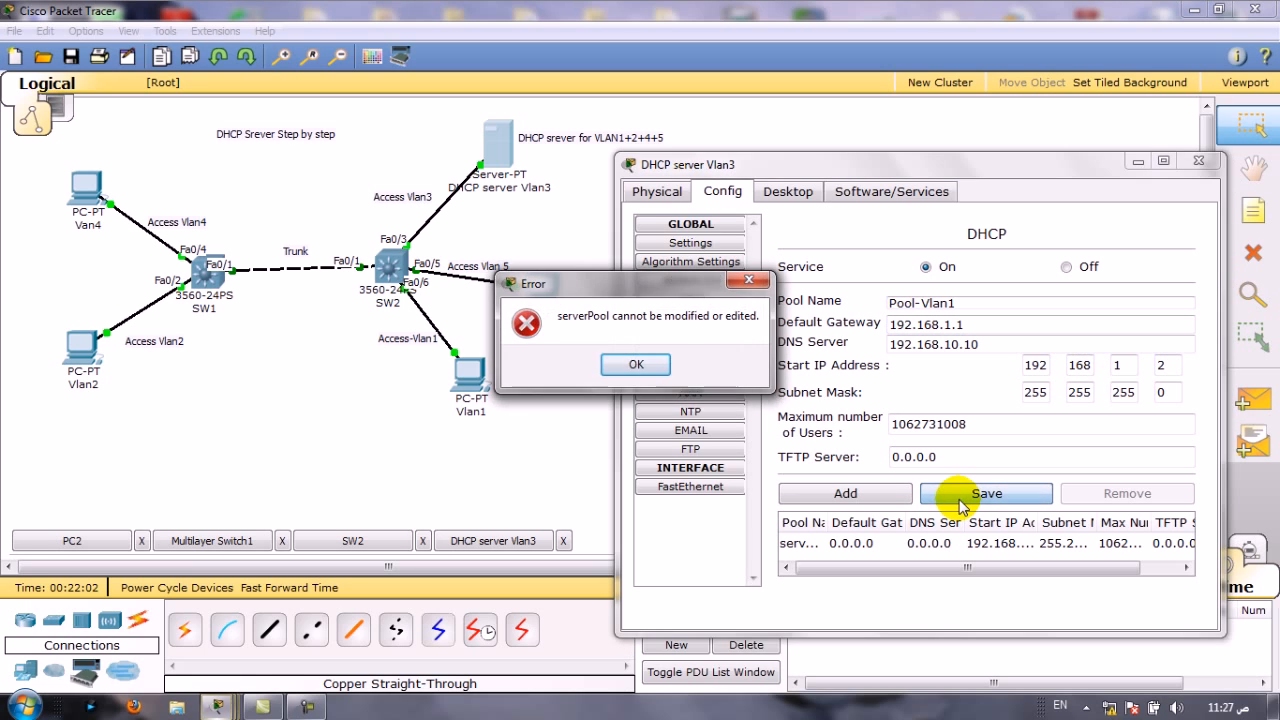
{"action": "left_click", "coordinate": [640, 366]}
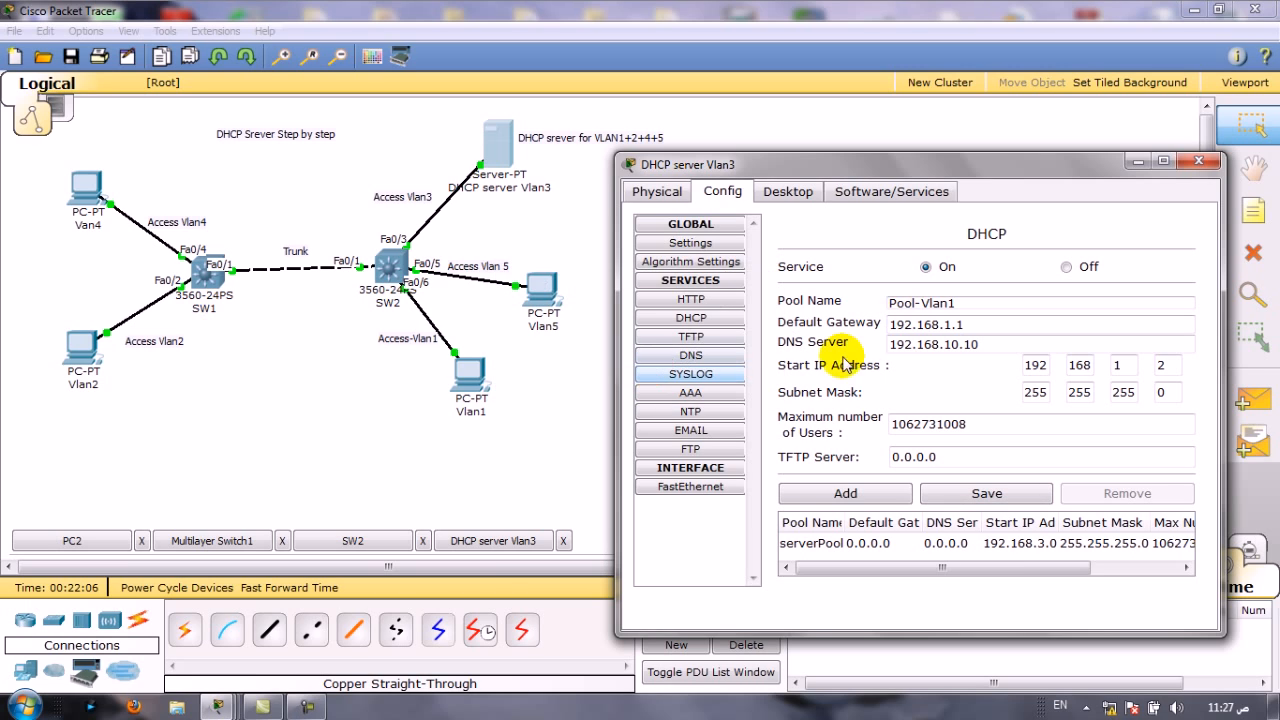
Starting from the serverPool entry, enter pool name serverPool1, default gateway 192.168.1.1 and DNS server 192.168.10.10
{"action": "left_click", "coordinate": [1003, 543]}
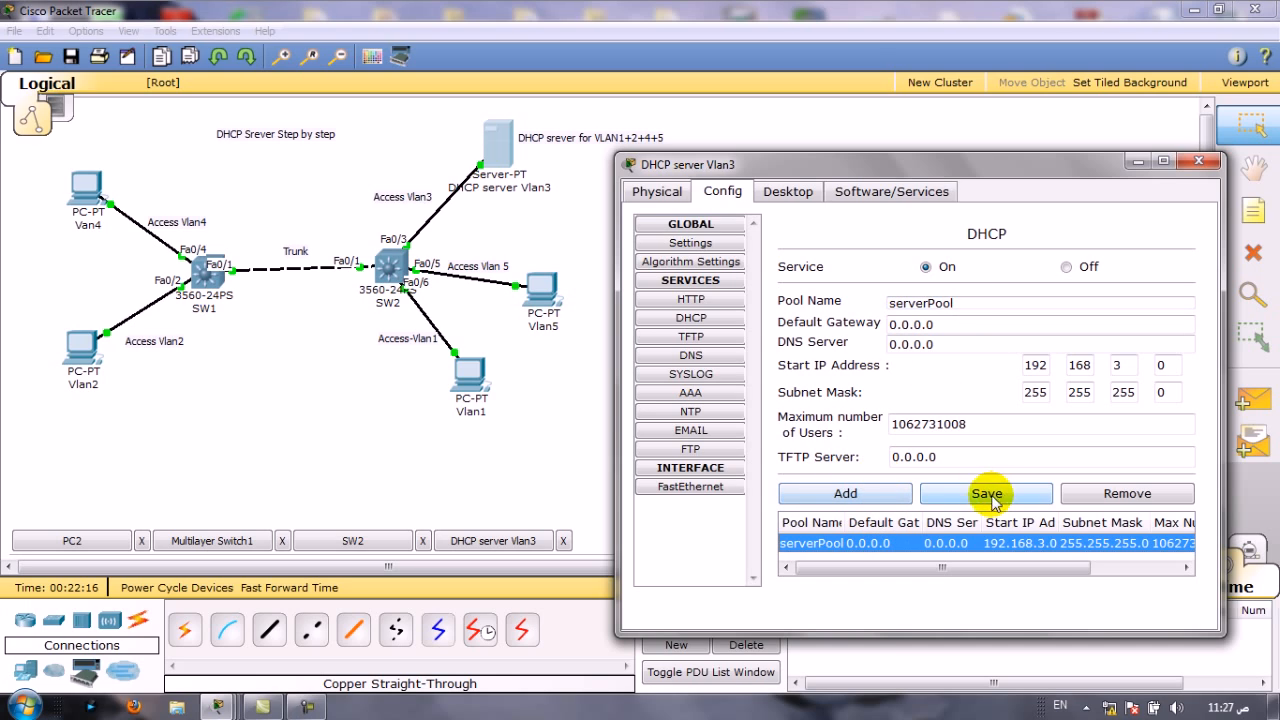
{"action": "left_click", "coordinate": [962, 305]}
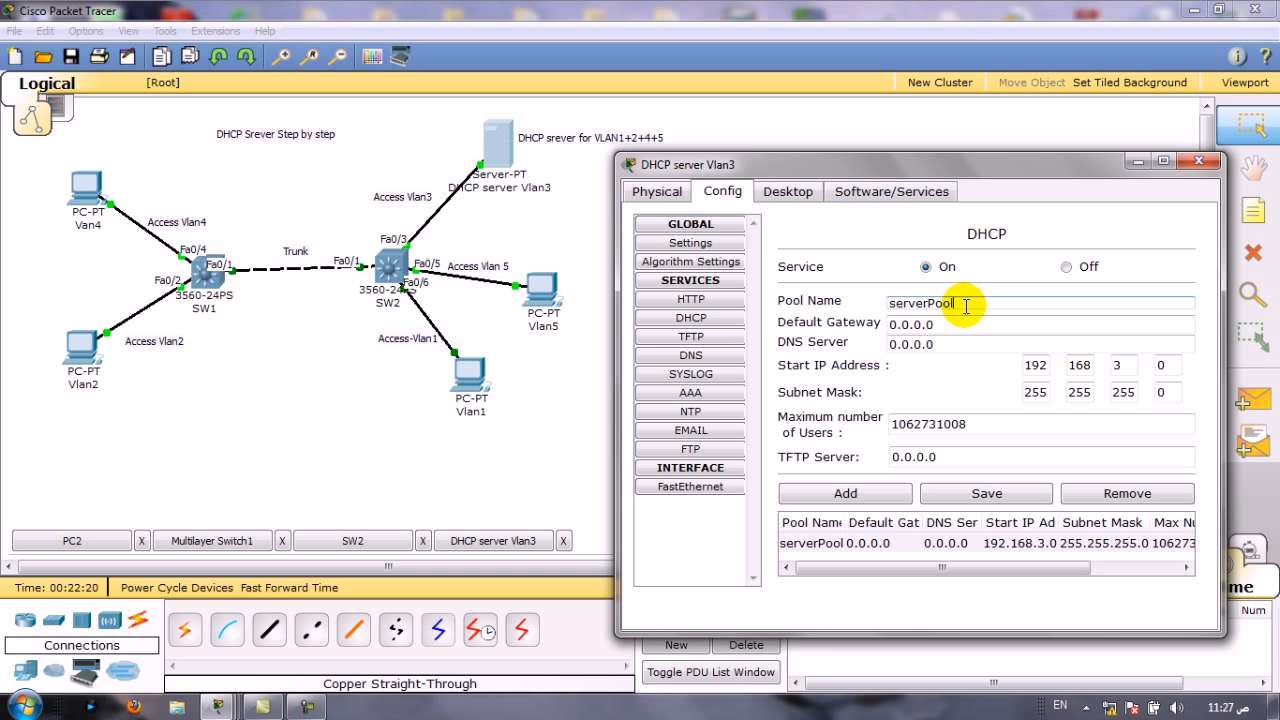
{"action": "left_click", "coordinate": [955, 323]}
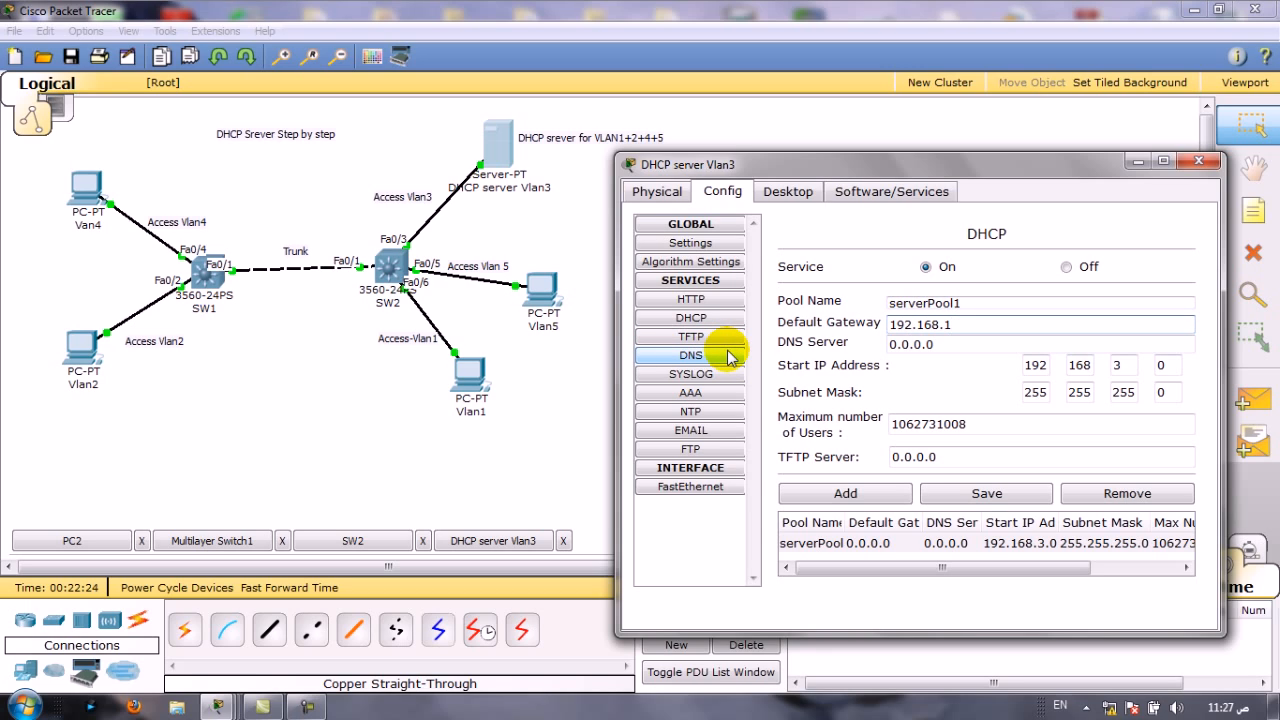
{"action": "left_click", "coordinate": [908, 345]}
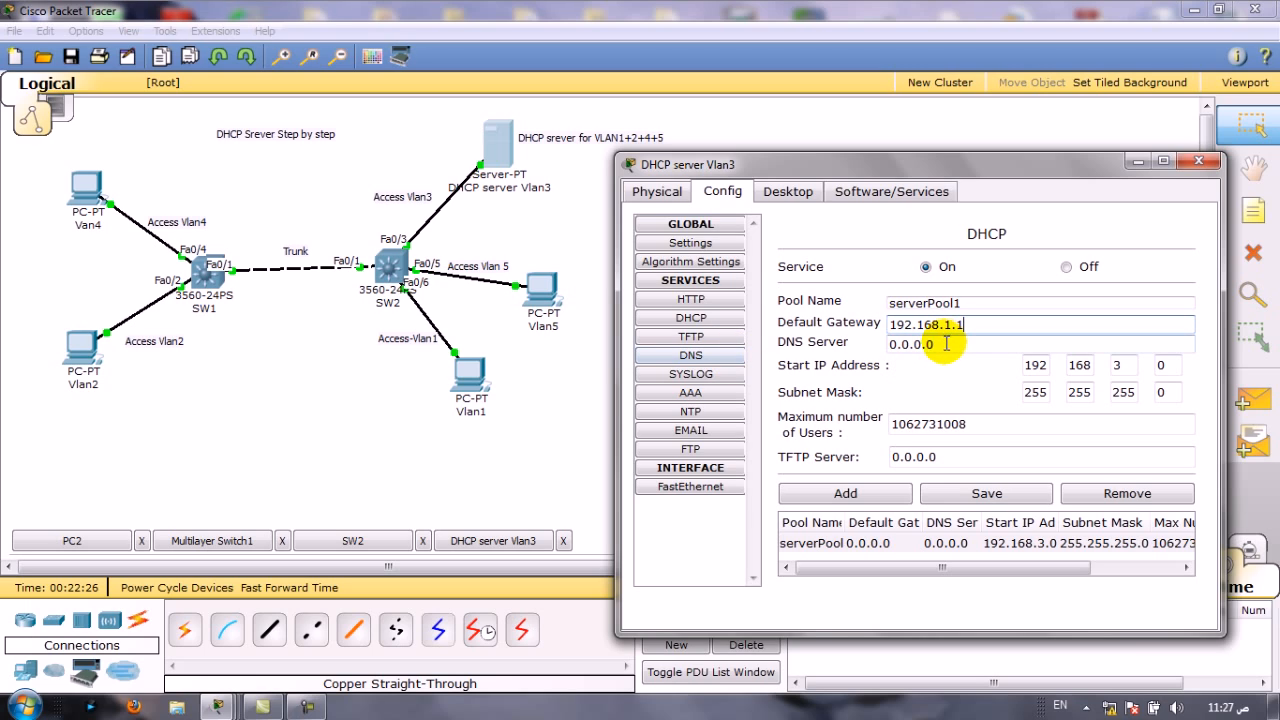
{"action": "type", "text": "192.168.10."}
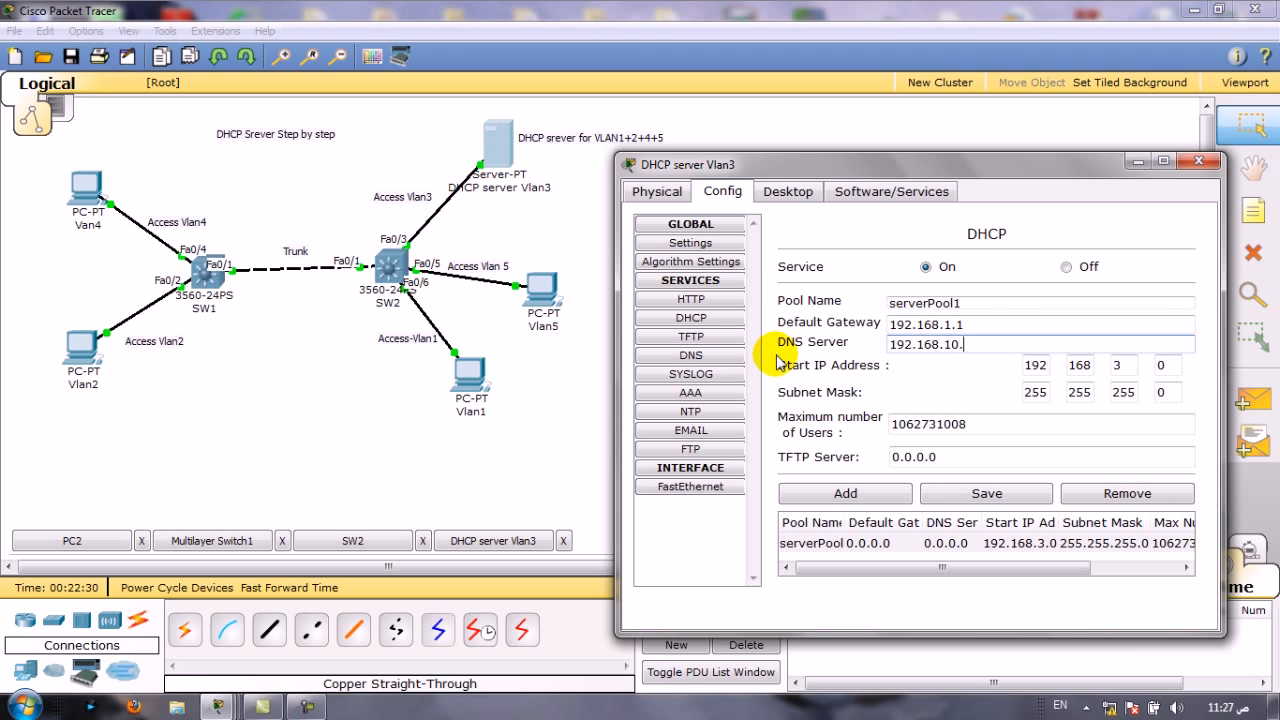
{"action": "type", "text": "10"}
Set the start IP address to 192.168.1.2 and add serverPool1 as a new DHCP pool
{"action": "double_click", "coordinate": [1117, 365]}
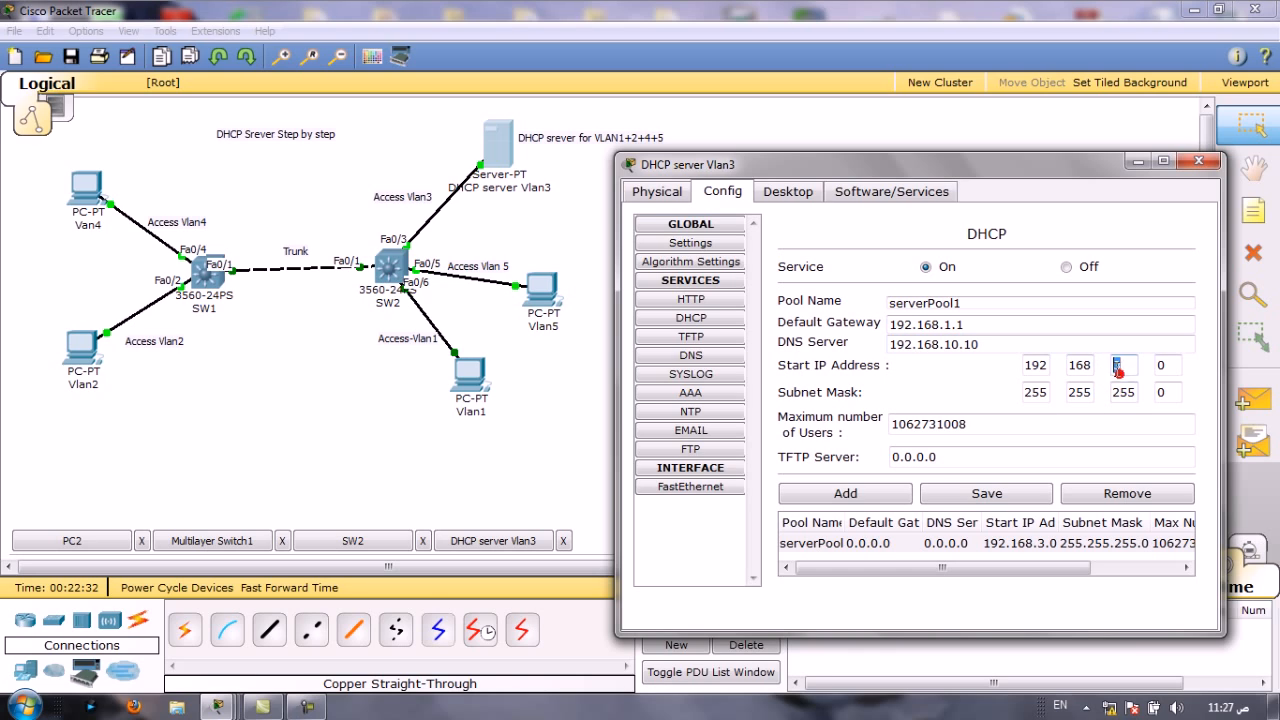
{"action": "type", "text": "1"}
{"action": "double_click", "coordinate": [1160, 365]}
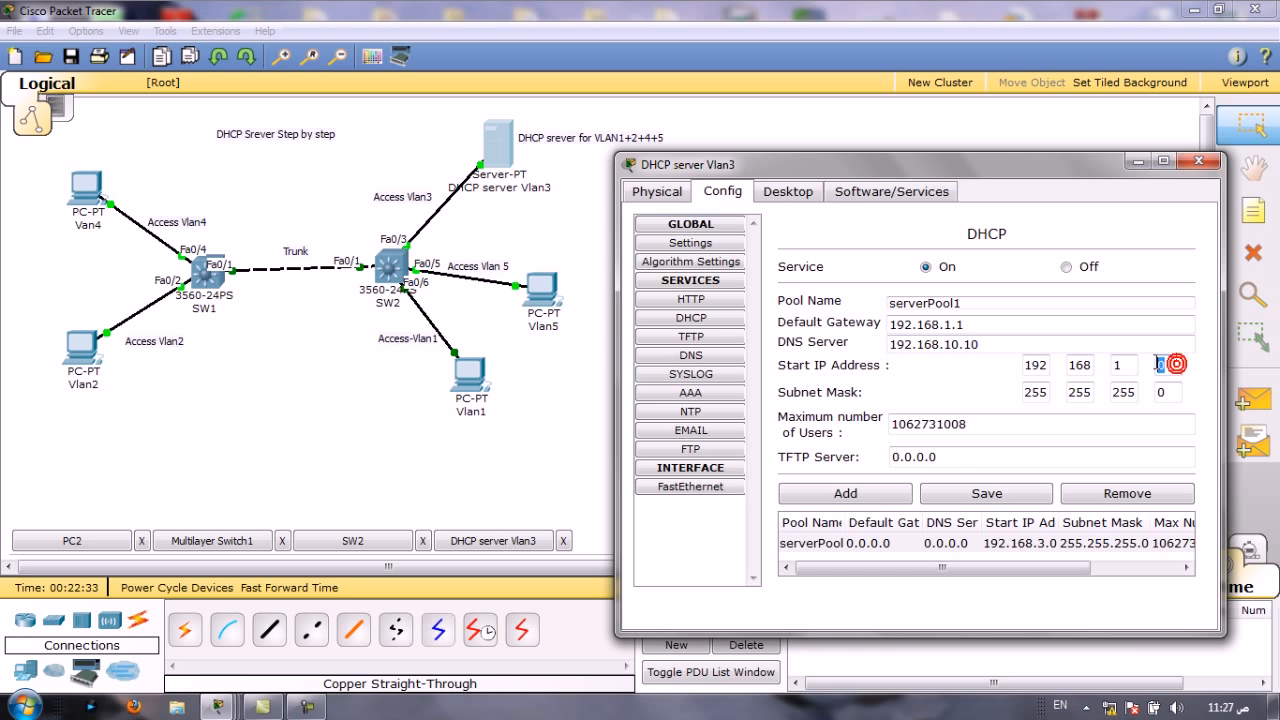
{"action": "type", "text": "2"}
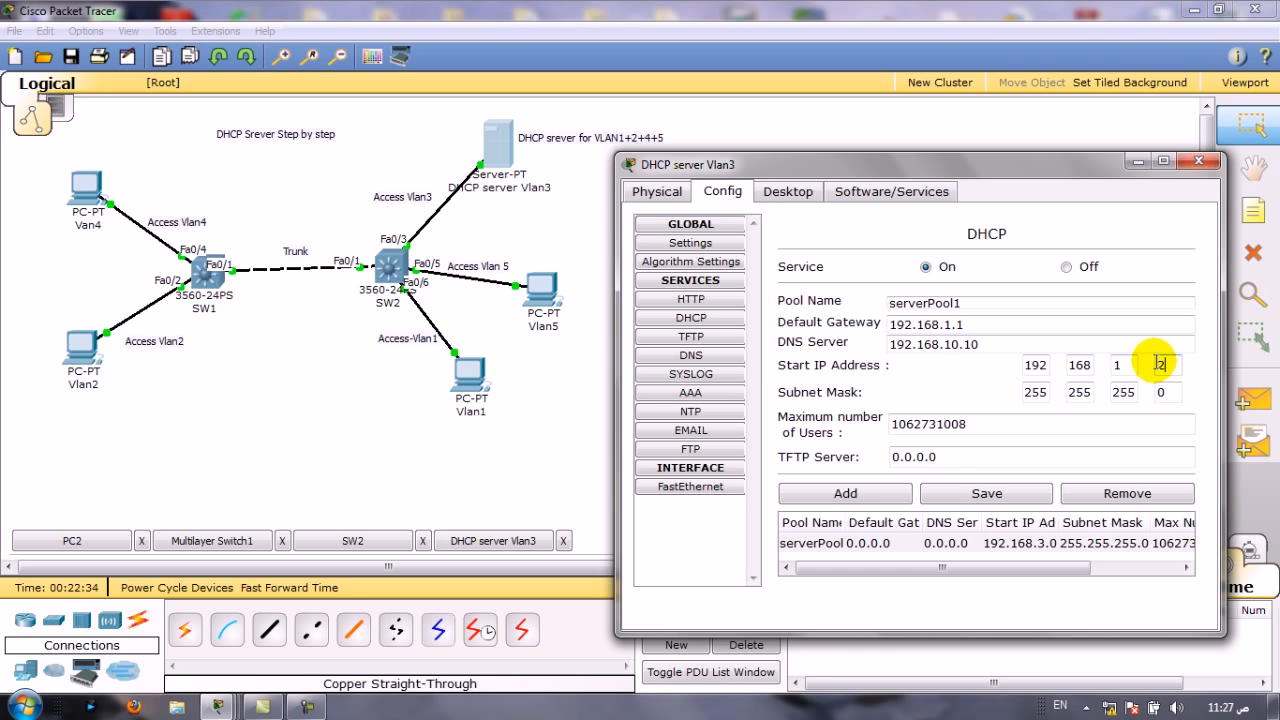
{"action": "left_click", "coordinate": [938, 494]}
{"action": "left_click", "coordinate": [636, 362]}
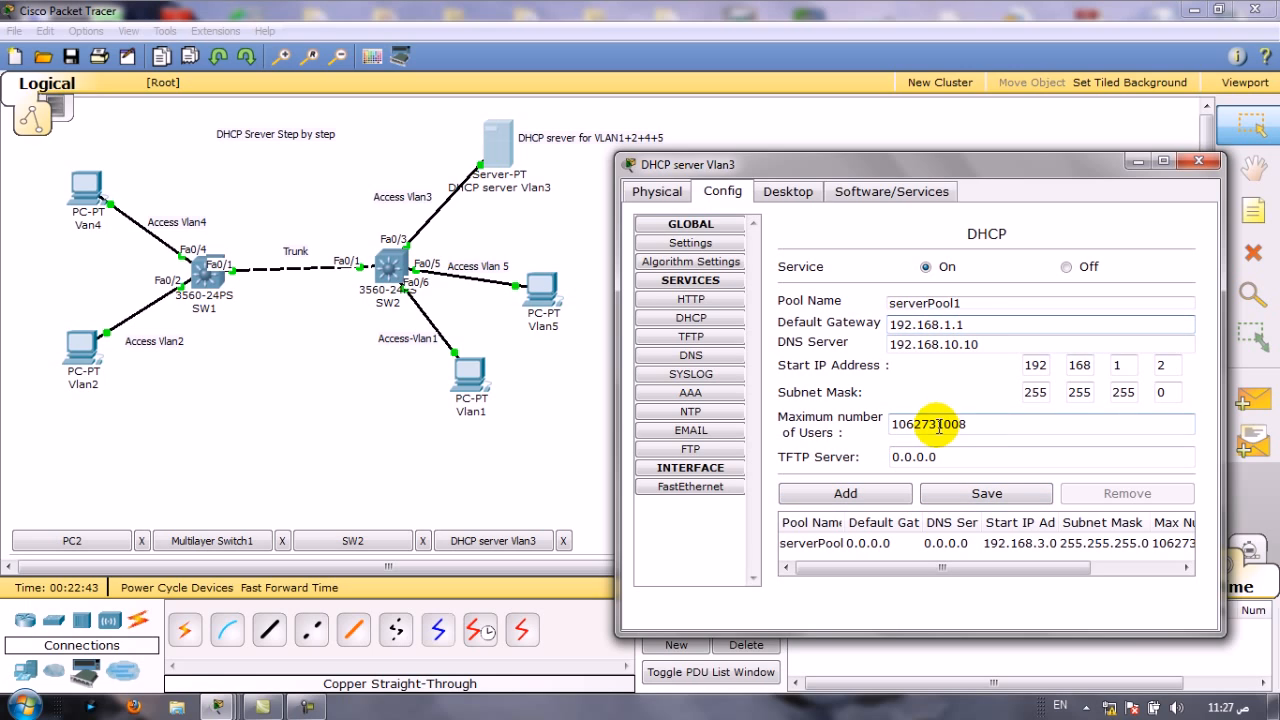
{"action": "left_click", "coordinate": [900, 492]}
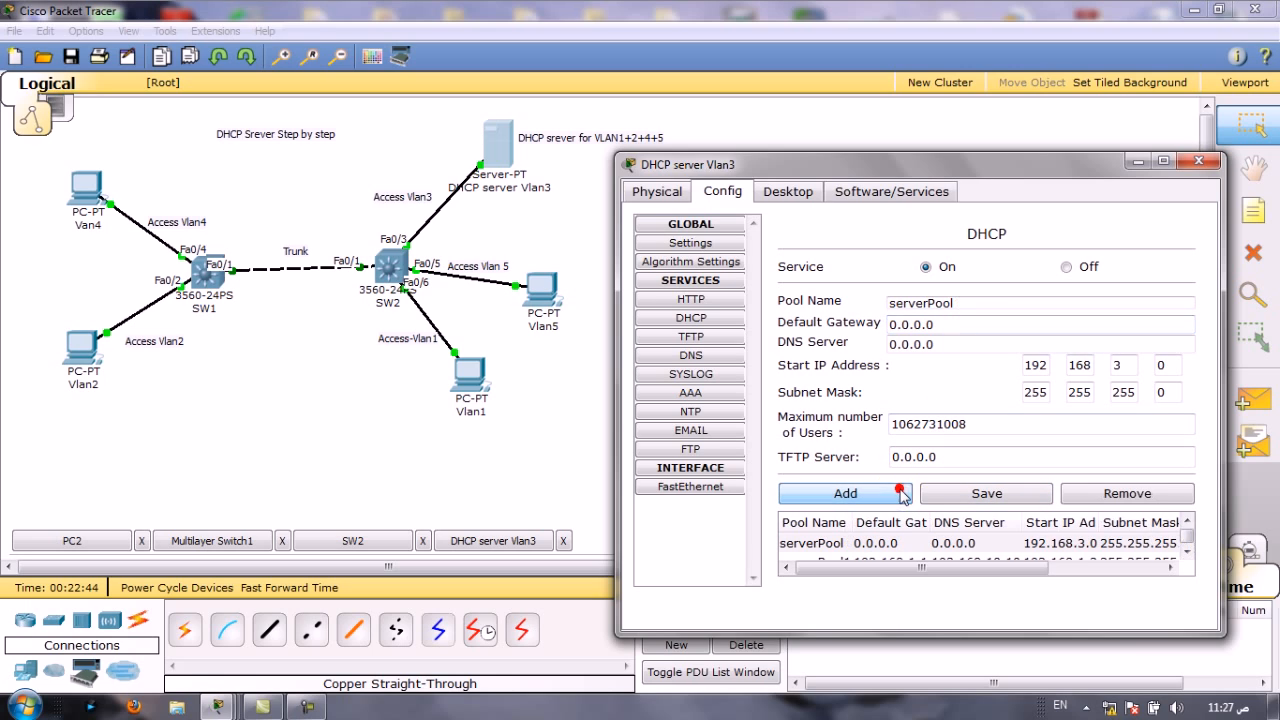
Review the serverPool and serverPool1 entries in the DHCP pool list
{"action": "left_click", "coordinate": [1188, 551]}
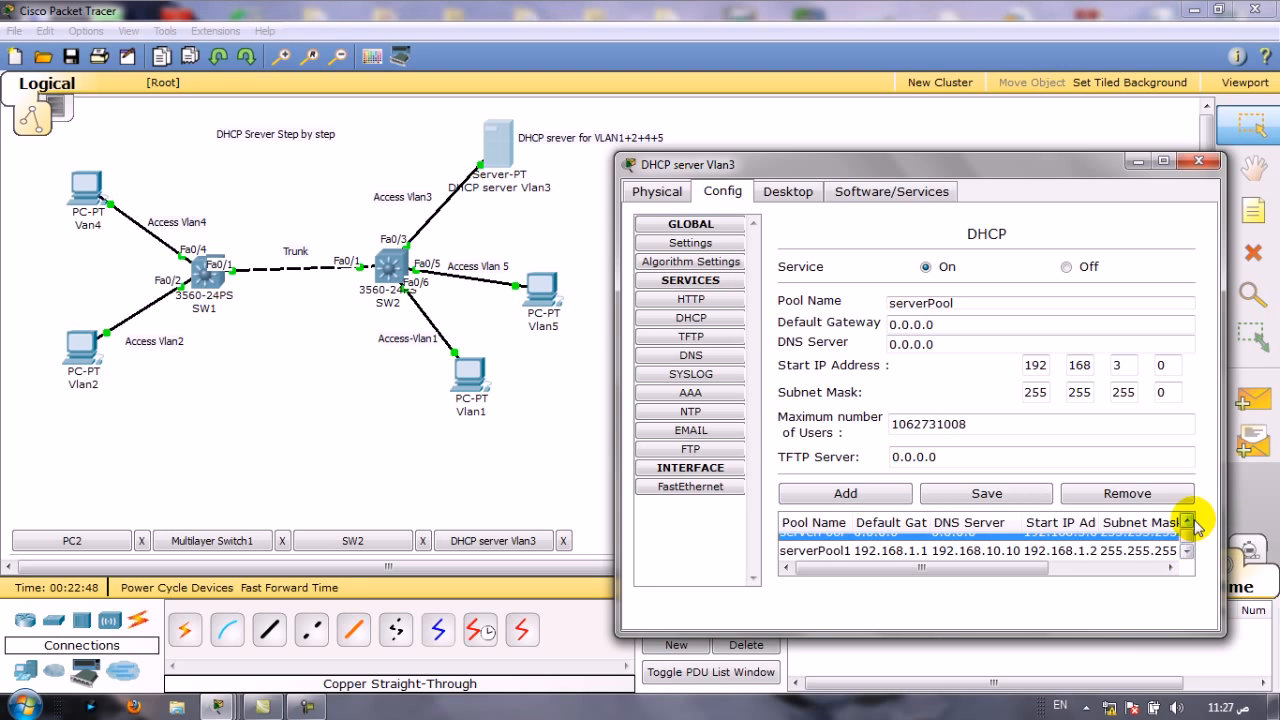
{"action": "left_click", "coordinate": [1188, 520]}
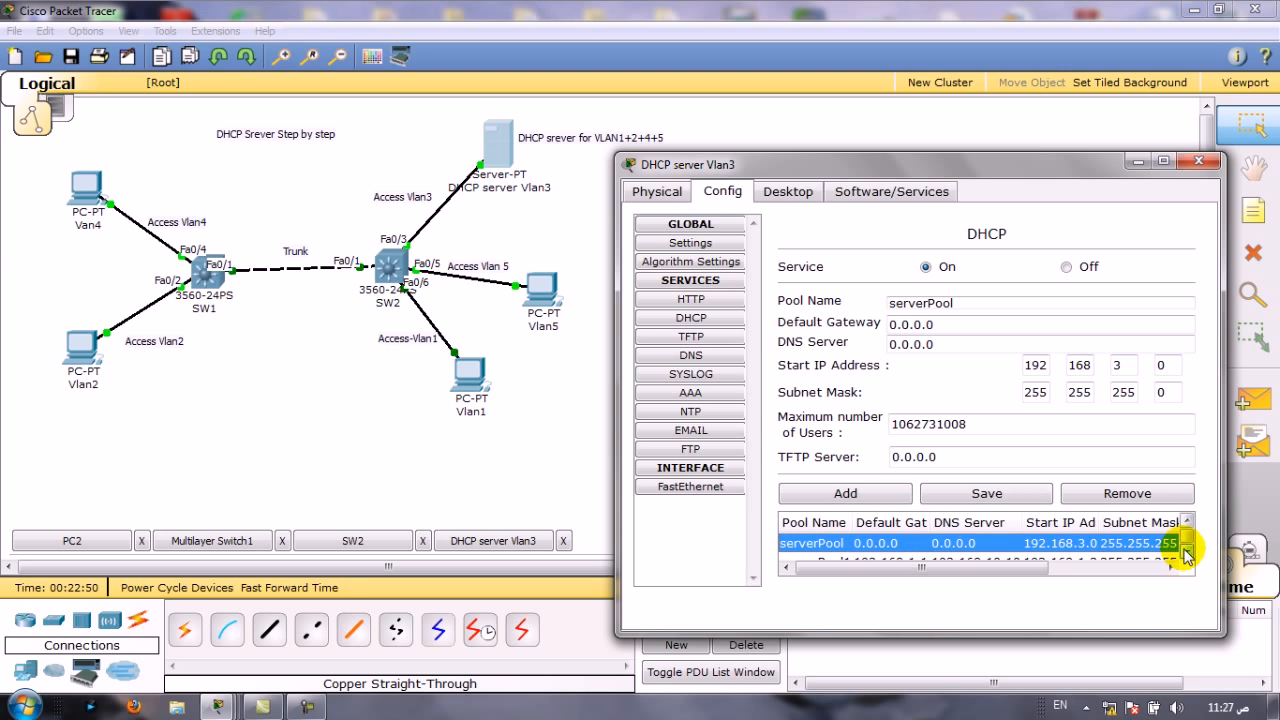
{"action": "left_click", "coordinate": [1153, 545]}
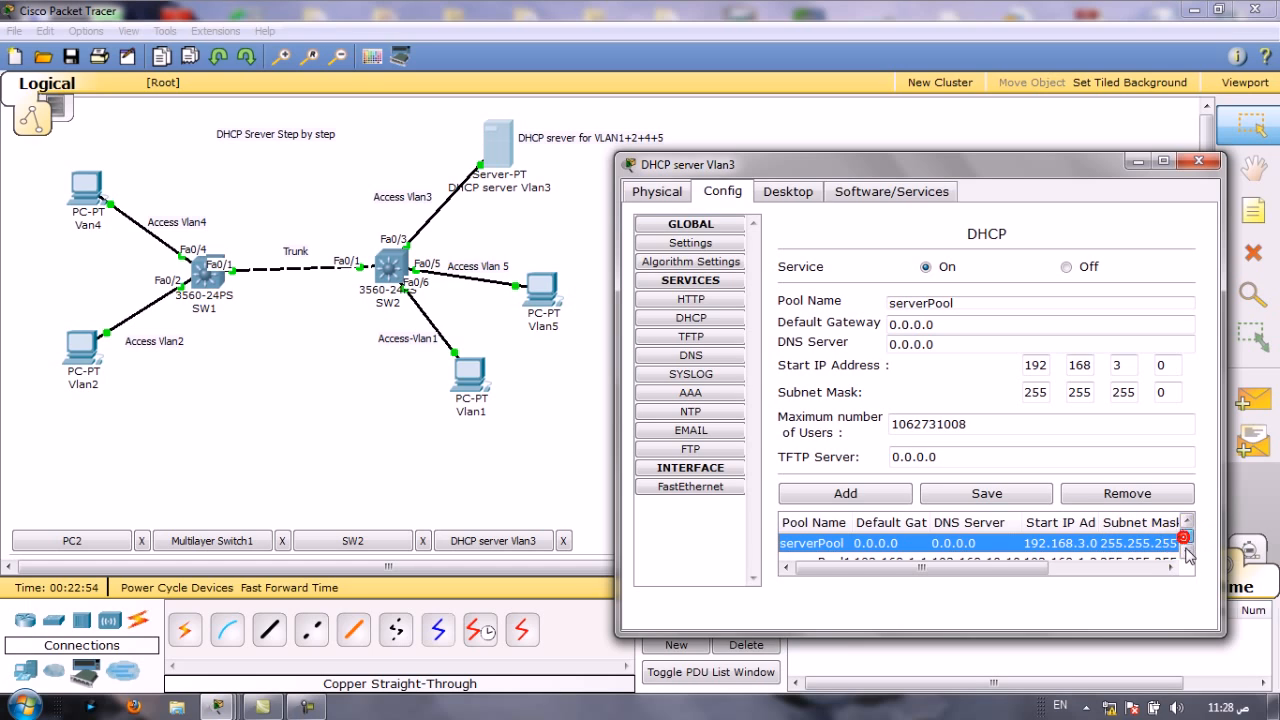
{"action": "left_click", "coordinate": [1187, 548]}
{"action": "left_click", "coordinate": [1155, 551]}
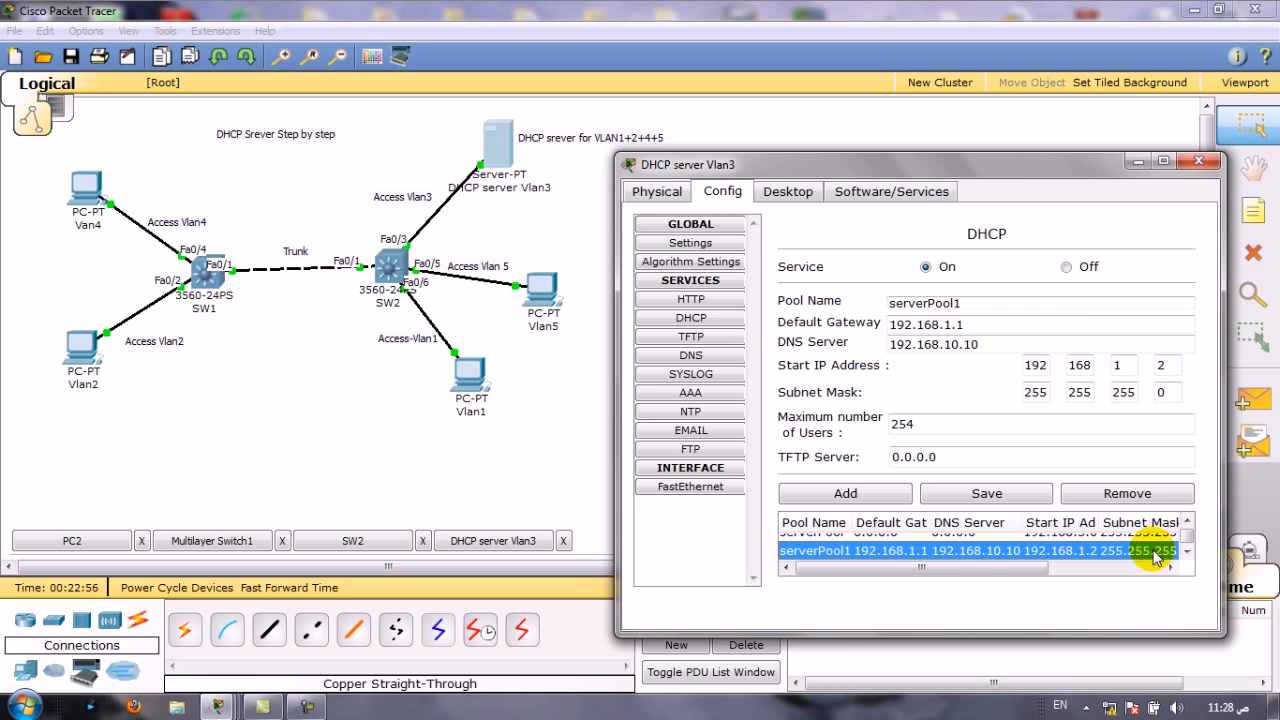
{"action": "left_click", "coordinate": [1187, 521]}
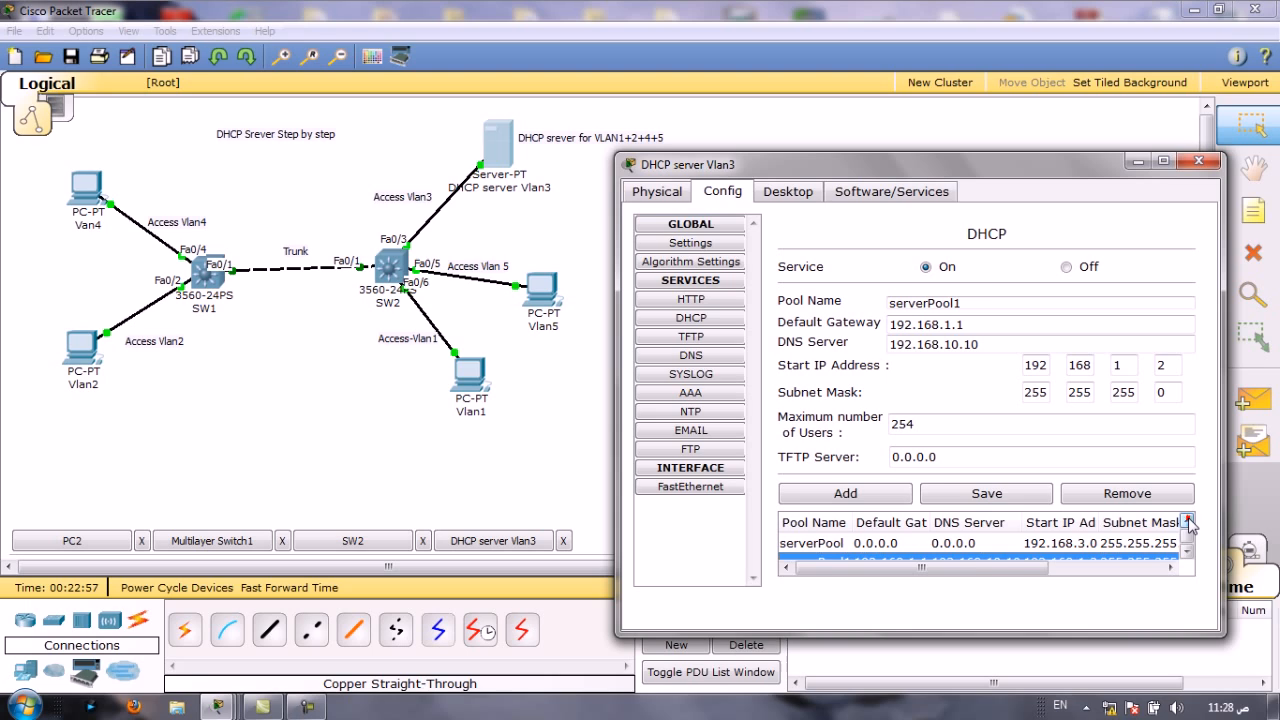
Add a DHCP pool named serverPool2 with default gateway 192.168.2.1, DNS server 192.168.10.10 and start IP address 192.168.2.2
{"action": "left_click", "coordinate": [962, 543]}
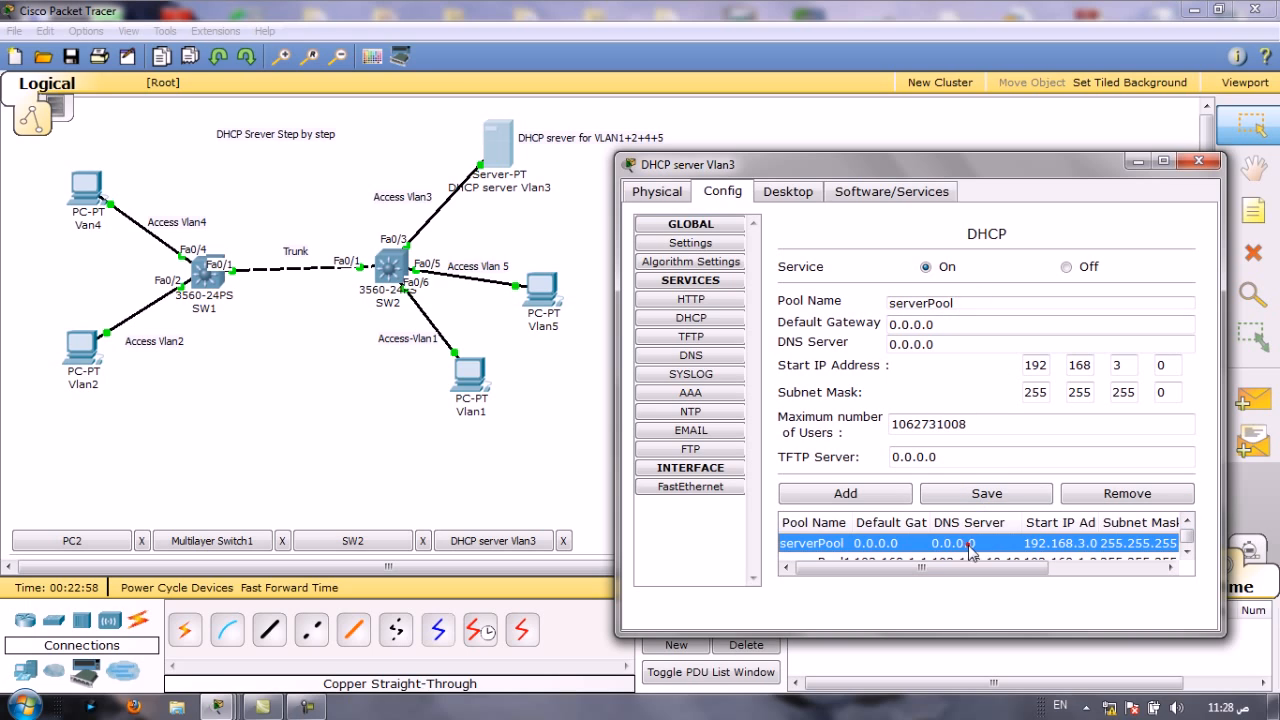
{"action": "left_click", "coordinate": [971, 303]}
{"action": "type", "text": "2"}
{"action": "triple_click", "coordinate": [949, 324]}
{"action": "type", "text": "19"}
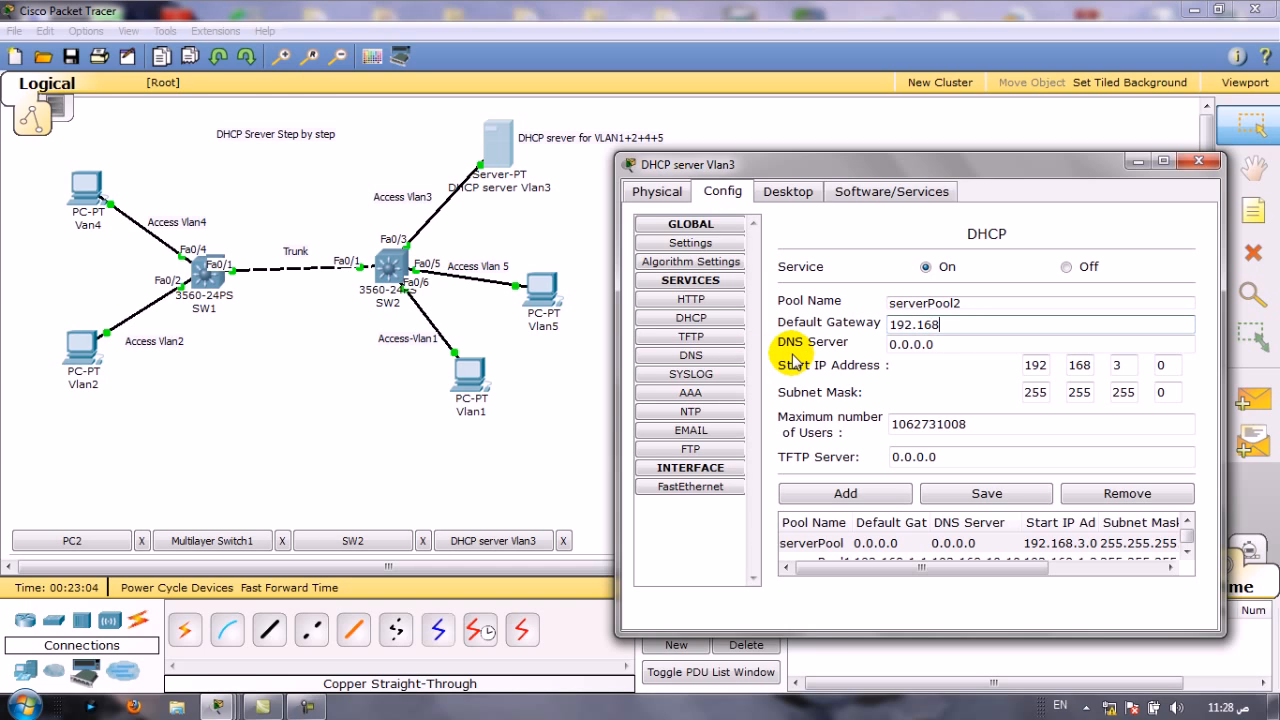
{"action": "key", "text": "Tab"}
{"action": "type", "text": "192"}
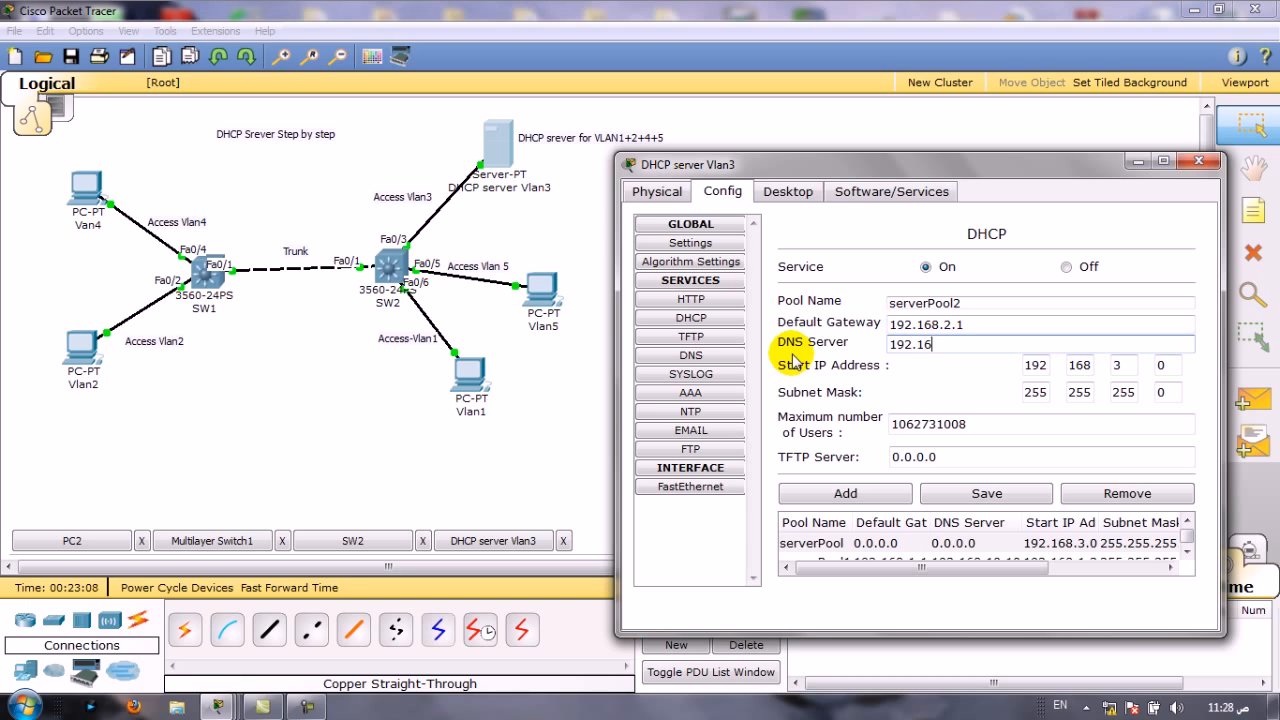
{"action": "double_click", "coordinate": [1113, 366]}
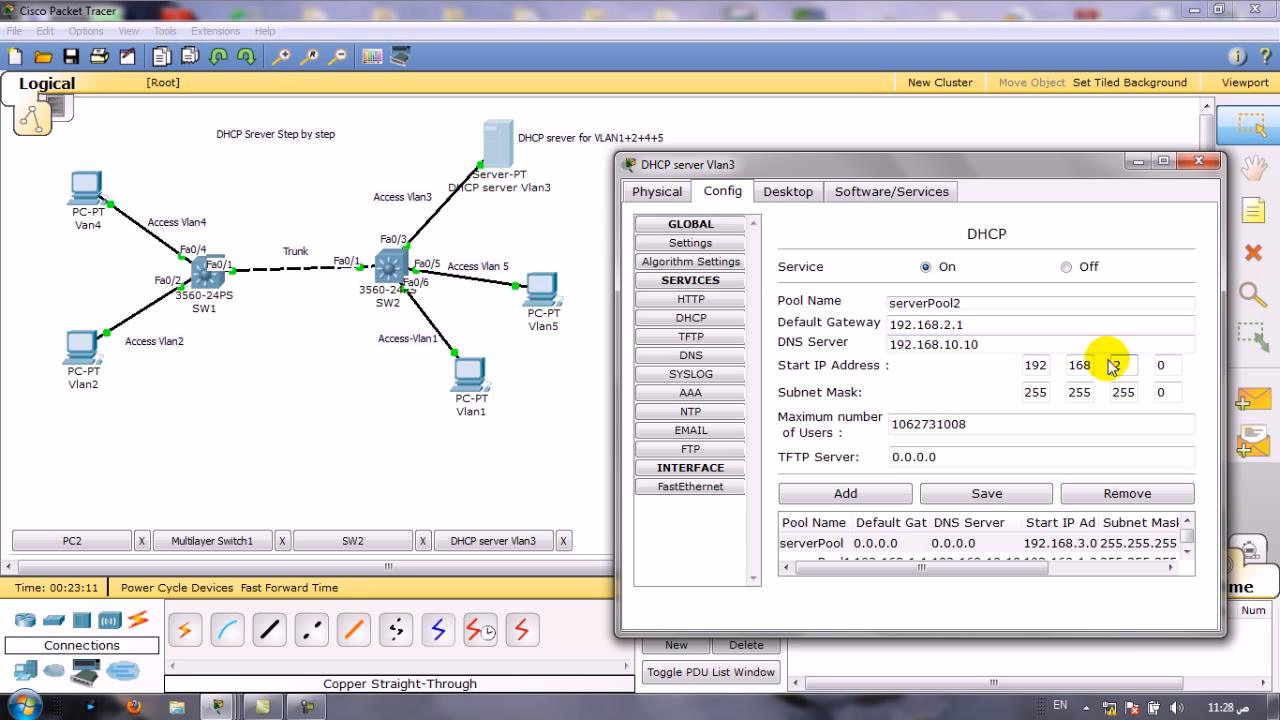
{"action": "type", "text": "2"}
{"action": "left_click", "coordinate": [1160, 366]}
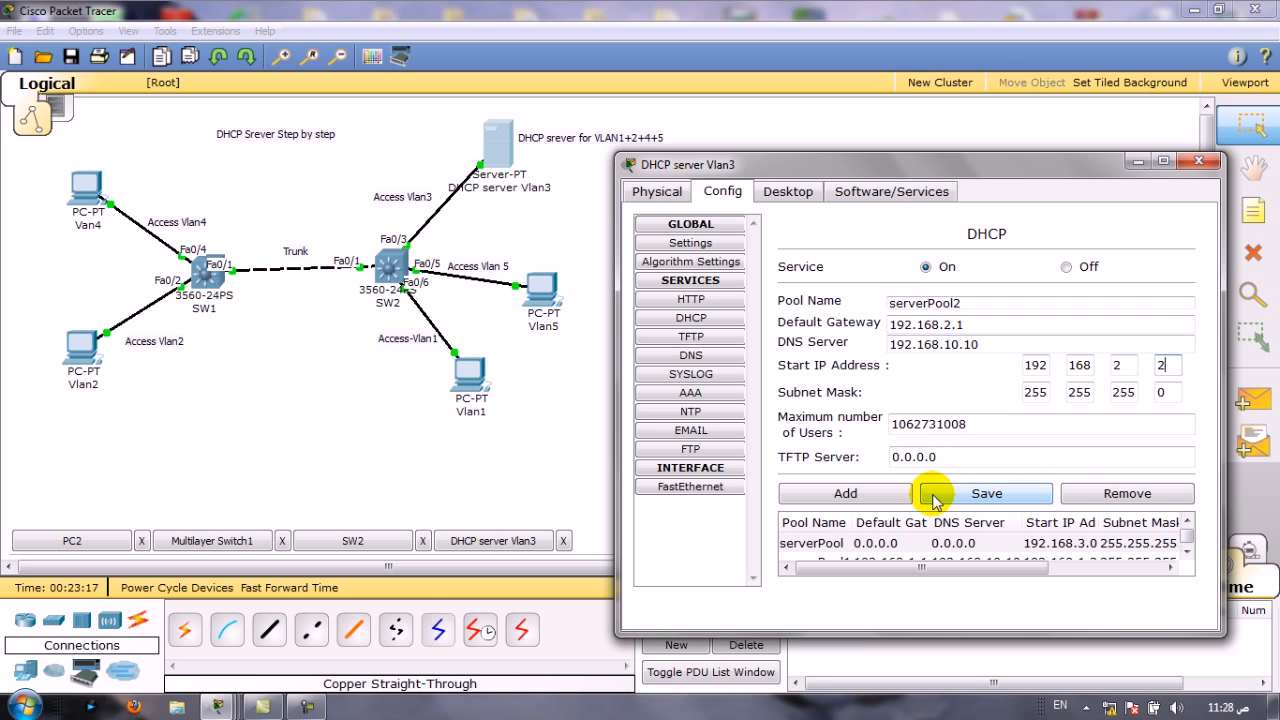
{"action": "left_click", "coordinate": [884, 494]}
Add a DHCP pool named serverPool4 with default gateway 192.168.4.1, DNS server 192.168.10.10 and start IP address 192.168.4.2
{"action": "left_click", "coordinate": [964, 306]}
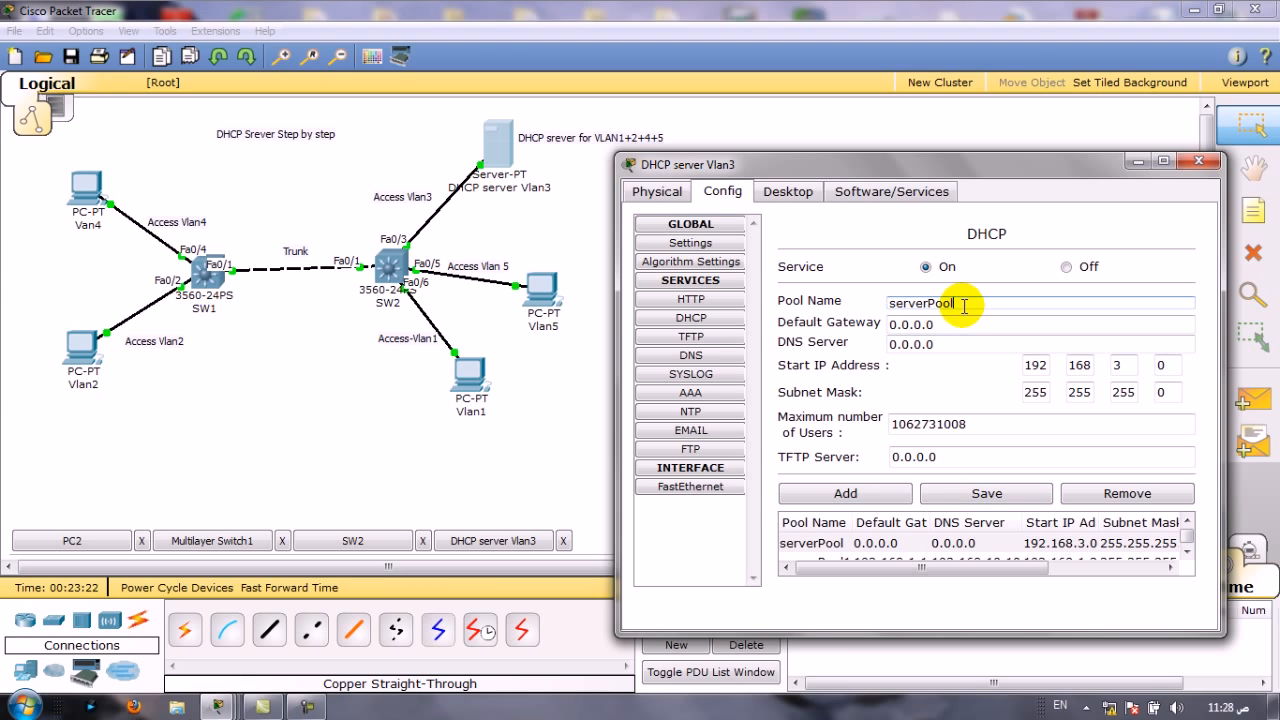
{"action": "key", "text": "Tab"}
{"action": "type", "text": "19"}
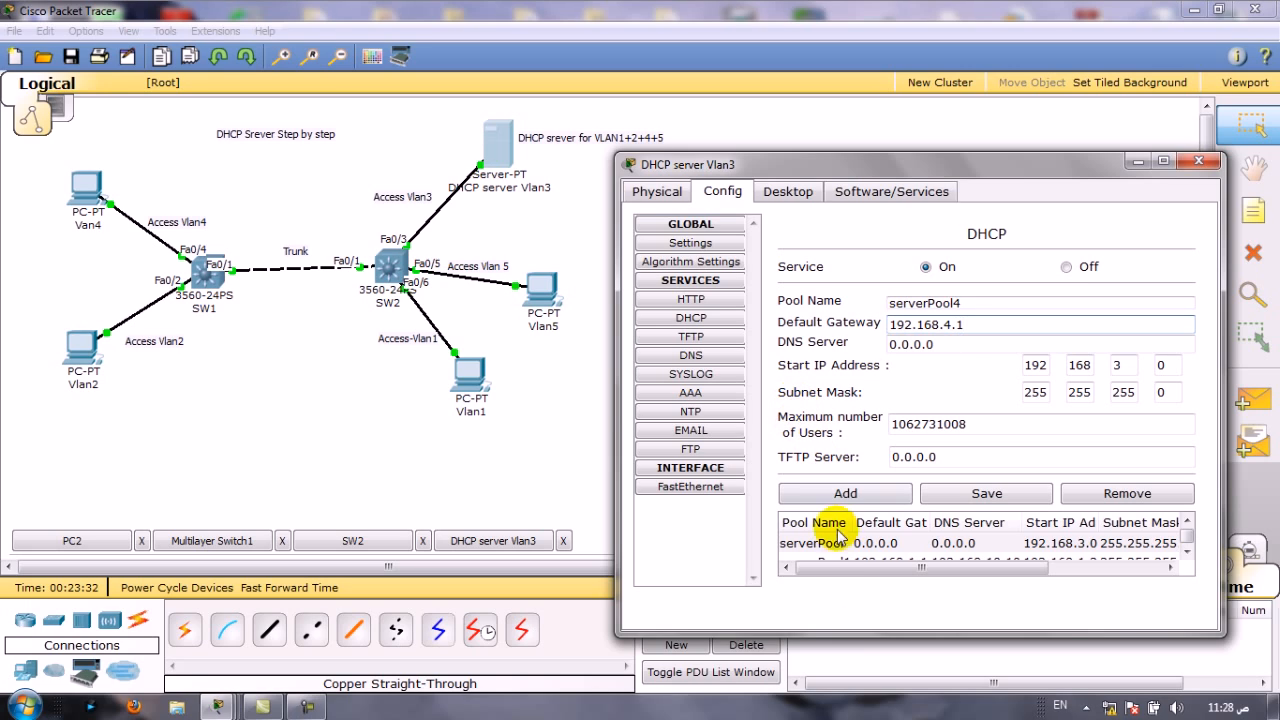
{"action": "left_click", "coordinate": [955, 340]}
{"action": "type", "text": "192.168.10.10"}
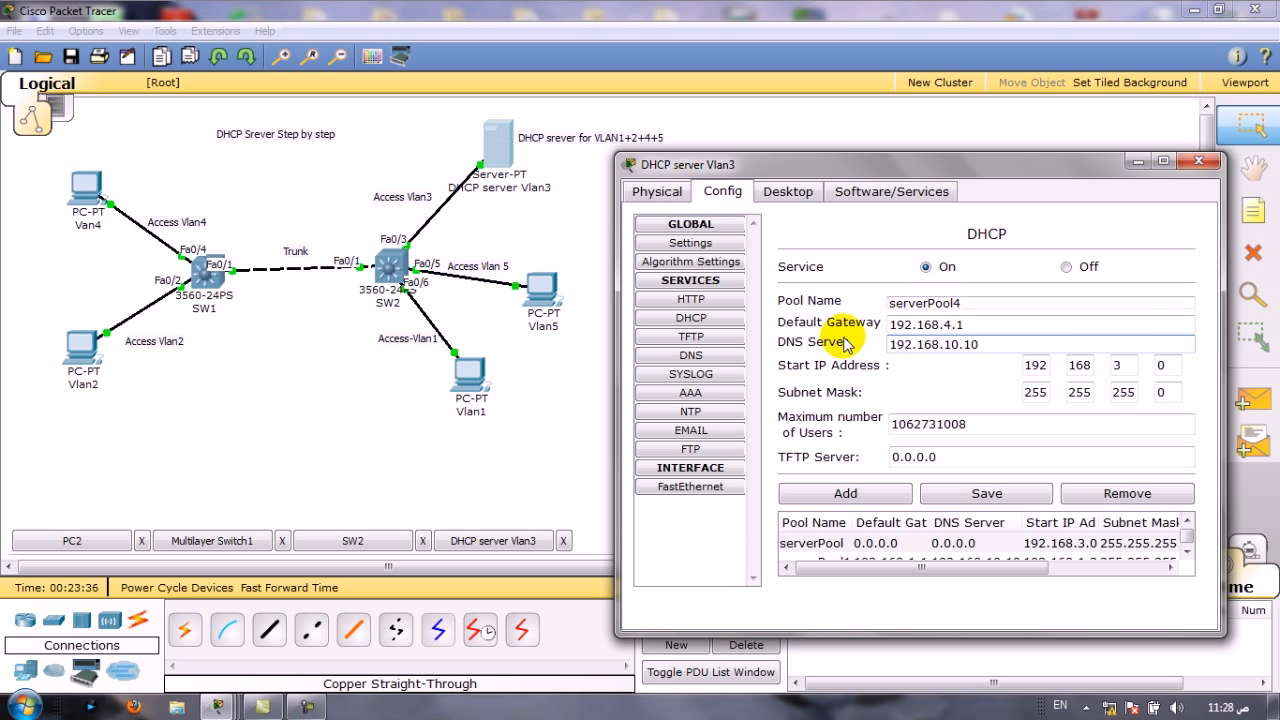
{"action": "double_click", "coordinate": [1120, 365]}
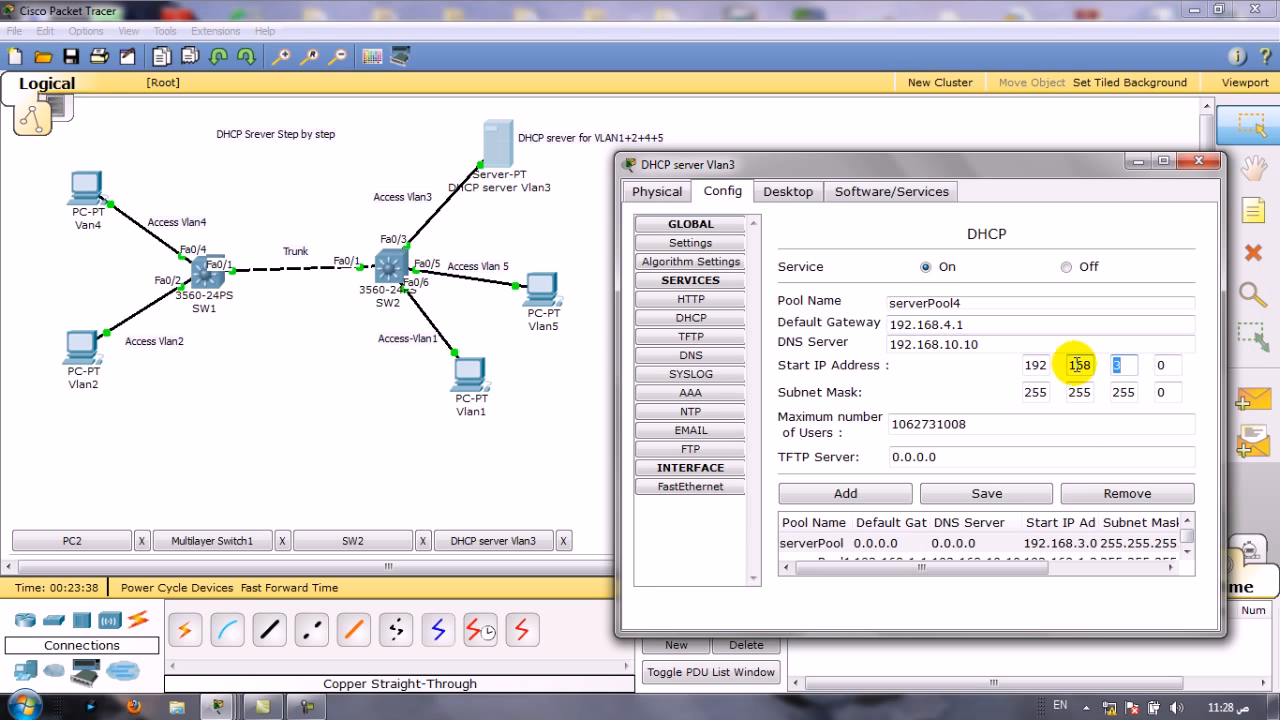
{"action": "double_click", "coordinate": [1160, 365]}
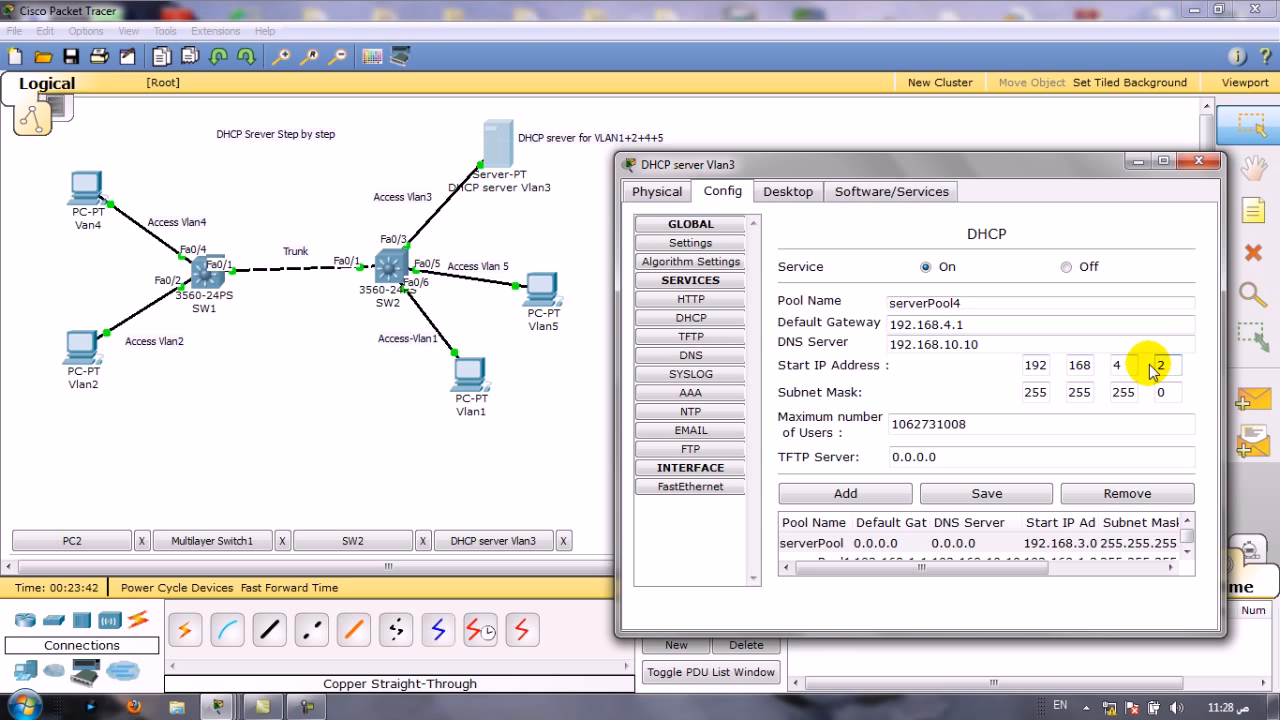
{"action": "left_click", "coordinate": [840, 495]}
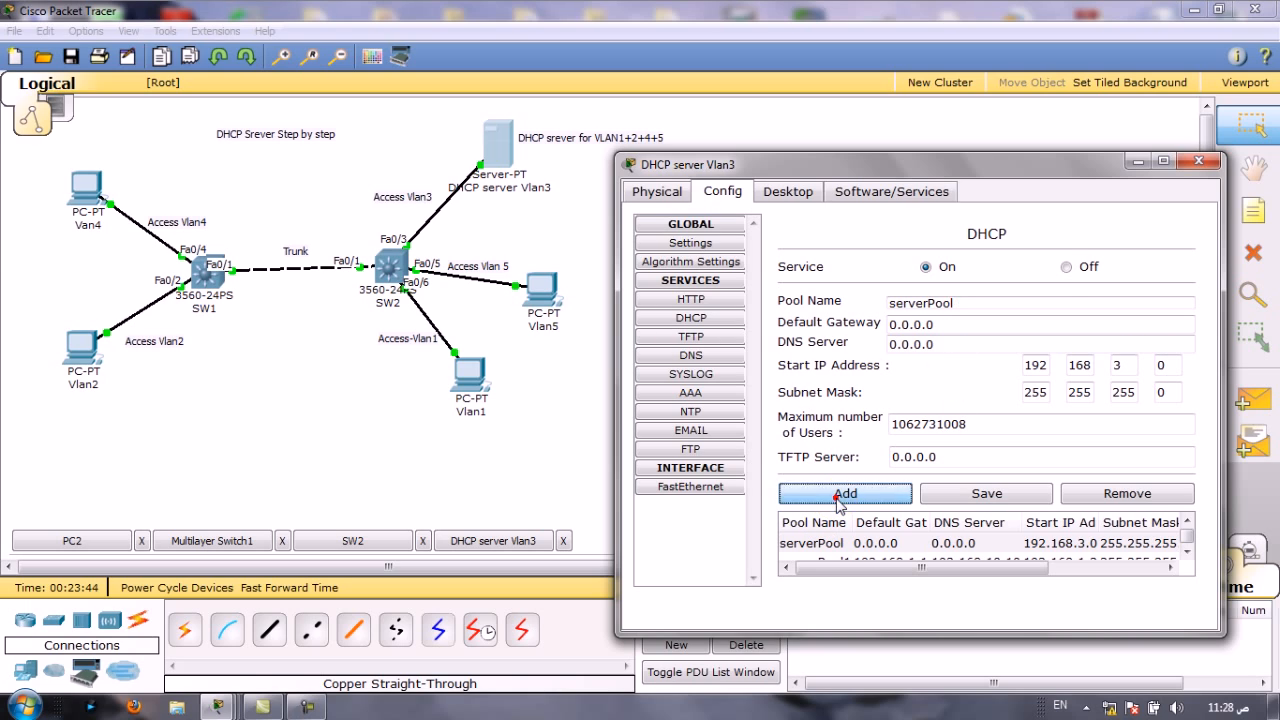
Add a DHCP pool named serverPool5 with default gateway 192.168.5.1, DNS server 192.168.10.10 and start IP address 192.168.5.2
{"action": "left_click", "coordinate": [1006, 304]}
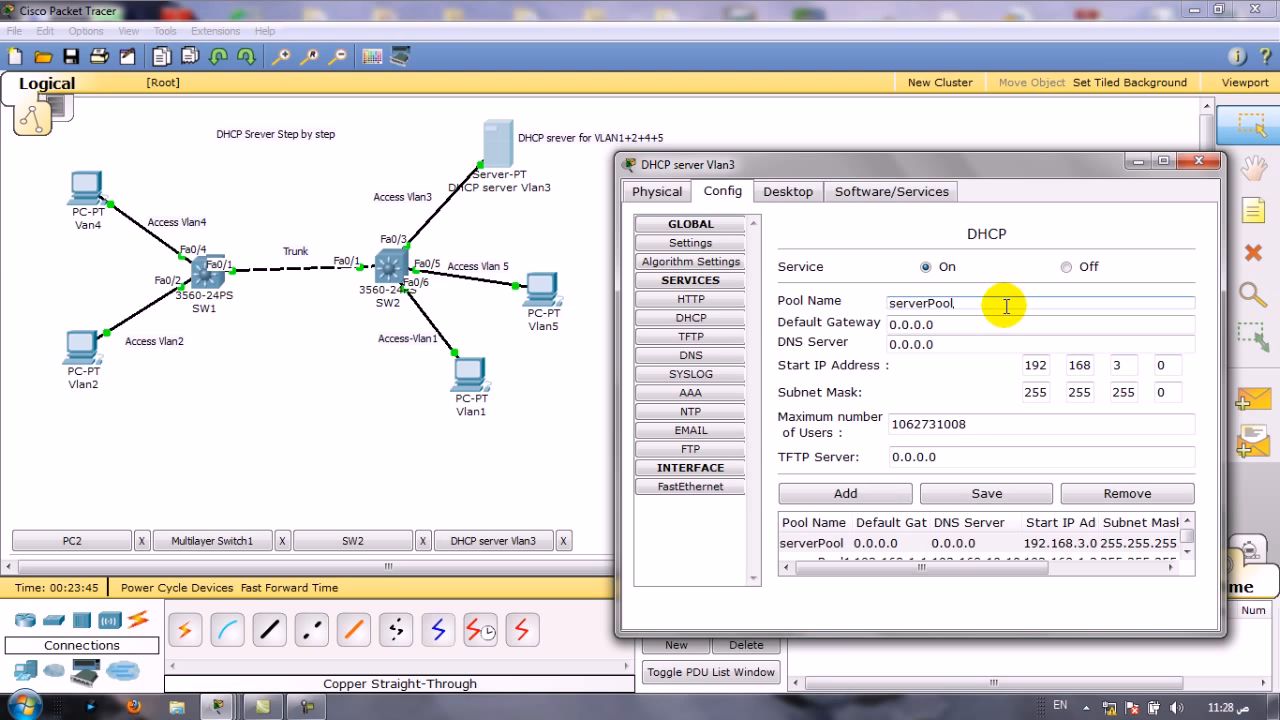
{"action": "triple_click", "coordinate": [966, 323]}
{"action": "type", "text": "192.168.5.1"}
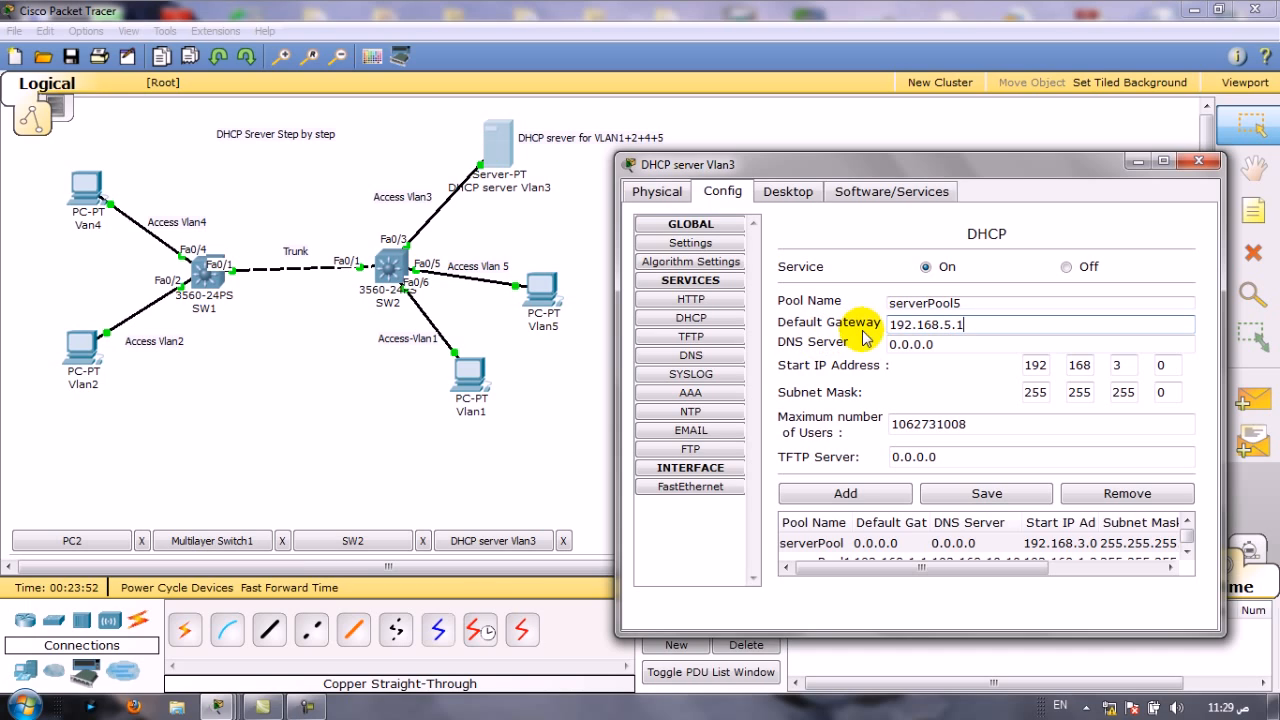
{"action": "double_click", "coordinate": [918, 345]}
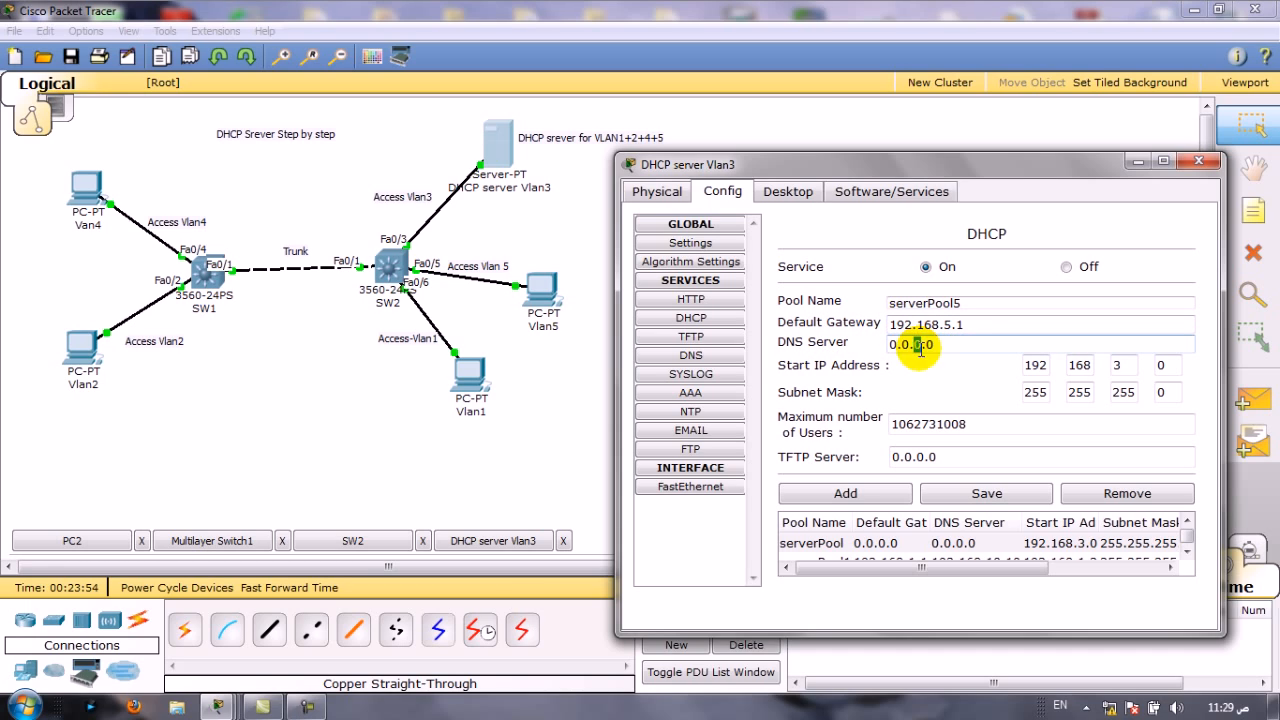
{"action": "triple_click", "coordinate": [966, 344]}
{"action": "type", "text": "192.168.10.10"}
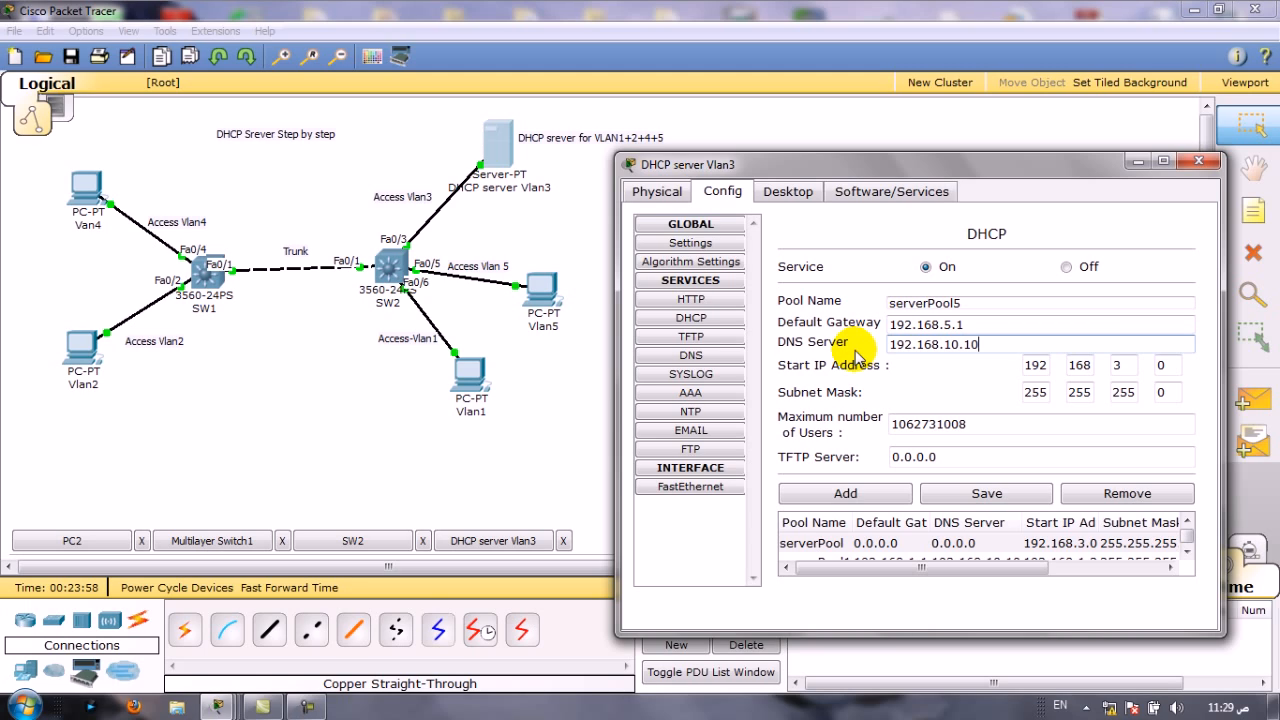
{"action": "double_click", "coordinate": [1118, 366]}
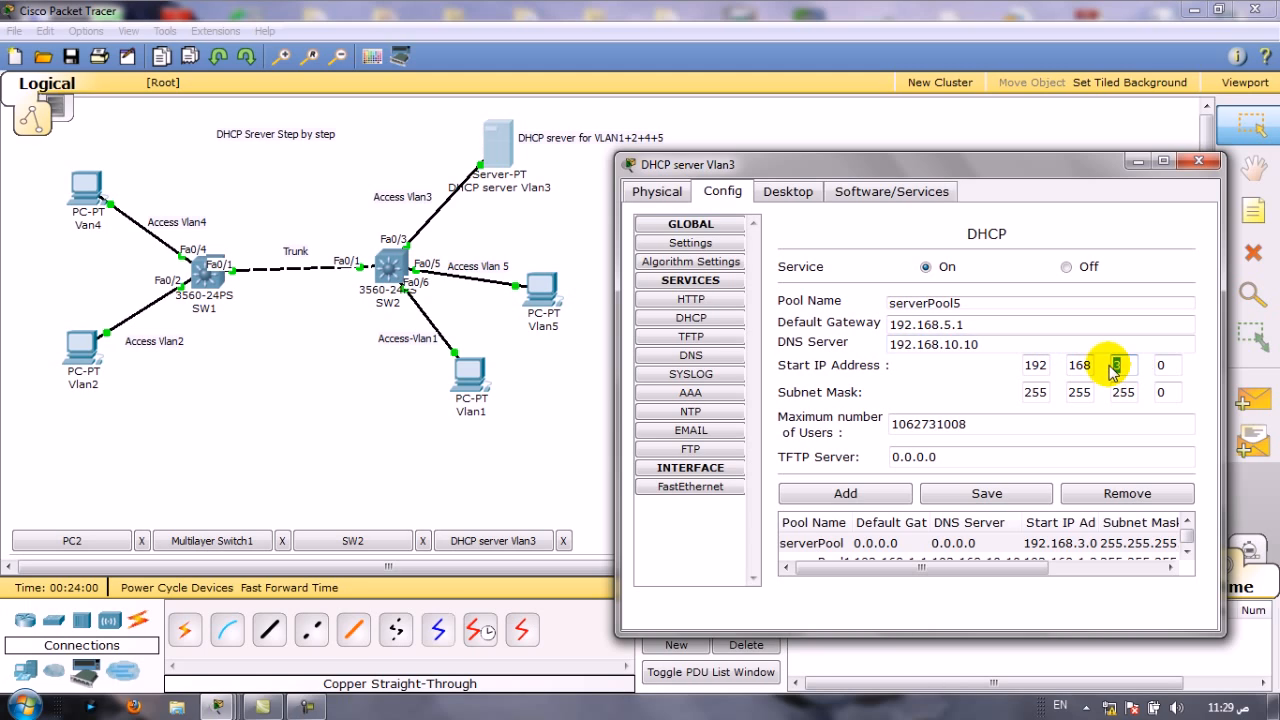
{"action": "double_click", "coordinate": [1160, 366]}
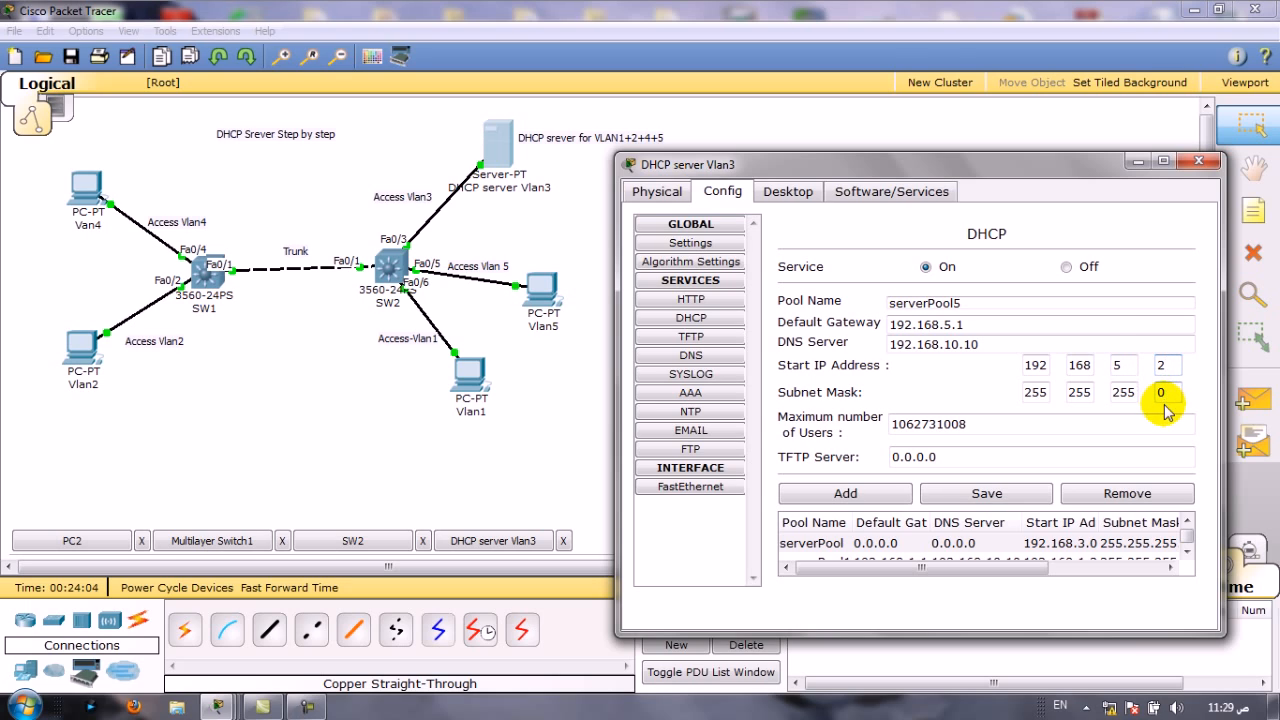
{"action": "left_click", "coordinate": [889, 493]}
Check the settings of the serverPool5 and serverPool4 entries in the DHCP pool list
{"action": "left_click", "coordinate": [1187, 552]}
{"action": "left_click", "coordinate": [1187, 552]}
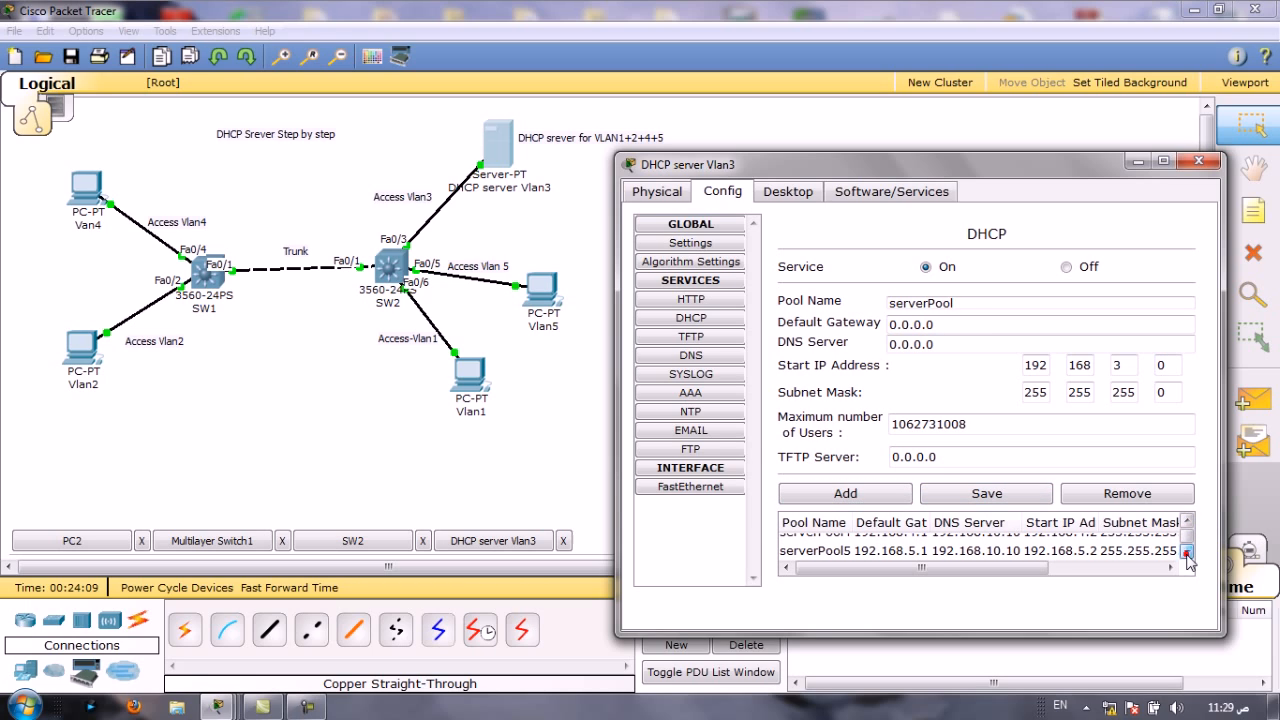
{"action": "left_click", "coordinate": [1125, 551]}
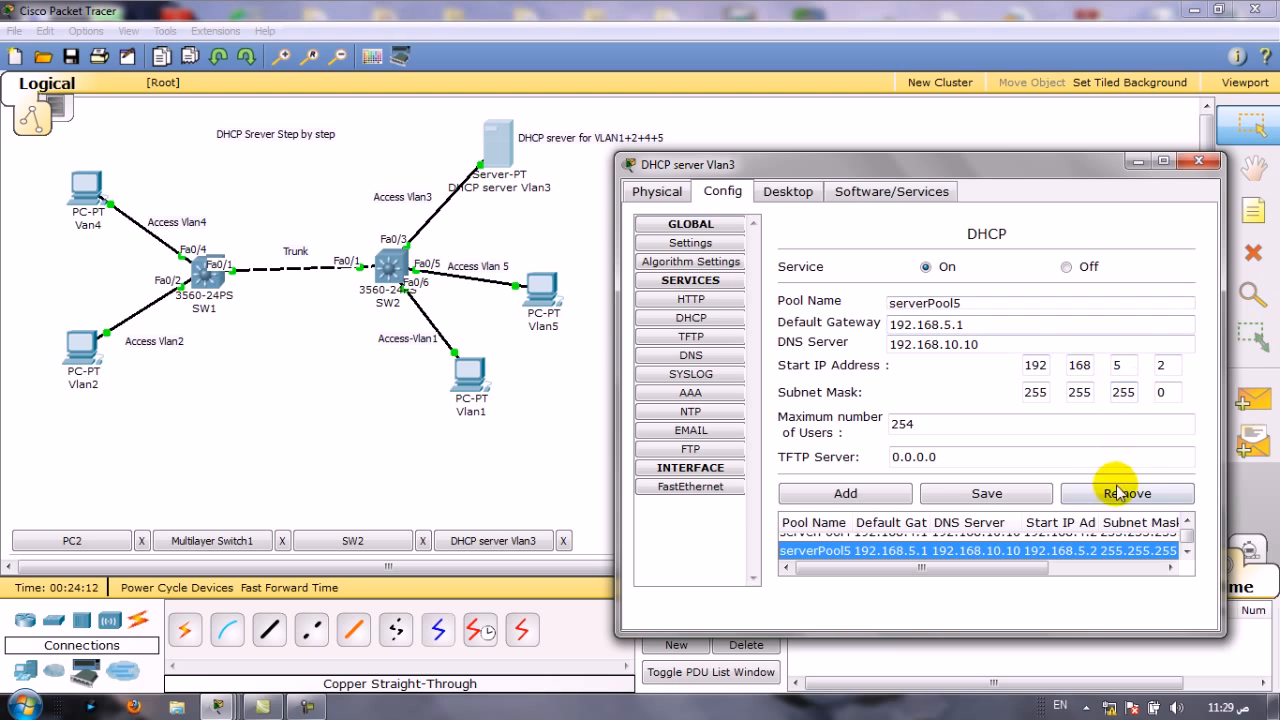
{"action": "left_click", "coordinate": [1101, 536]}
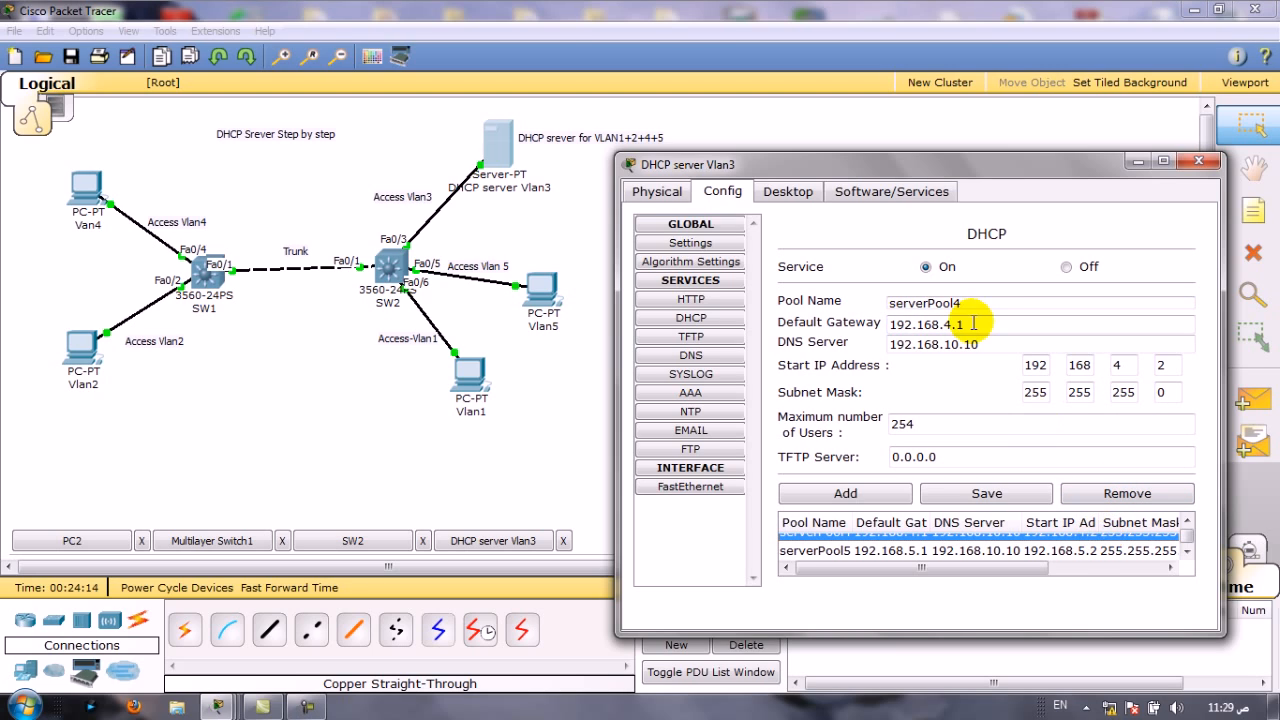
Check the settings of the serverPool2, serverPool1 and serverPool entries in the DHCP pool list, and minimize the server window
{"action": "left_click", "coordinate": [1187, 521]}
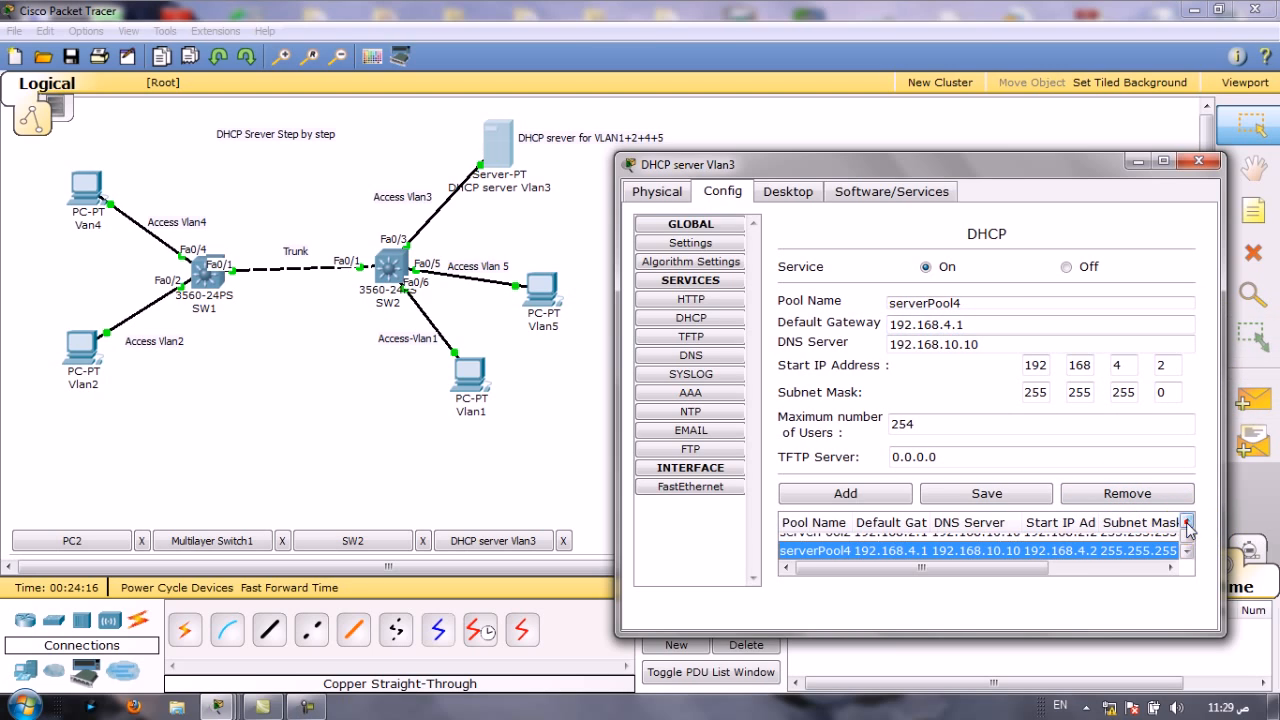
{"action": "left_click", "coordinate": [1153, 536]}
{"action": "left_click", "coordinate": [1154, 541]}
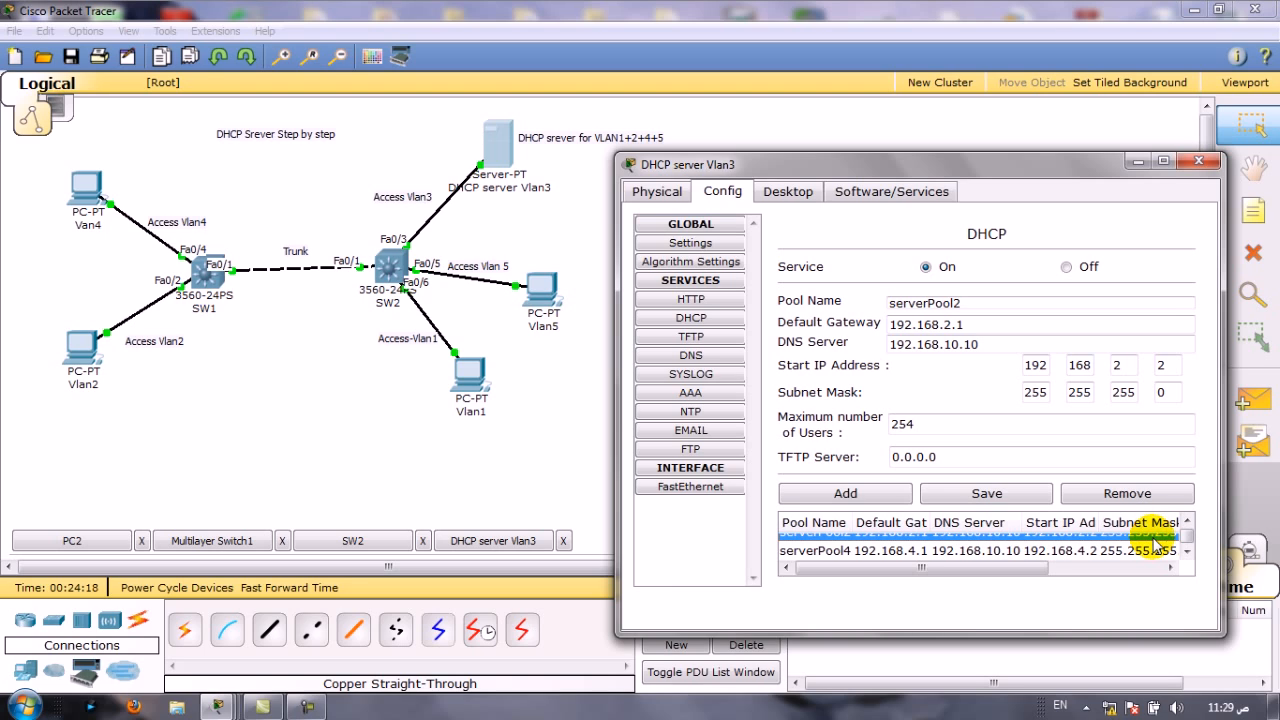
{"action": "left_click", "coordinate": [1187, 521]}
{"action": "left_click", "coordinate": [1153, 551]}
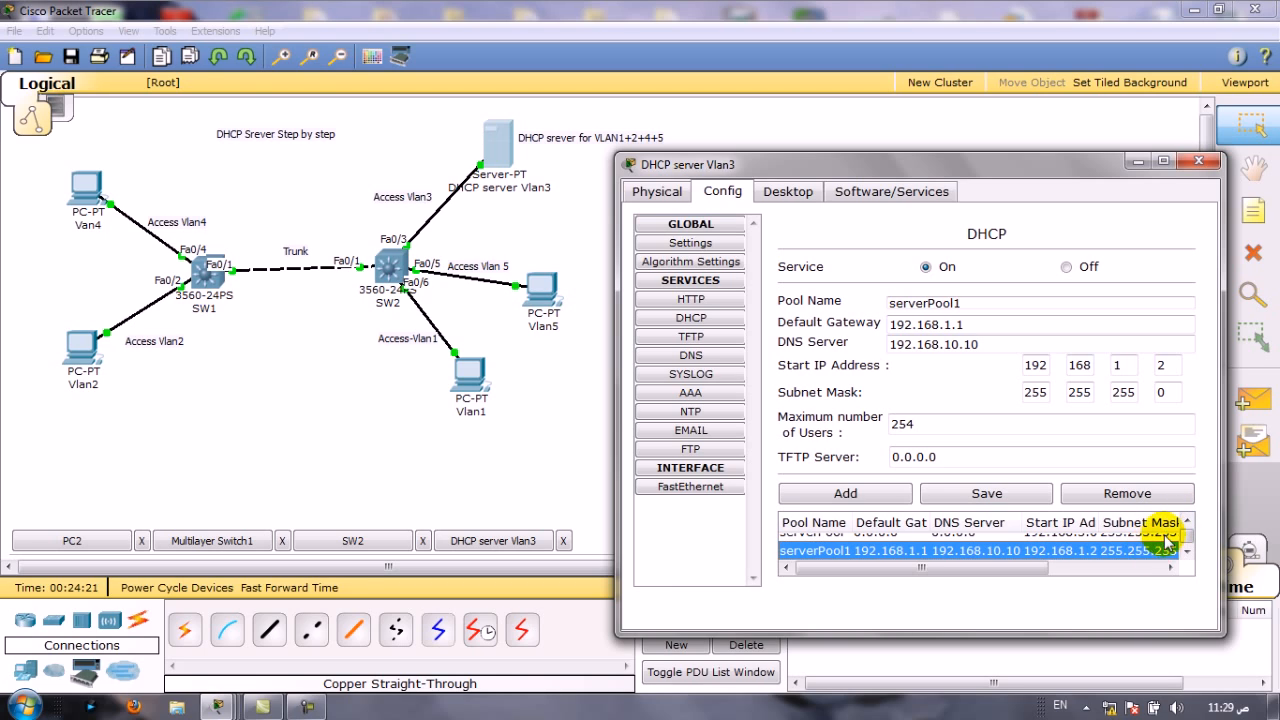
{"action": "left_click", "coordinate": [1187, 522]}
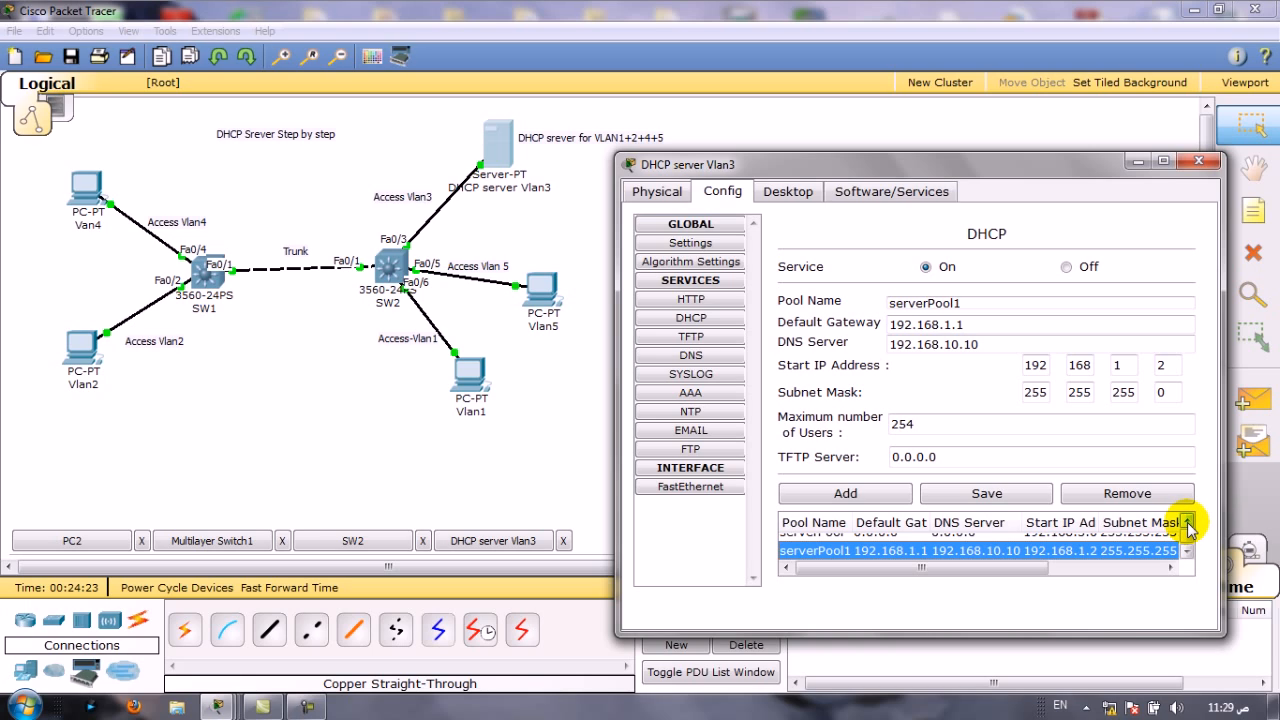
{"action": "left_click", "coordinate": [1187, 522]}
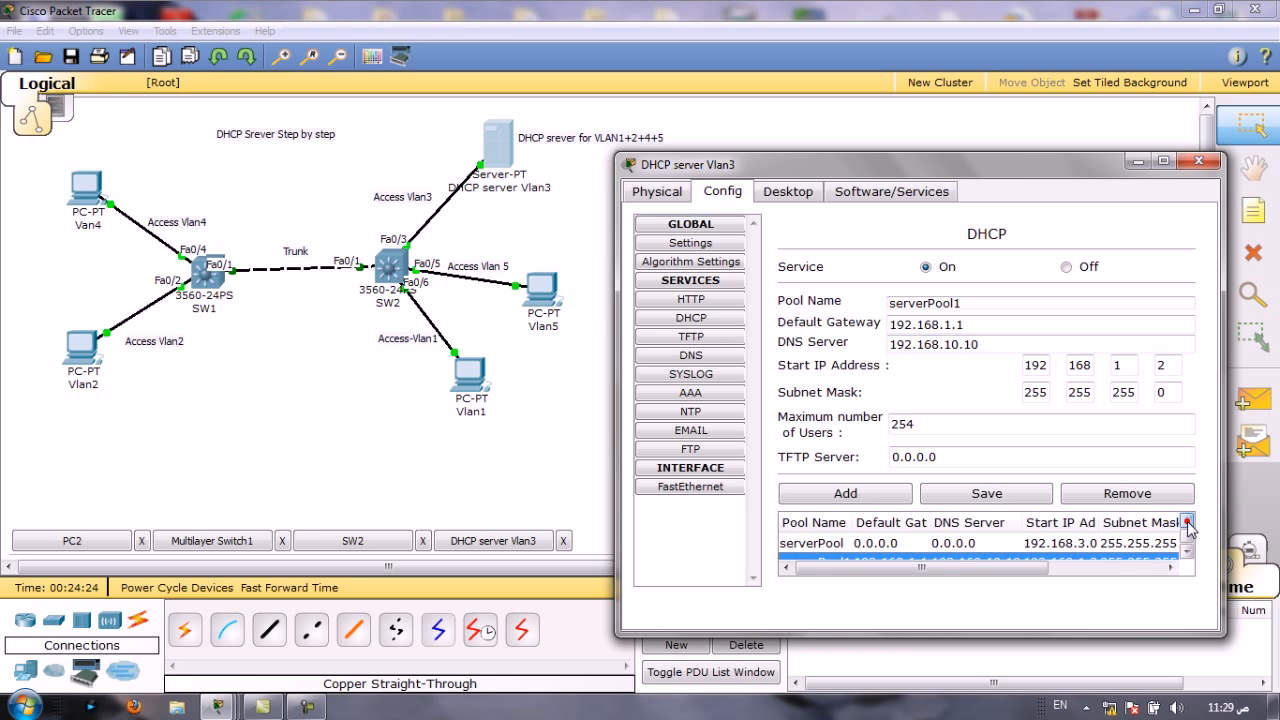
{"action": "left_click", "coordinate": [1128, 544]}
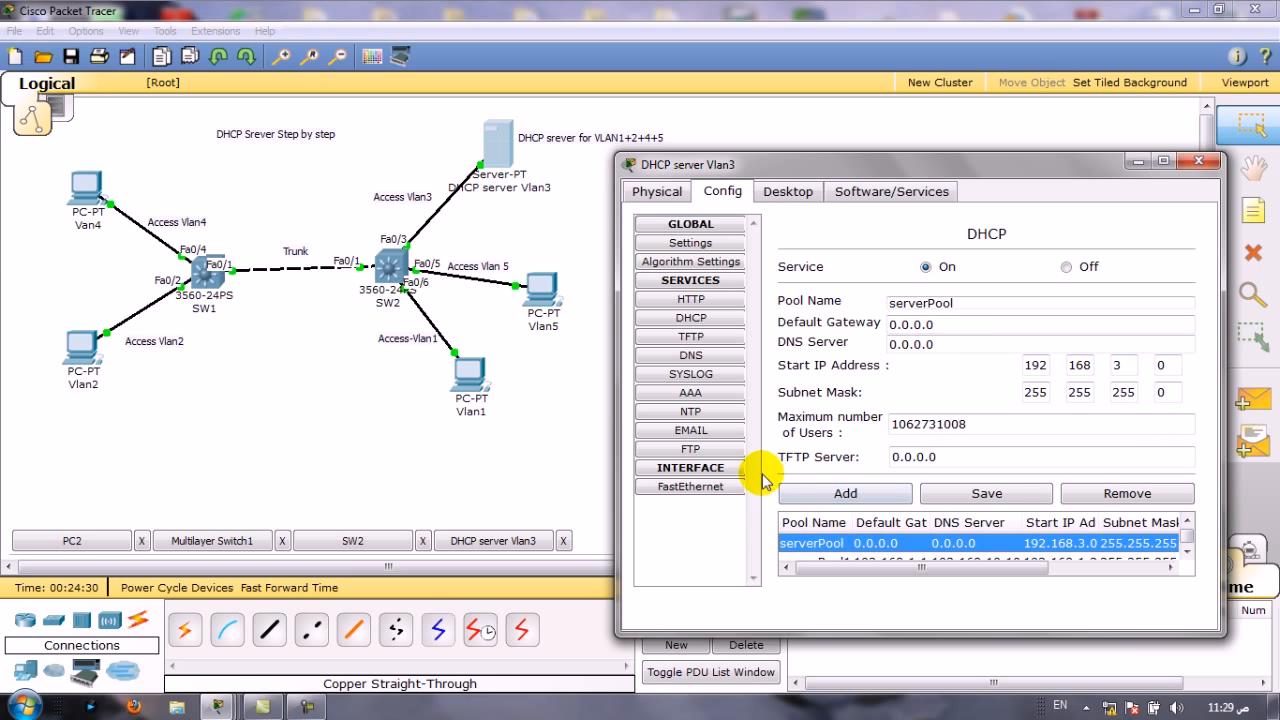
{"action": "left_click", "coordinate": [1136, 166]}
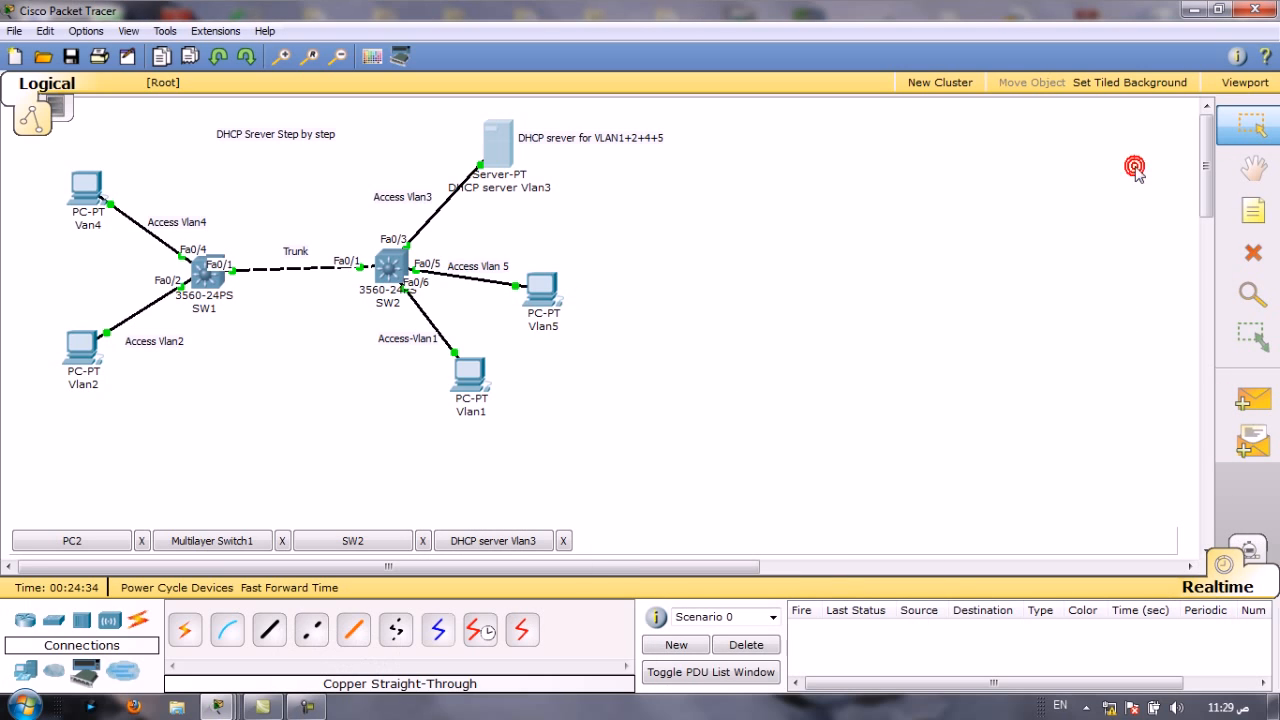
Set the Vlan5 PC's IP configuration to DHCP and minimize its window
{"action": "left_click", "coordinate": [541, 298]}
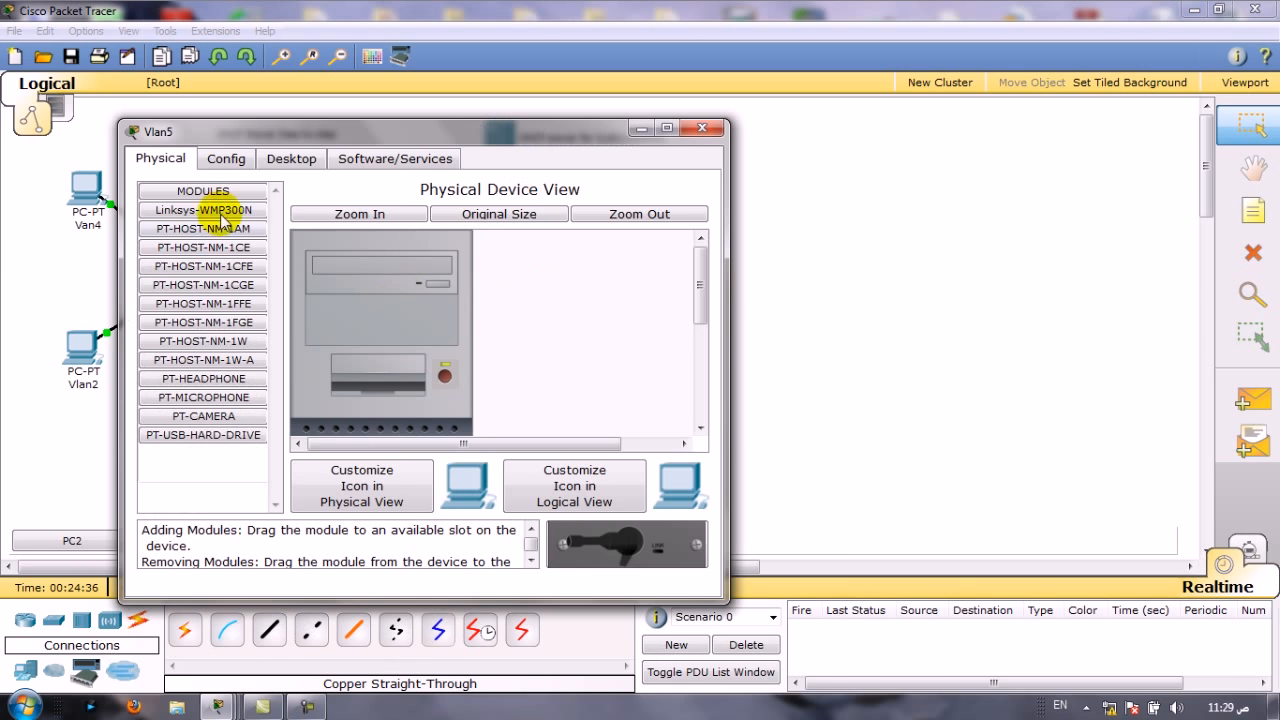
{"action": "left_click", "coordinate": [300, 158]}
{"action": "left_click", "coordinate": [203, 237]}
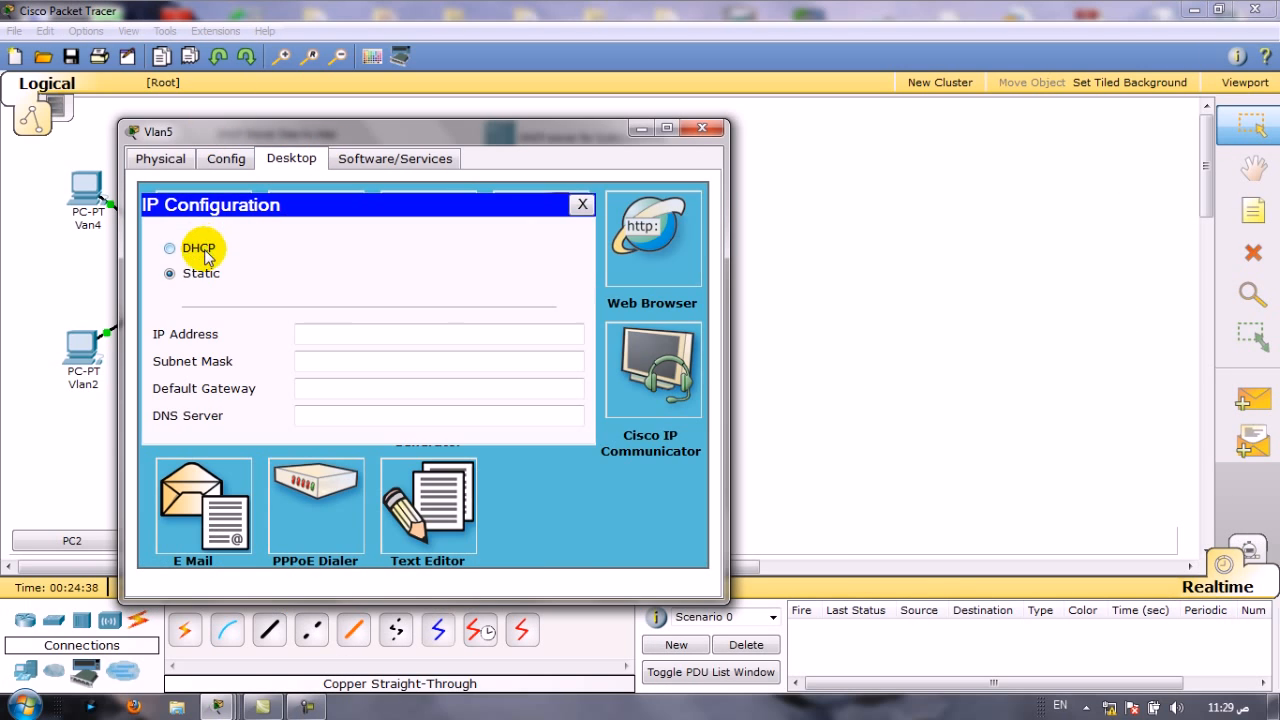
{"action": "left_click", "coordinate": [203, 248]}
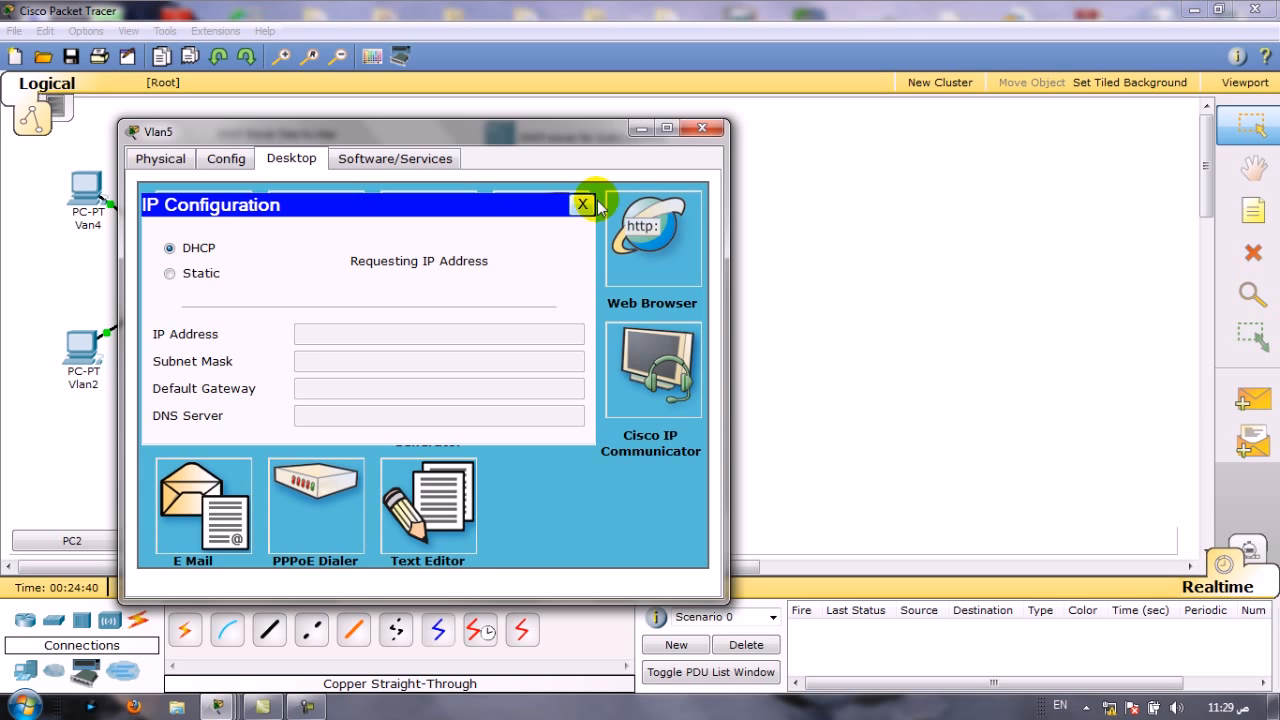
{"action": "left_click", "coordinate": [640, 128]}
Set the Vlan1 PC's IP configuration to DHCP and minimize its window
{"action": "left_click", "coordinate": [474, 366]}
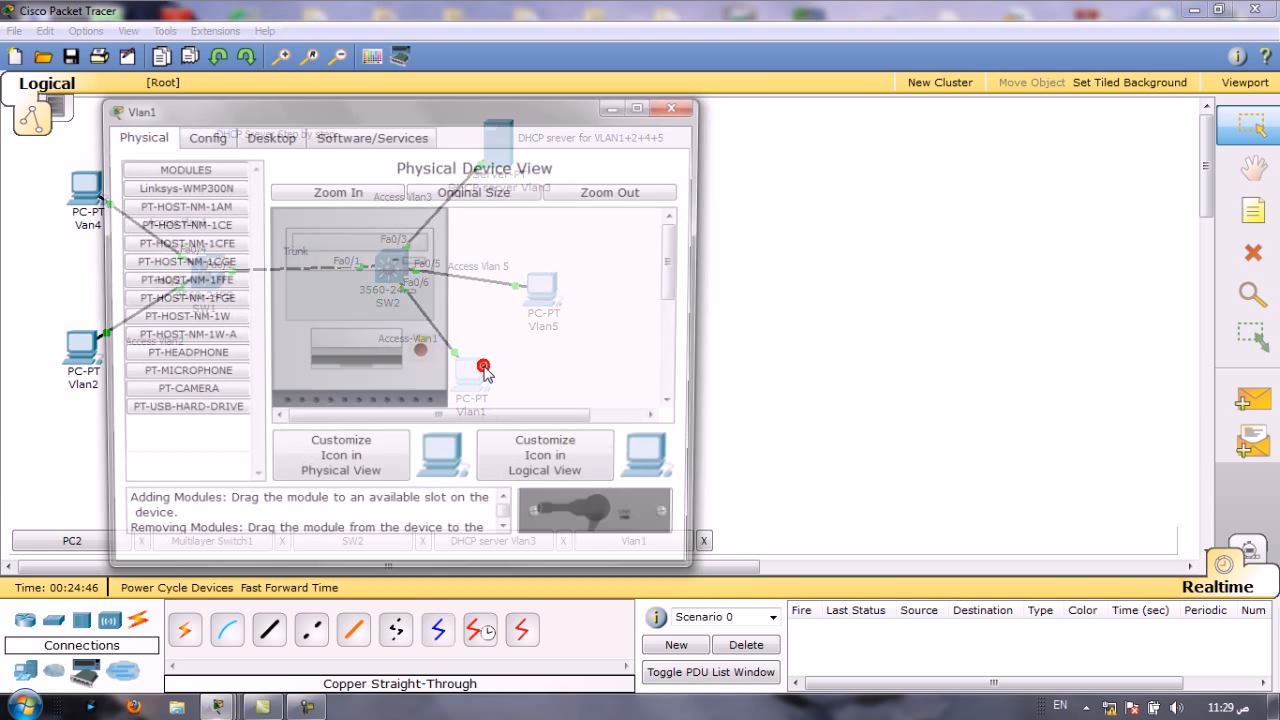
{"action": "left_click", "coordinate": [218, 138]}
{"action": "left_click", "coordinate": [288, 135]}
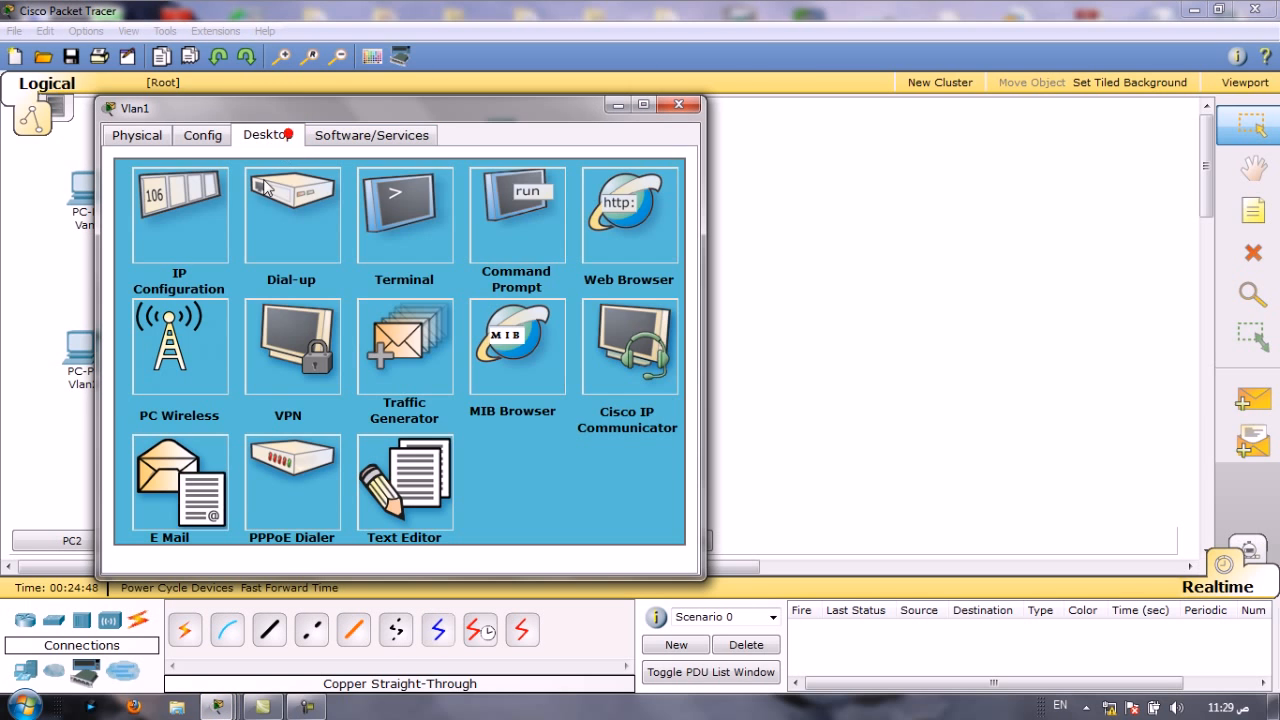
{"action": "left_click", "coordinate": [208, 204]}
{"action": "left_click", "coordinate": [146, 224]}
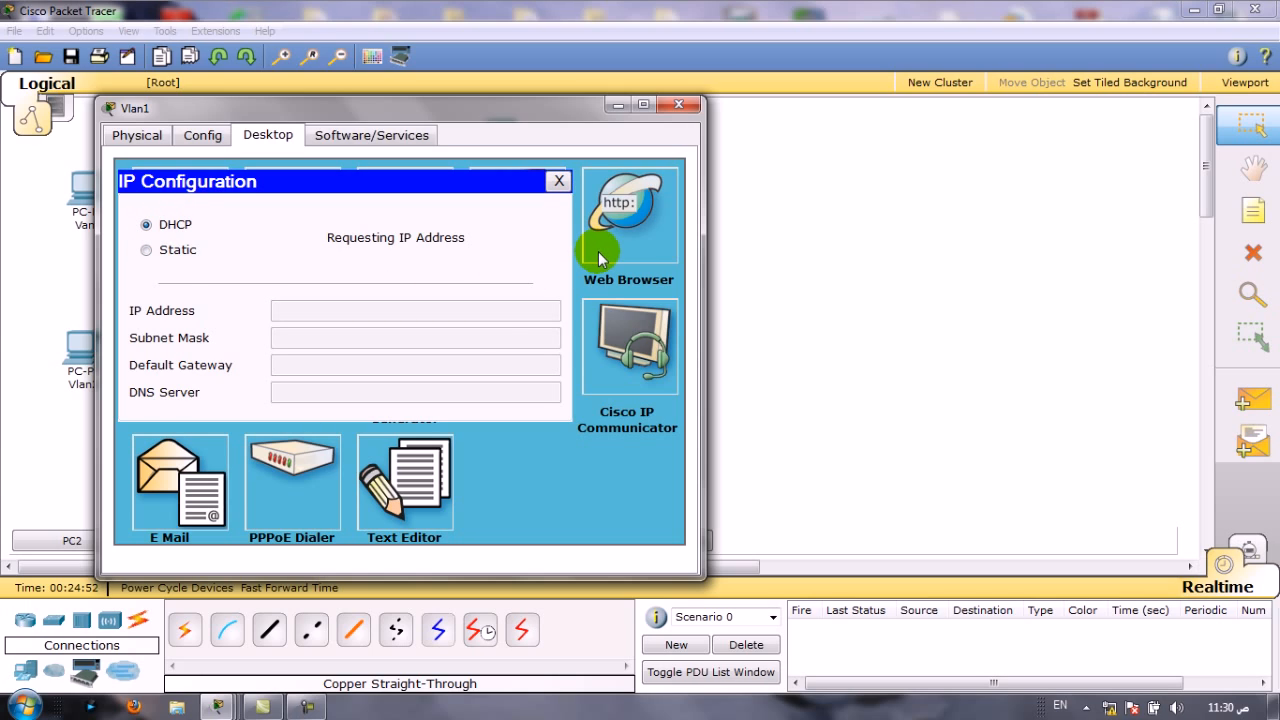
{"action": "left_click", "coordinate": [564, 181]}
{"action": "left_click", "coordinate": [620, 106]}
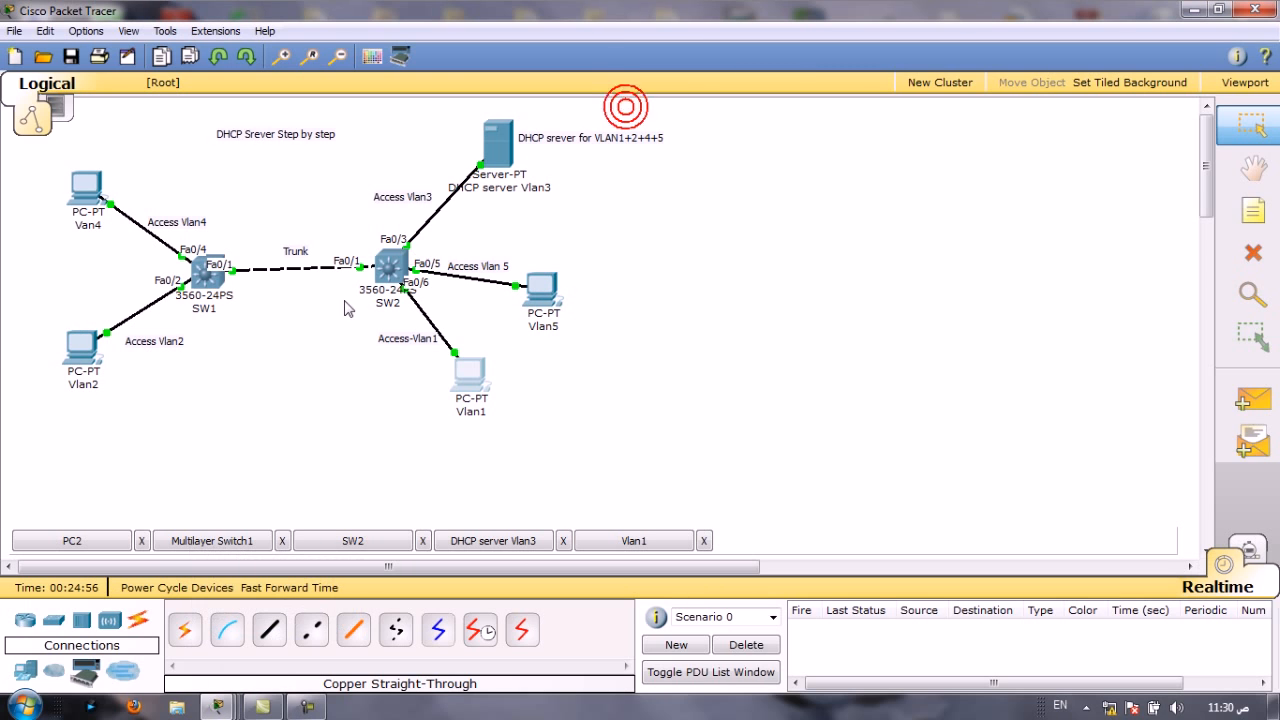
Set the Van4 PC's IP configuration to DHCP and minimize its window
{"action": "left_click", "coordinate": [87, 180]}
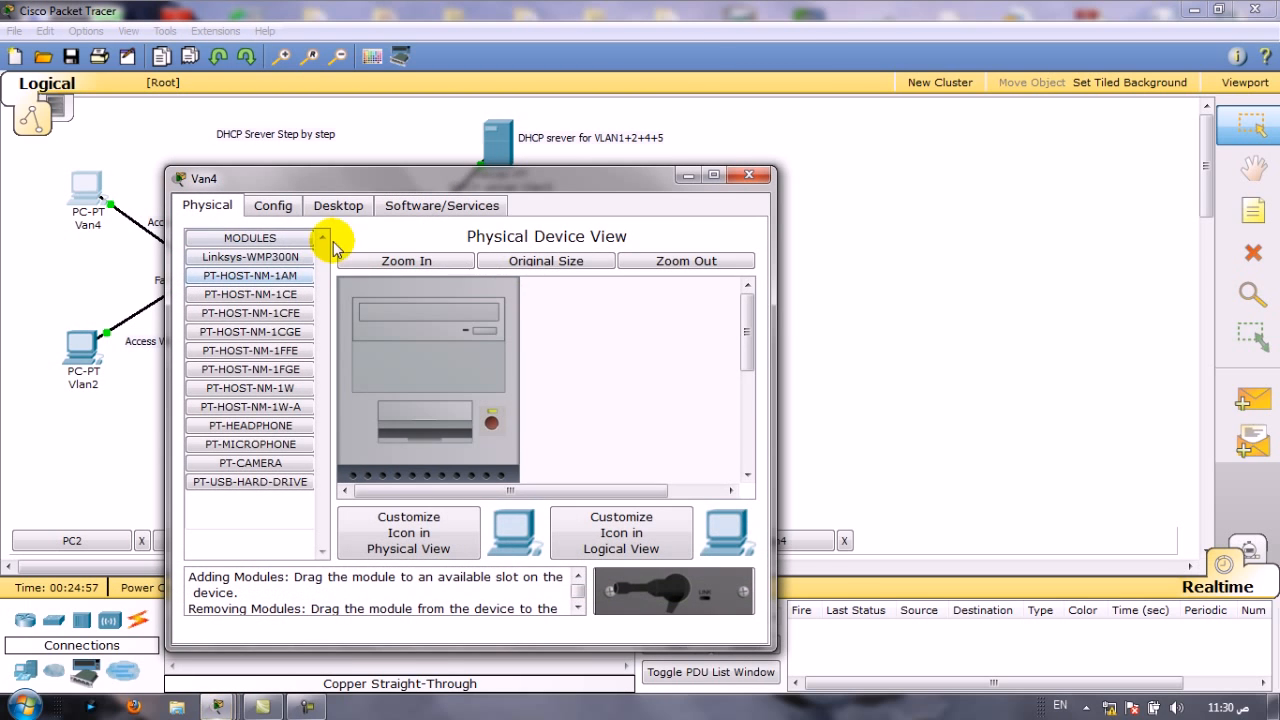
{"action": "left_click", "coordinate": [339, 207]}
{"action": "left_click", "coordinate": [260, 318]}
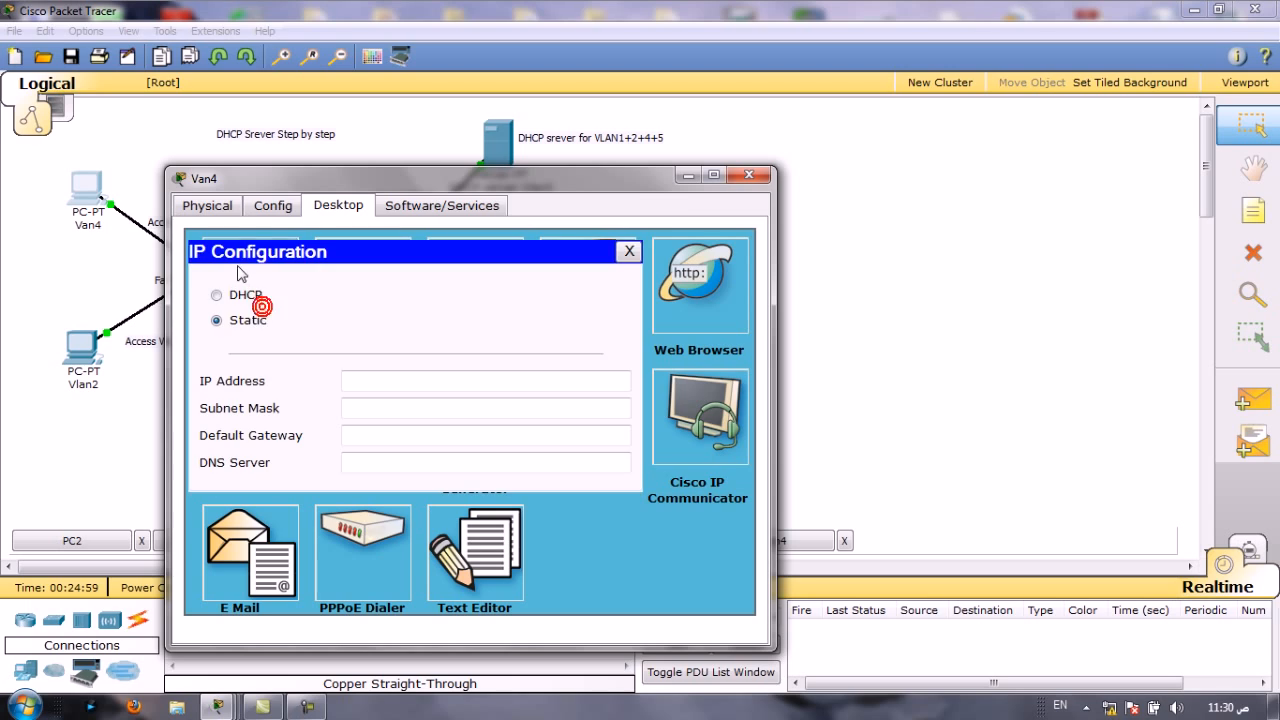
{"action": "left_click", "coordinate": [232, 292]}
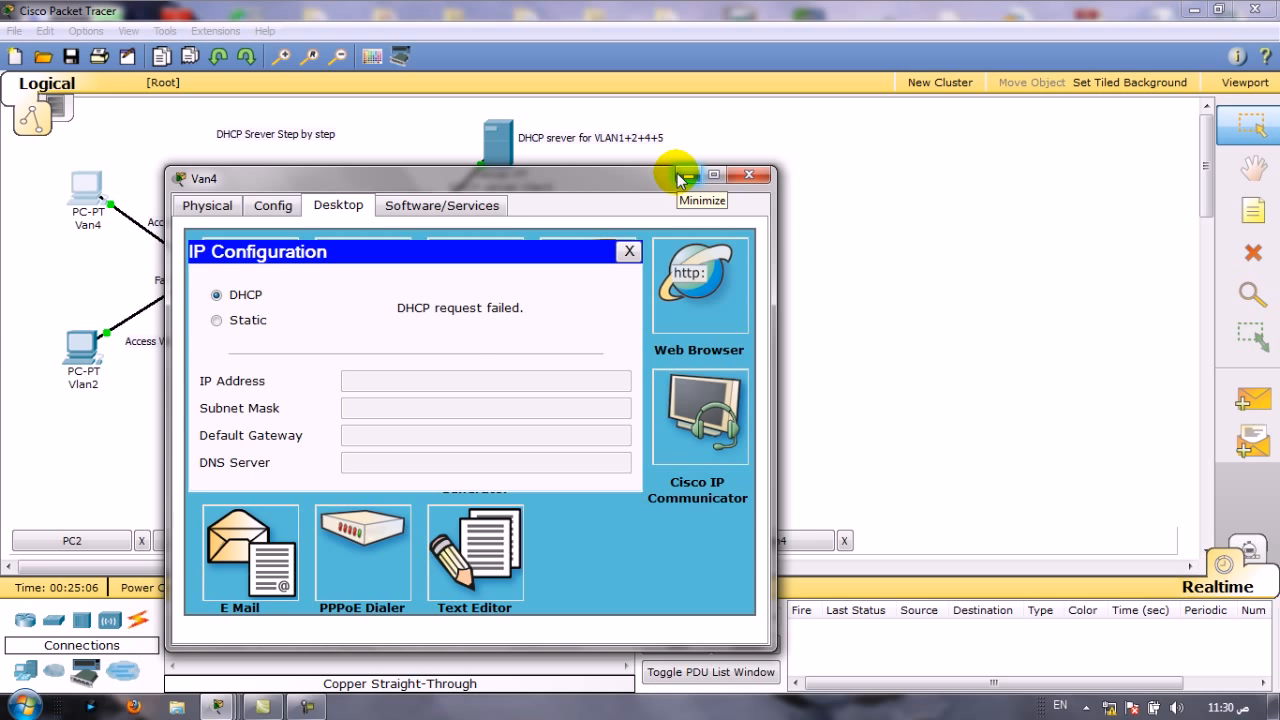
{"action": "left_click", "coordinate": [678, 175]}
Set the Vlan2 PC's IP configuration to DHCP and minimize its window
{"action": "left_click", "coordinate": [78, 346]}
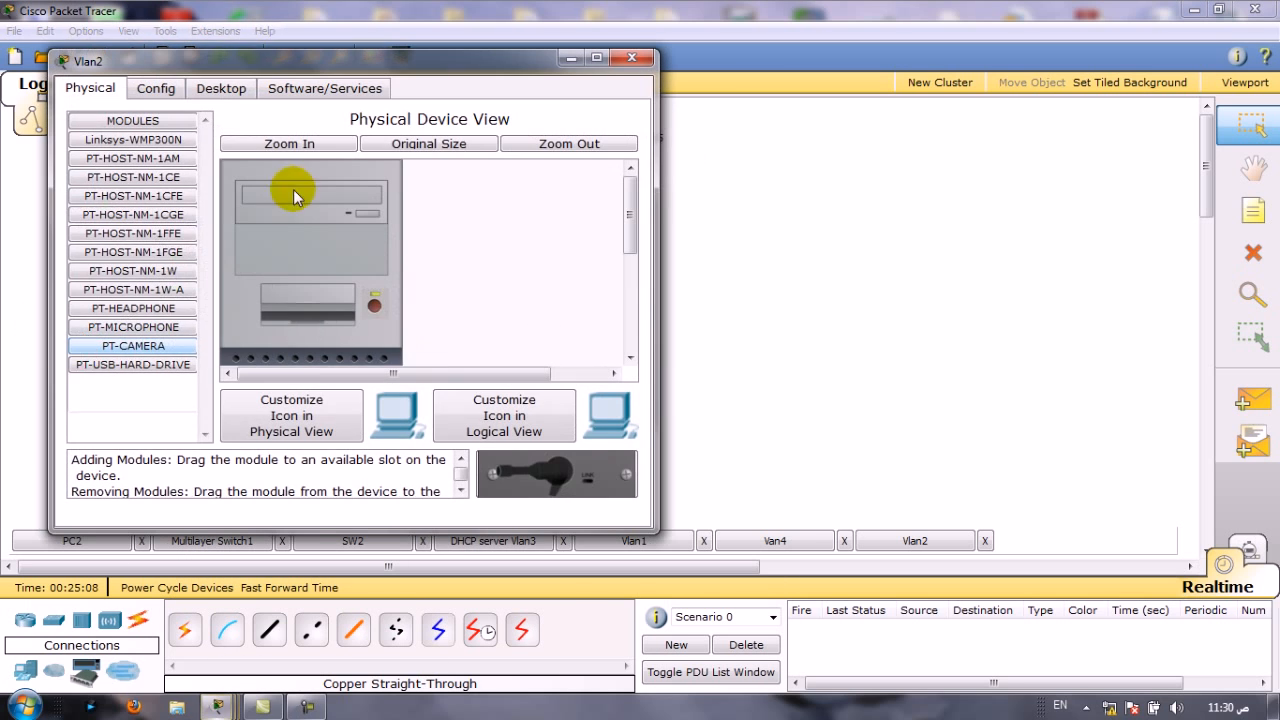
{"action": "left_click", "coordinate": [224, 86]}
{"action": "left_click", "coordinate": [162, 211]}
{"action": "left_click", "coordinate": [112, 177]}
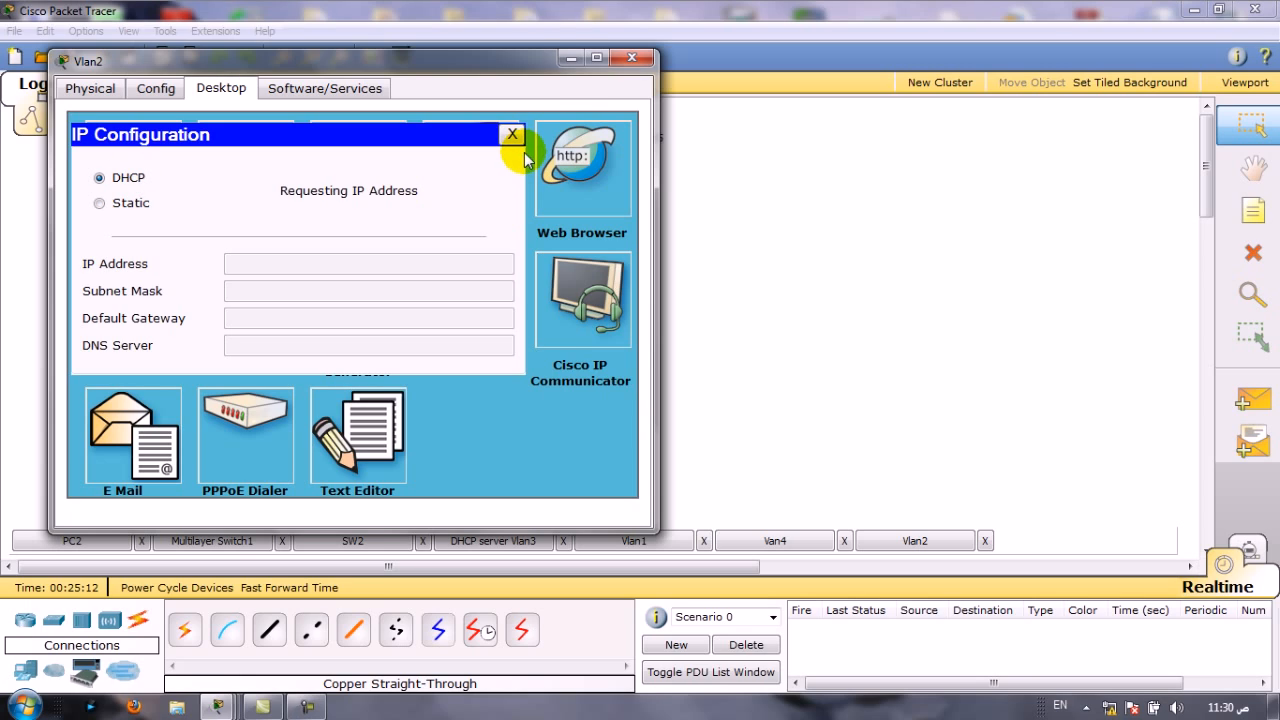
{"action": "left_click", "coordinate": [566, 56]}
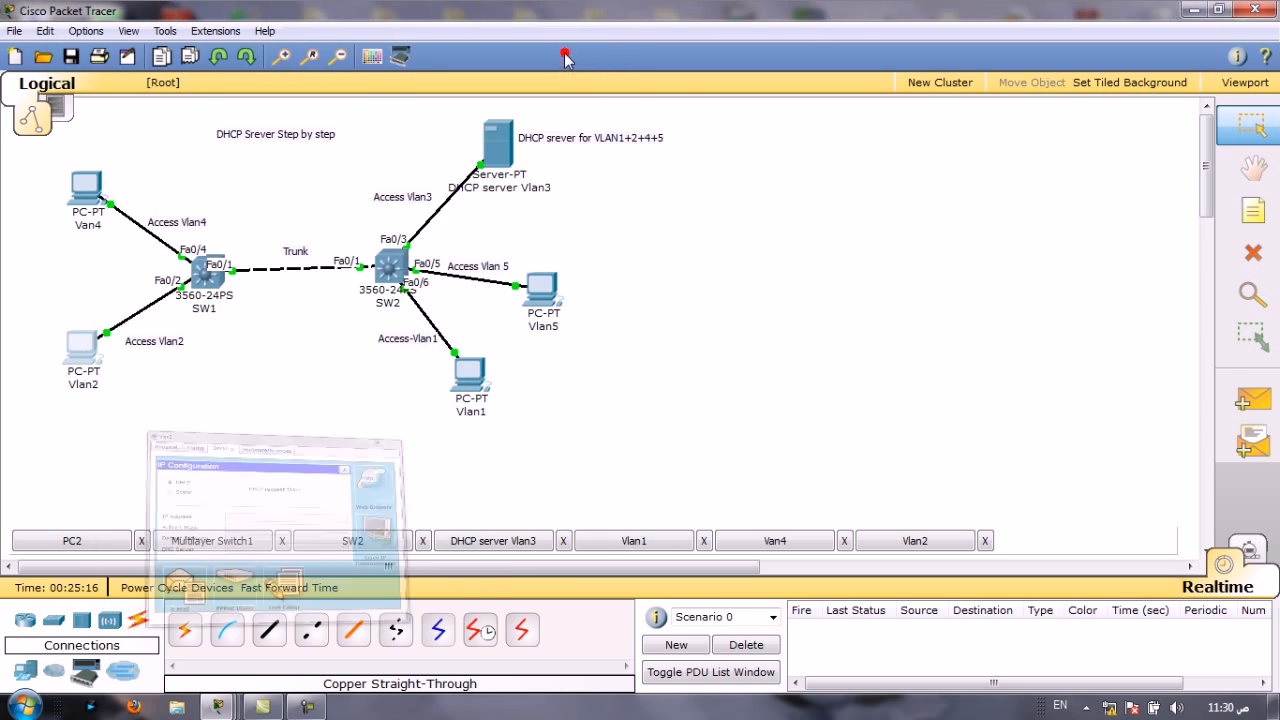
Leave configuration mode in SW2's command line and show its IP routing table with sho ip ro
{"action": "left_click", "coordinate": [415, 272]}
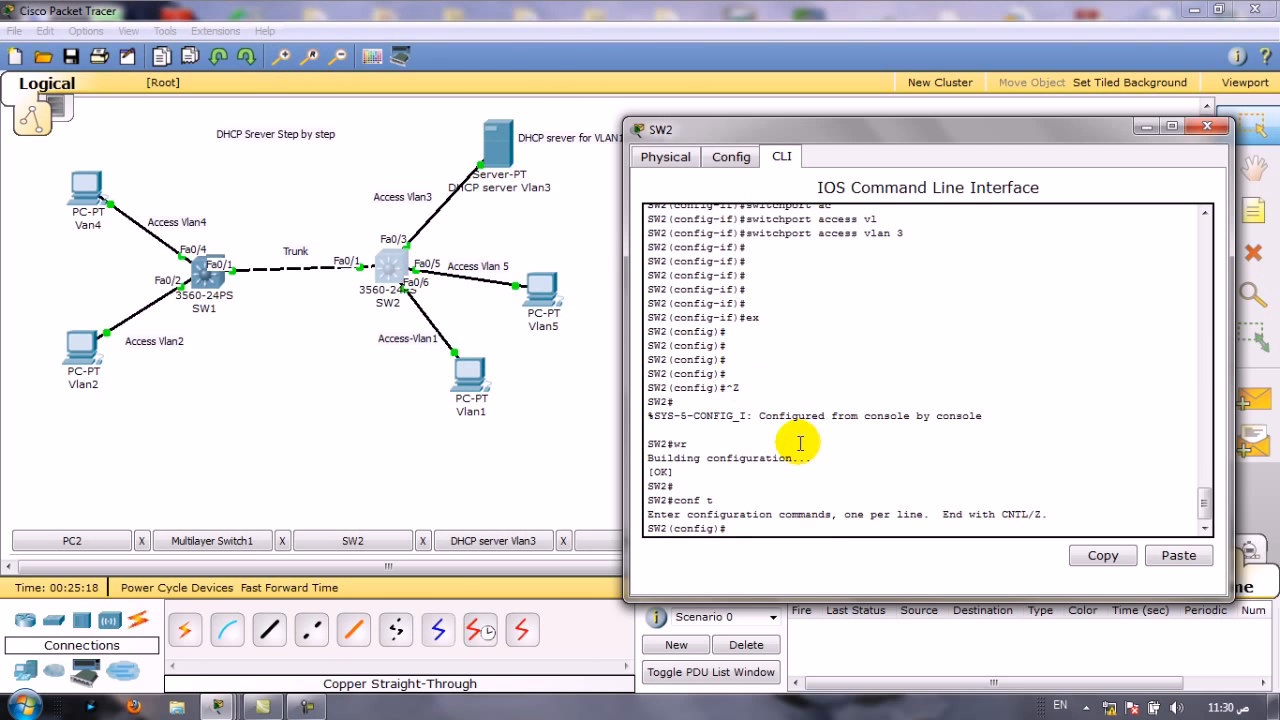
{"action": "key", "text": "Return"}
{"action": "key", "text": "Return"}
{"action": "key", "text": "Return"}
{"action": "key", "text": "Return"}
{"action": "key", "text": "ctrl+z"}
{"action": "key", "text": "Return"}
{"action": "key", "text": "Return"}
{"action": "key", "text": "Return"}
{"action": "key", "text": "Return"}
{"action": "key", "text": "Return"}
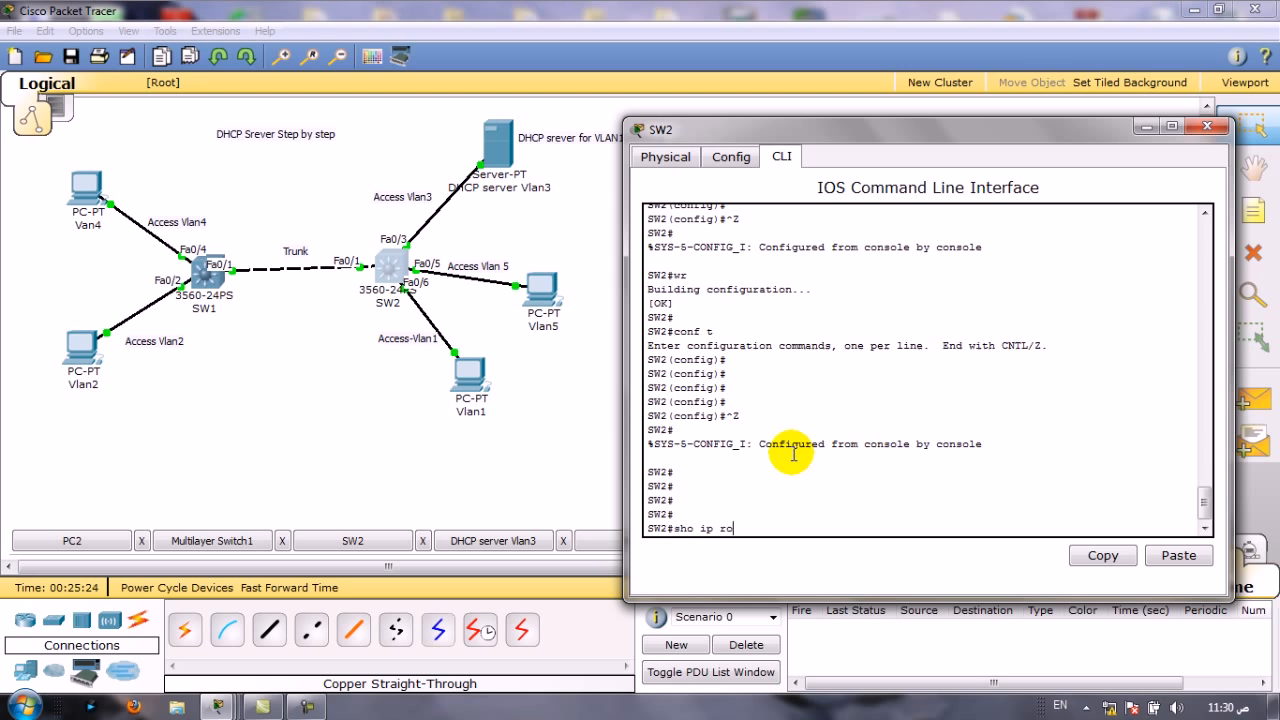
{"action": "key", "text": "Return"}
Show SW2's running configuration with sho run and examine the port settings and the VLAN interface IP addresses
{"action": "type", "text": "sho"}
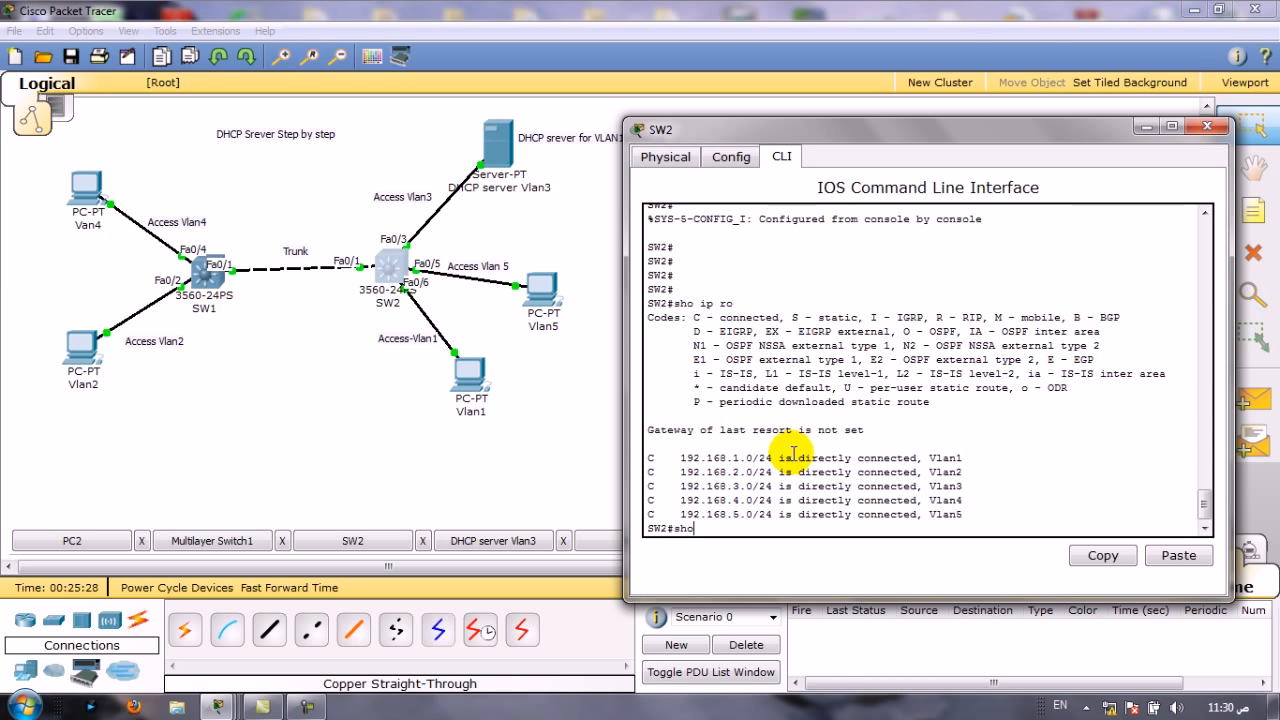
{"action": "type", "text": " run"}
{"action": "key", "text": "Return"}
{"action": "key", "text": "Return"}
{"action": "key", "text": "Return"}
{"action": "key", "text": "Return"}
{"action": "key", "text": "Return"}
{"action": "key", "text": "Return"}
{"action": "key", "text": "Return"}
{"action": "key", "text": "Return"}
{"action": "key", "text": "Return"}
{"action": "key", "text": "Return"}
{"action": "key", "text": "Return"}
{"action": "key", "text": "Return"}
{"action": "key", "text": "Return"}
{"action": "key", "text": "Return"}
{"action": "key", "text": "Return"}
{"action": "key", "text": "Return"}
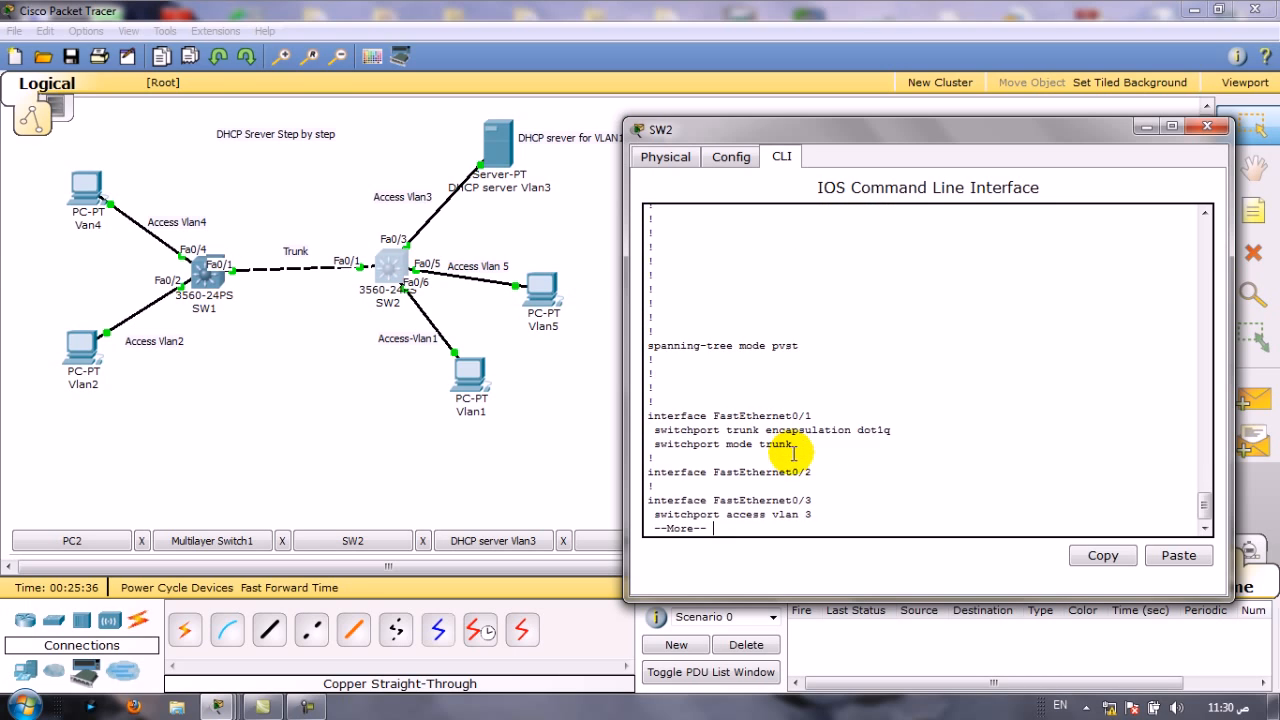
{"action": "key", "text": "Return"}
{"action": "key", "text": "Return"}
{"action": "key", "text": "Return"}
{"action": "mouse_move", "coordinate": [1206, 508]}
{"action": "left_mouse_down"}
{"action": "mouse_move", "coordinate": [1206, 478]}
{"action": "mouse_move", "coordinate": [1206, 515]}
{"action": "left_mouse_up"}
{"action": "key", "text": "space"}
{"action": "key", "text": "space"}
{"action": "key", "text": "space"}
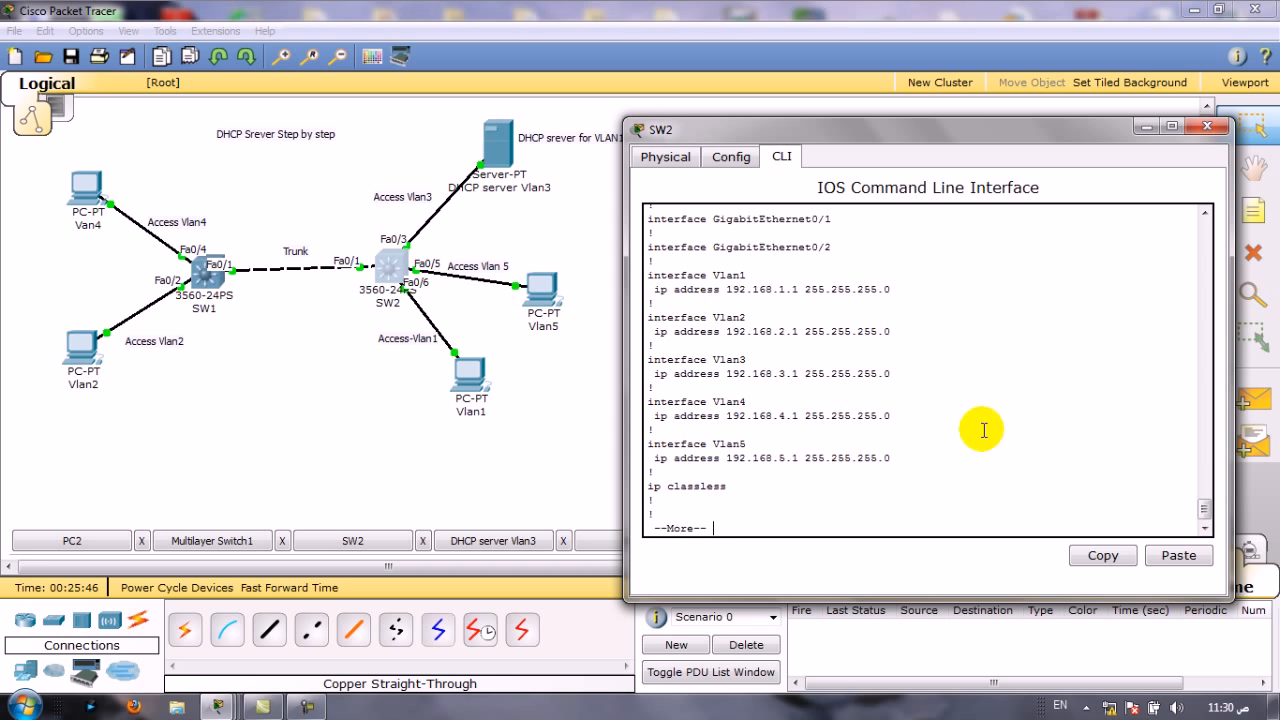
{"action": "left_click", "coordinate": [970, 333]}
{"action": "key", "text": "Return"}
{"action": "key", "text": "Return"}
{"action": "key", "text": "Return"}
{"action": "key", "text": "Return"}
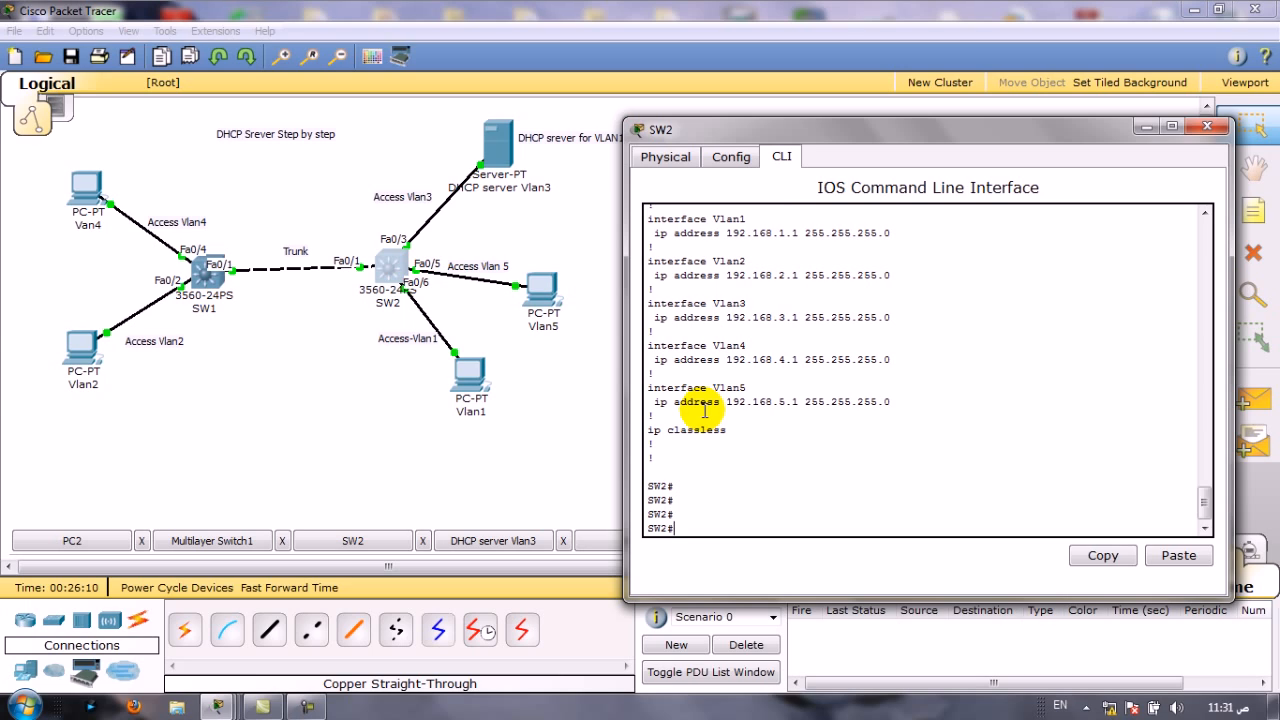
Enter global configuration mode on SW2 with conf t and open the interface configuration for VLAN 1
{"action": "type", "text": "t"}
{"action": "key", "text": "Return"}
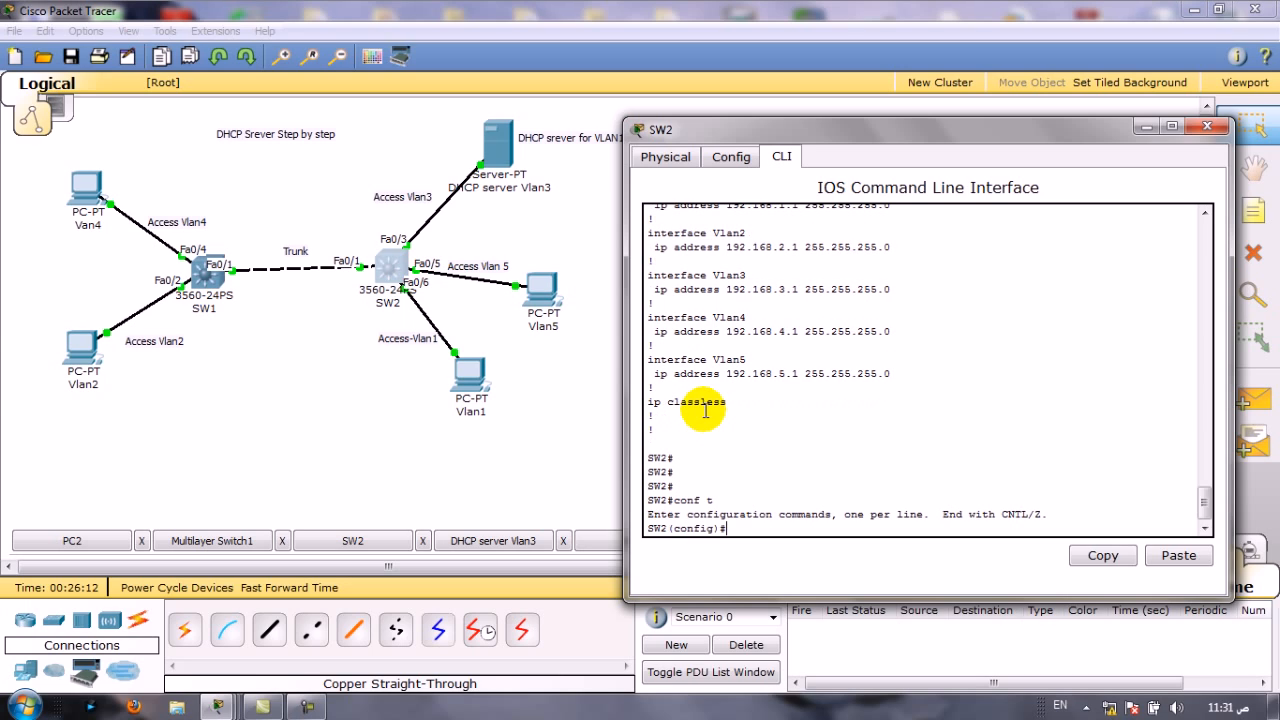
{"action": "type", "text": "int vl"}
{"action": "key", "text": "Tab"}
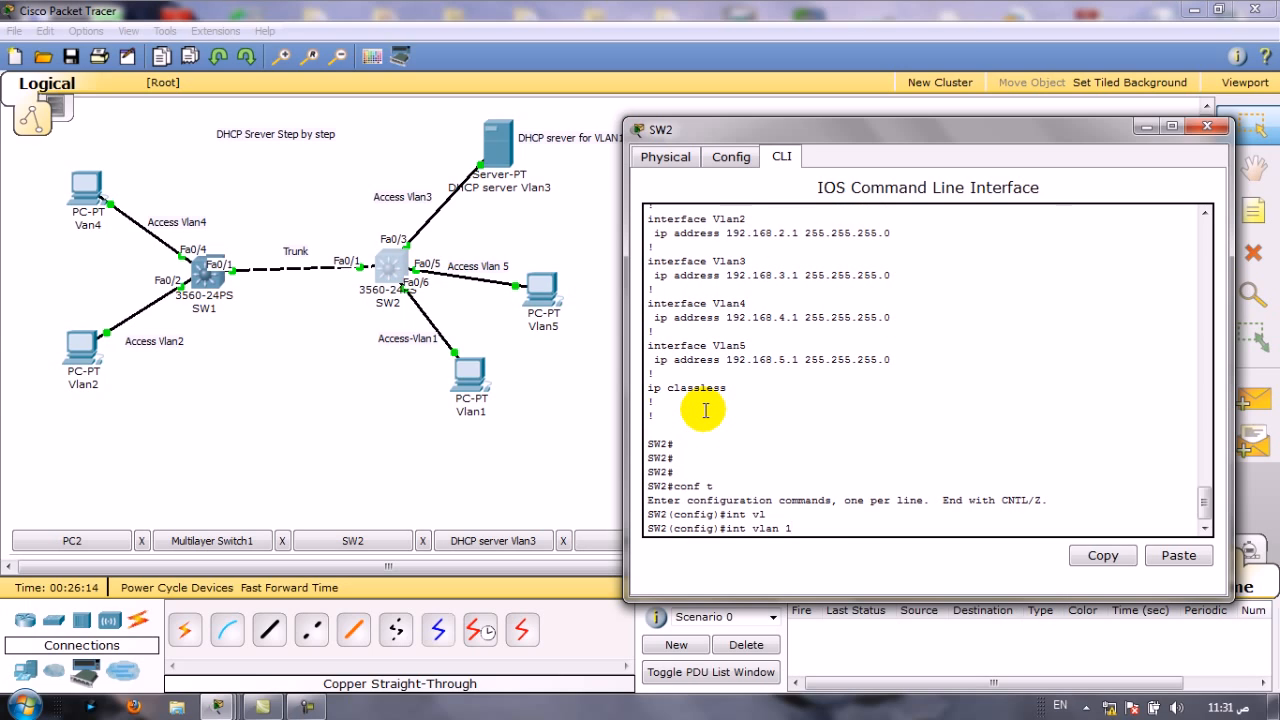
{"action": "key", "text": "Return"}
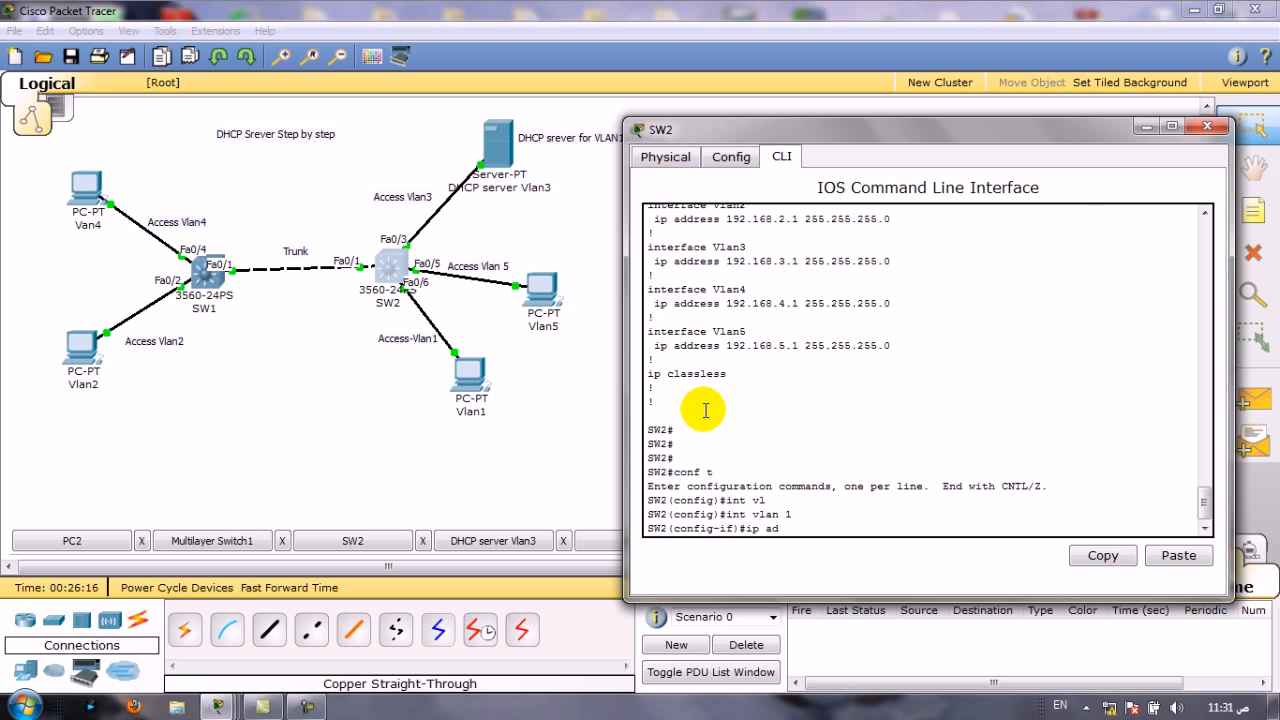
Try to find an ip dhcp command in the VLAN 1 interface configuration
{"action": "type", "text": "ip ad"}
{"action": "key", "text": "Tab"}
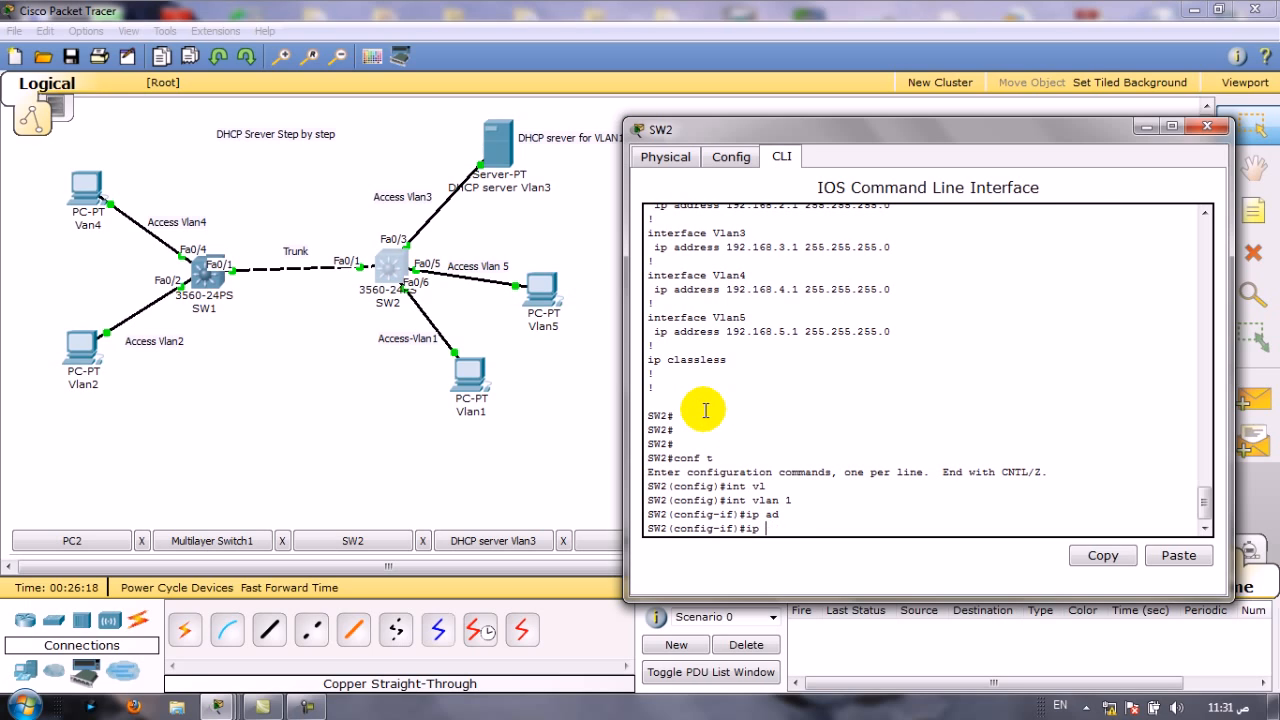
{"action": "type", "text": "dh"}
{"action": "key", "text": "Tab"}
{"action": "type", "text": "c?"}
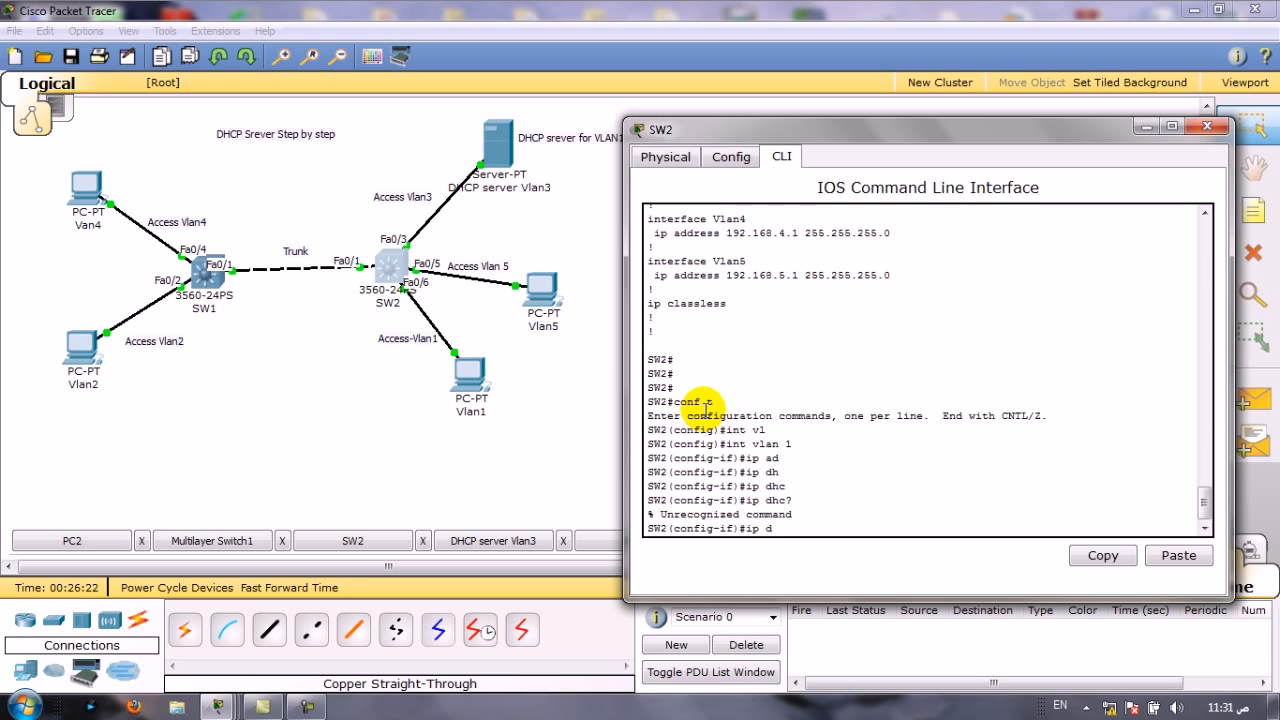
Look up the available ip hel commands in SW2's VLAN 1 interface configuration and enter ip helper-address, listing its arguments
{"action": "type", "text": "he"}
{"action": "key", "text": "Tab"}
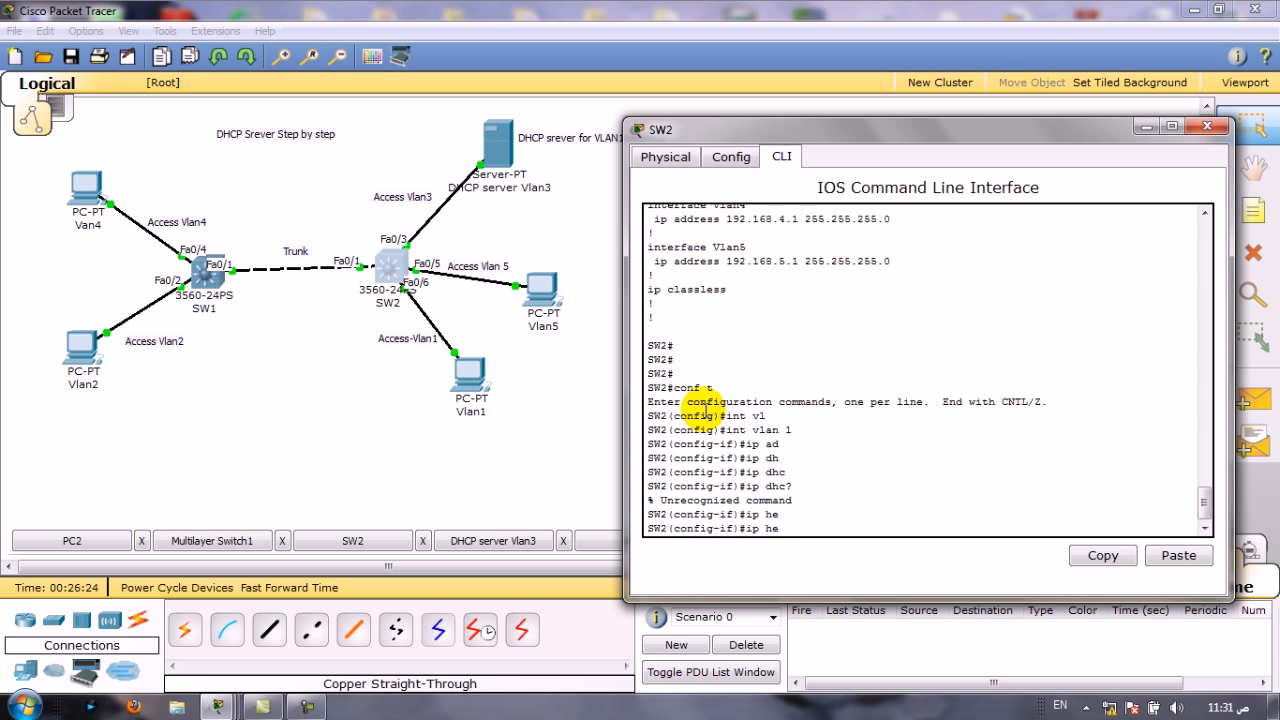
{"action": "type", "text": "l"}
{"action": "key", "text": "Tab"}
{"action": "type", "text": "?"}
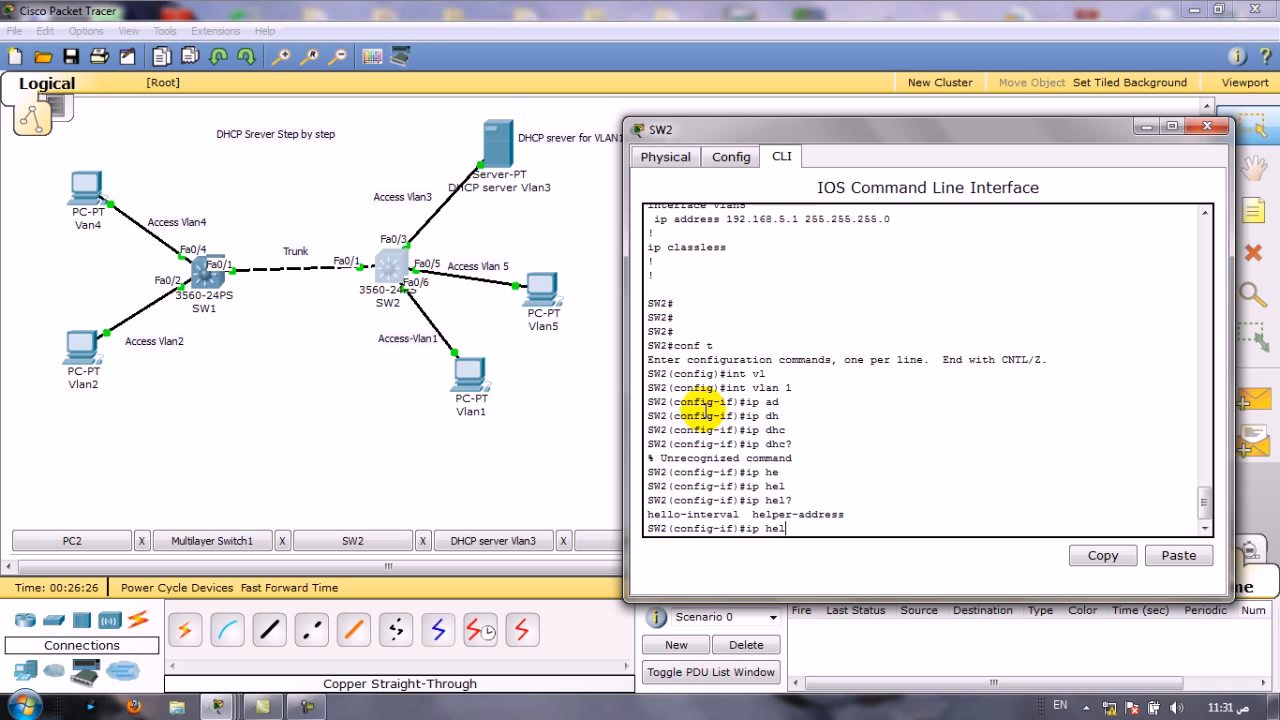
{"action": "type", "text": "per"}
{"action": "key", "text": "Tab"}
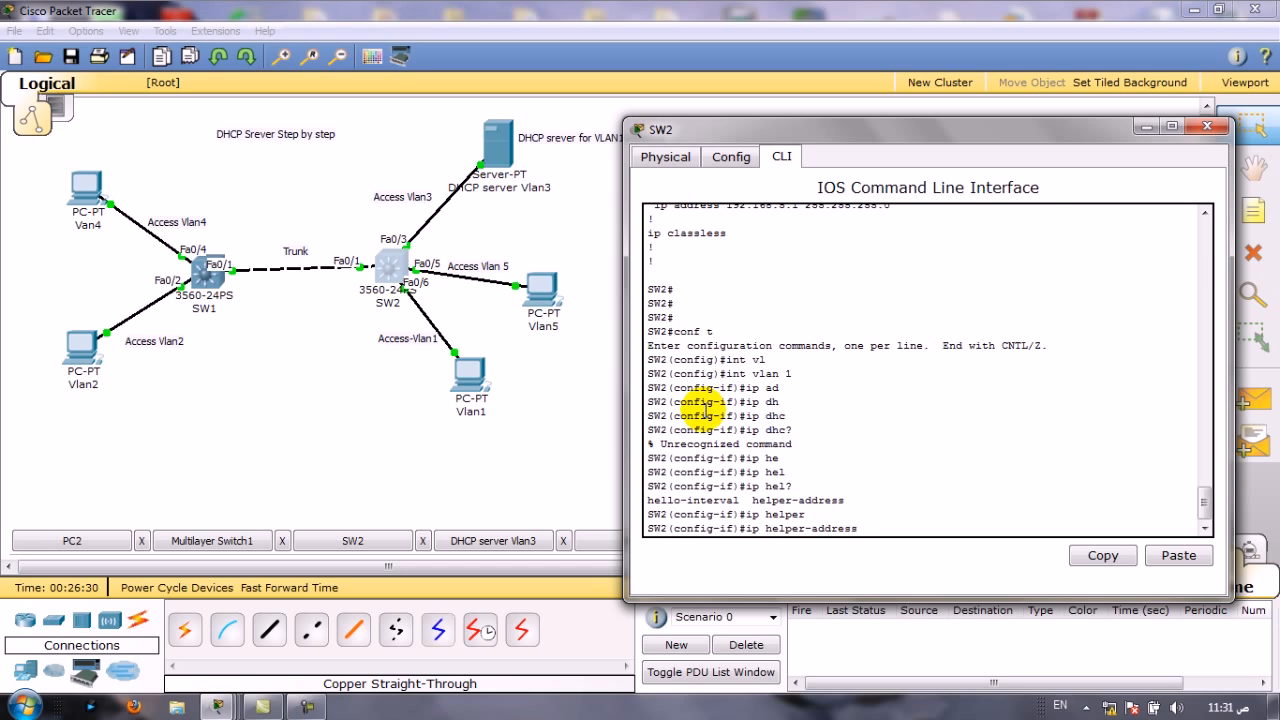
{"action": "type", "text": "?"}
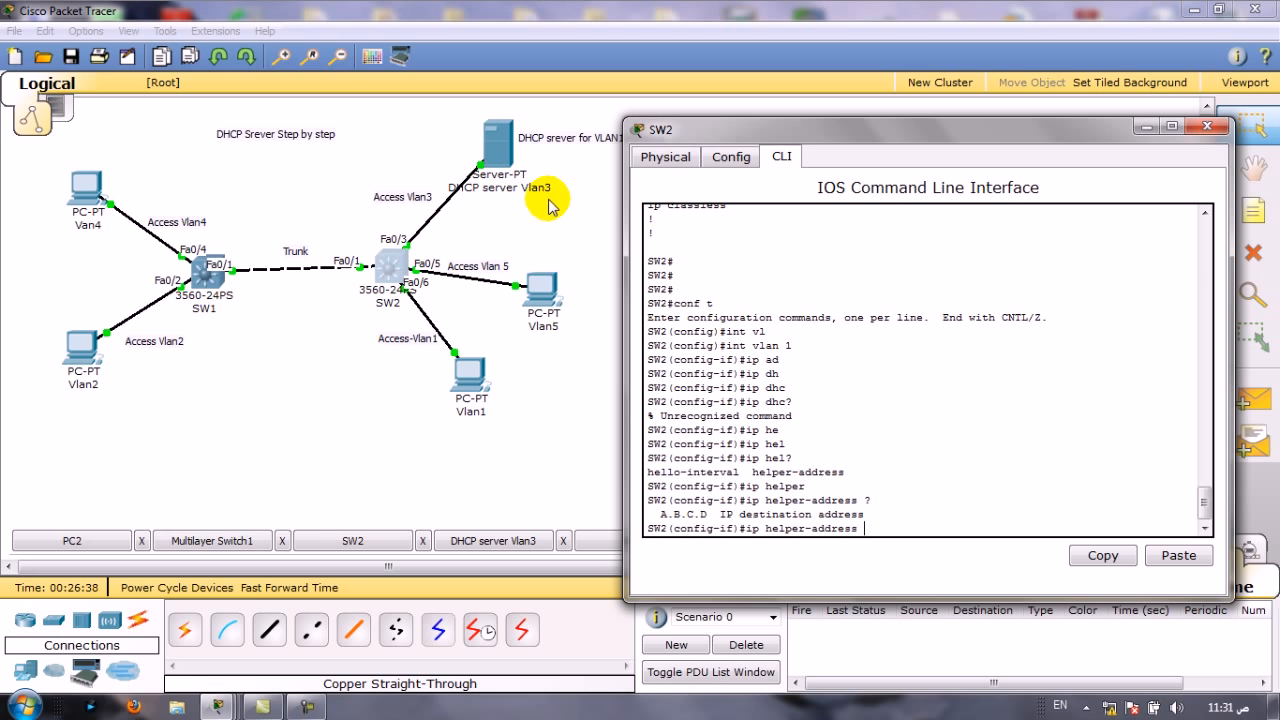
Check the static IP address of the DHCP server in VLAN 3 in its IP configuration
{"action": "left_click", "coordinate": [505, 155]}
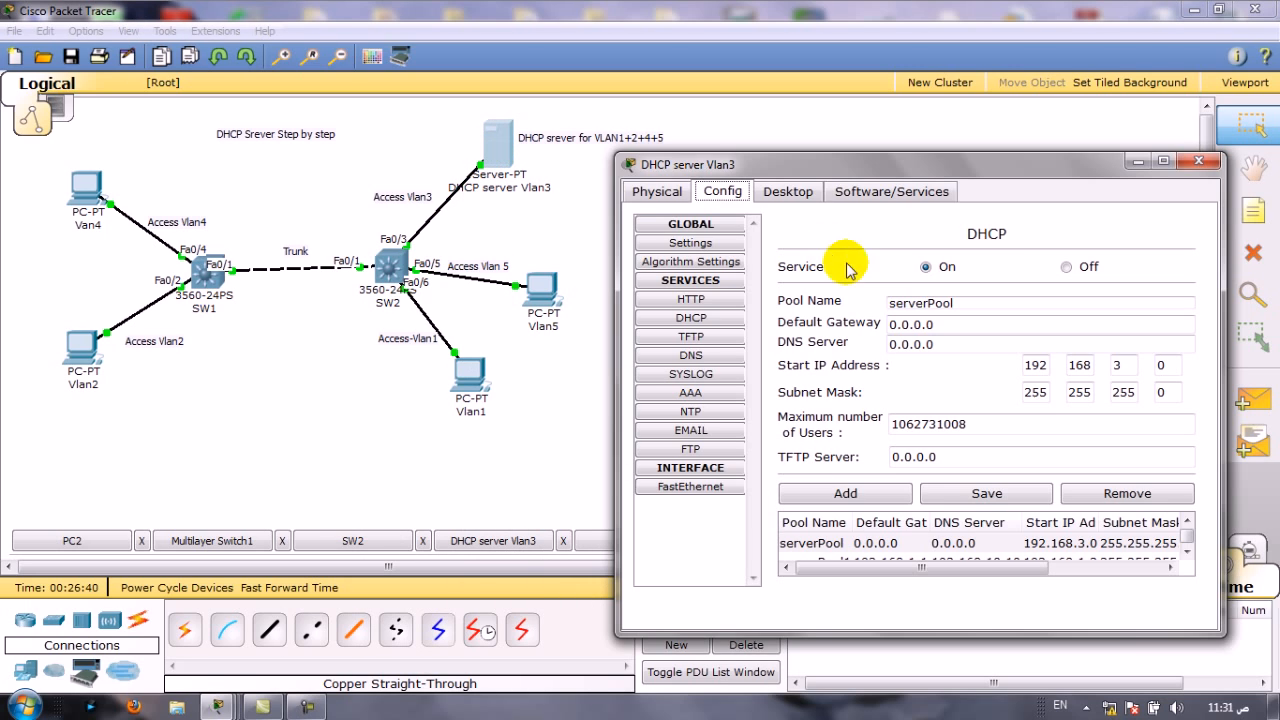
{"action": "left_click", "coordinate": [813, 186]}
{"action": "left_click", "coordinate": [736, 300]}
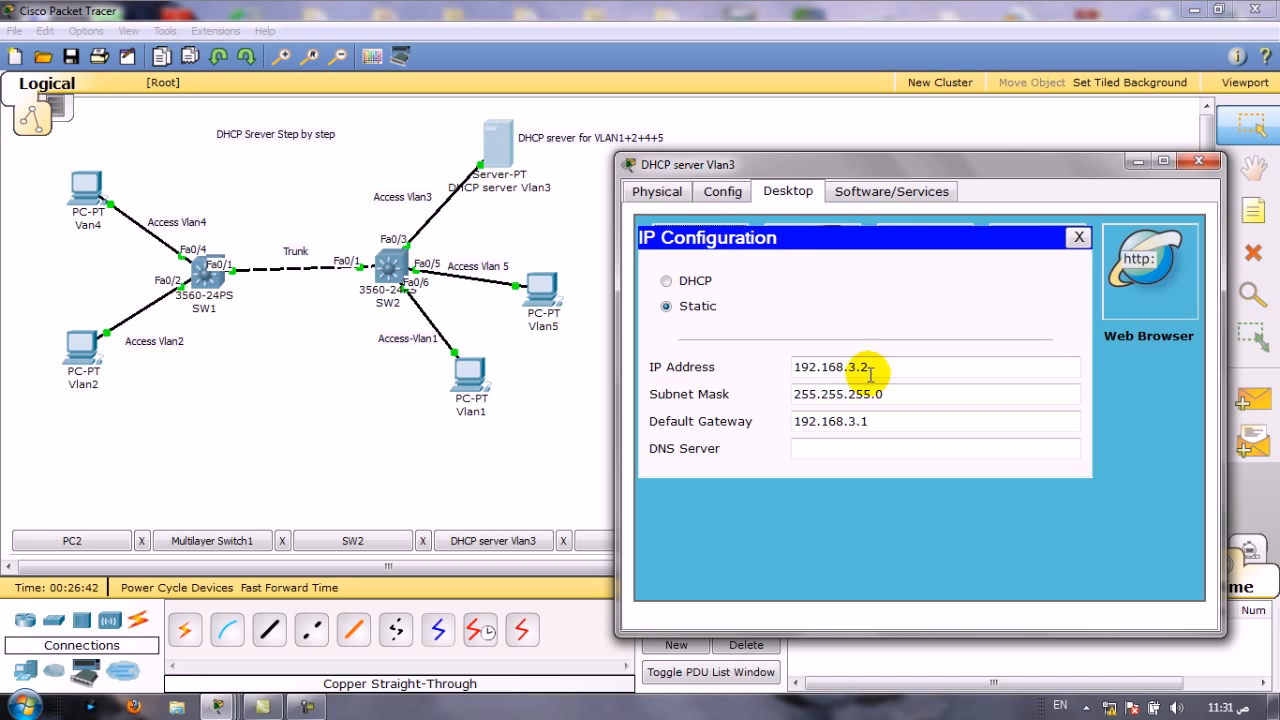
Complete the command on SW2's VLAN 1 interface as ip helper-address 192.168.3.2
{"action": "left_click", "coordinate": [390, 268]}
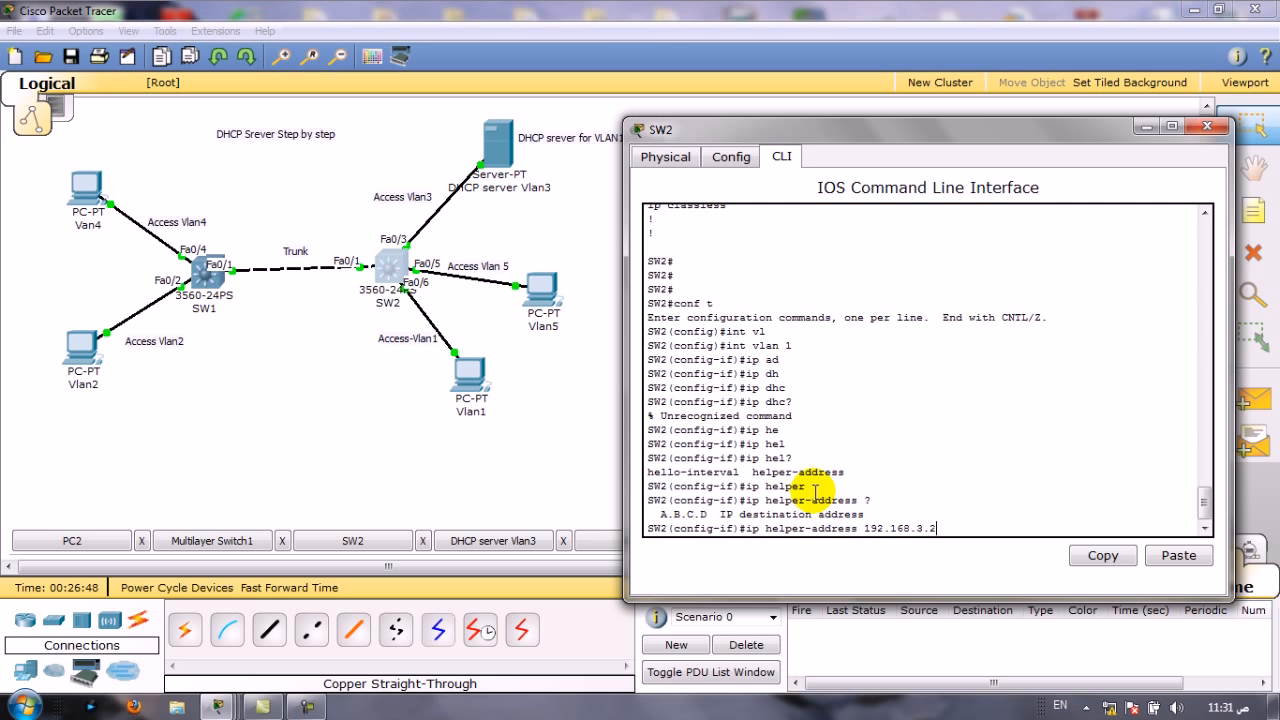
{"action": "type", "text": "?"}
{"action": "key", "text": "Return"}
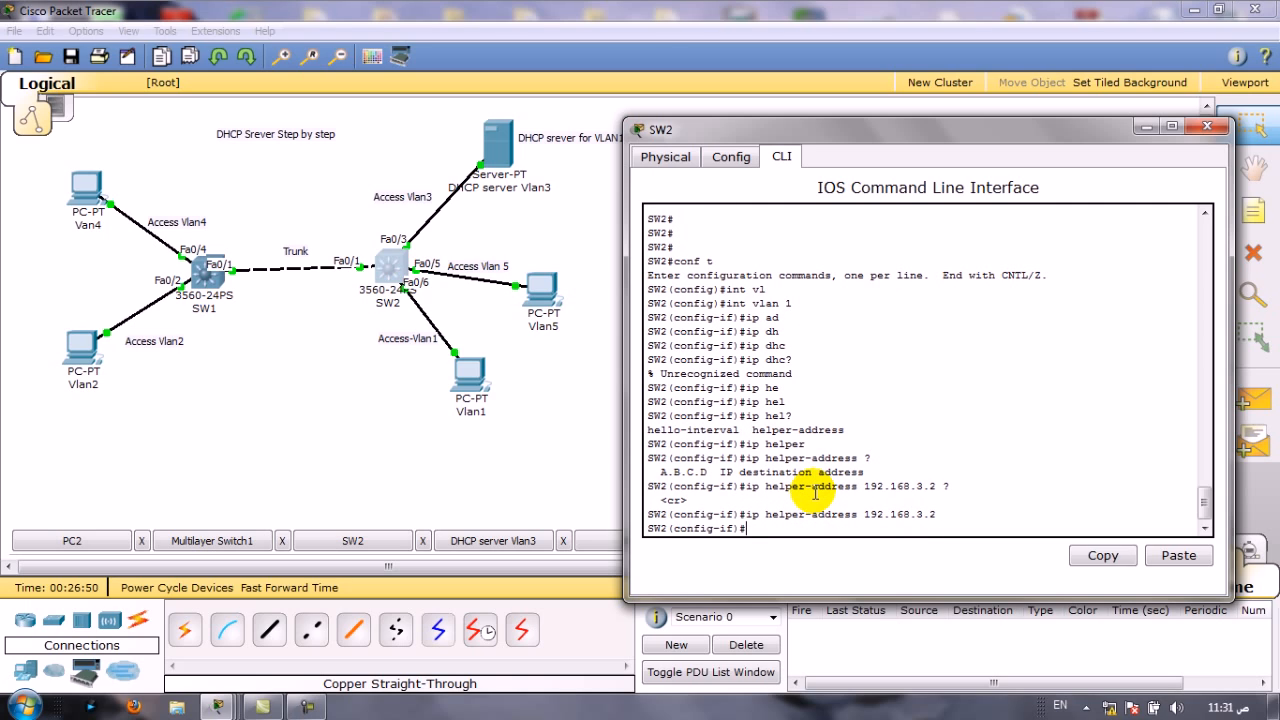
Open SW2's VLAN 2 interface with int vlan 2 and set its helper address to 192.168.3.2
{"action": "type", "text": "ex"}
{"action": "key", "text": "Return"}
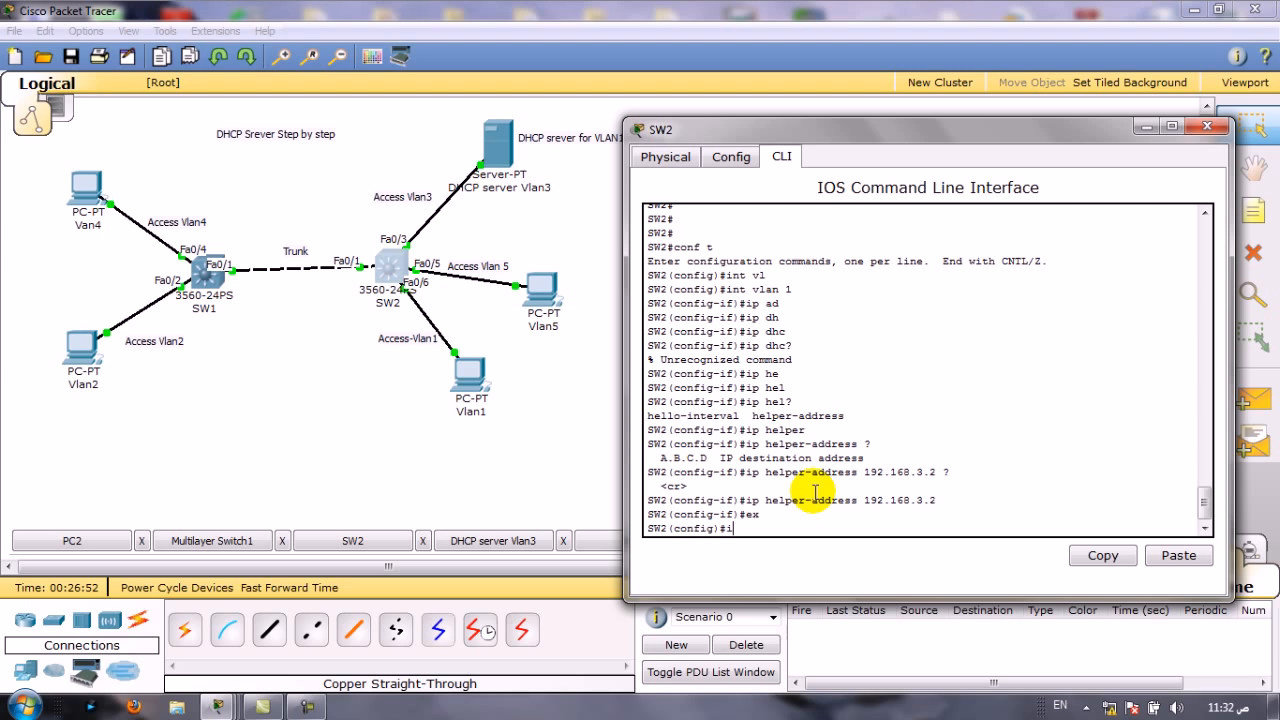
{"action": "key", "text": "Return"}
{"action": "type", "text": "int vlan 2"}
{"action": "key", "text": "Return"}
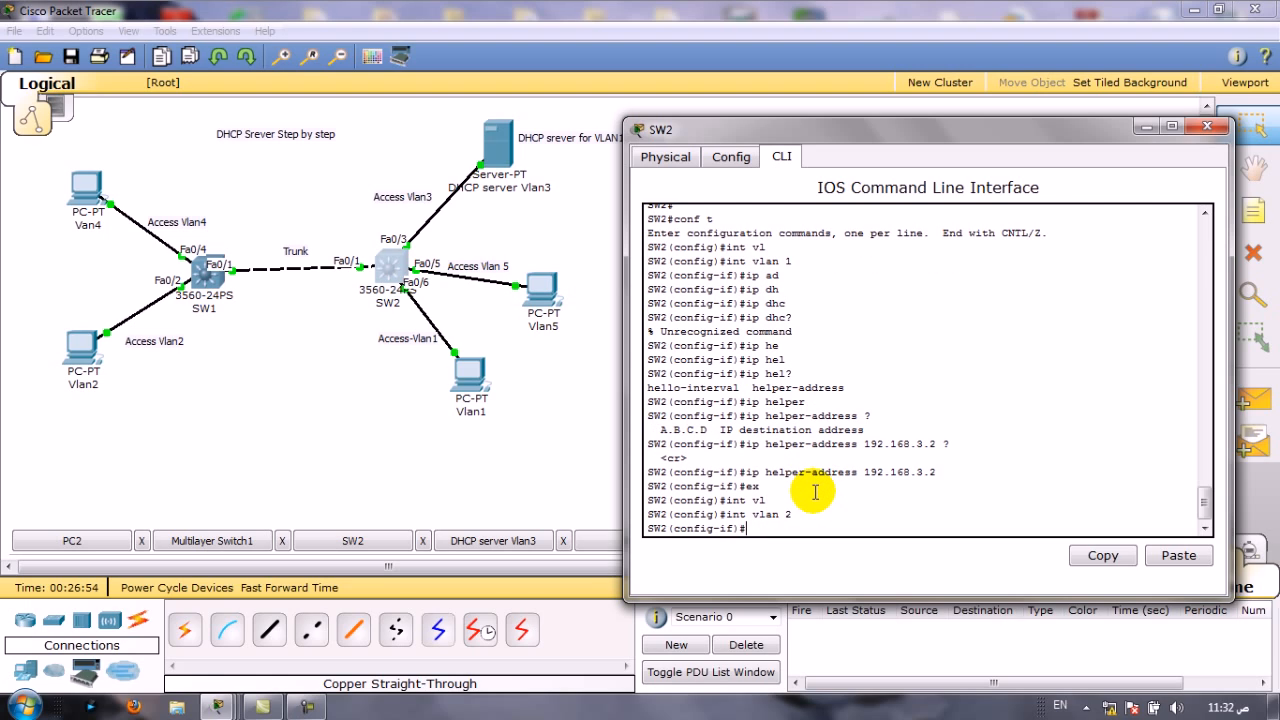
{"action": "key", "text": "Up"}
{"action": "key", "text": "Up"}
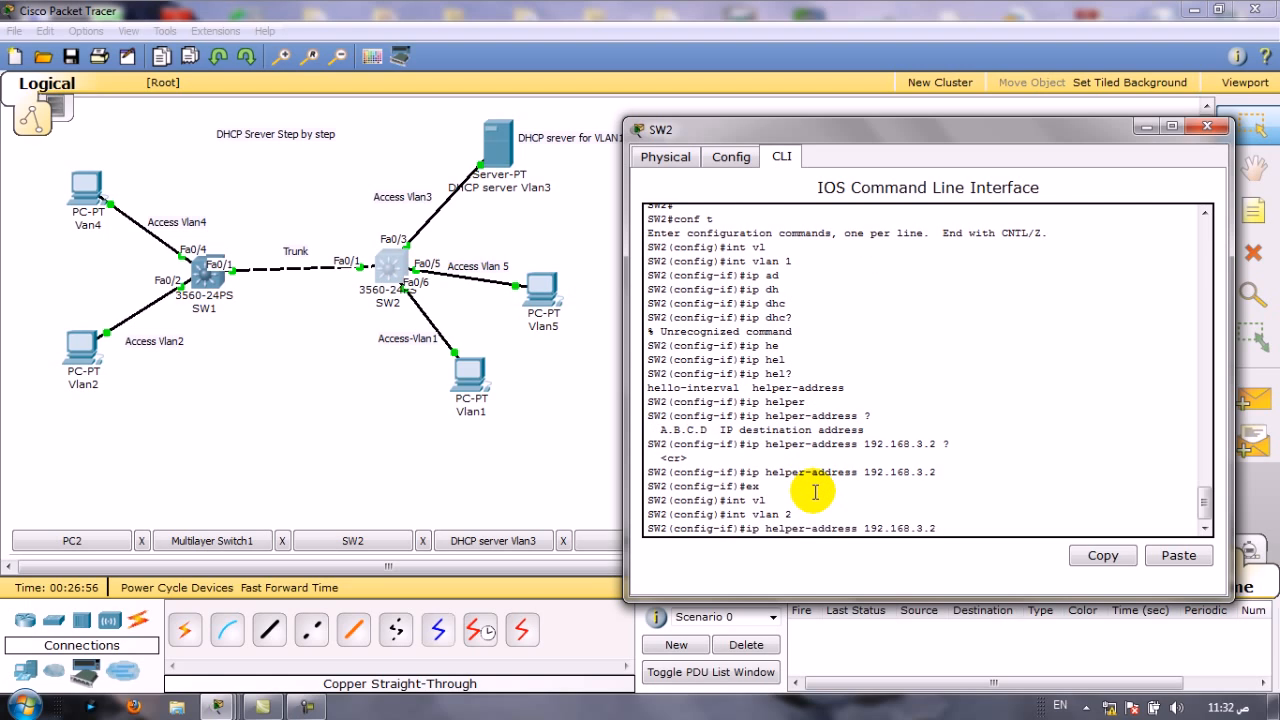
{"action": "key", "text": "Return"}
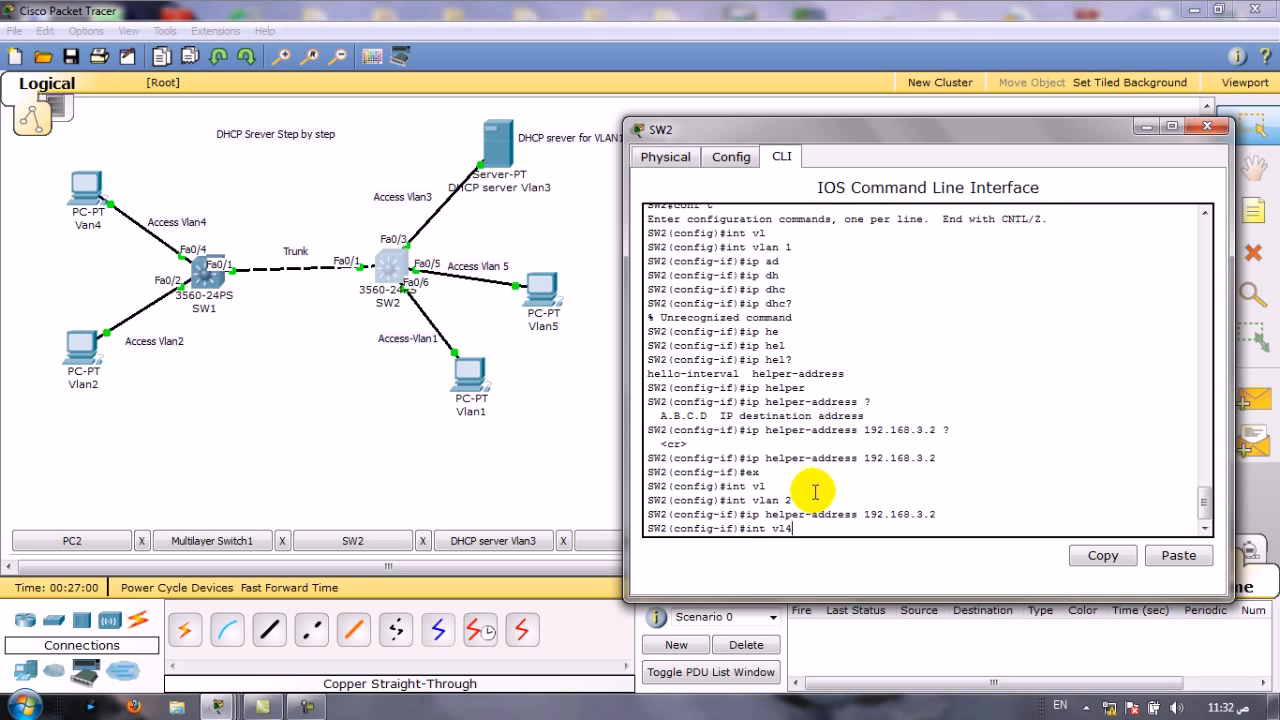
Enter the VLAN 4 interface on SW2 and apply ip helper-address 192.168.3.2
{"action": "key", "text": "Return"}
{"action": "key", "text": "Up"}
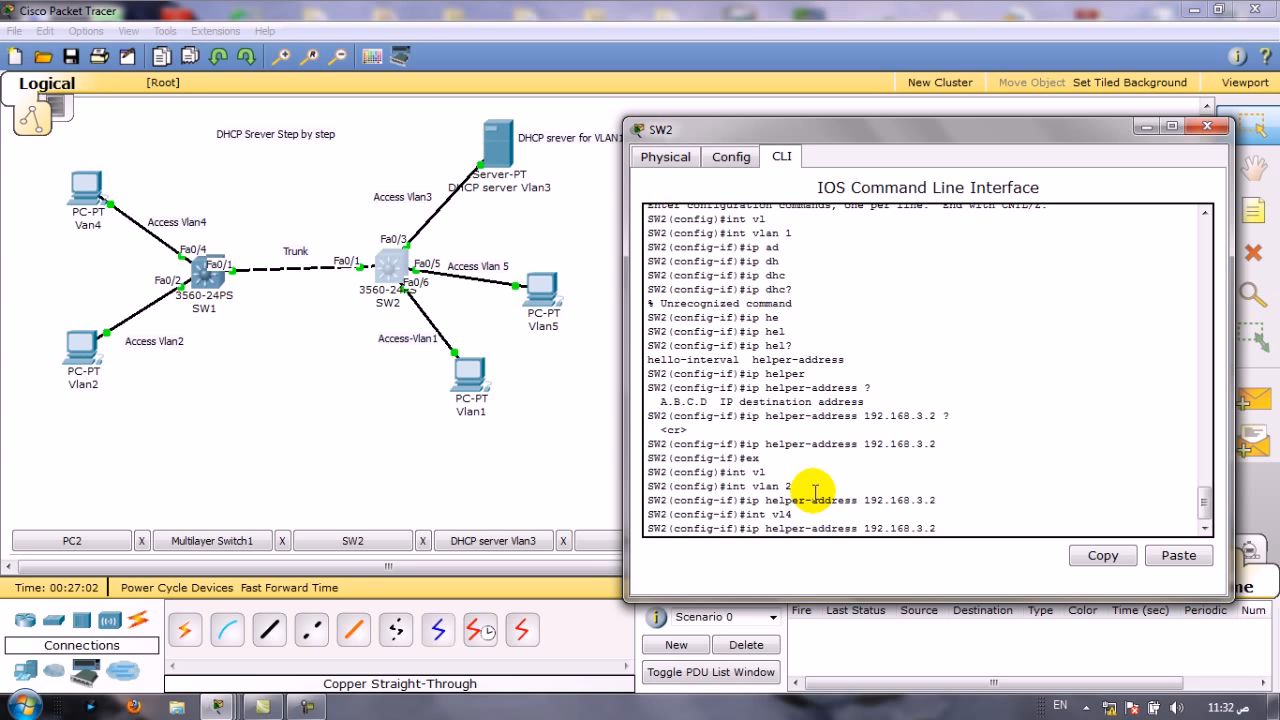
{"action": "key", "text": "Return"}
Enter the VLAN 5 interface on SW2 with int vl5 and apply ip helper-address 192.168.3.2
{"action": "key", "text": "Up"}
{"action": "key", "text": "Up"}
{"action": "key", "text": "BackSpace"}
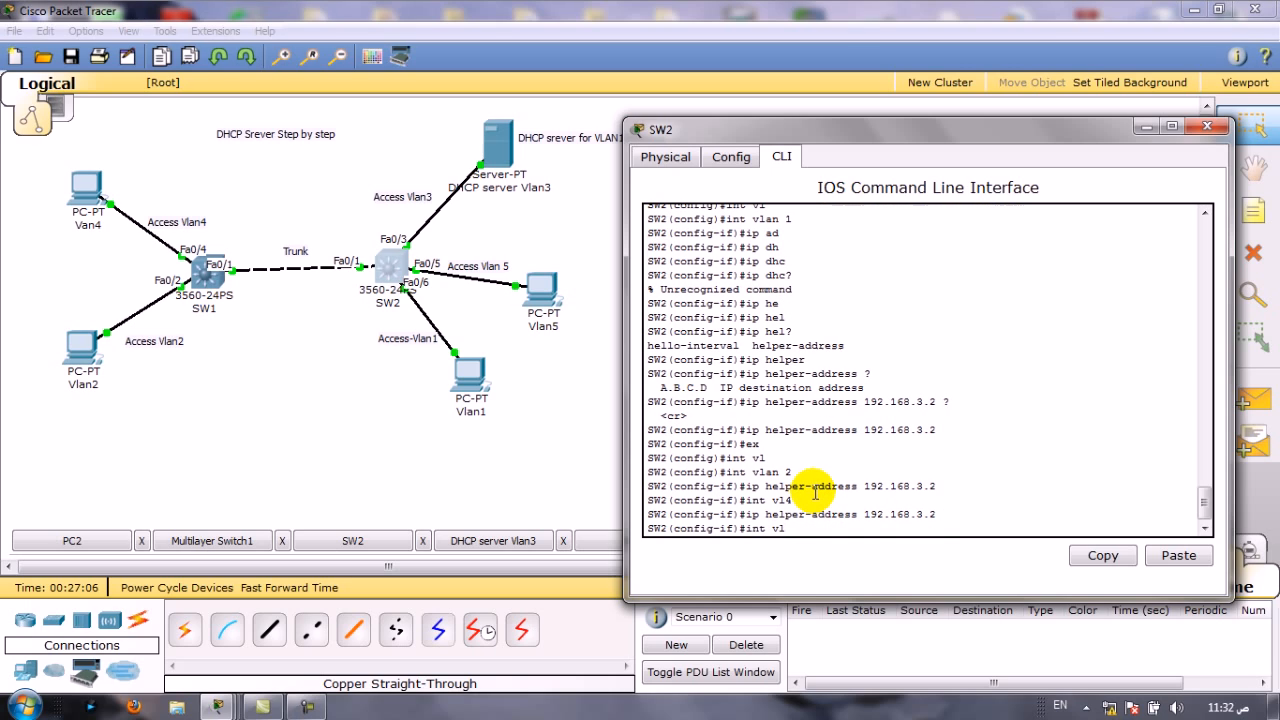
{"action": "type", "text": "5"}
{"action": "key", "text": "Return"}
{"action": "key", "text": "Up"}
{"action": "key", "text": "Up"}
{"action": "key", "text": "Return"}
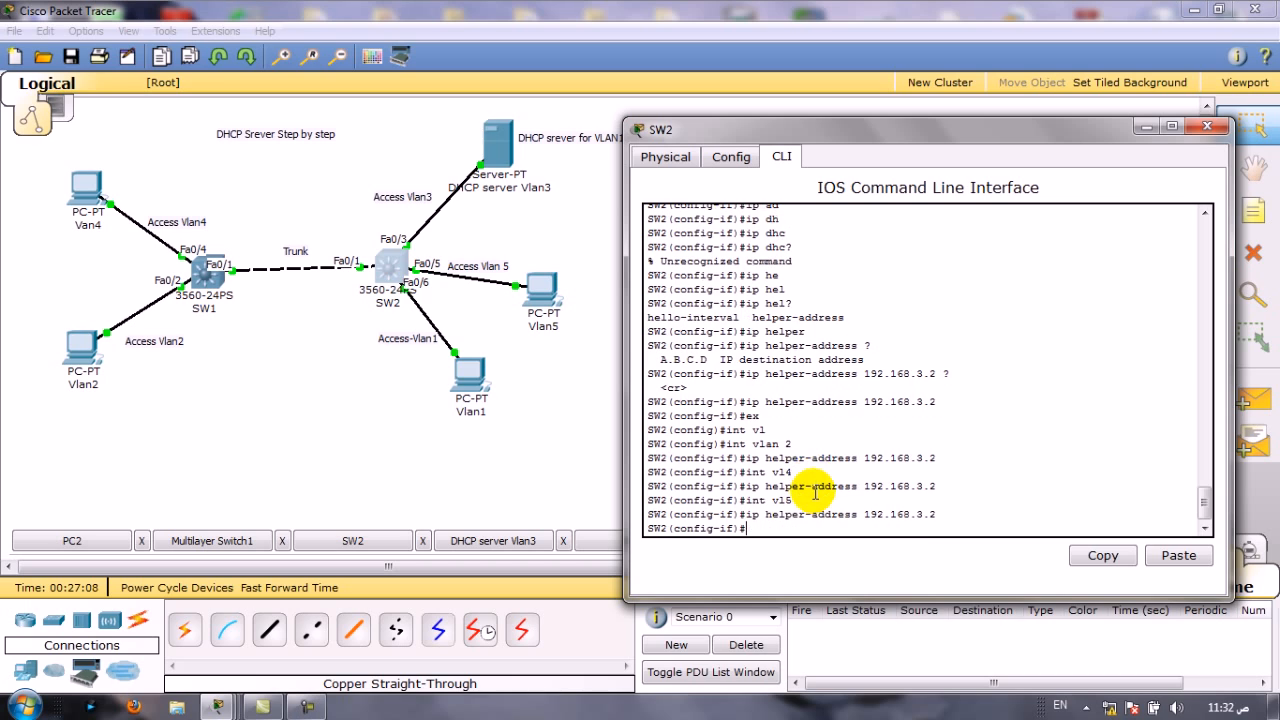
Leave configuration mode on SW2 and save the configuration with wr
{"action": "key", "text": "ctrl+z"}
{"action": "key", "text": "Return"}
{"action": "key", "text": "Return"}
{"action": "key", "text": "Return"}
{"action": "key", "text": "Return"}
{"action": "key", "text": "Return"}
{"action": "type", "text": "wr"}
{"action": "key", "text": "Return"}
{"action": "key", "text": "Return"}
{"action": "key", "text": "Return"}
{"action": "key", "text": "Return"}
{"action": "key", "text": "Return"}
{"action": "key", "text": "Return"}
{"action": "key", "text": "Return"}
{"action": "key", "text": "Return"}
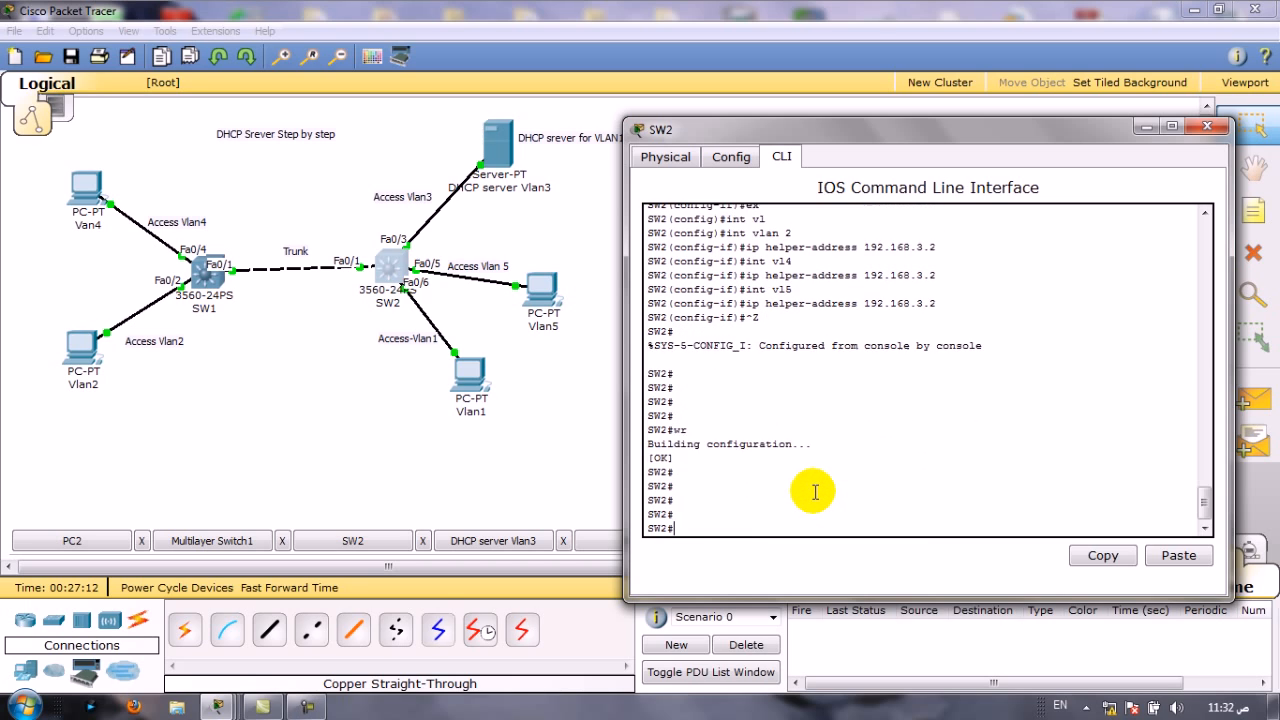
Switch PC Vlan5's IP configuration to DHCP to request an address, and close its window
{"action": "left_click", "coordinate": [523, 397]}
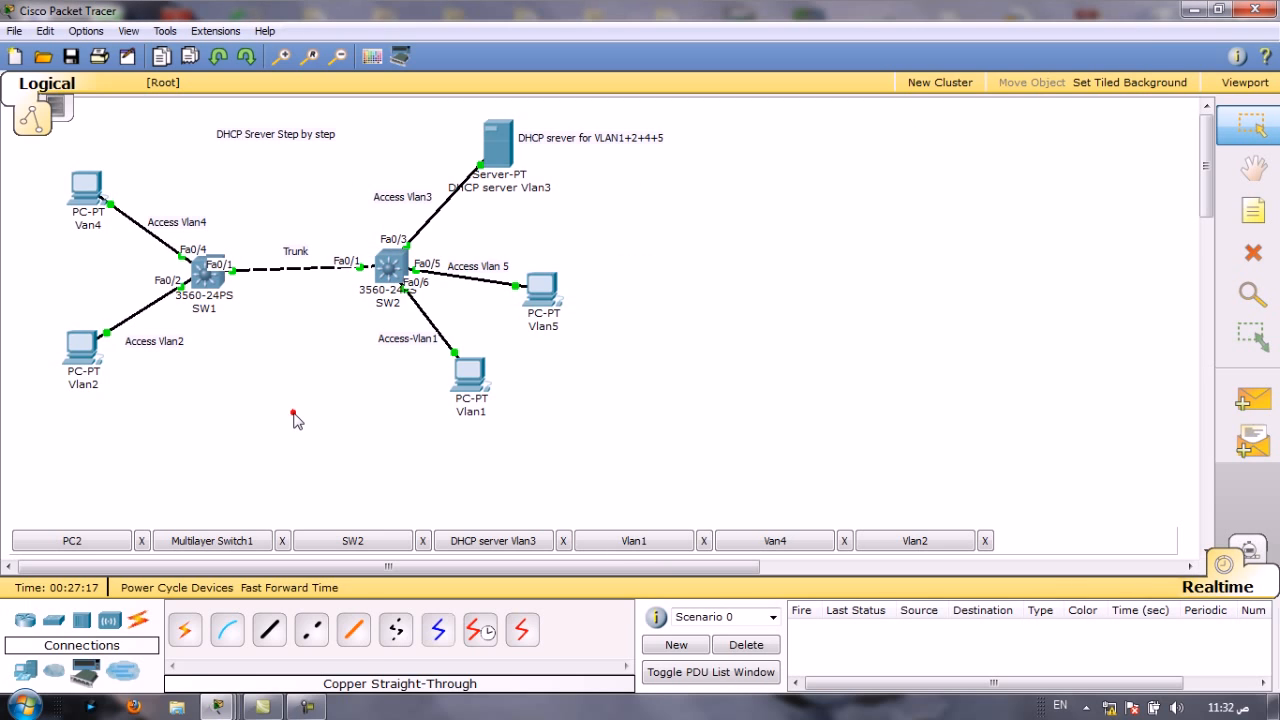
{"action": "left_click", "coordinate": [541, 287]}
{"action": "left_click", "coordinate": [198, 273]}
{"action": "left_click", "coordinate": [203, 248]}
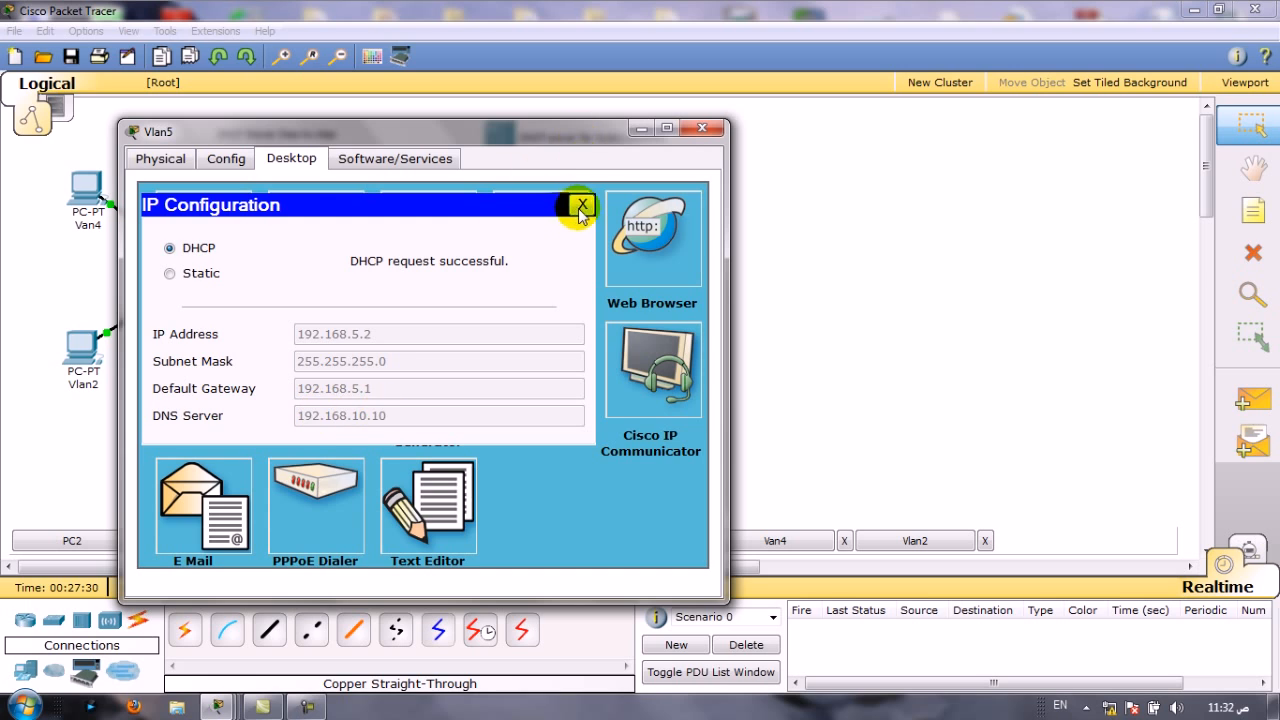
{"action": "left_click", "coordinate": [582, 205]}
{"action": "left_click", "coordinate": [702, 128]}
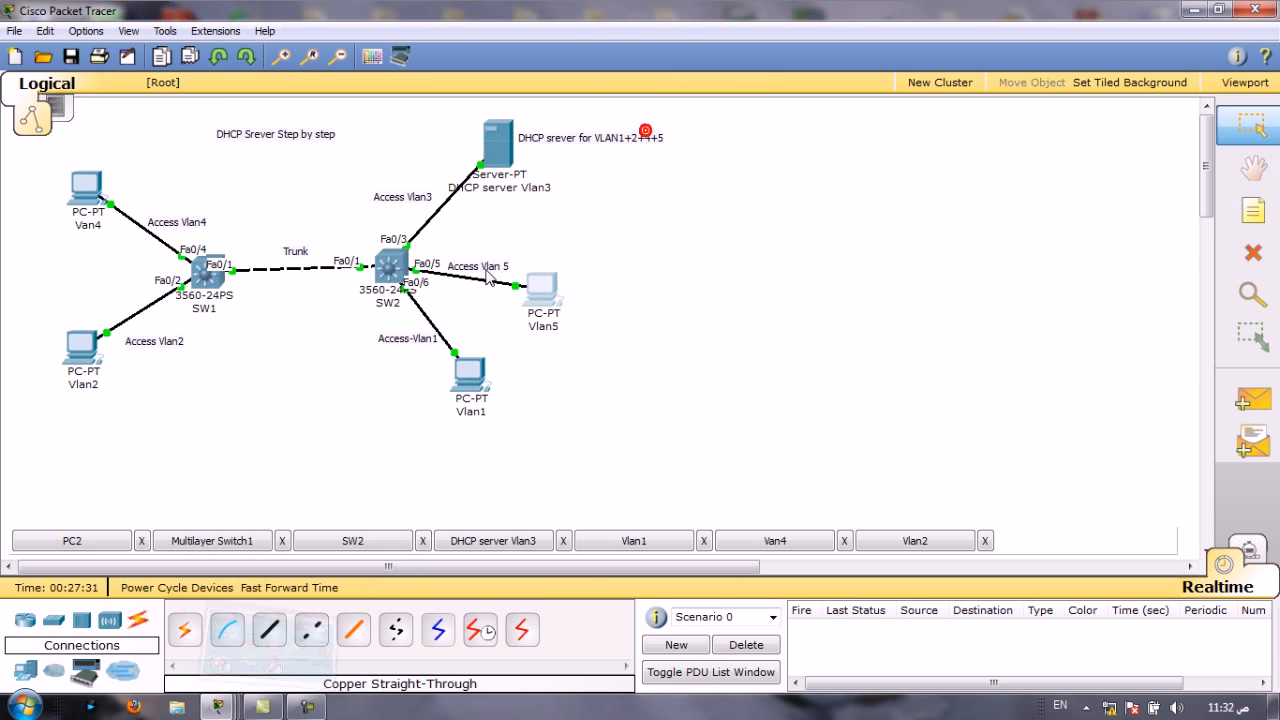
Request an IP address through DHCP on PC Vlan1 and minimize its window
{"action": "left_click", "coordinate": [469, 385]}
{"action": "left_click", "coordinate": [149, 224]}
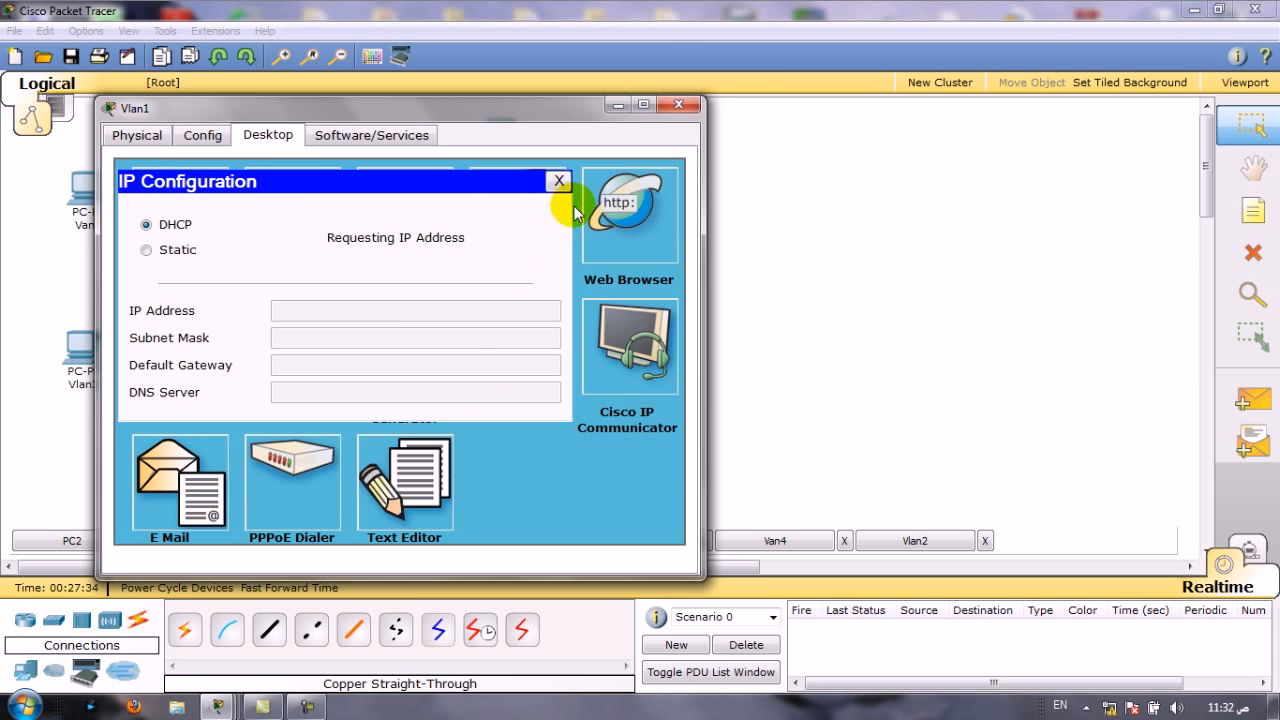
{"action": "left_click", "coordinate": [620, 105]}
Request IP addresses through DHCP on the VLAN 2 and VLAN 4 PCs, minimizing each window
{"action": "left_click", "coordinate": [70, 355]}
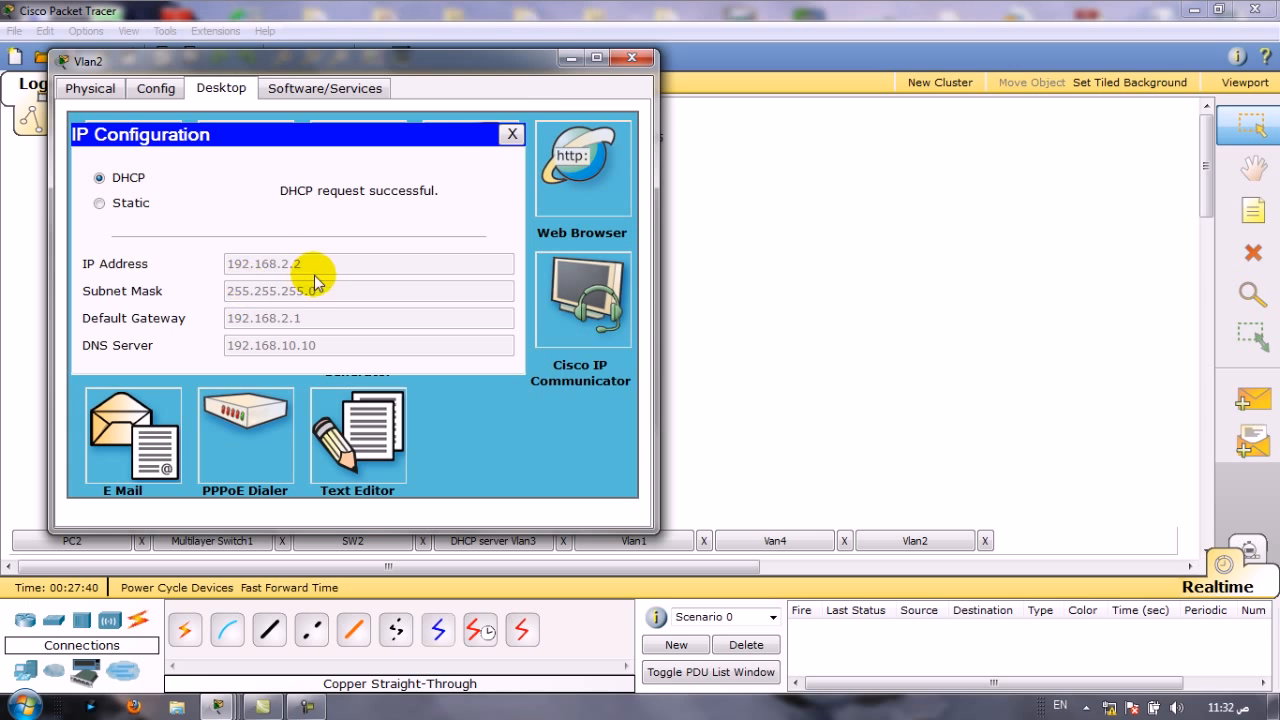
{"action": "left_click", "coordinate": [570, 58]}
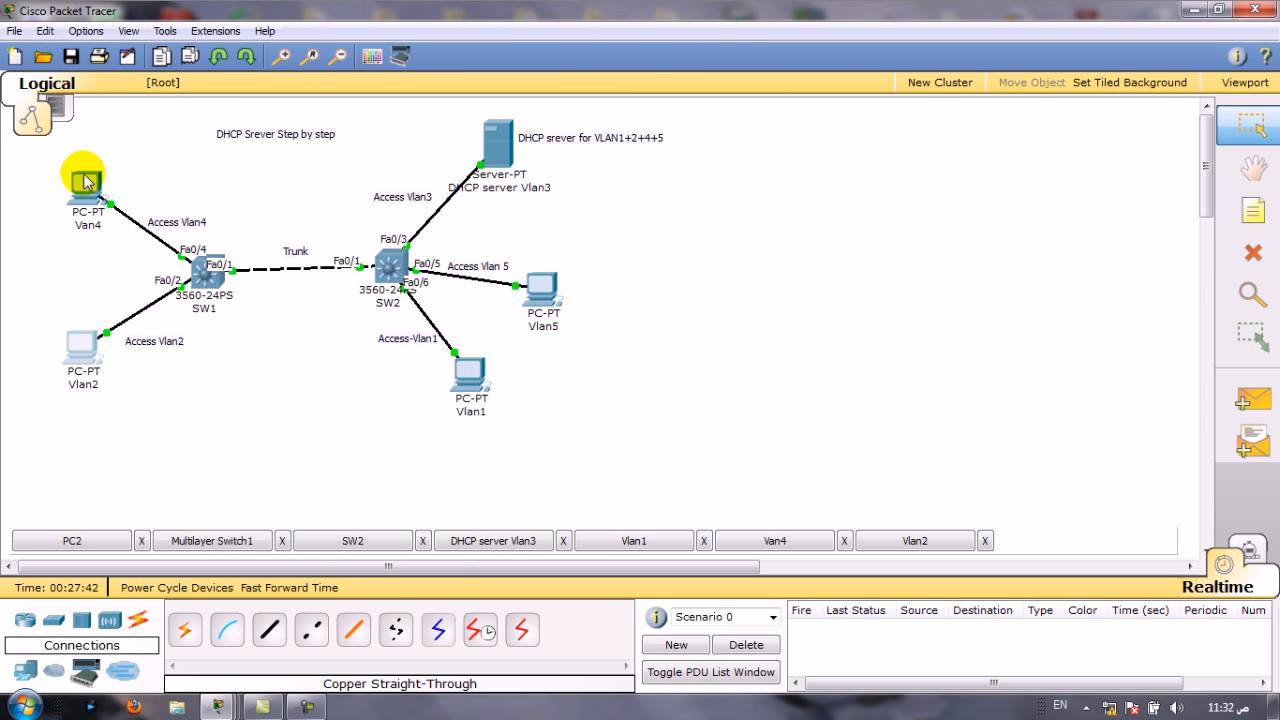
{"action": "left_click", "coordinate": [103, 172]}
{"action": "left_click", "coordinate": [245, 302]}
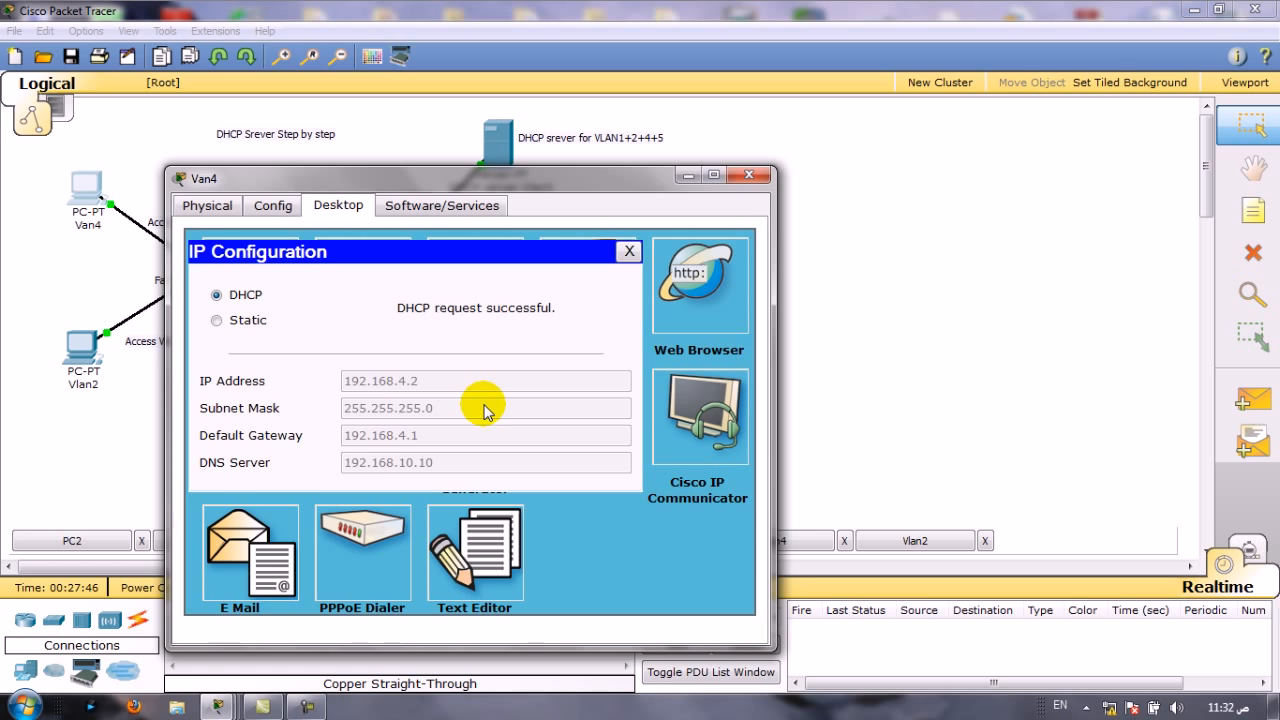
{"action": "left_click", "coordinate": [688, 176]}
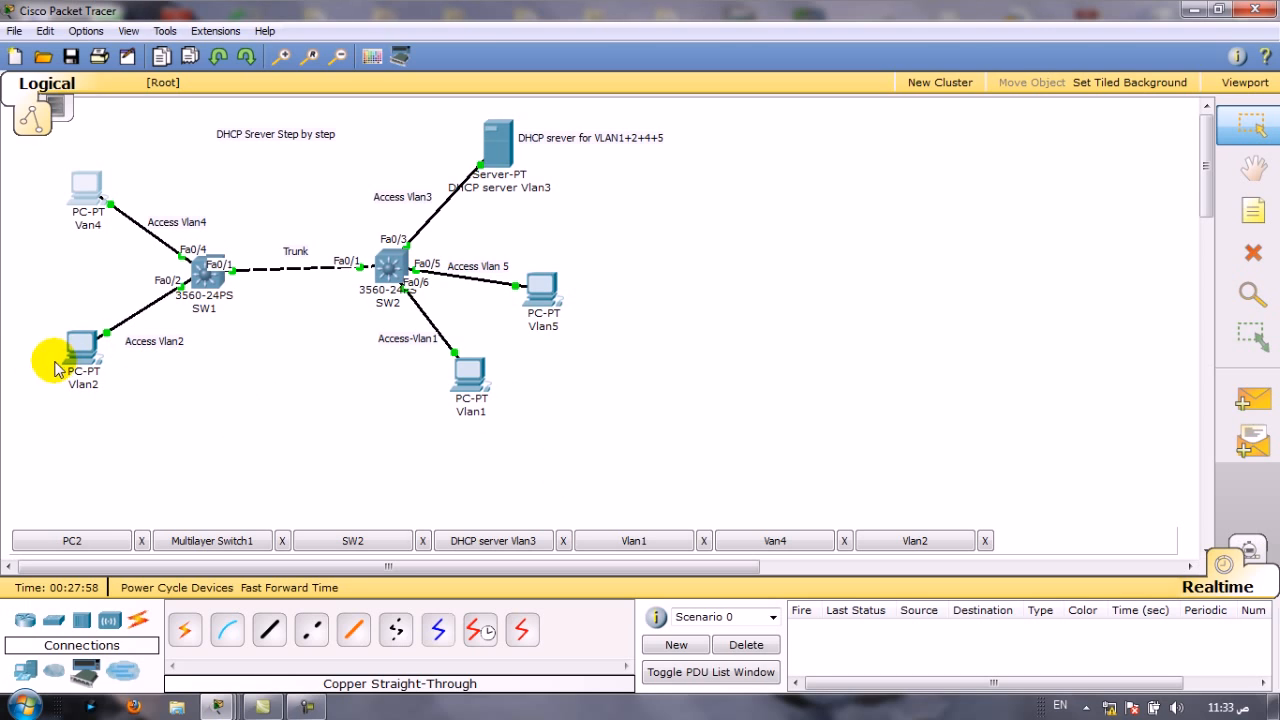
Open the Command Prompt on PC Vlan2 and ping 192.168.5.2
{"action": "left_click", "coordinate": [87, 340]}
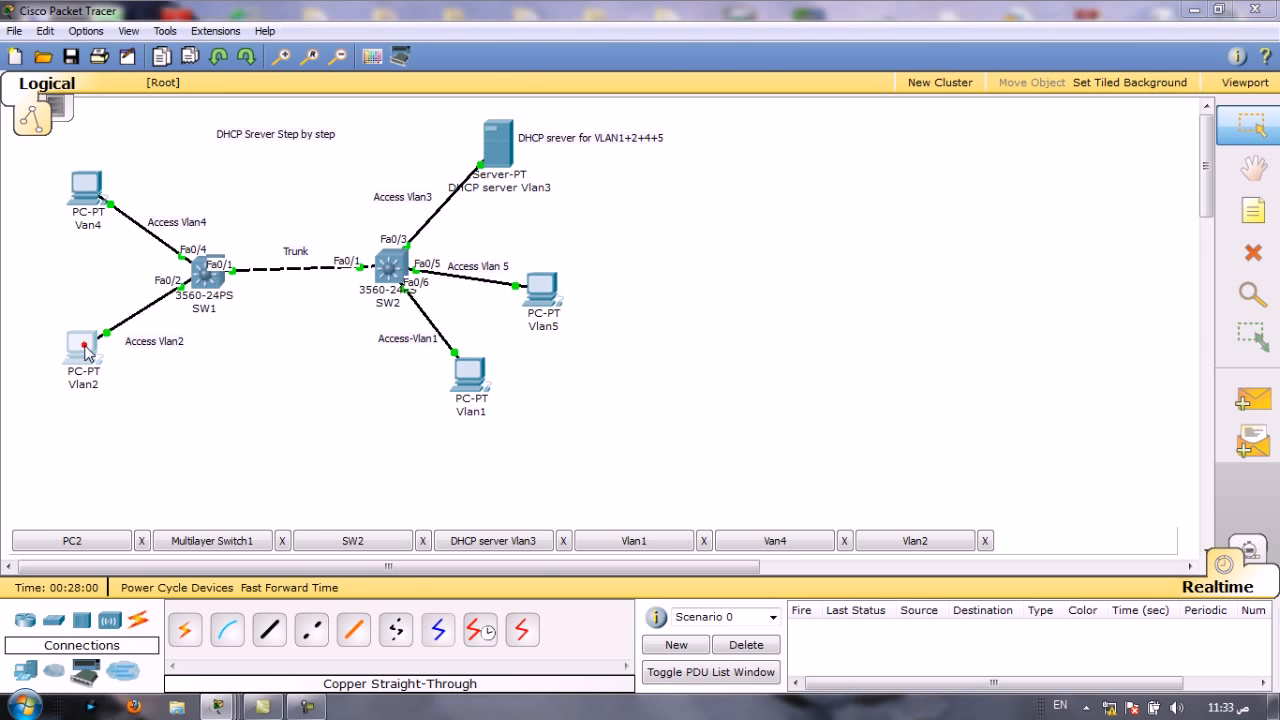
{"action": "left_click", "coordinate": [507, 132]}
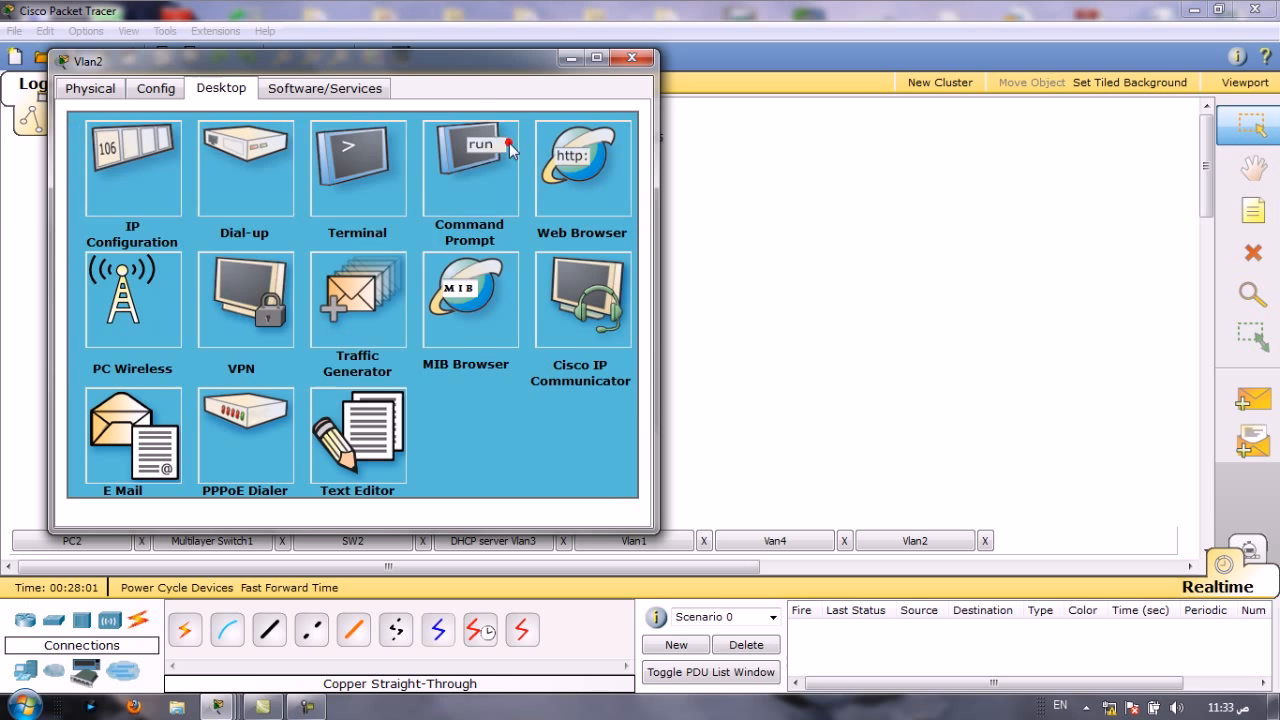
{"action": "left_click", "coordinate": [483, 172]}
{"action": "left_click_drag", "start_coordinate": [476, 70], "coordinate": [1092, 110]}
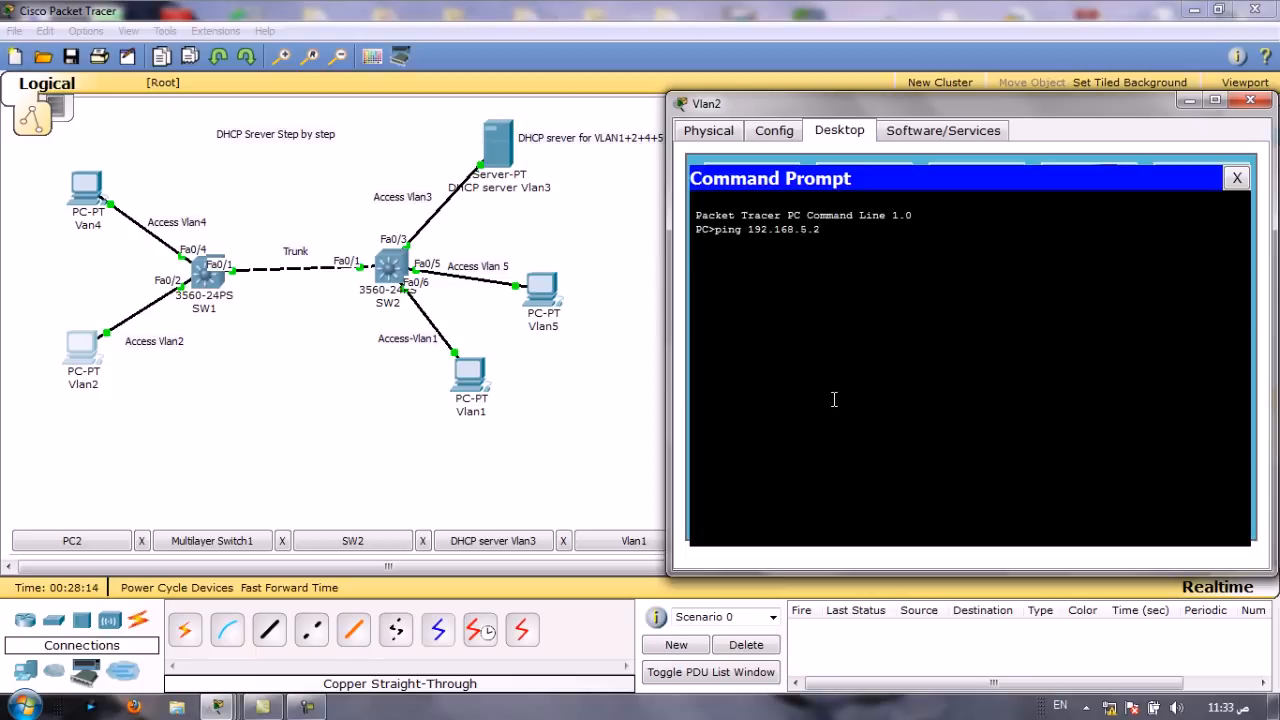
{"action": "key", "text": "Return"}
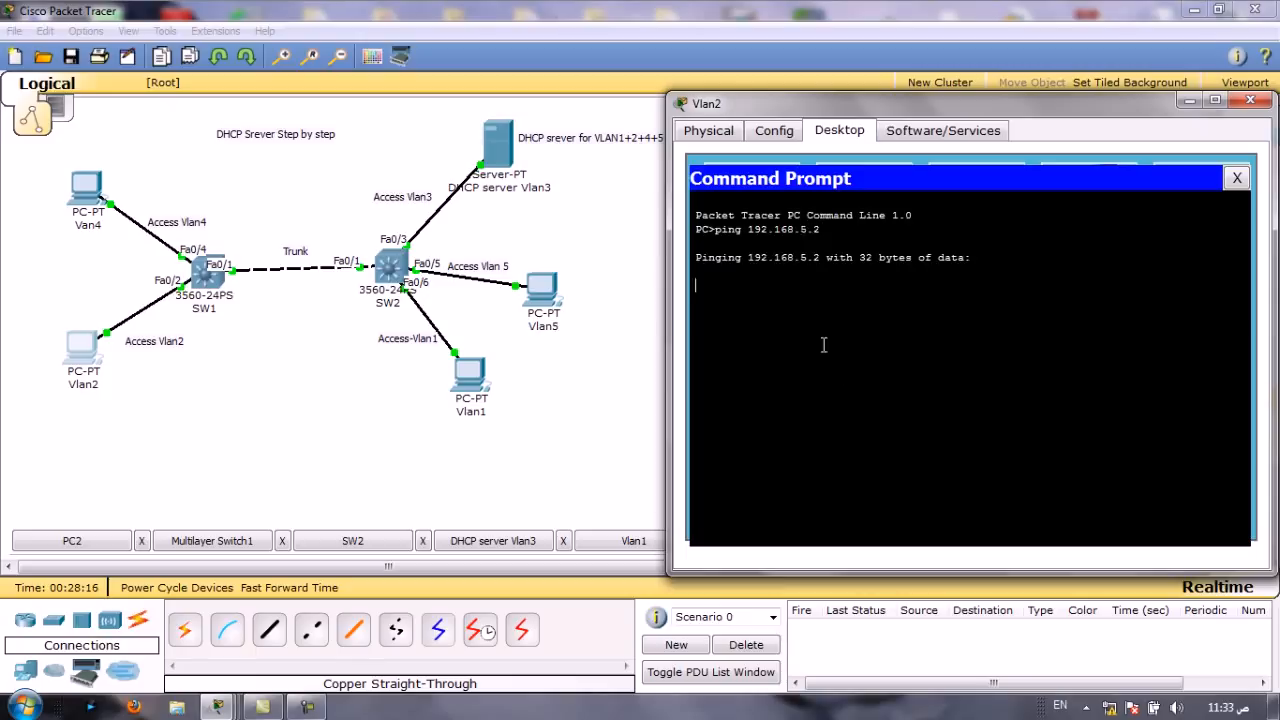
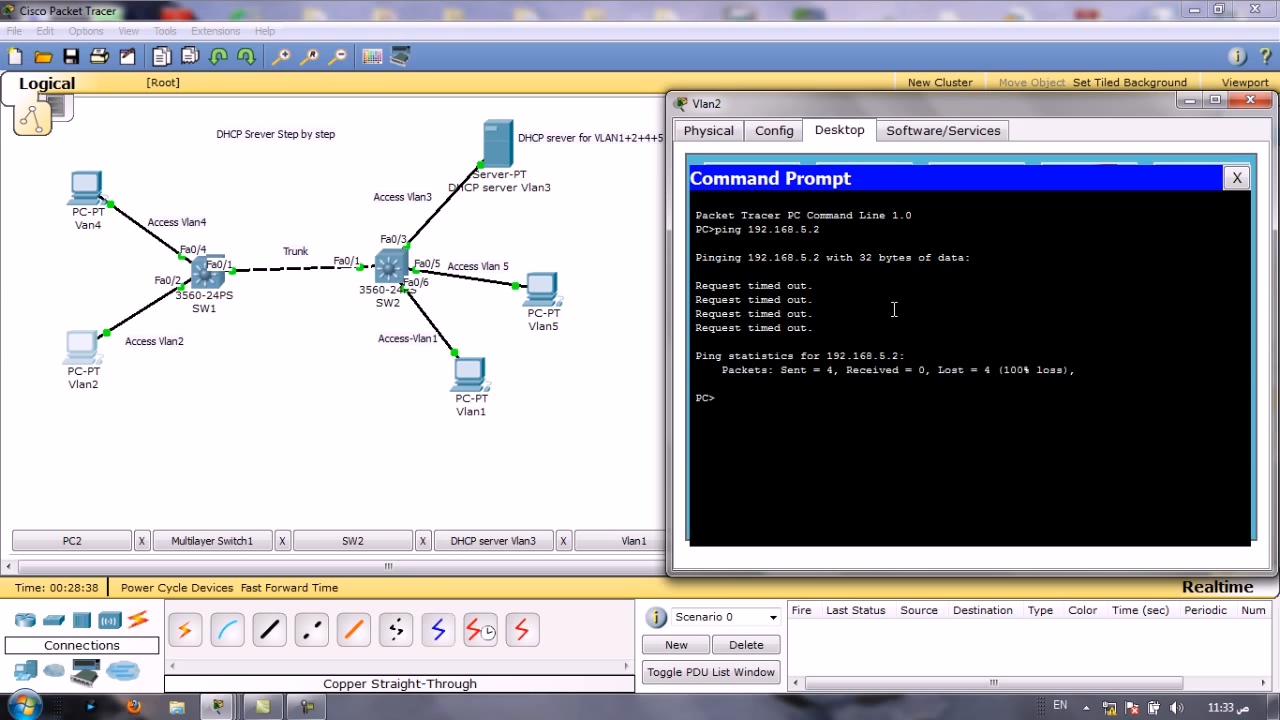
Check PC Vlan5's IP address and gateway in the topology
{"action": "left_click", "coordinate": [582, 415]}
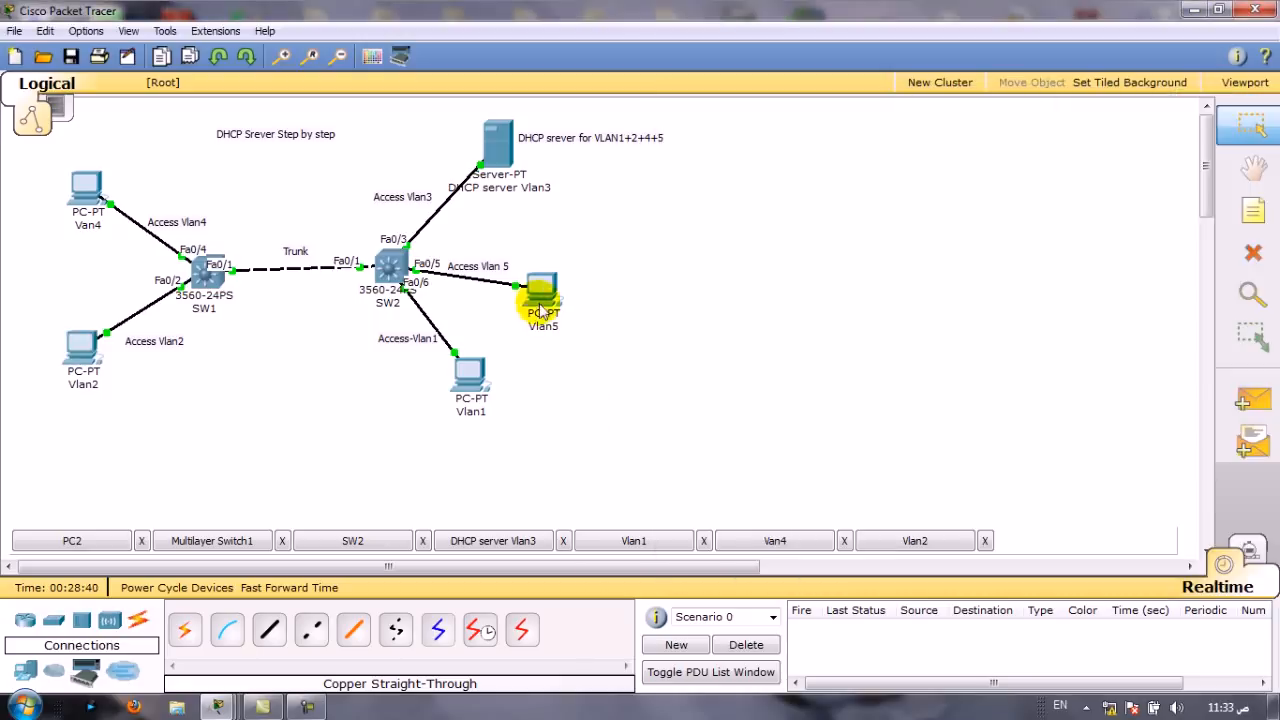
{"action": "mouse_move", "coordinate": [546, 300]}
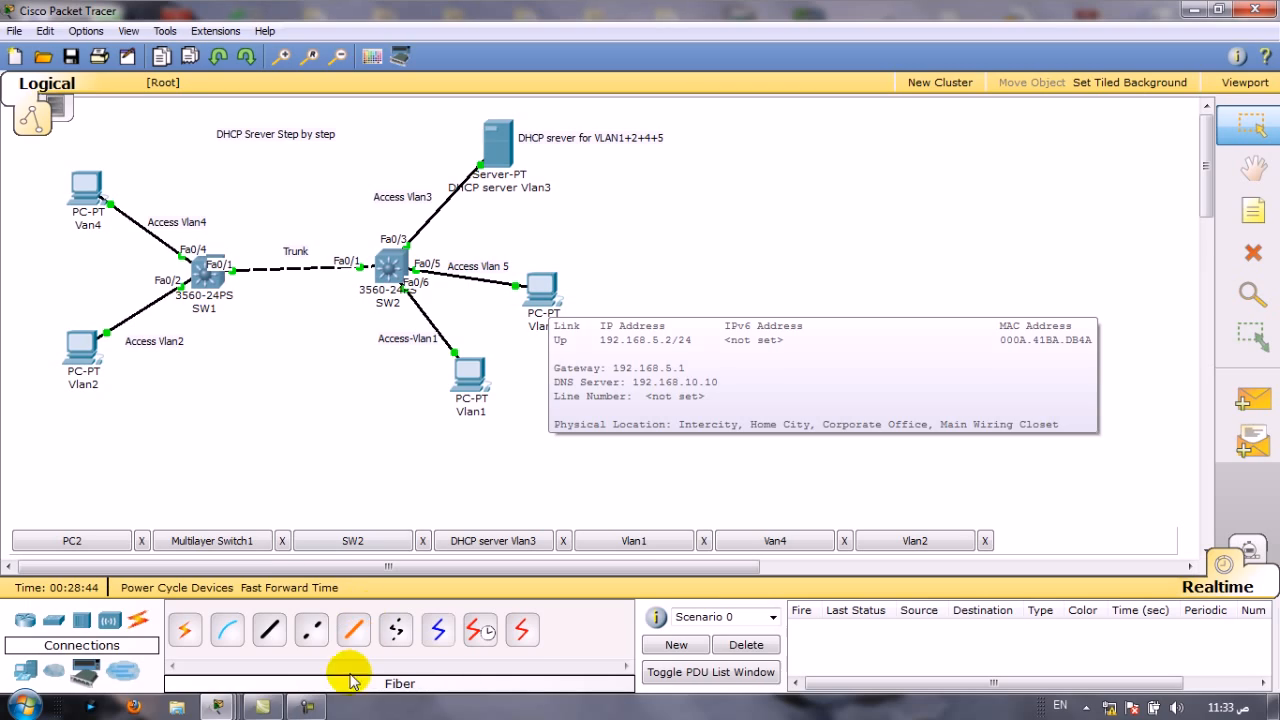
{"action": "left_click", "coordinate": [218, 708]}
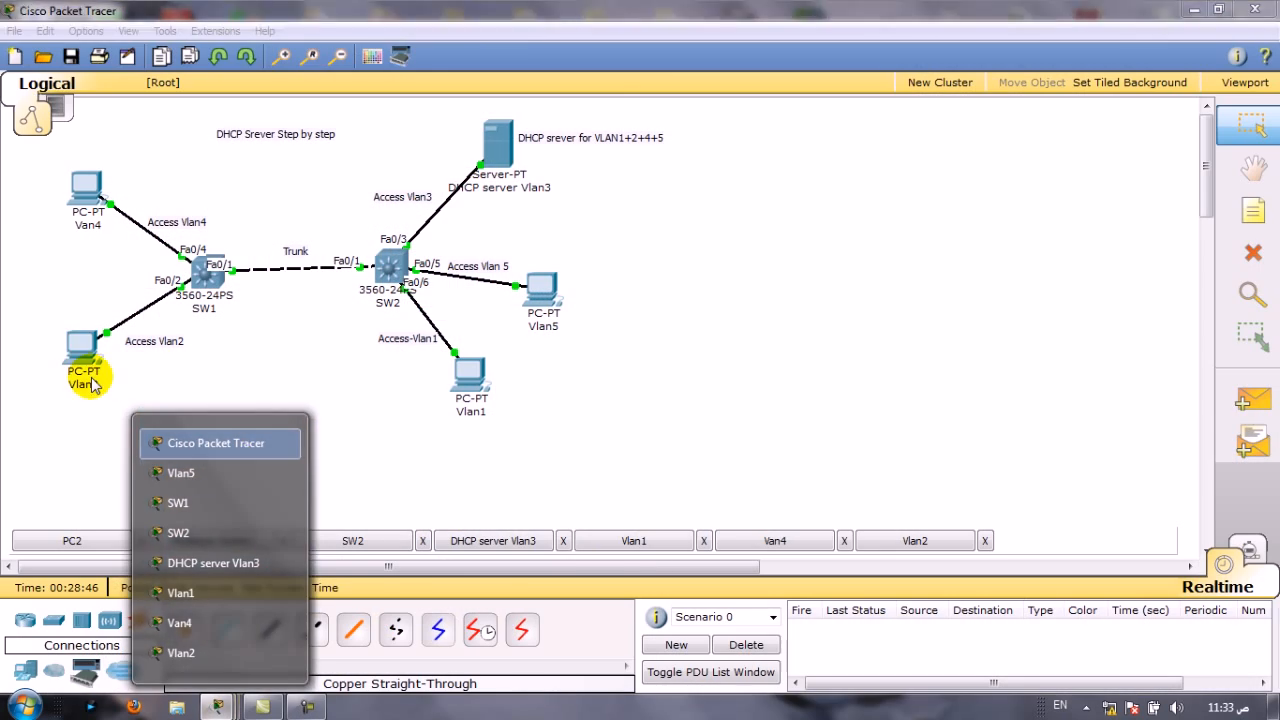
{"action": "left_click", "coordinate": [90, 382]}
Ping 192.168.4.2 from PC Vlan2's Command Prompt and return to the topology
{"action": "left_click", "coordinate": [84, 345]}
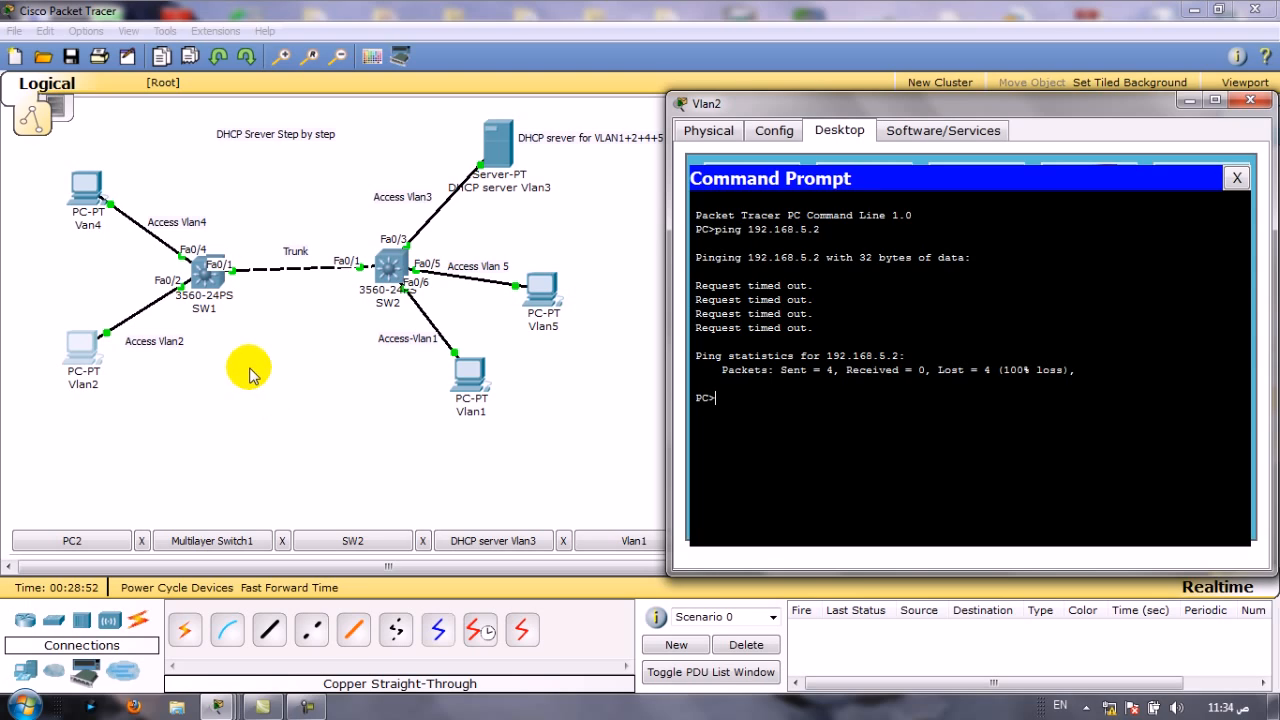
{"action": "key", "text": "Up"}
{"action": "key", "text": "BackSpace"}
{"action": "type", "text": "4.2"}
{"action": "key", "text": "Return"}
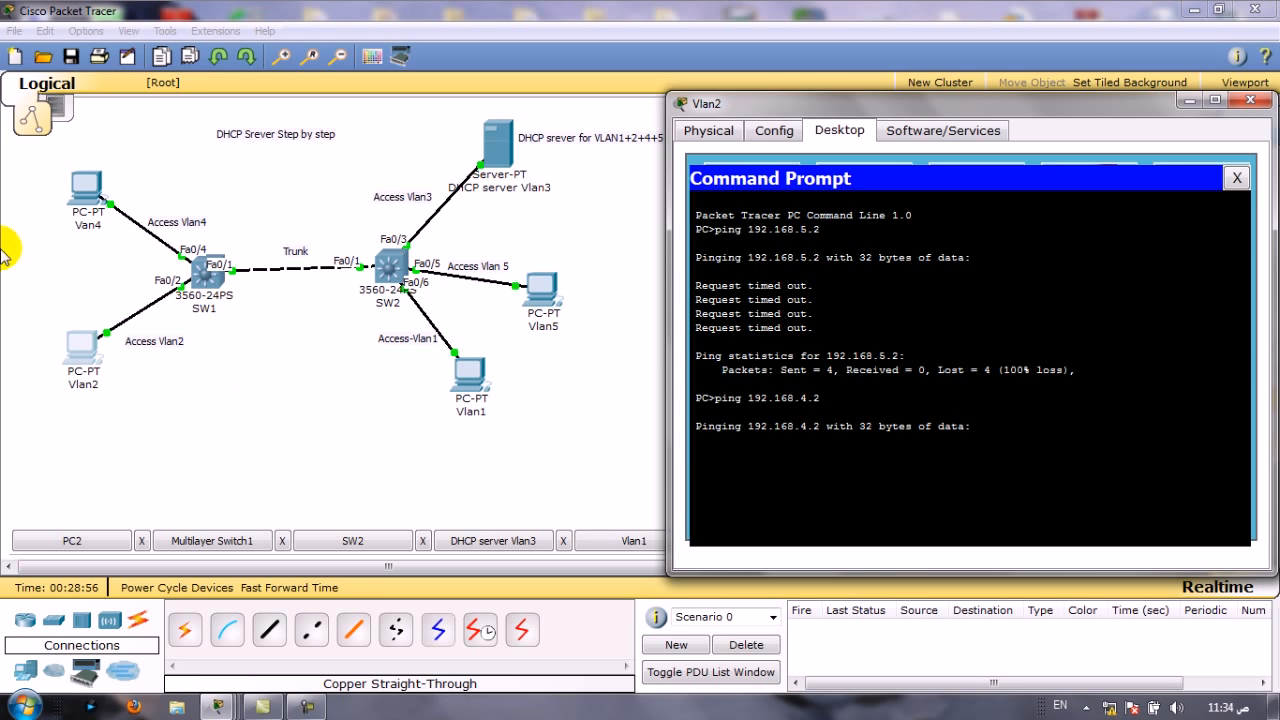
{"action": "left_click", "coordinate": [75, 268]}
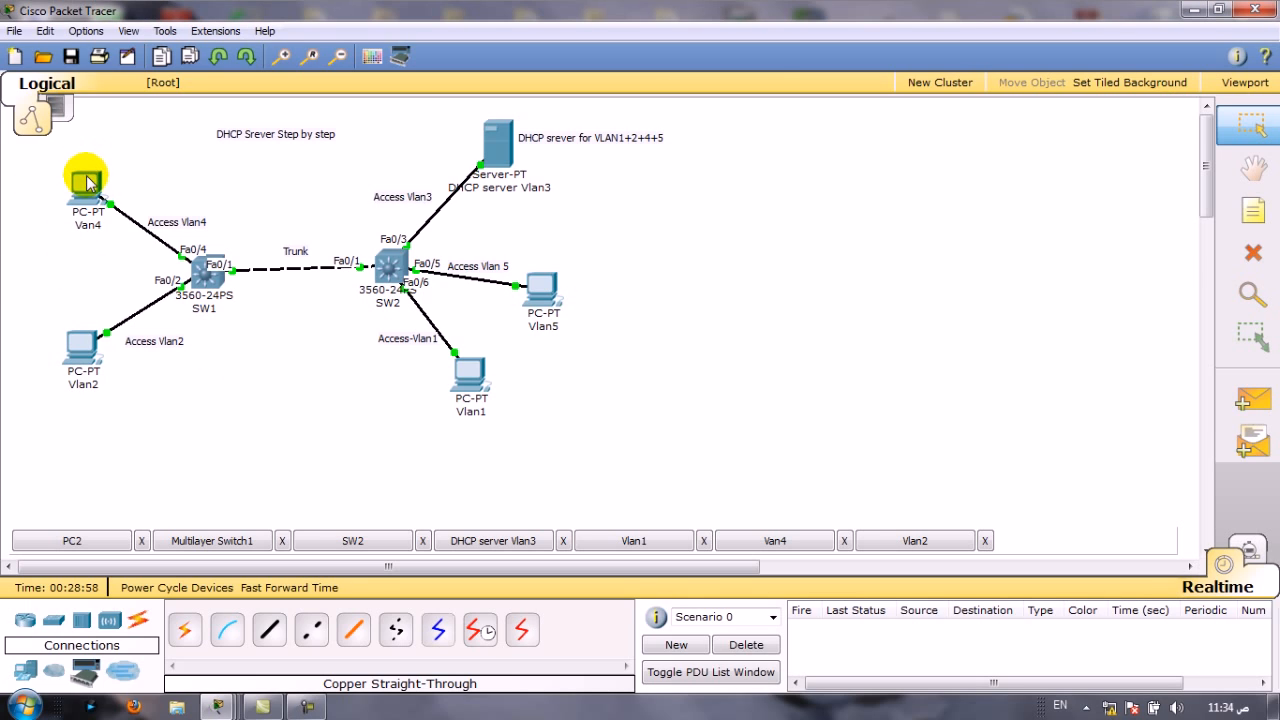
Check PC Van4's IP settings, then list the VLANs and trunk interfaces in SW1's CLI
{"action": "mouse_move", "coordinate": [87, 182]}
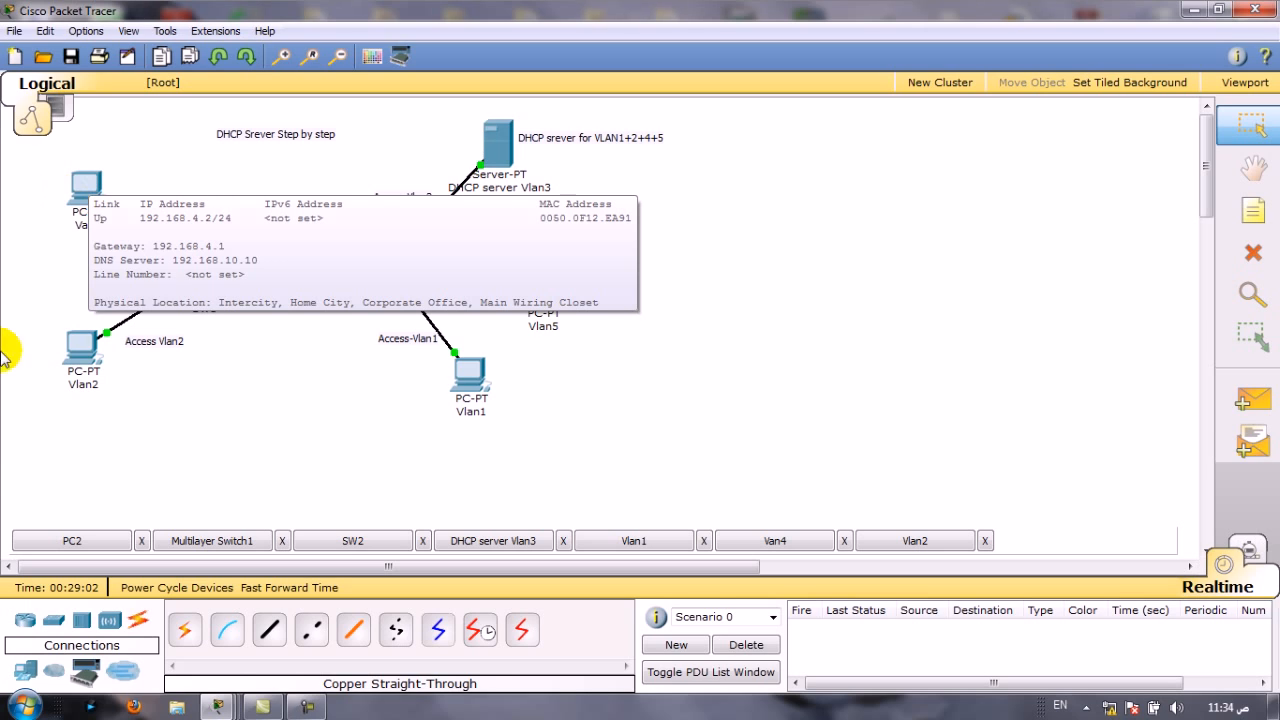
{"action": "left_click", "coordinate": [212, 283]}
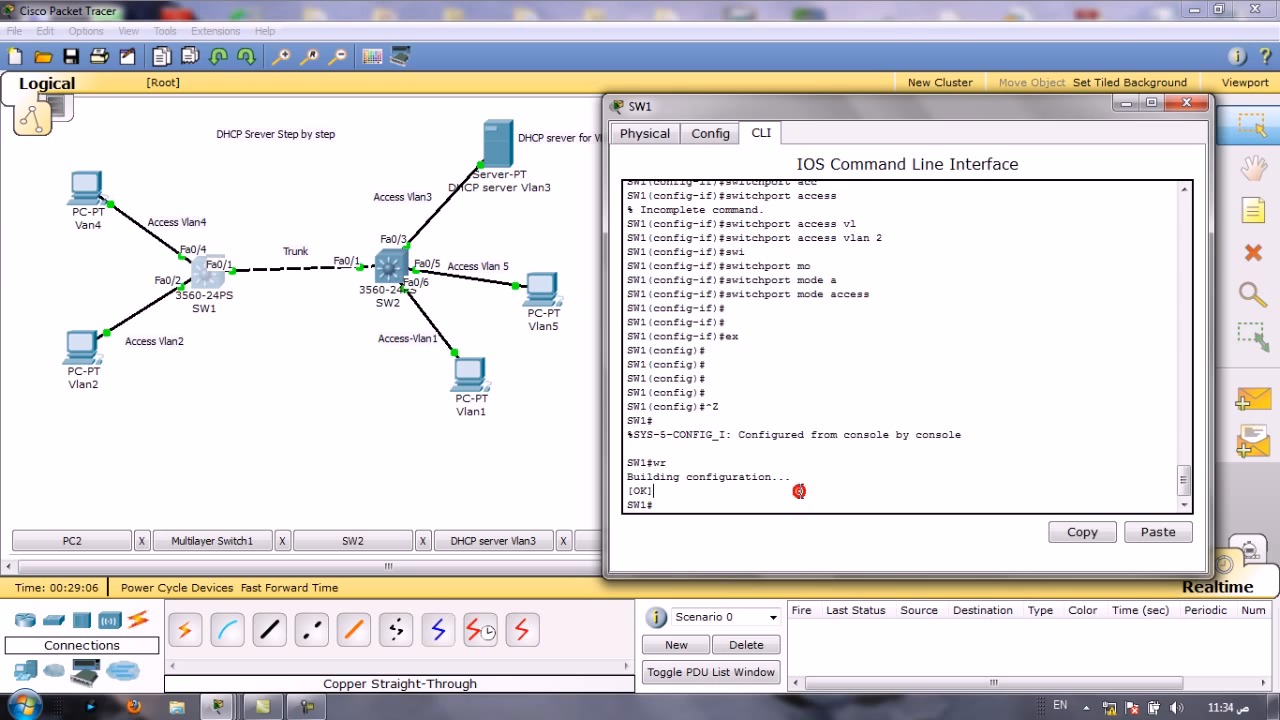
{"action": "key", "text": "Return"}
{"action": "key", "text": "Return"}
{"action": "key", "text": "Return"}
{"action": "type", "text": "sho vl"}
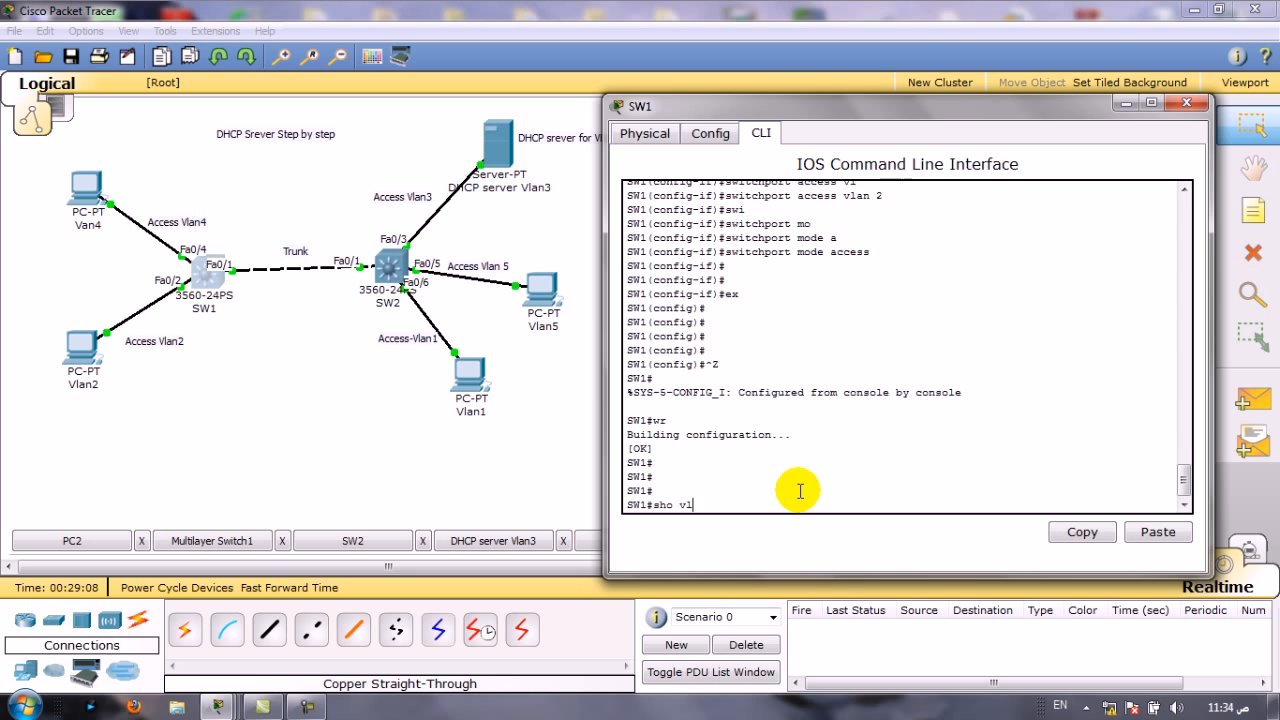
{"action": "type", "text": "an"}
{"action": "key", "text": "Return"}
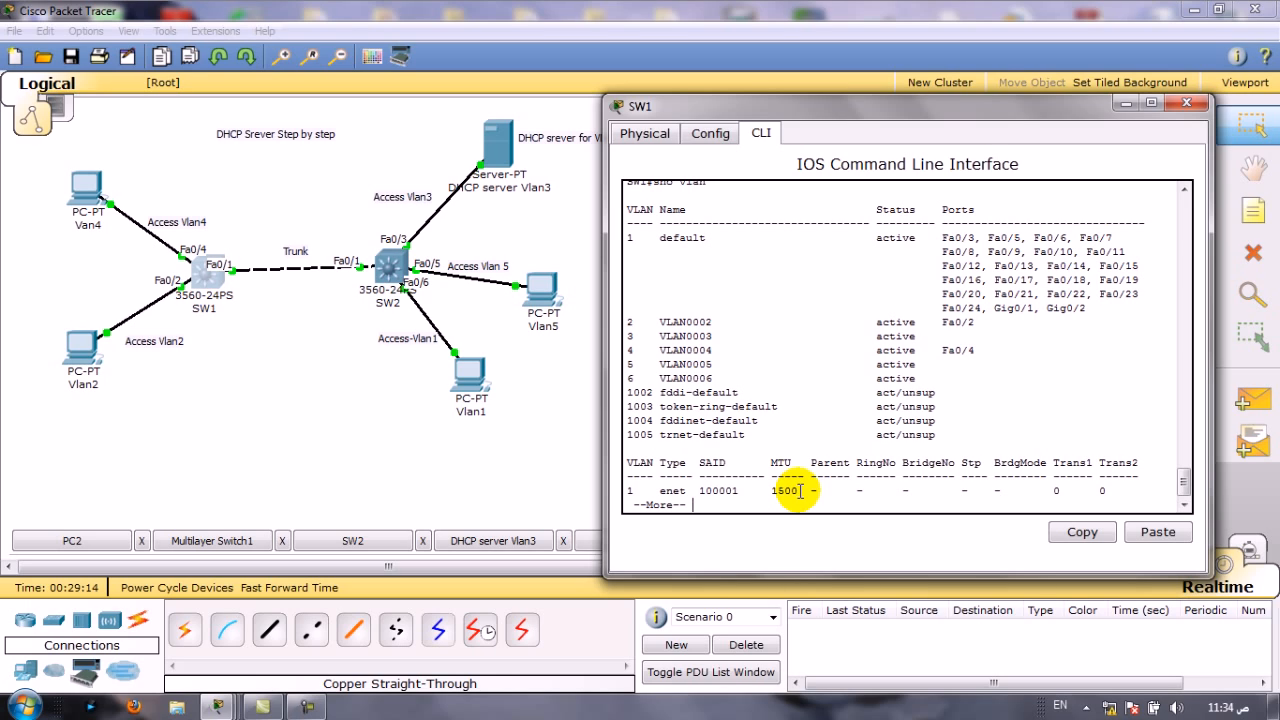
{"action": "key", "text": "space"}
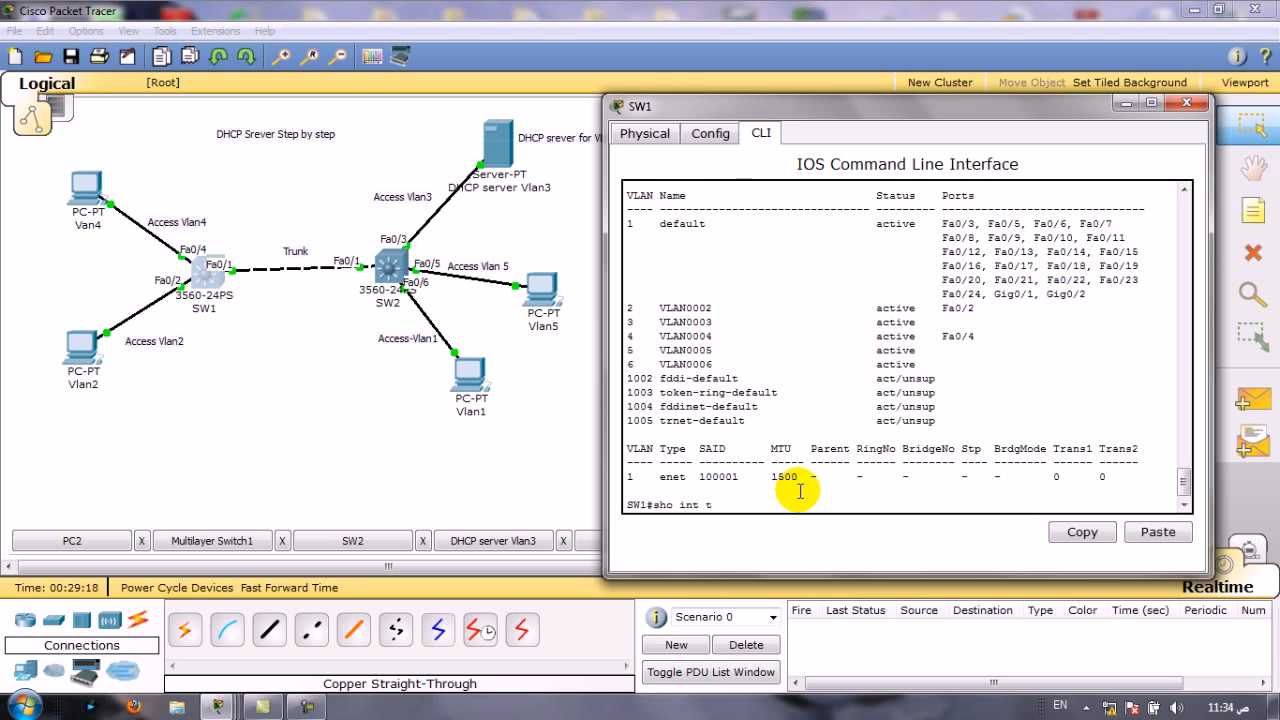
{"action": "key", "text": "Return"}
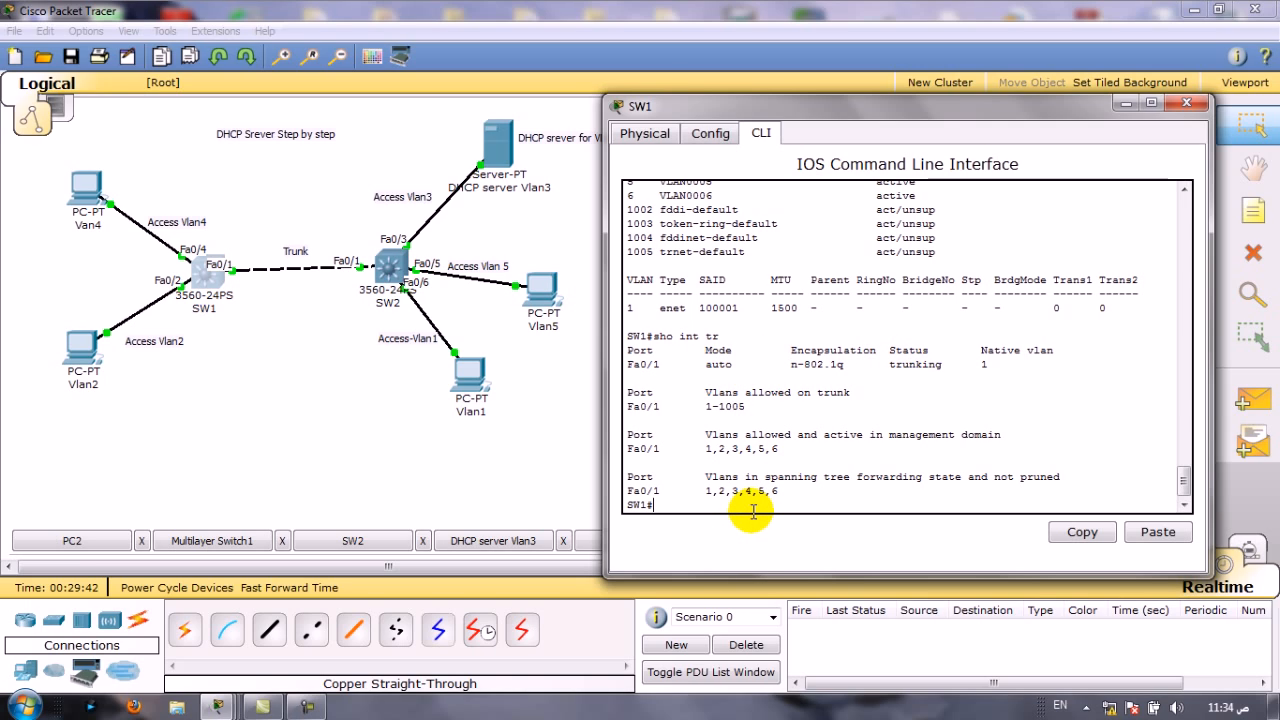
Configure interface fa0/1 on SW1 with switchport mode trunk and leave configuration mode
{"action": "type", "text": "nf t"}
{"action": "key", "text": "Return"}
{"action": "type", "text": "int "}
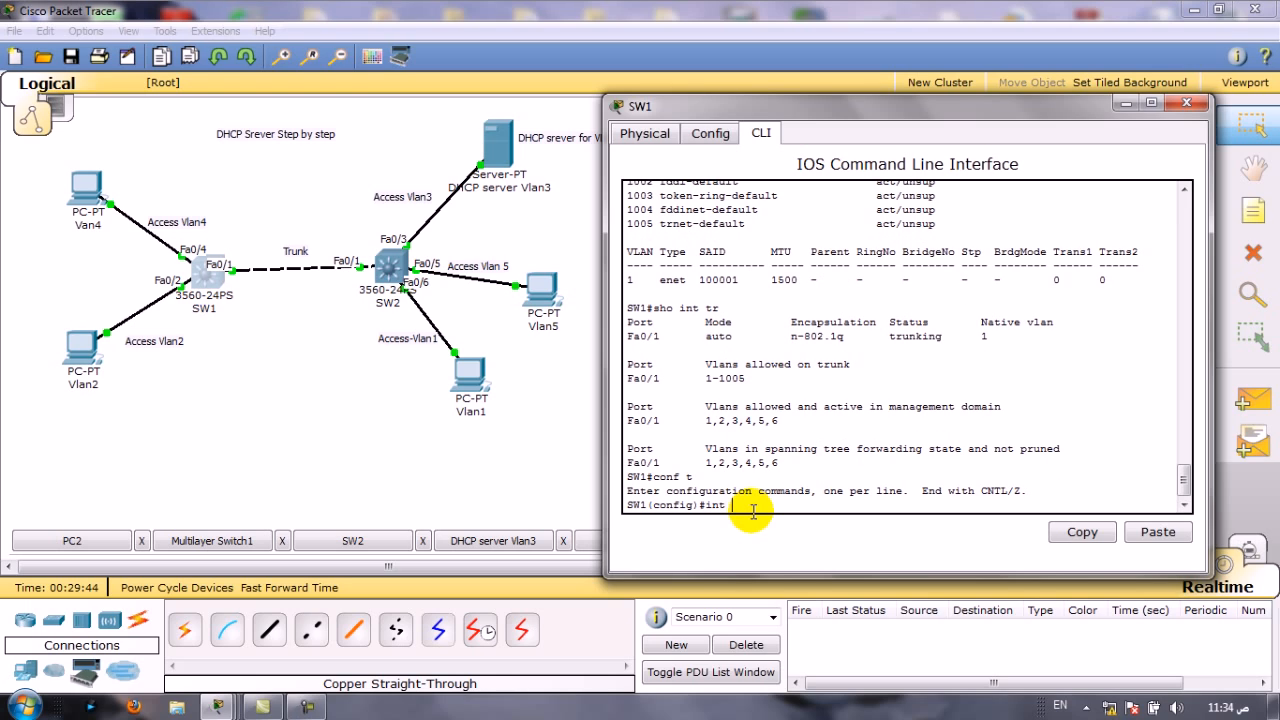
{"action": "type", "text": "fa0/1"}
{"action": "key", "text": "Return"}
{"action": "type", "text": "swi"}
{"action": "key", "text": "Tab"}
{"action": "type", "text": "mp"}
{"action": "key", "text": "Tab"}
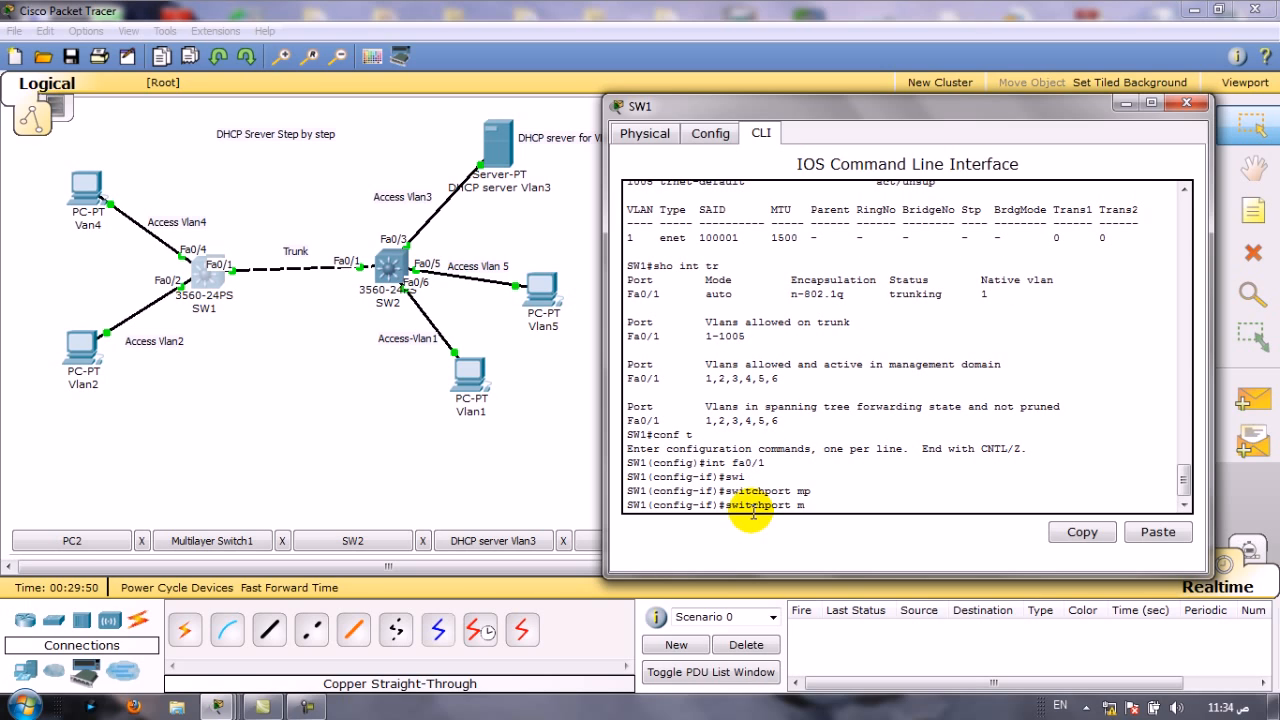
{"action": "type", "text": "o"}
{"action": "key", "text": "Tab"}
{"action": "type", "text": "tr"}
{"action": "key", "text": "Tab"}
{"action": "key", "text": "Return"}
{"action": "key", "text": "Return"}
{"action": "key", "text": "Return"}
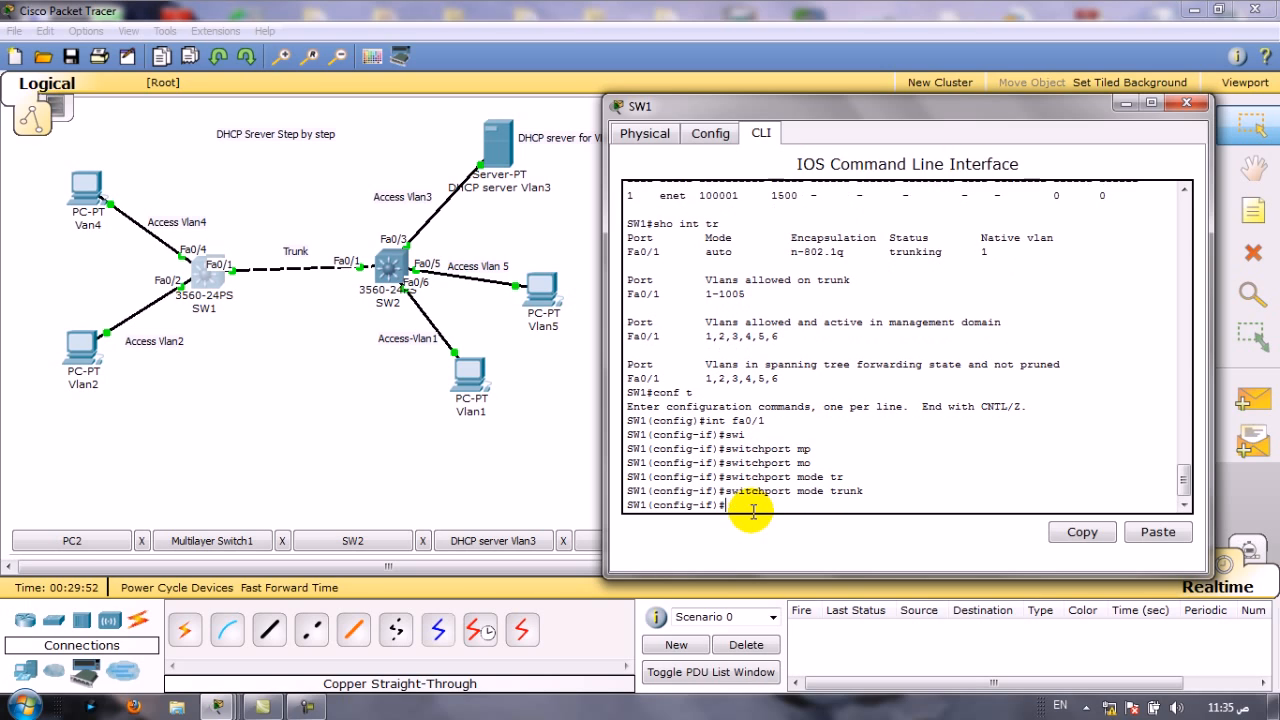
{"action": "key", "text": "ctrl+z"}
Display SW1's trunk interfaces again with the new port mode and return to the topology
{"action": "type", "text": "sho int tr"}
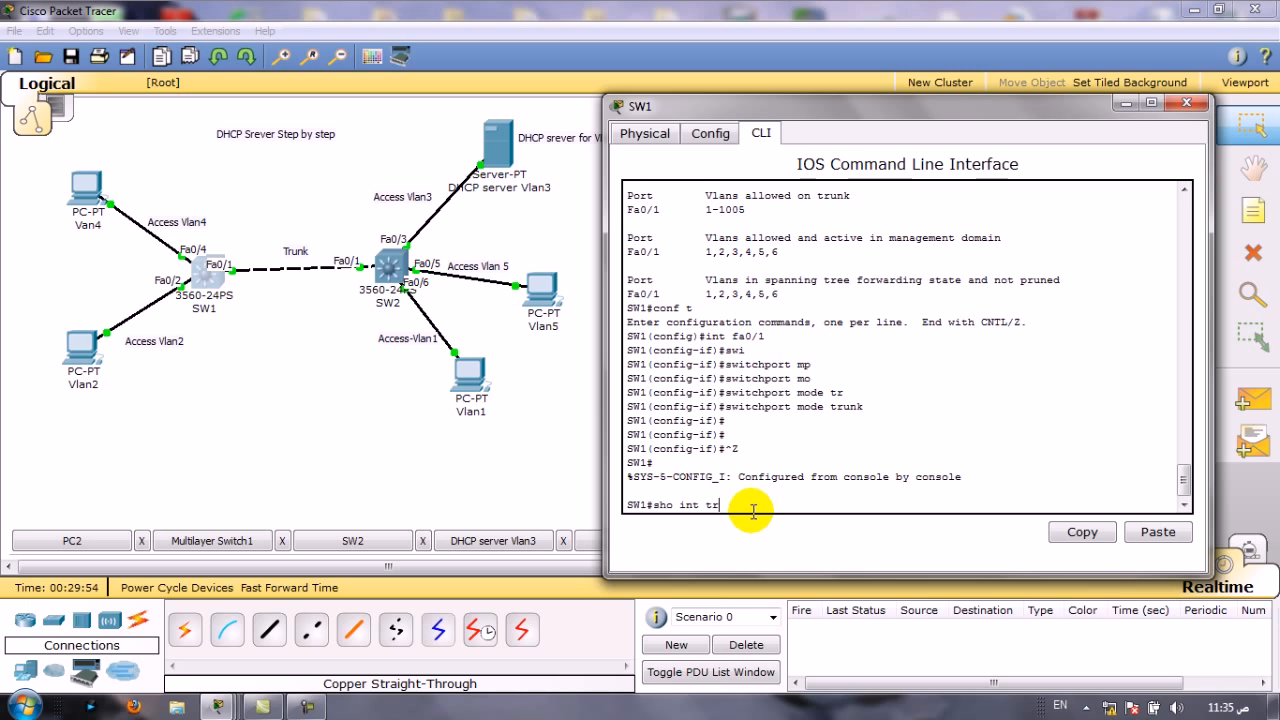
{"action": "key", "text": "Return"}
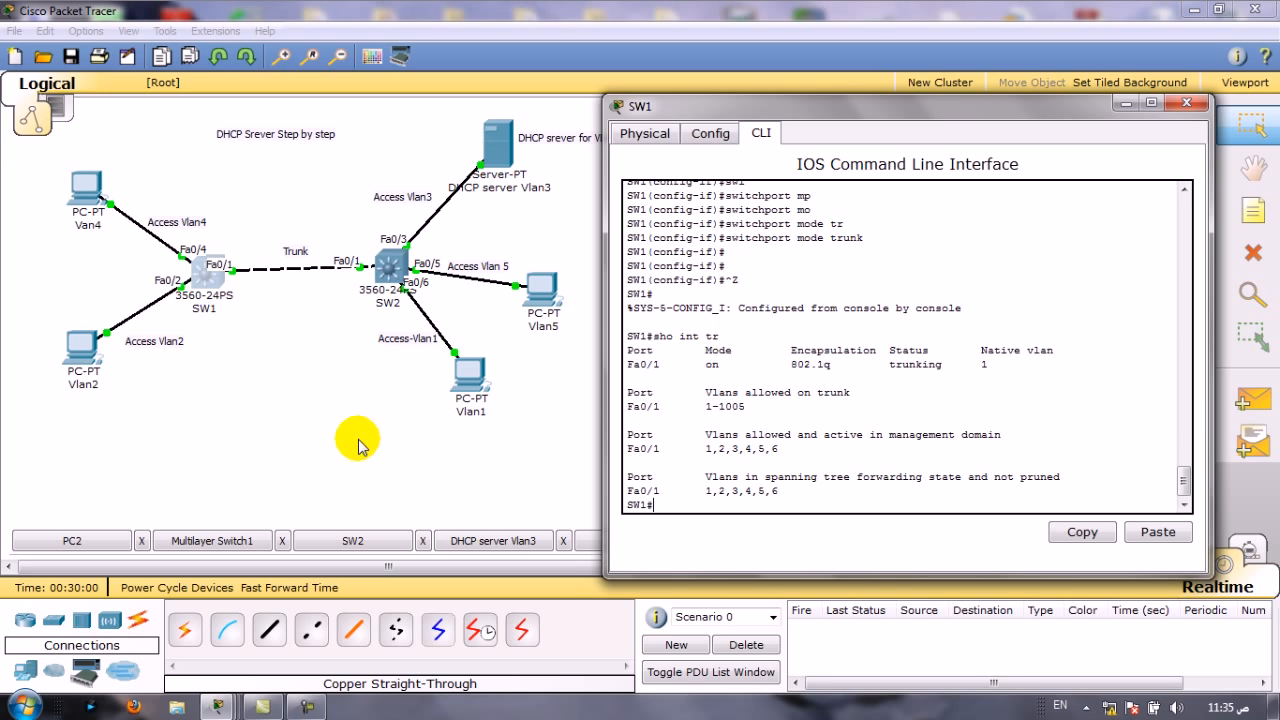
{"action": "left_click", "coordinate": [291, 459]}
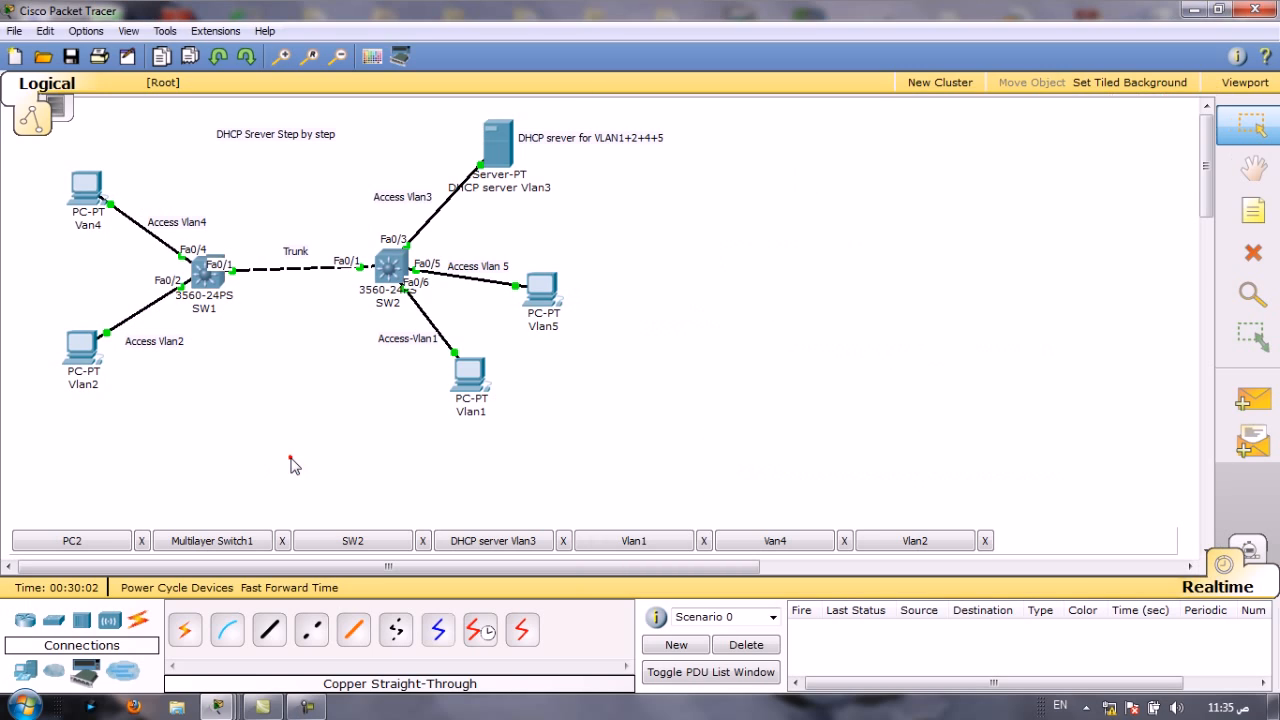
Ping 192.168.2.2 and the gateway 192.168.2.1 from PC Vlan2's Command Prompt
{"action": "left_click", "coordinate": [222, 710]}
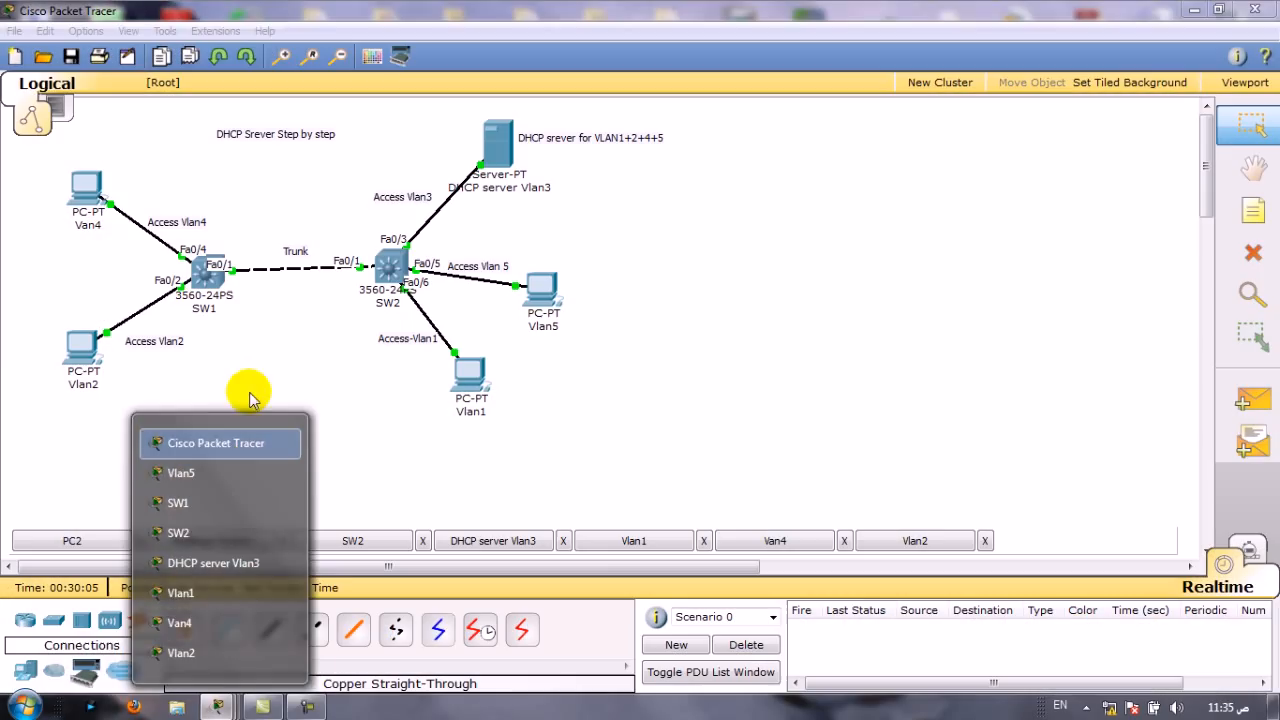
{"action": "left_click", "coordinate": [171, 374]}
{"action": "left_click", "coordinate": [97, 344]}
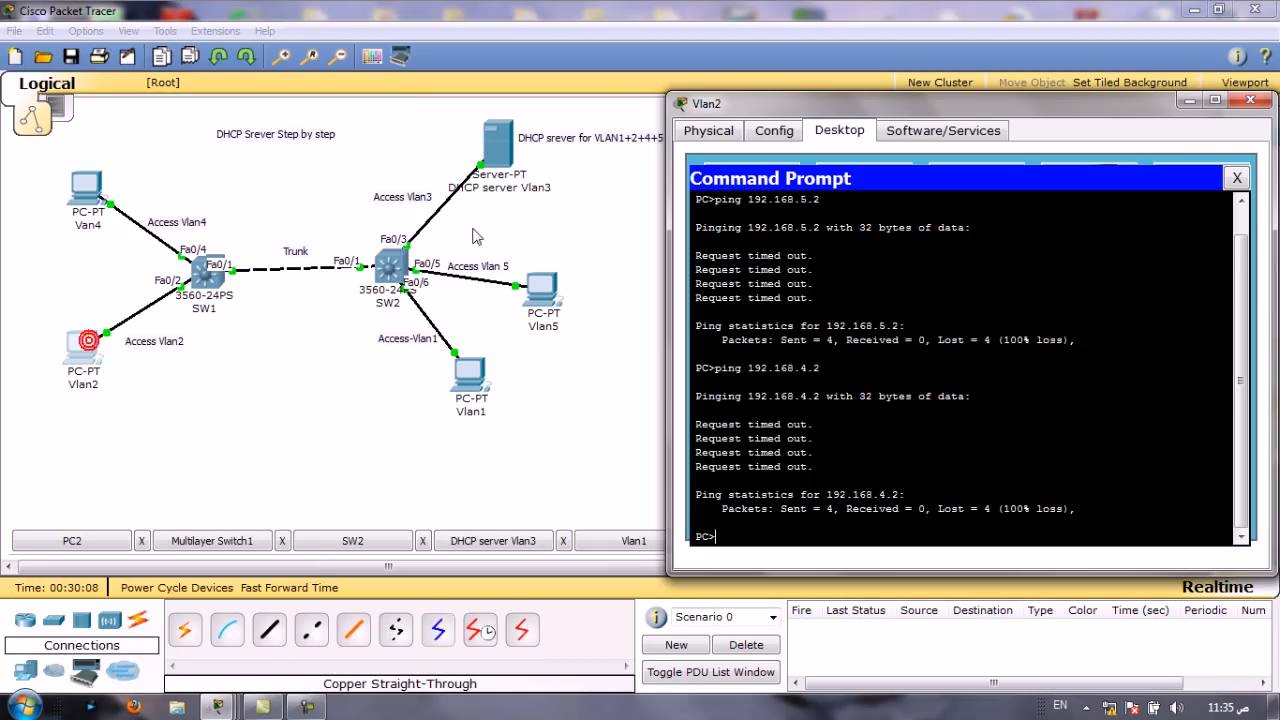
{"action": "key", "text": "Up"}
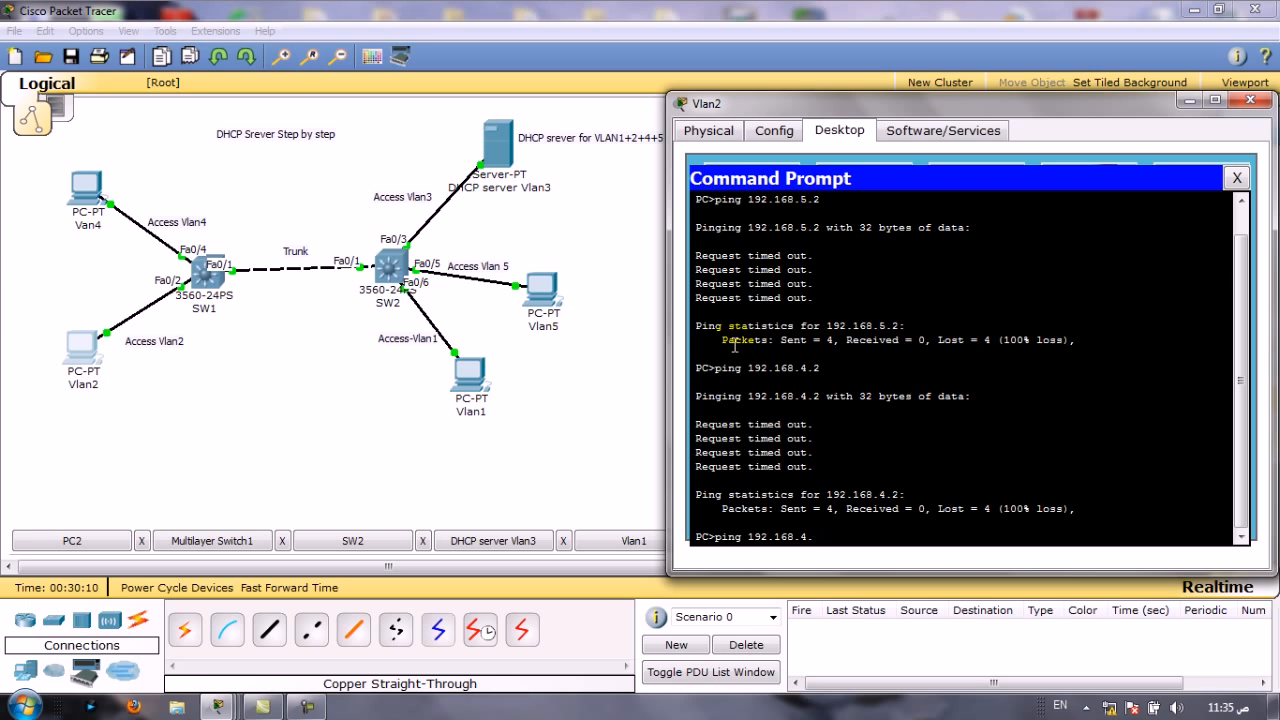
{"action": "type", "text": "2"}
{"action": "key", "text": "Return"}
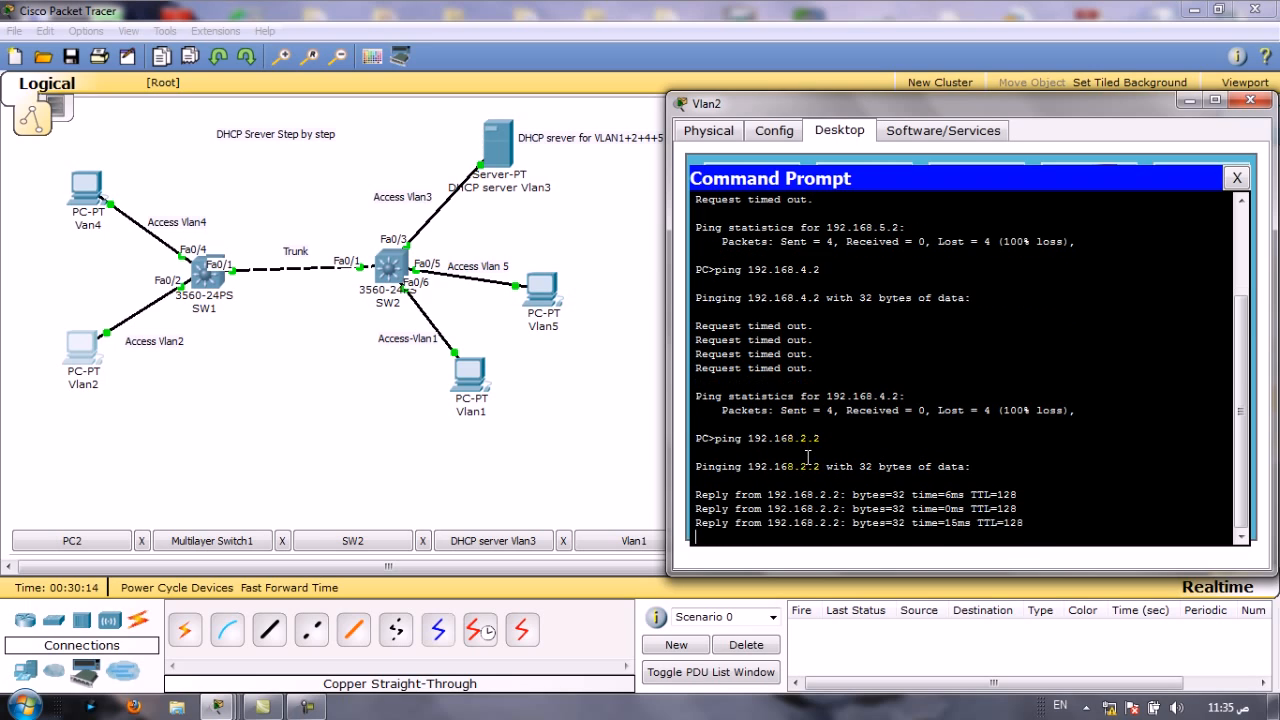
{"action": "key", "text": "Up"}
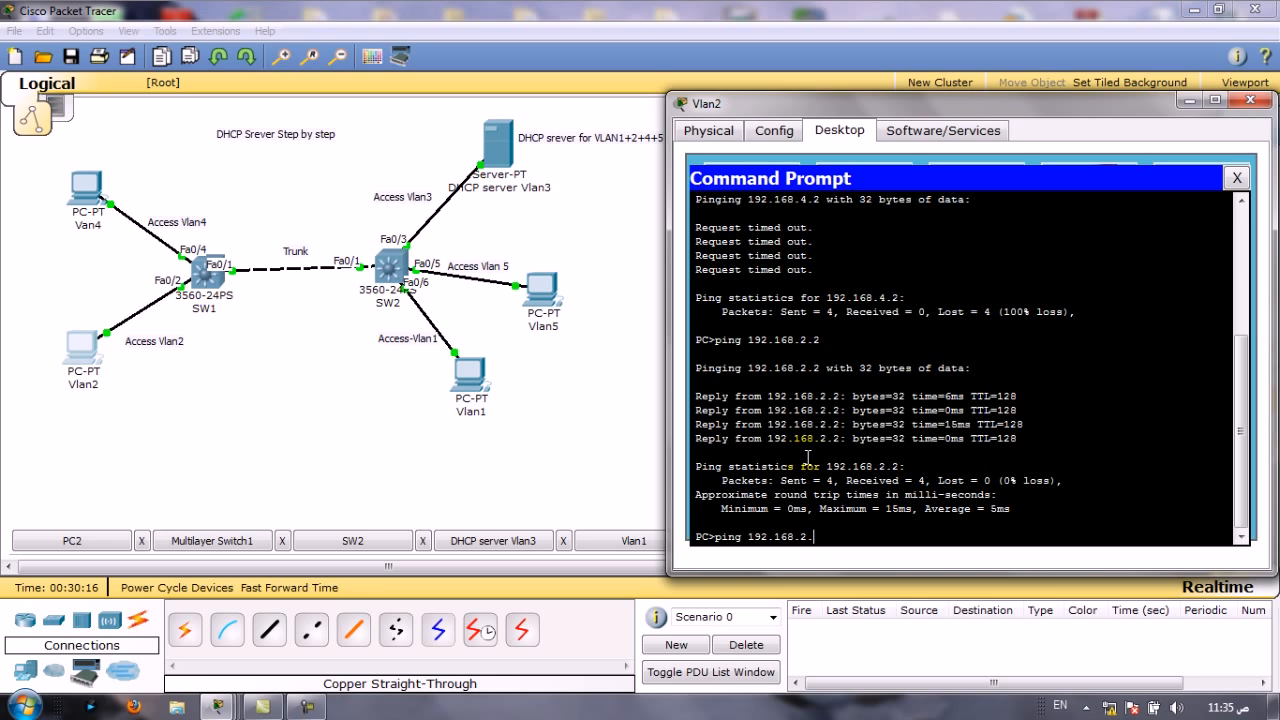
{"action": "key", "text": "Return"}
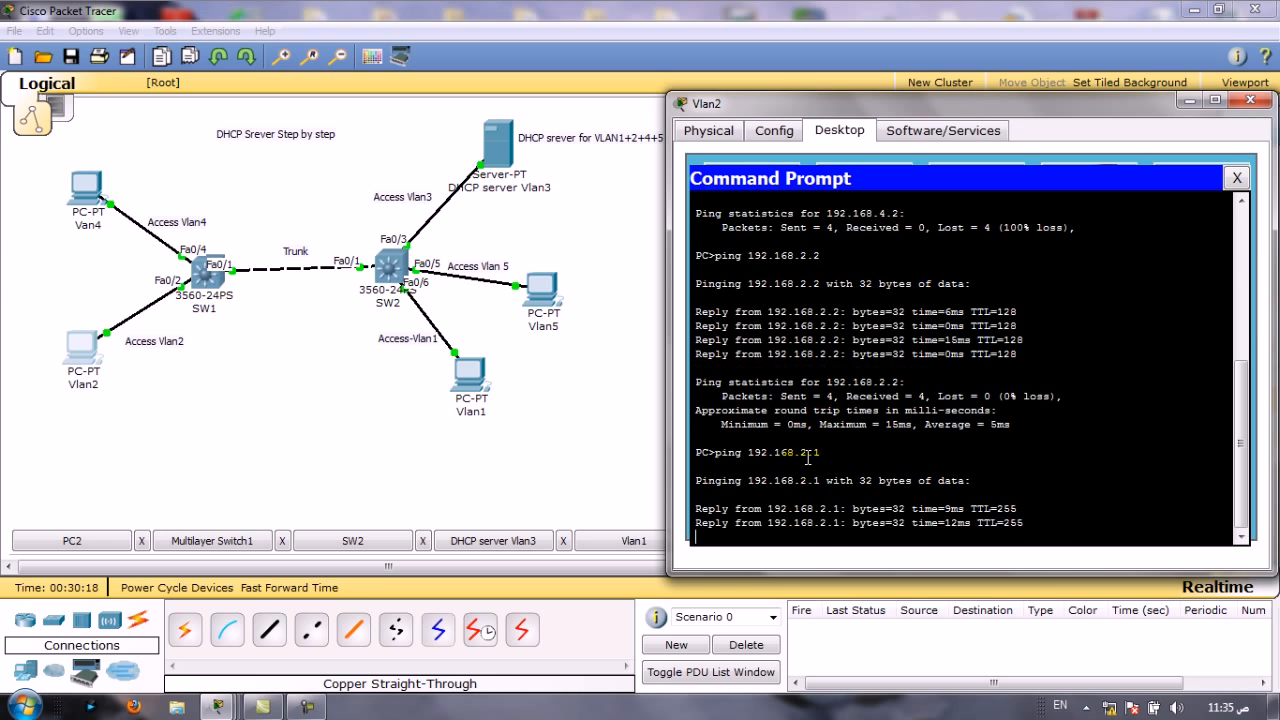
Ping the VLAN 4 gateway 192.168.4.1 from PC Vlan2 and return to the topology
{"action": "key", "text": "Up"}
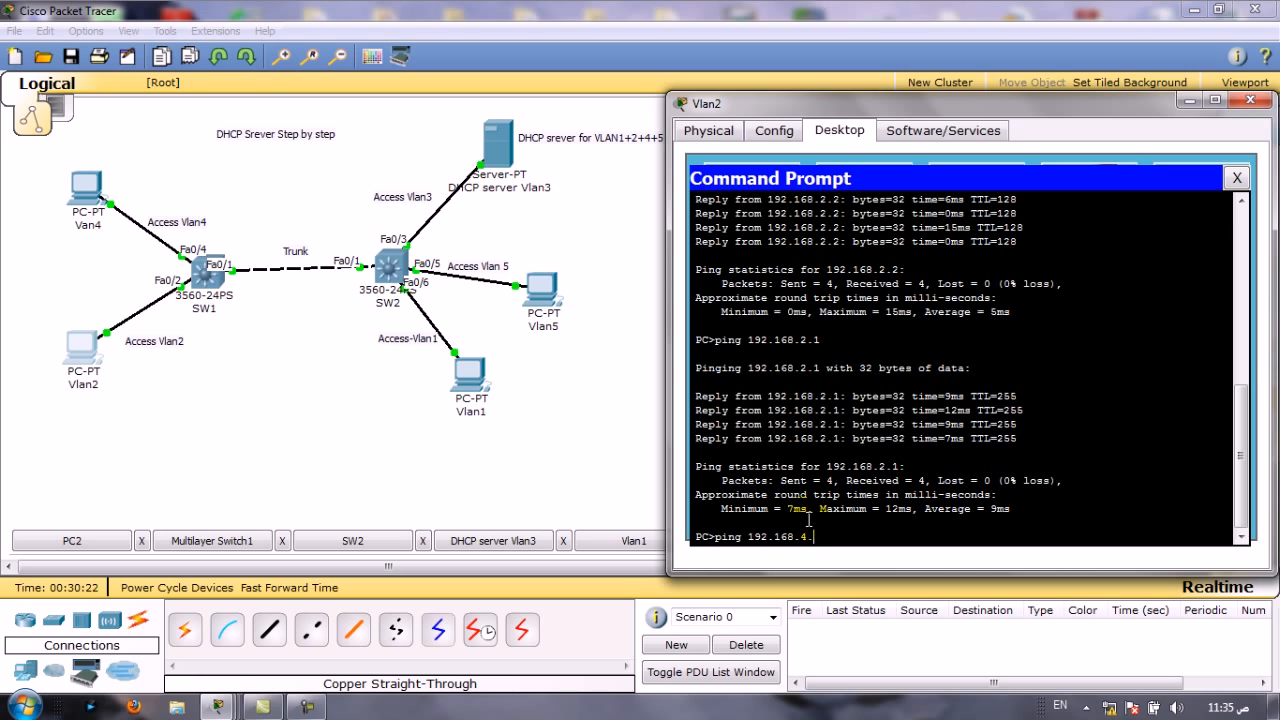
{"action": "type", "text": "4.1"}
{"action": "key", "text": "Return"}
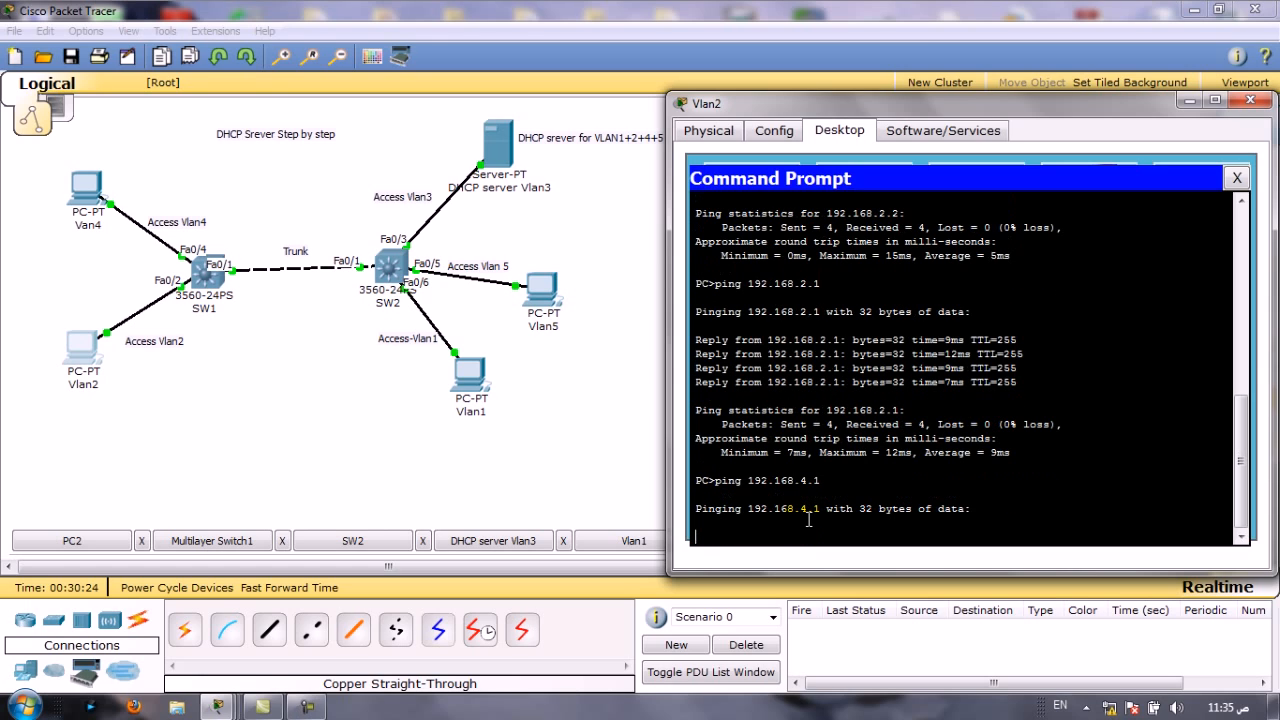
{"action": "left_click", "coordinate": [604, 522]}
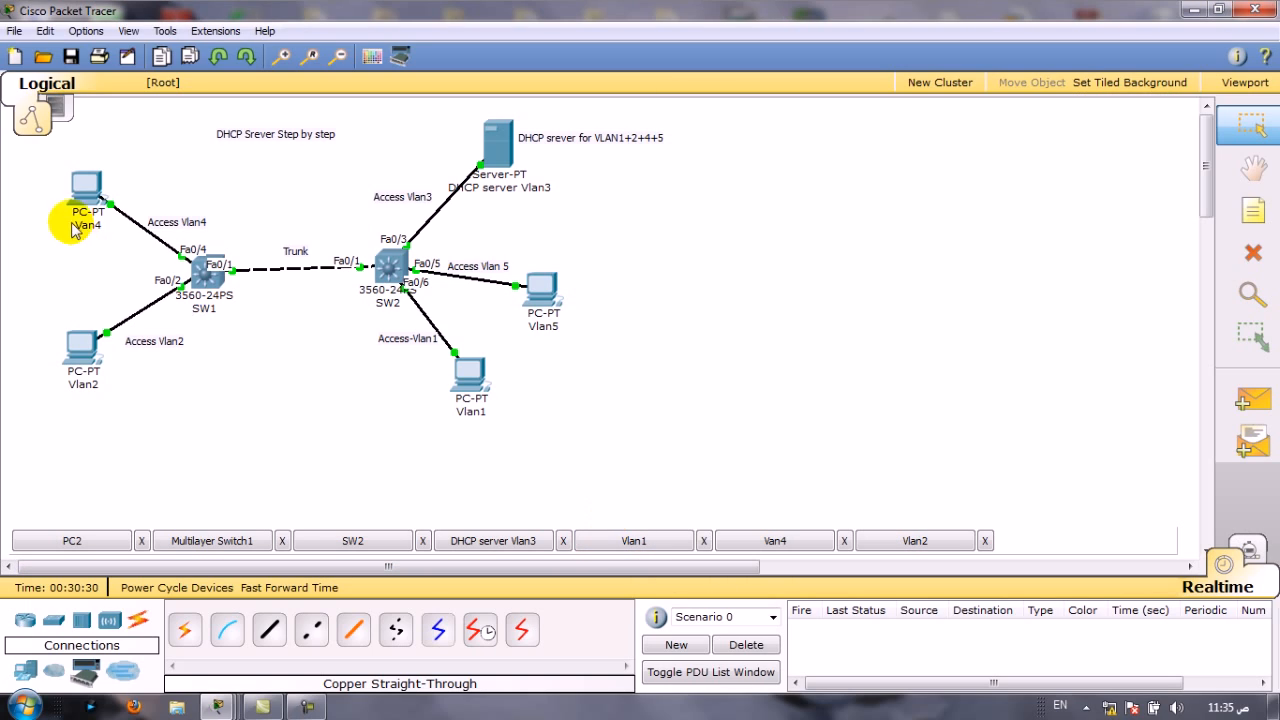
Close the IP Configuration on PC Van4 and minimize its window
{"action": "left_click", "coordinate": [101, 196]}
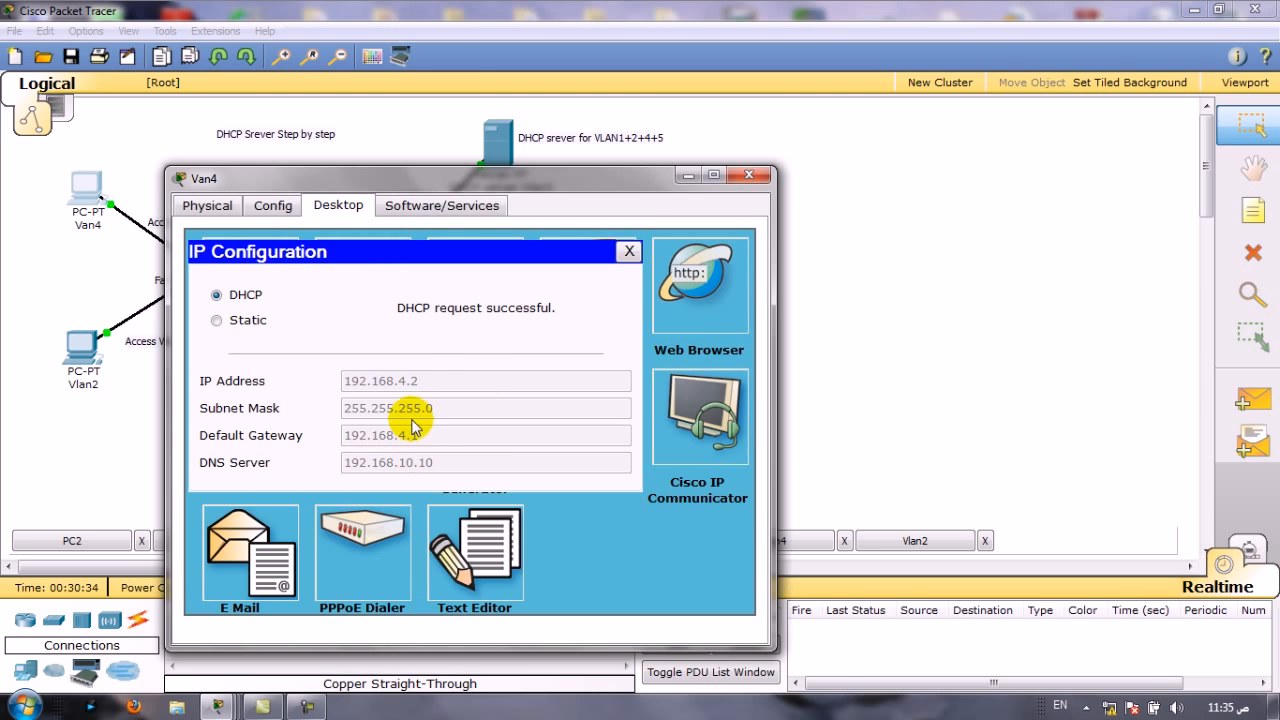
{"action": "left_click", "coordinate": [629, 251]}
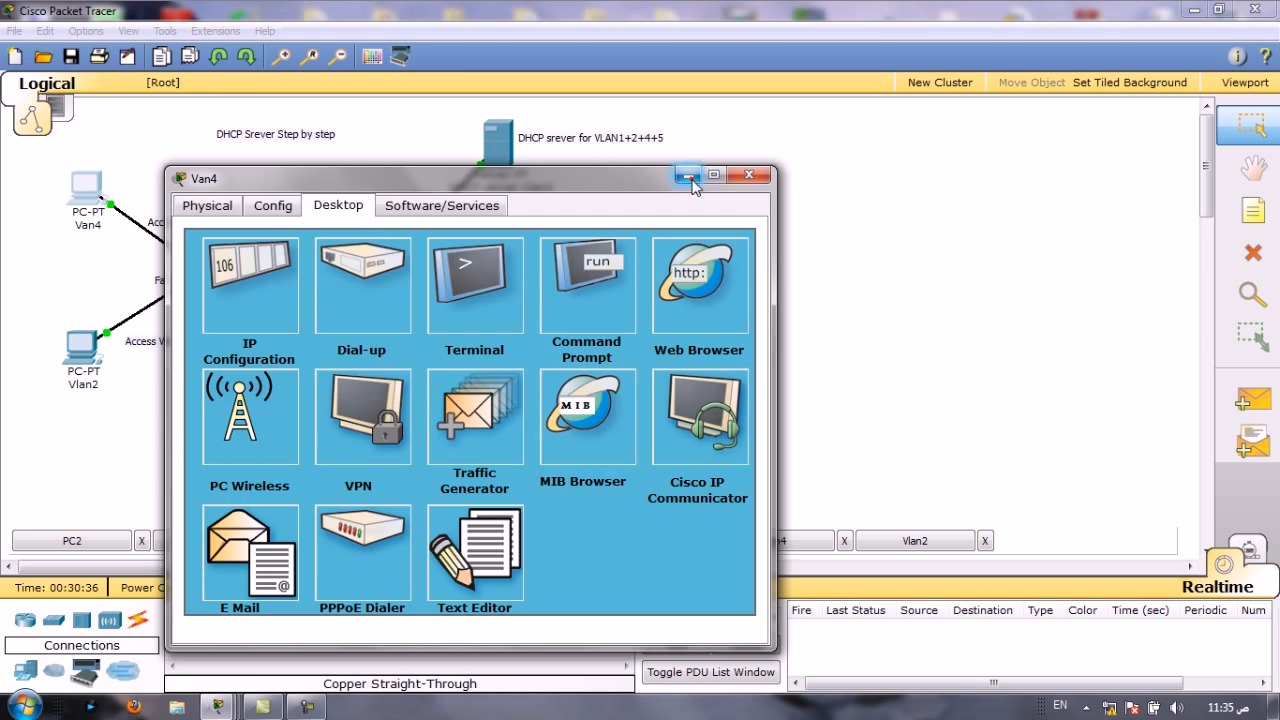
{"action": "left_click", "coordinate": [689, 176]}
Display the trunk interfaces in SW2's CLI with sho int tr
{"action": "left_click", "coordinate": [390, 267]}
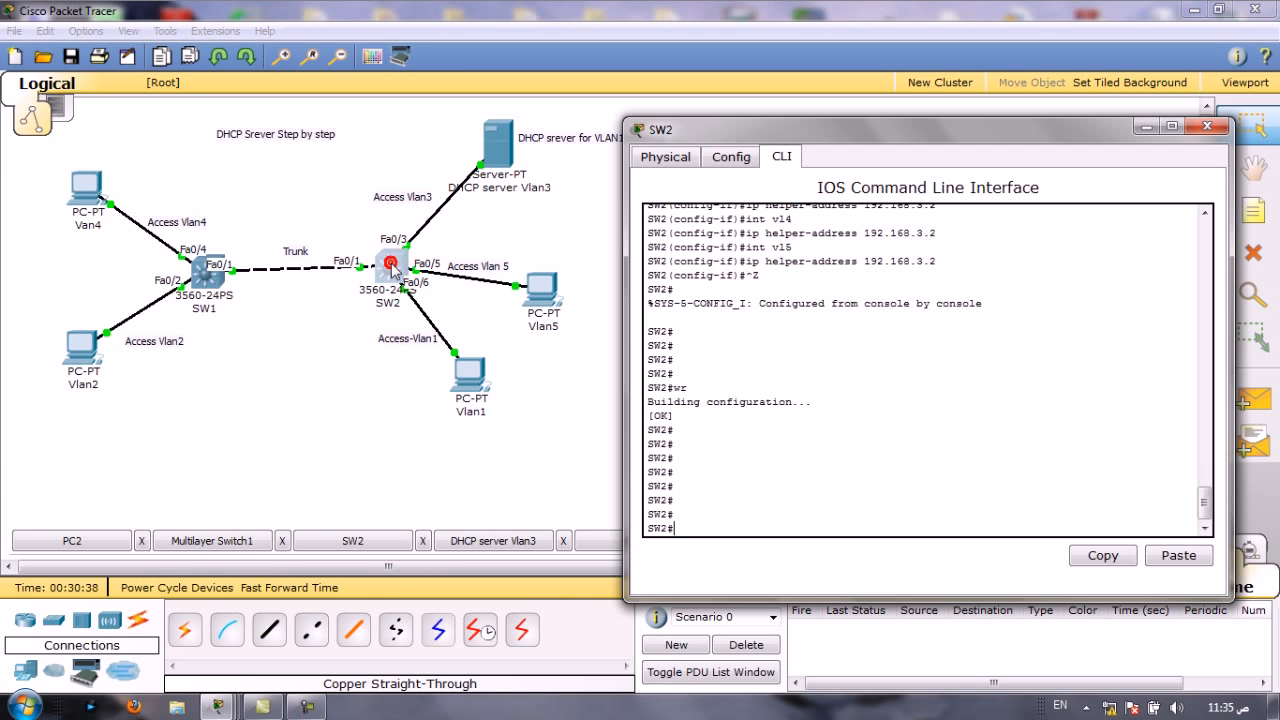
{"action": "type", "text": "sho"}
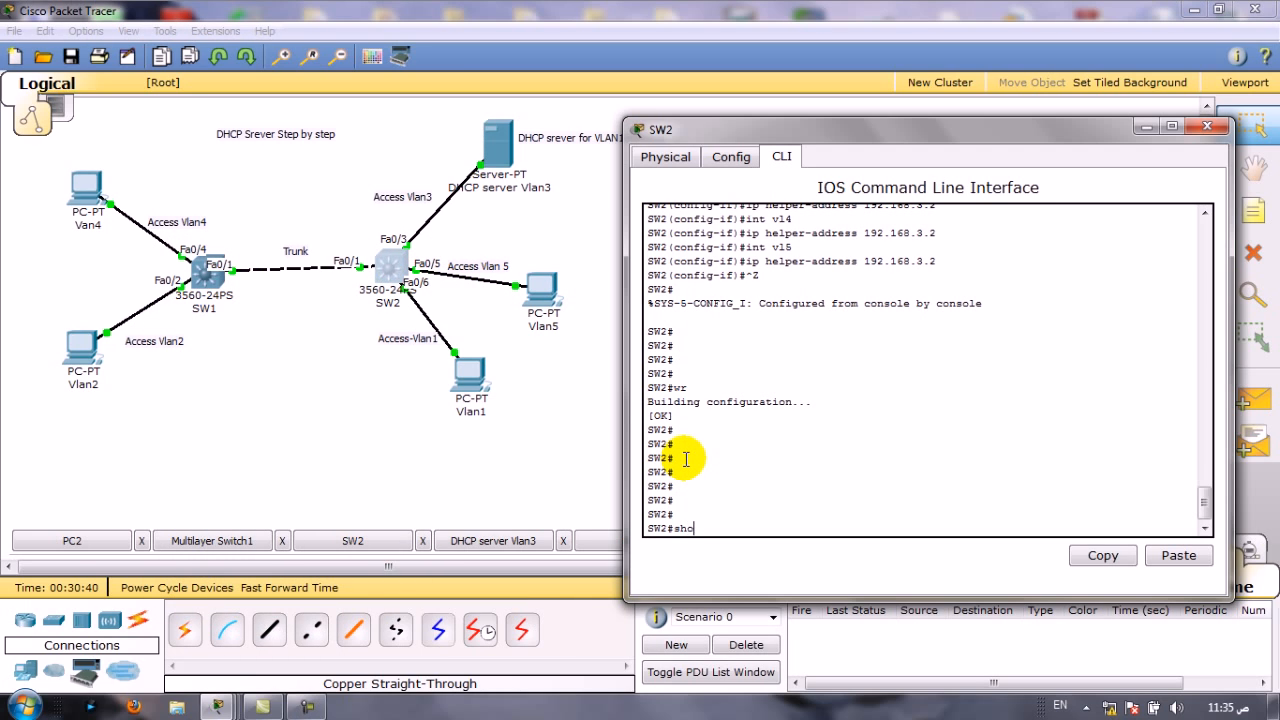
{"action": "type", "text": " int tr"}
{"action": "key", "text": "Return"}
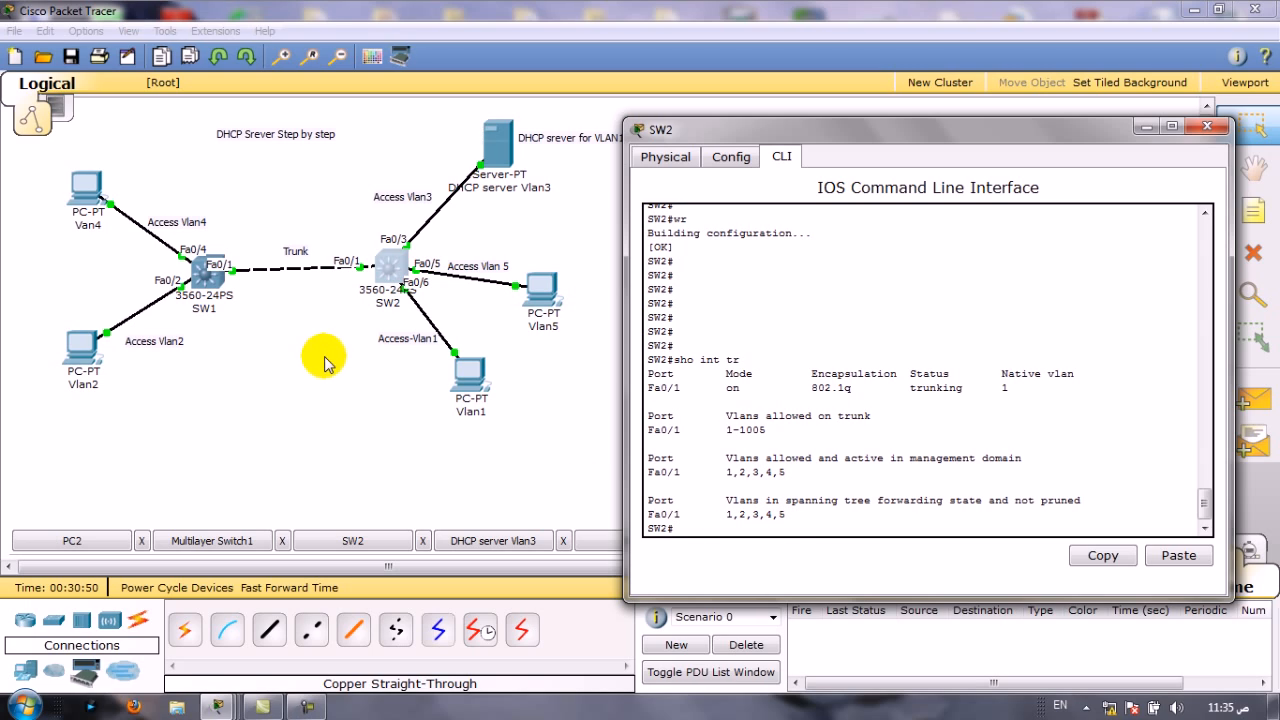
Examine SW2's full running configuration with sho run, including its switchports, VLAN interface addresses and helper addresses
{"action": "type", "text": "sho"}
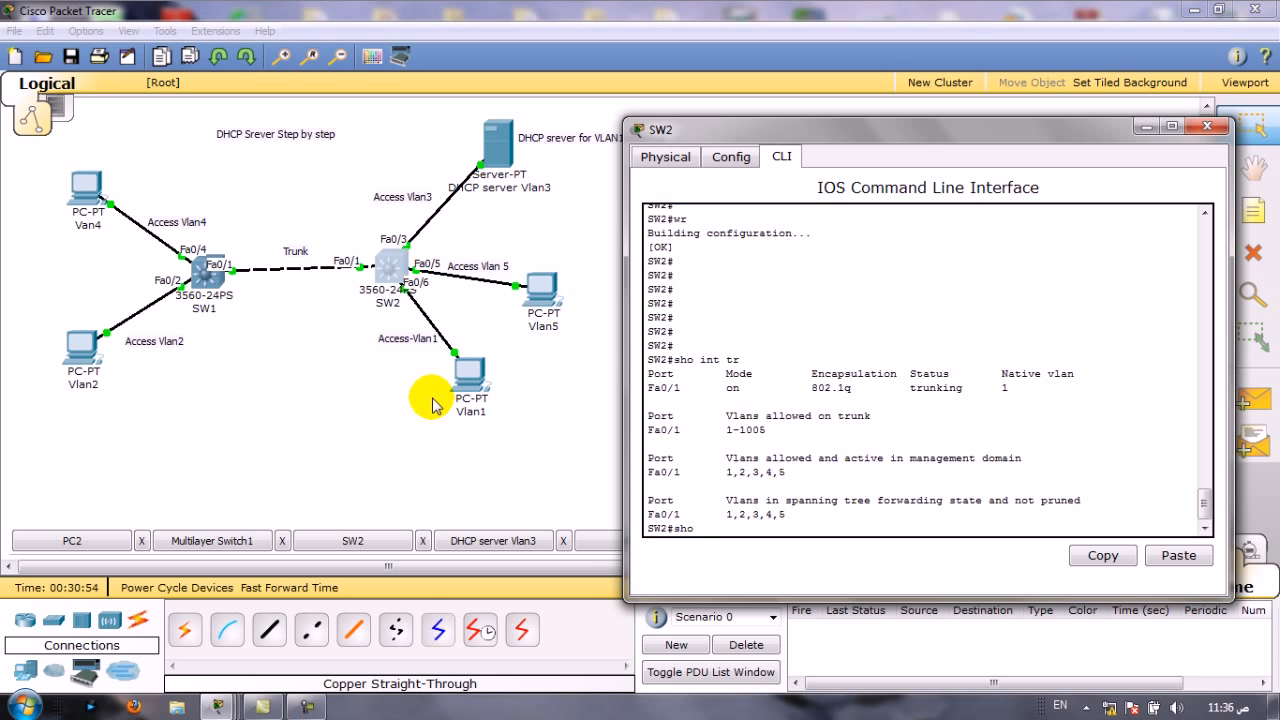
{"action": "key", "text": "BackSpace"}
{"action": "key", "text": "BackSpace"}
{"action": "type", "text": "sho run"}
{"action": "key", "text": "Return"}
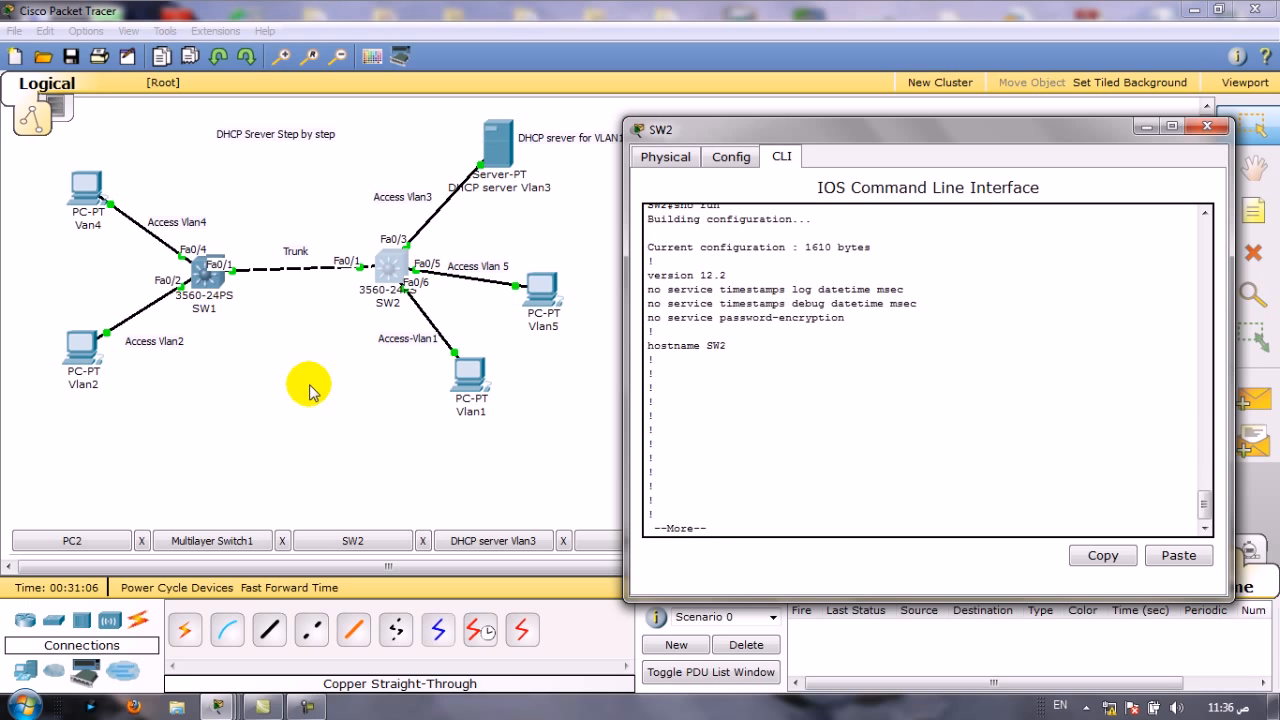
{"action": "key", "text": "space"}
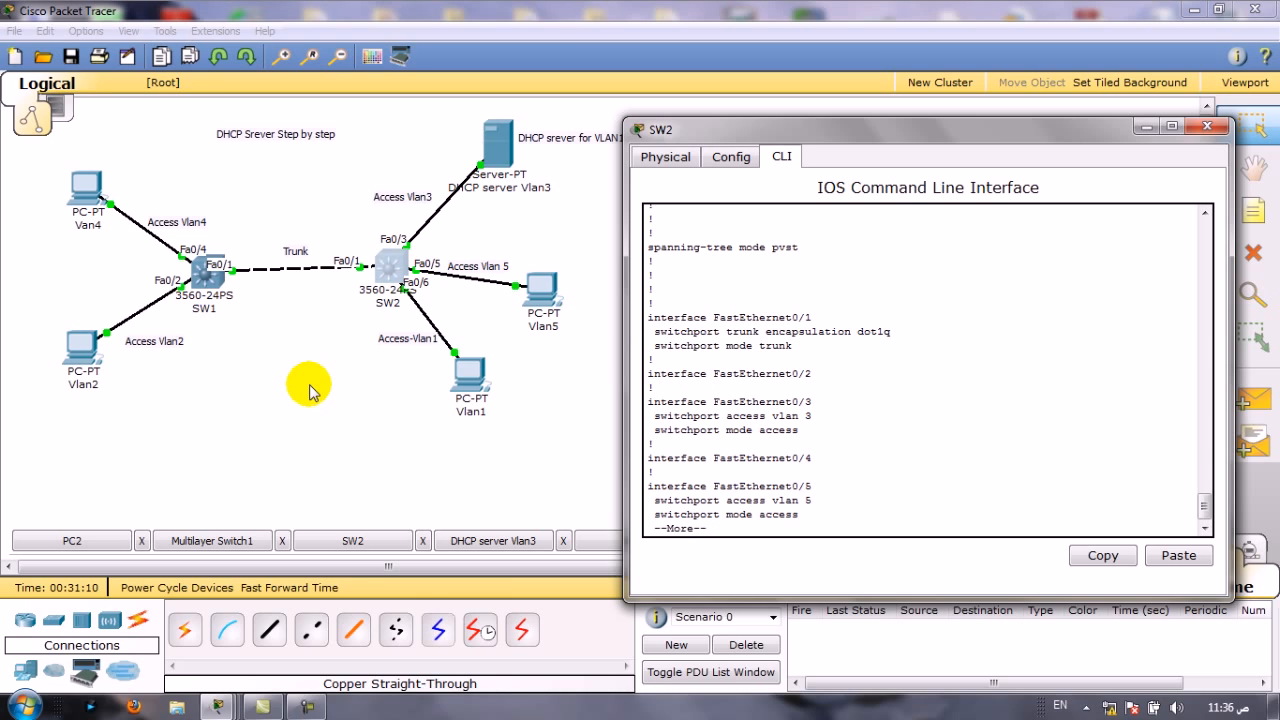
{"action": "key", "text": "Return"}
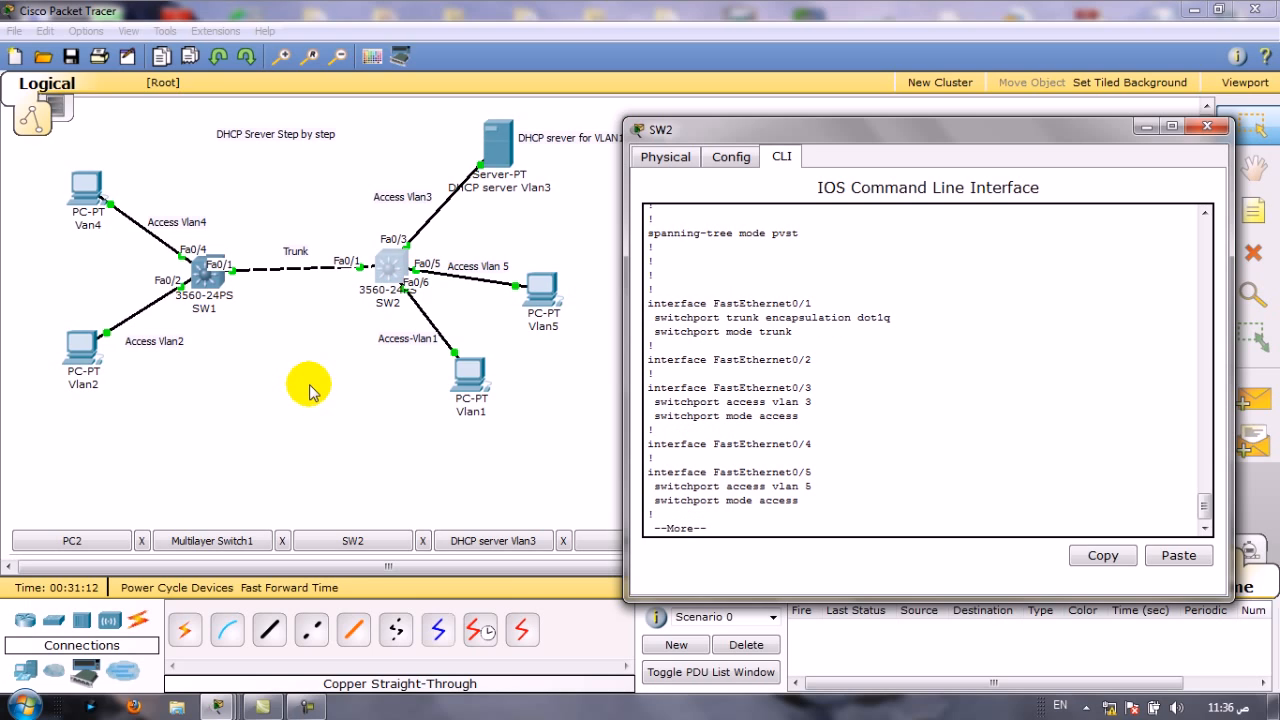
{"action": "key", "text": "Return"}
{"action": "key", "text": "Return"}
{"action": "key", "text": "Return"}
{"action": "key", "text": "Return"}
{"action": "key", "text": "Return"}
{"action": "key", "text": "Return"}
{"action": "key", "text": "Return"}
{"action": "key", "text": "Return"}
{"action": "key", "text": "Return"}
{"action": "key", "text": "Return"}
{"action": "key", "text": "Return"}
{"action": "key", "text": "Return"}
{"action": "key", "text": "Return"}
{"action": "key", "text": "Return"}
{"action": "key", "text": "Return"}
{"action": "key", "text": "Return"}
{"action": "key", "text": "Return"}
{"action": "key", "text": "Return"}
{"action": "key", "text": "Return"}
{"action": "key", "text": "Return"}
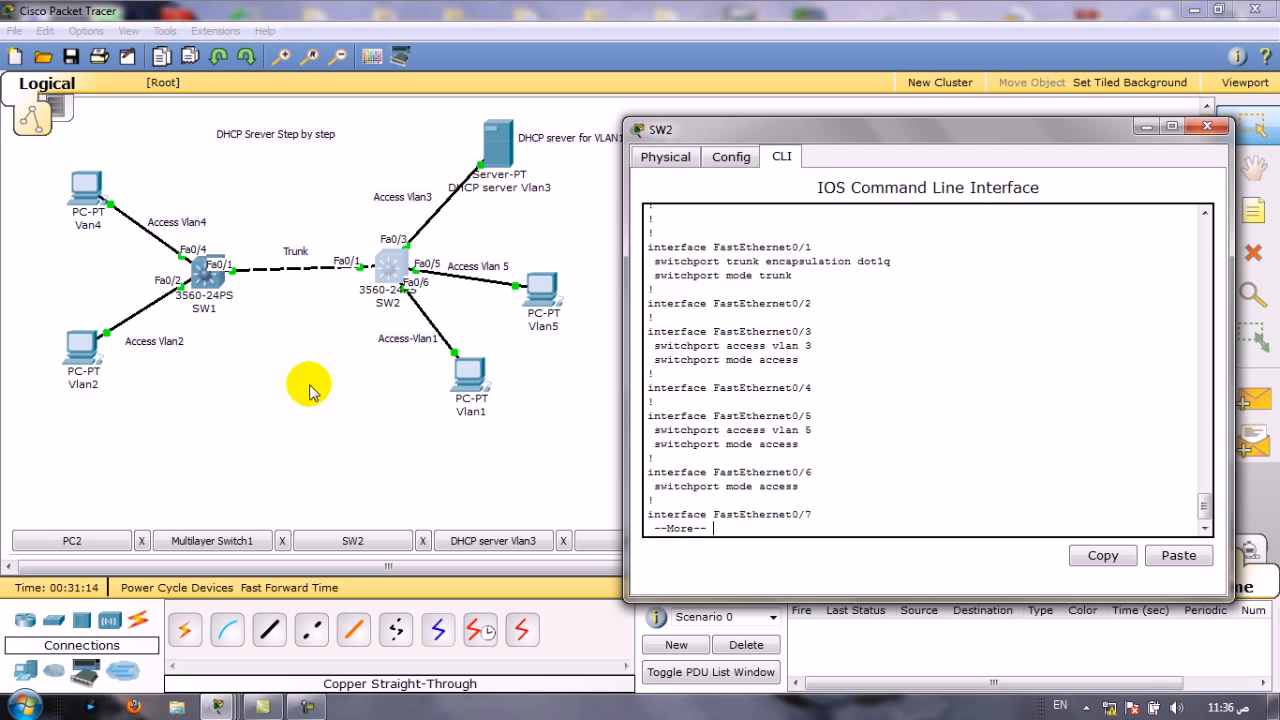
{"action": "key", "text": "Return"}
{"action": "key", "text": "Return"}
{"action": "key", "text": "Return"}
{"action": "key", "text": "Return"}
{"action": "key", "text": "Return"}
{"action": "key", "text": "Return"}
{"action": "key", "text": "Return"}
{"action": "key", "text": "Return"}
{"action": "key", "text": "Return"}
{"action": "key", "text": "Return"}
{"action": "key", "text": "Return"}
{"action": "key", "text": "Return"}
{"action": "key", "text": "Return"}
{"action": "key", "text": "Return"}
{"action": "key", "text": "Return"}
{"action": "key", "text": "Return"}
{"action": "key", "text": "Return"}
{"action": "key", "text": "Return"}
{"action": "key", "text": "Return"}
{"action": "key", "text": "Return"}
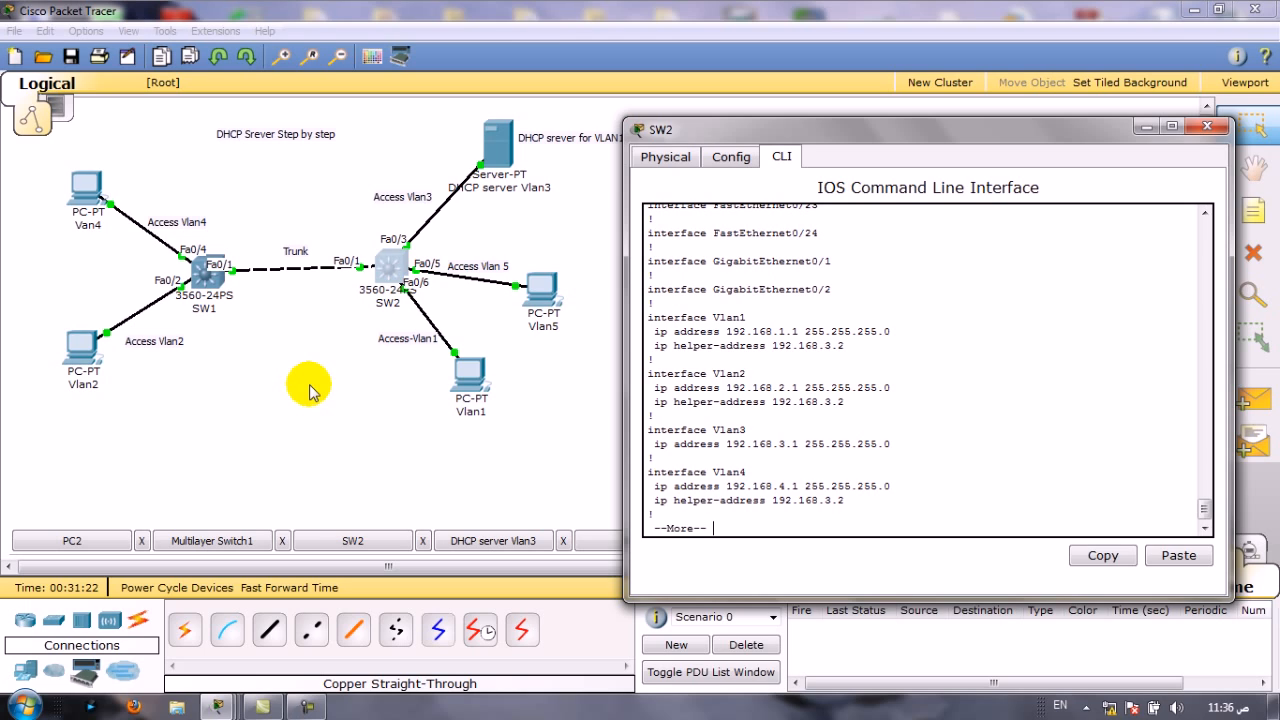
{"action": "key", "text": "Return"}
{"action": "key", "text": "Return"}
{"action": "key", "text": "Return"}
{"action": "key", "text": "Return"}
{"action": "key", "text": "Return"}
{"action": "key", "text": "Return"}
{"action": "key", "text": "Return"}
{"action": "key", "text": "Return"}
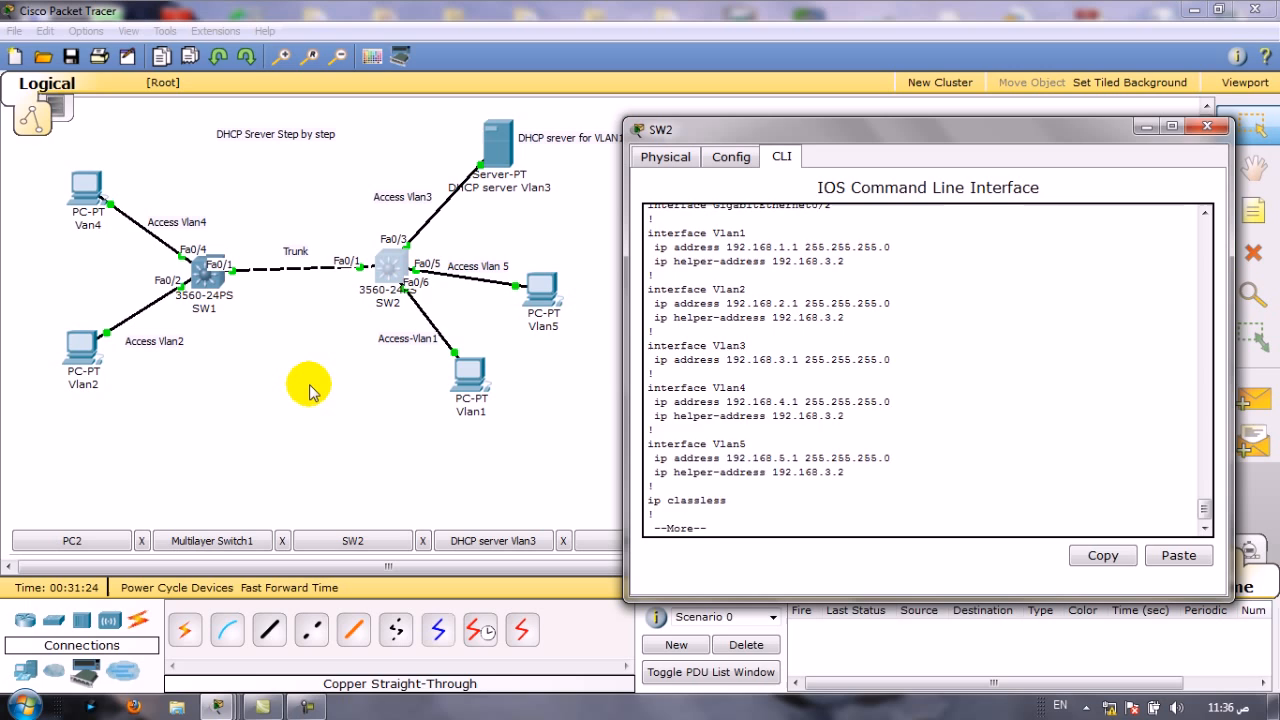
{"action": "key", "text": "space"}
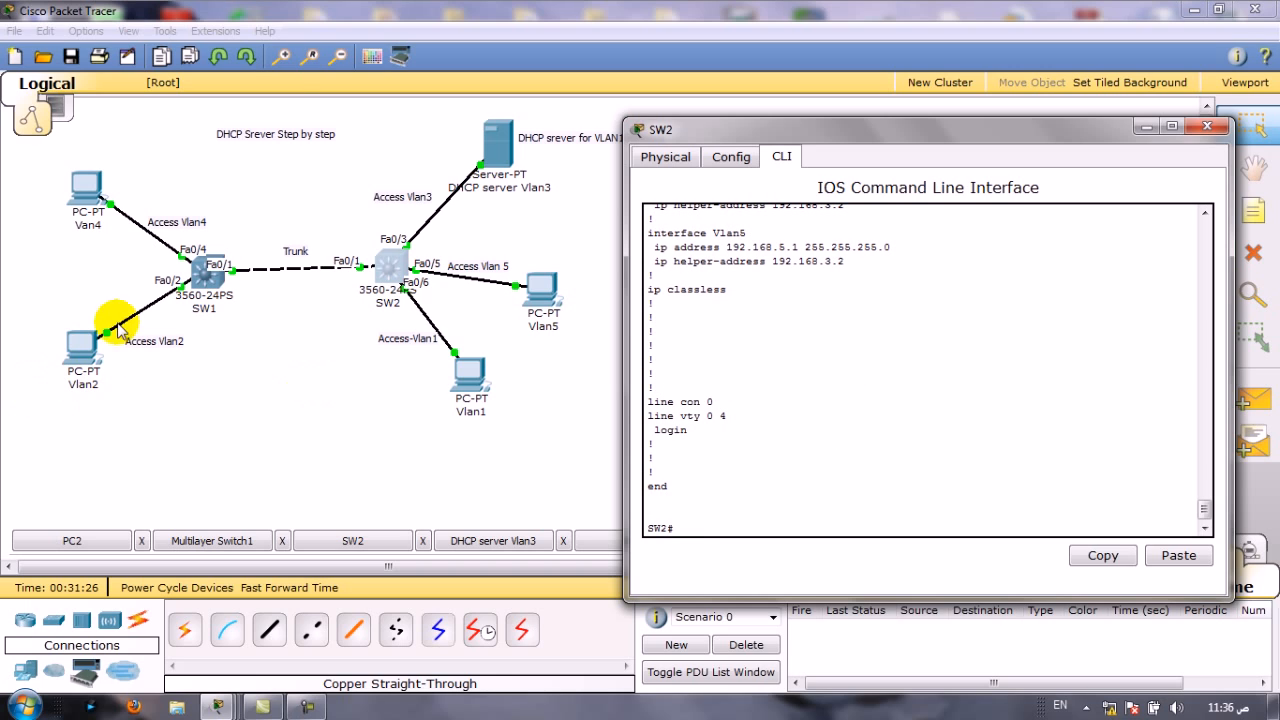
Examine SW1's full running configuration with sho run, including its switchports and VLAN interfaces
{"action": "left_click", "coordinate": [208, 290]}
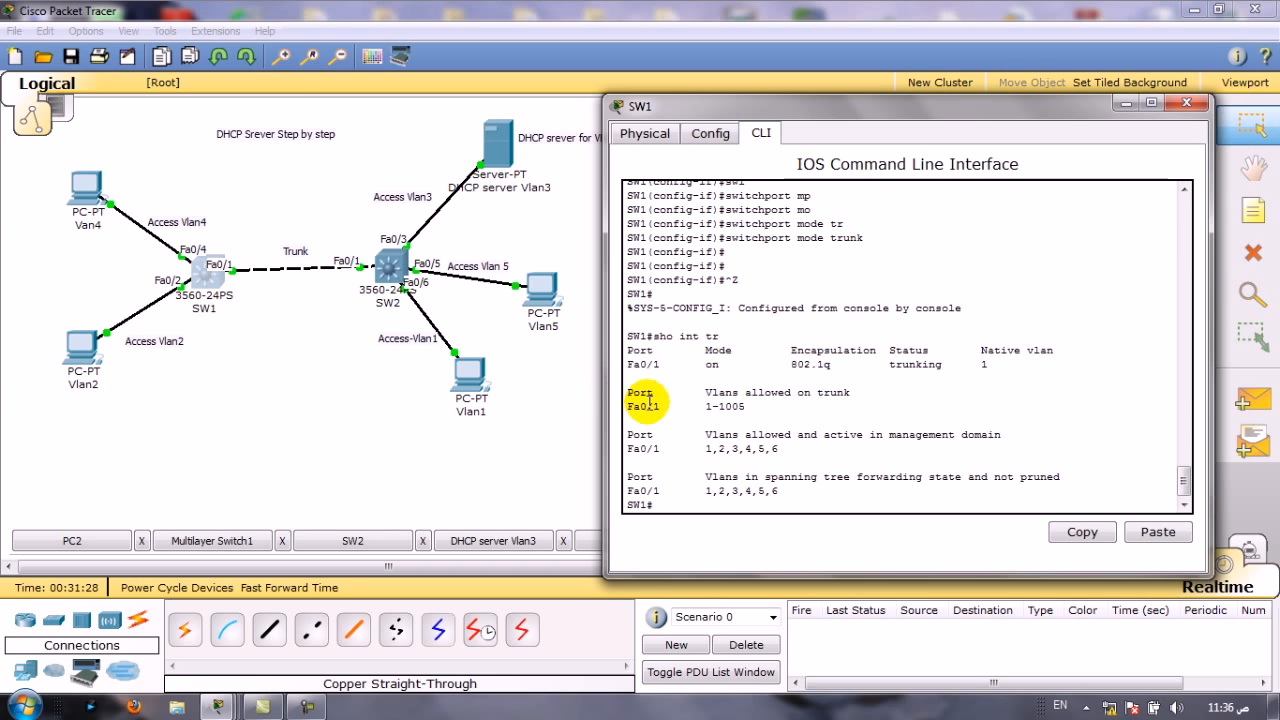
{"action": "type", "text": "sho run"}
{"action": "key", "text": "Return"}
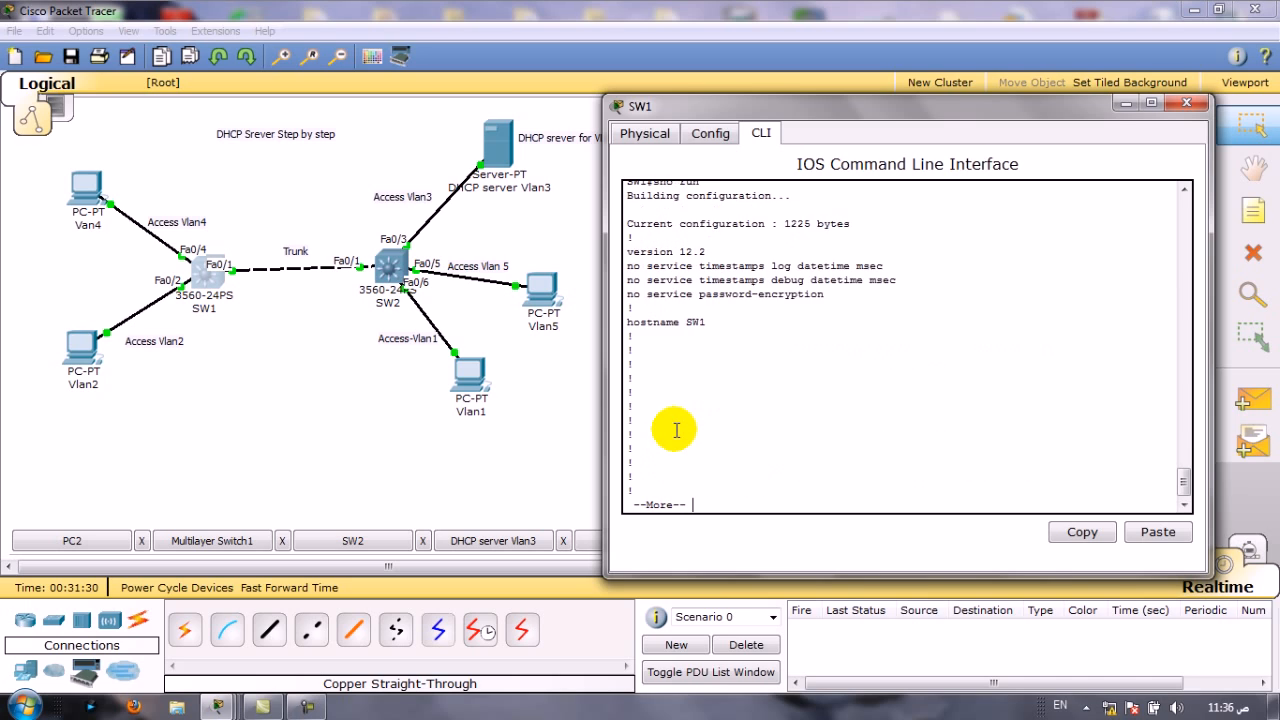
{"action": "key", "text": "Return"}
{"action": "key", "text": "Return"}
{"action": "key", "text": "Return"}
{"action": "key", "text": "Return"}
{"action": "key", "text": "Return"}
{"action": "key", "text": "Return"}
{"action": "key", "text": "Return"}
{"action": "key", "text": "Return"}
{"action": "key", "text": "Return"}
{"action": "key", "text": "Return"}
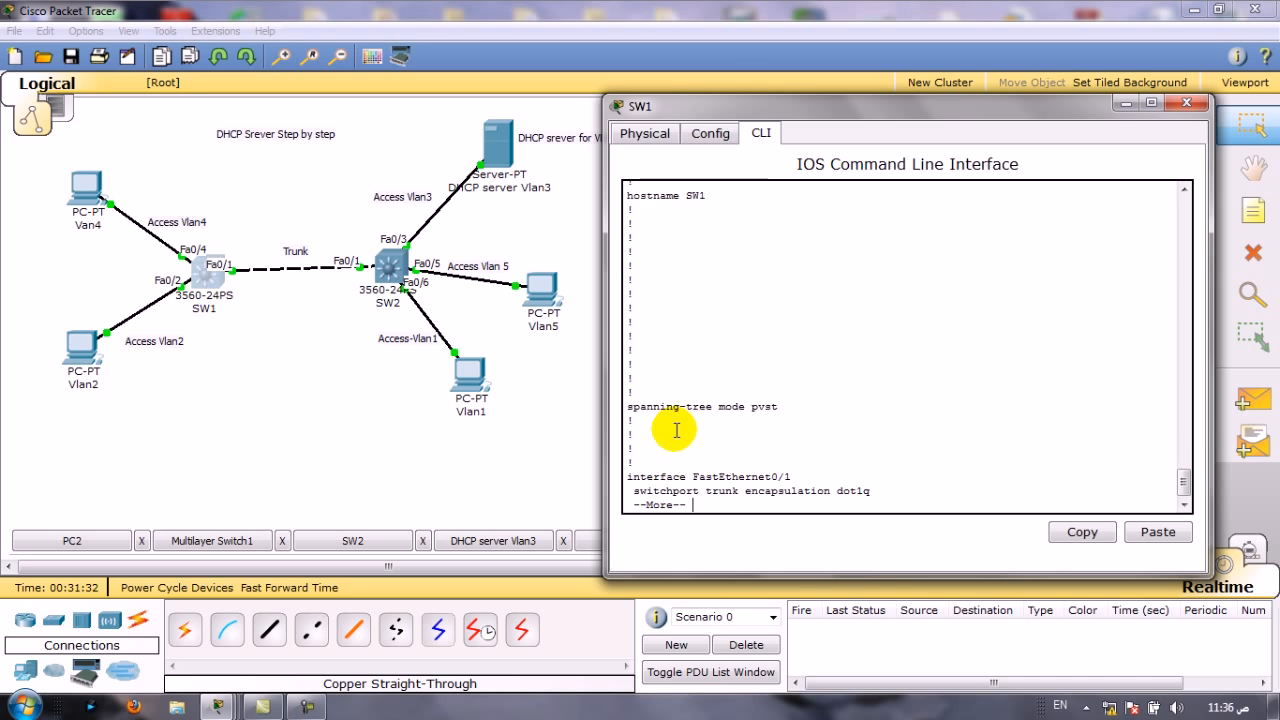
{"action": "key", "text": "Return"}
{"action": "key", "text": "Return"}
{"action": "key", "text": "Return"}
{"action": "key", "text": "Return"}
{"action": "key", "text": "Return"}
{"action": "key", "text": "Return"}
{"action": "key", "text": "Return"}
{"action": "key", "text": "Return"}
{"action": "key", "text": "Return"}
{"action": "key", "text": "Return"}
{"action": "key", "text": "Return"}
{"action": "key", "text": "Return"}
{"action": "key", "text": "Return"}
{"action": "key", "text": "Return"}
{"action": "key", "text": "Return"}
{"action": "key", "text": "Return"}
{"action": "key", "text": "Return"}
{"action": "key", "text": "Return"}
{"action": "key", "text": "Return"}
{"action": "key", "text": "Return"}
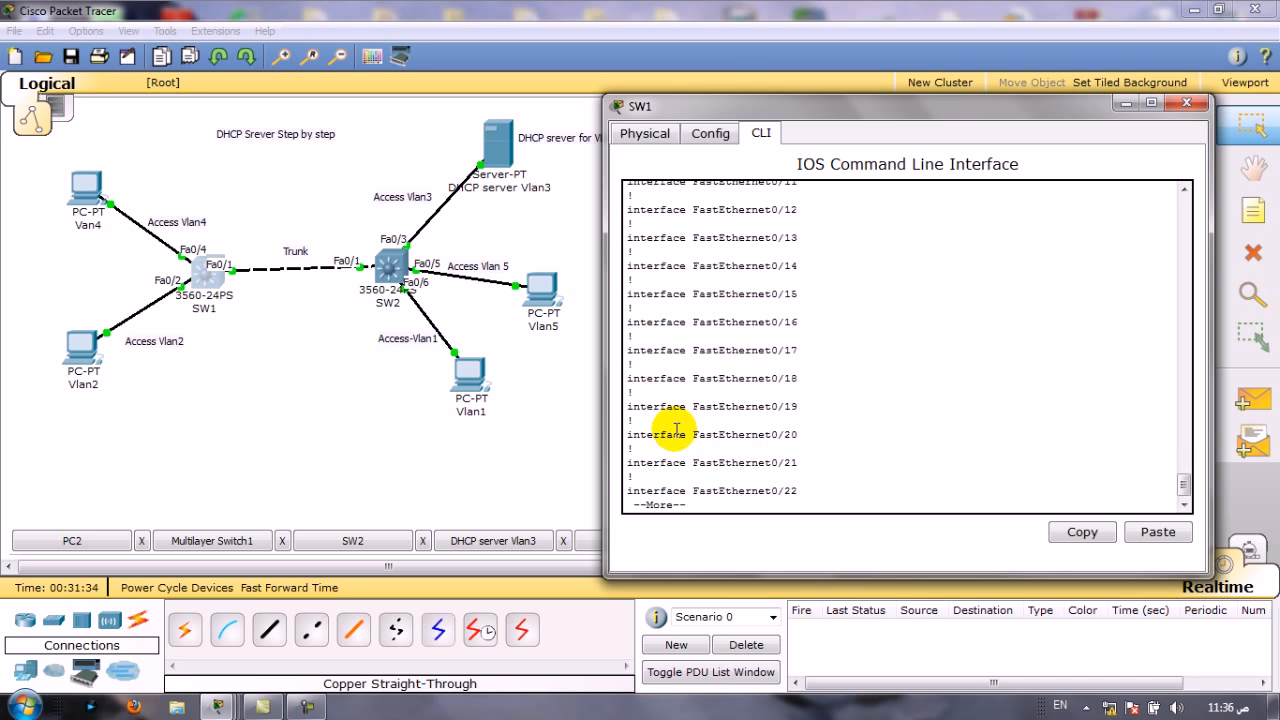
{"action": "key", "text": "Return"}
{"action": "key", "text": "Return"}
{"action": "key", "text": "Return"}
{"action": "key", "text": "Return"}
{"action": "key", "text": "Return"}
{"action": "key", "text": "Return"}
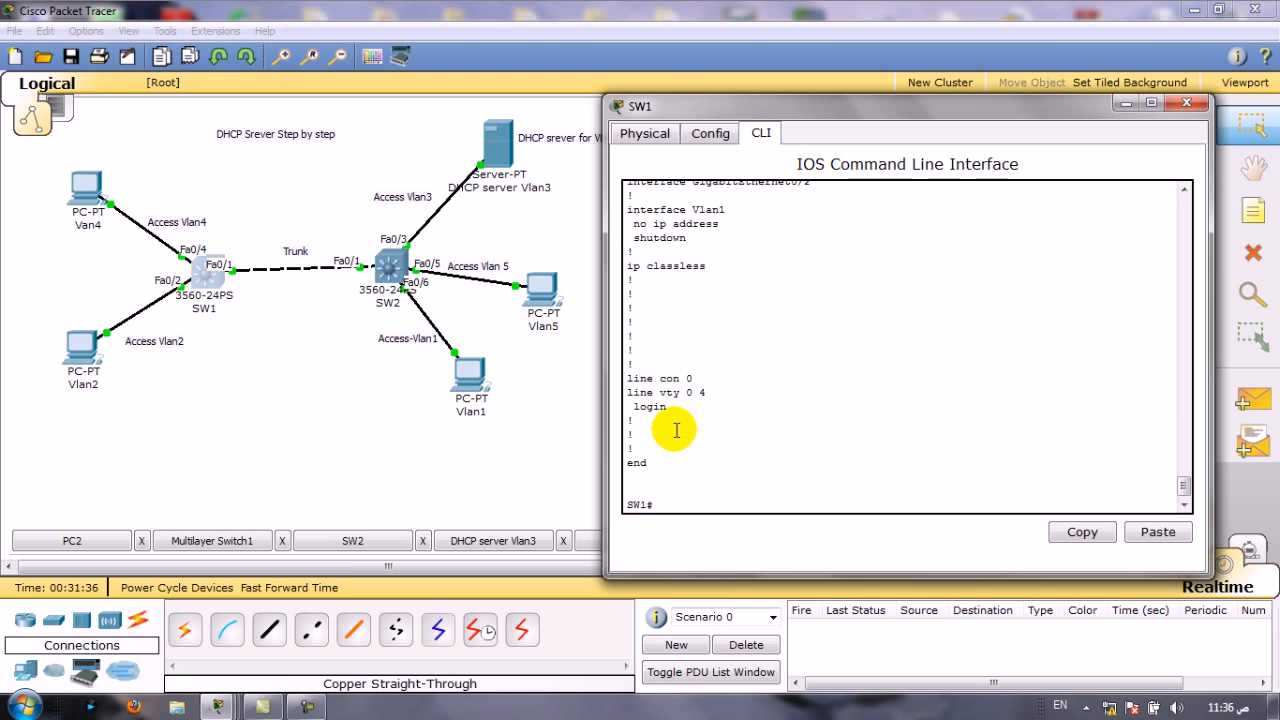
Enable IP routing on SW1 in global configuration mode and return to the privileged prompt
{"action": "type", "text": "conf t"}
{"action": "key", "text": "Return"}
{"action": "type", "text": "ip ro"}
{"action": "key", "text": "Tab"}
{"action": "type", "text": "ip ro"}
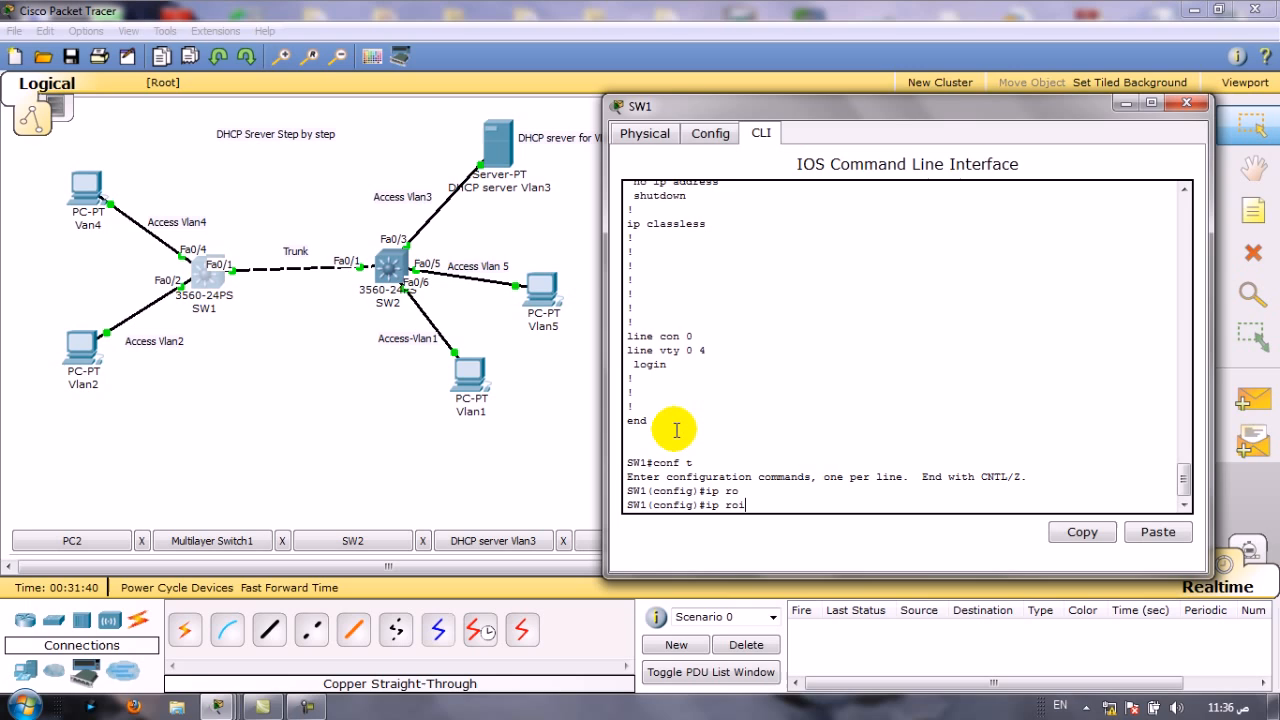
{"action": "type", "text": "u"}
{"action": "key", "text": "Tab"}
{"action": "type", "text": "t"}
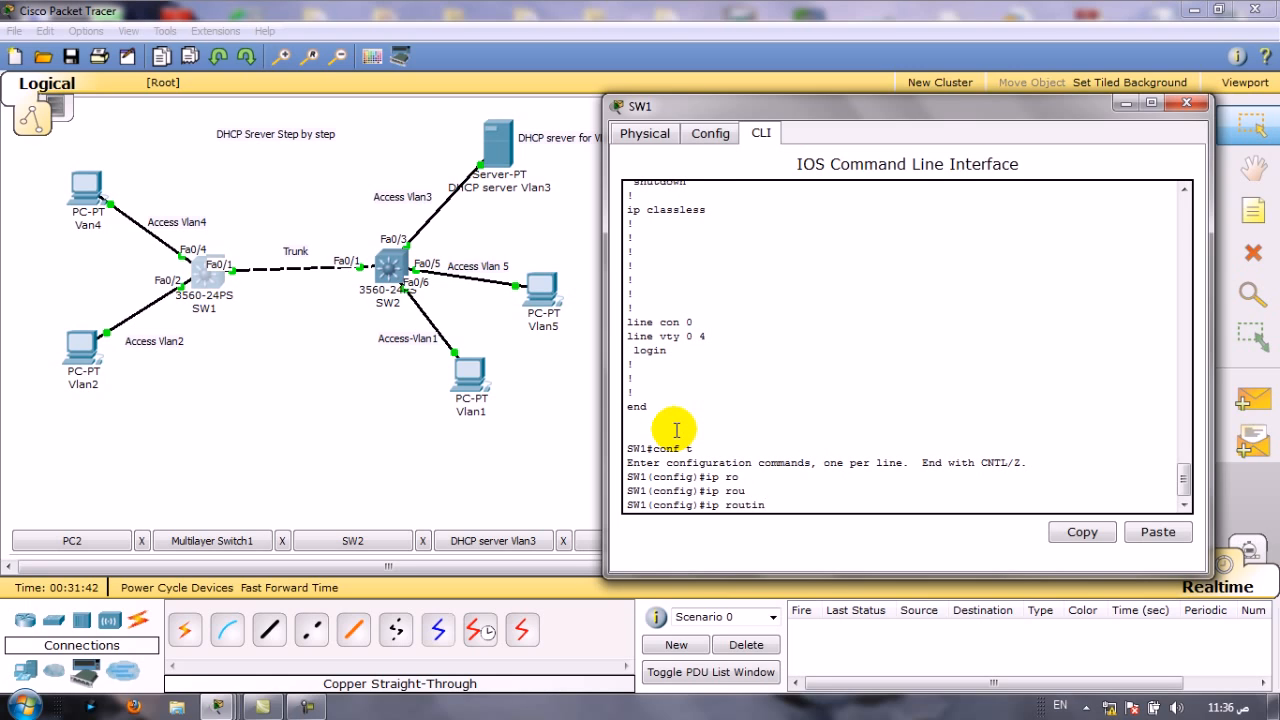
{"action": "type", "text": "in"}
{"action": "key", "text": "Return"}
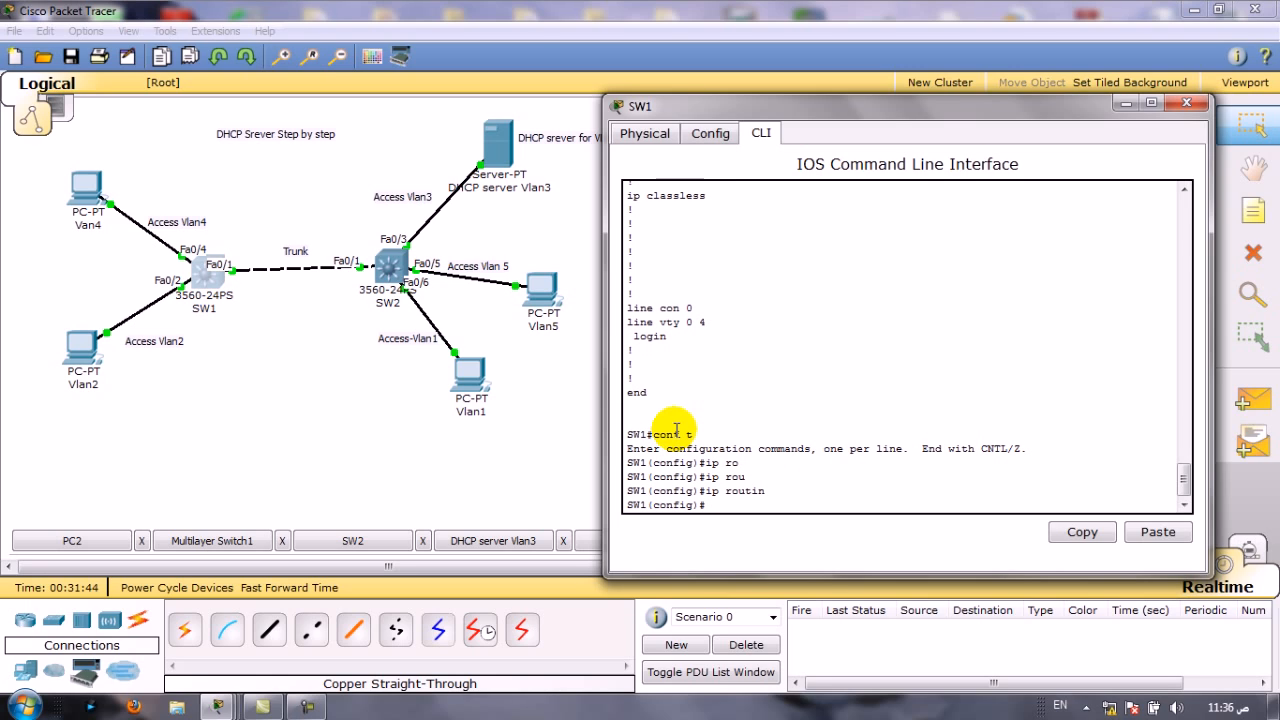
{"action": "key", "text": "Return"}
{"action": "key", "text": "Return"}
{"action": "key", "text": "Return"}
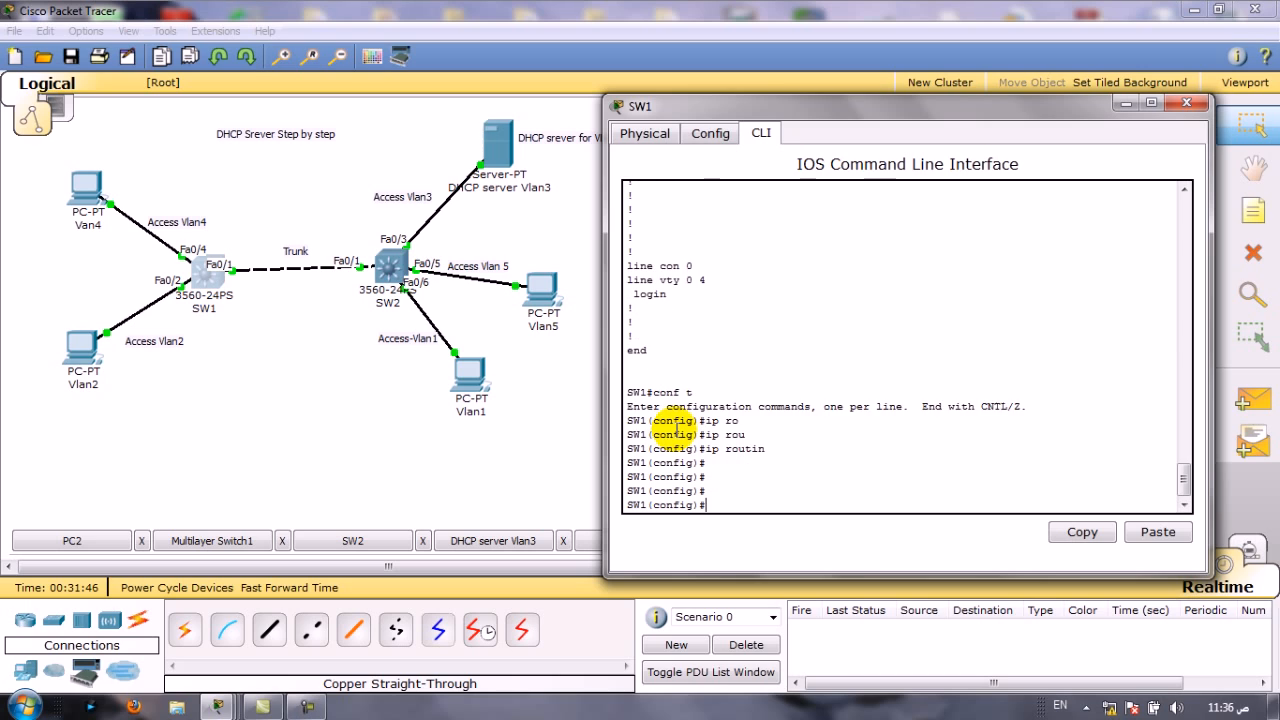
{"action": "key", "text": "ctrl+z"}
{"action": "key", "text": "Return"}
{"action": "key", "text": "Return"}
{"action": "key", "text": "Return"}
{"action": "key", "text": "Return"}
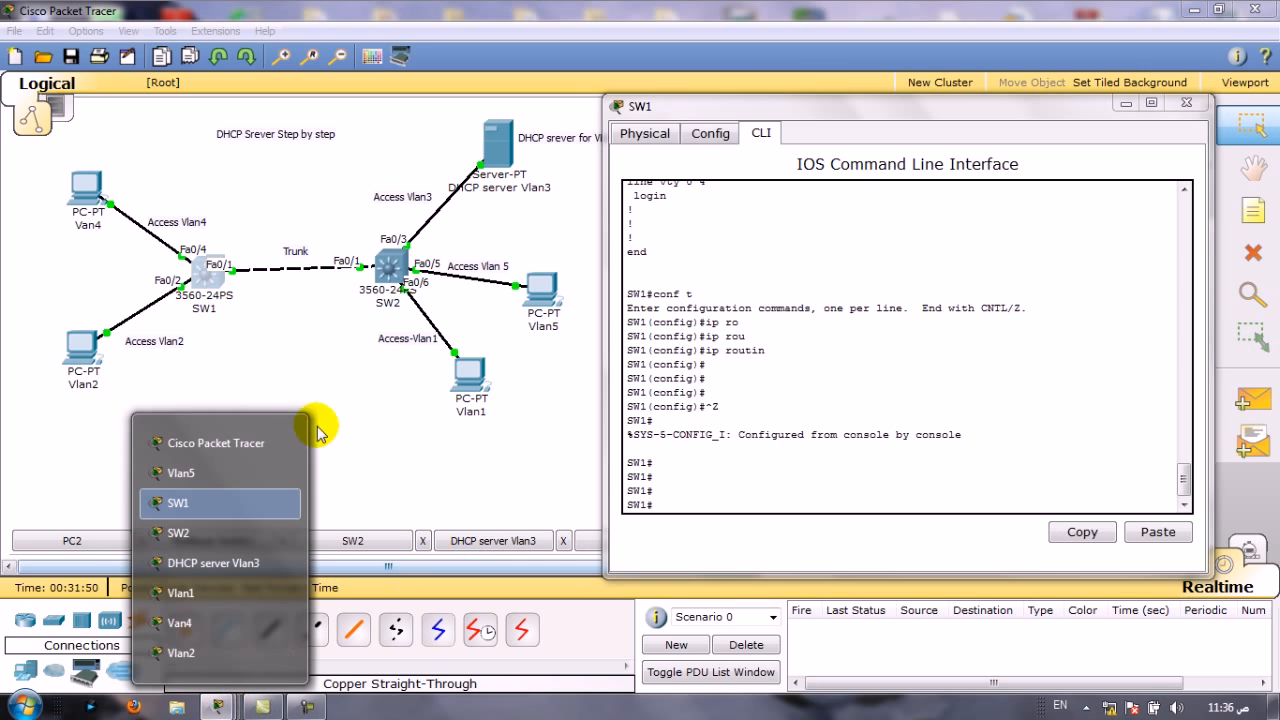
Repeat the ping to the VLAN 4 gateway 192.168.4.1 from PC Vlan2's command prompt
{"action": "left_click", "coordinate": [65, 366]}
{"action": "key", "text": "Up"}
{"action": "key", "text": "Return"}
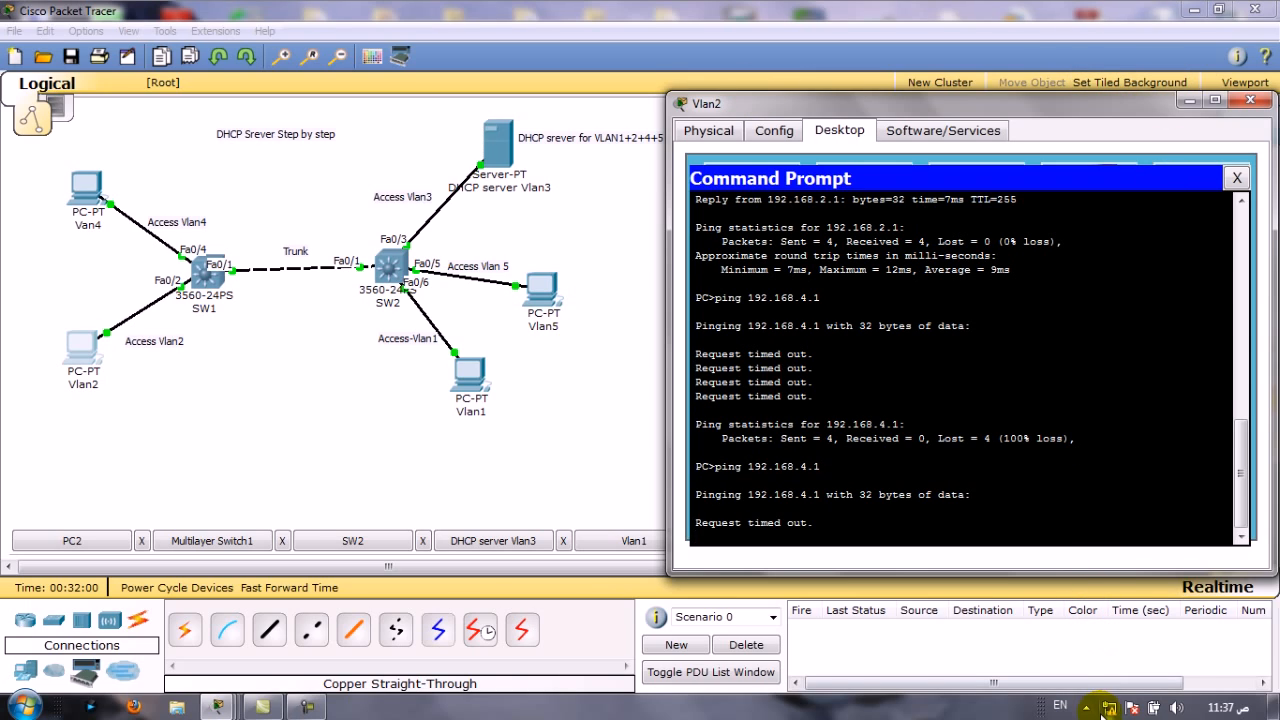
{"action": "left_click", "coordinate": [307, 706]}
{"action": "left_click", "coordinate": [1208, 632]}
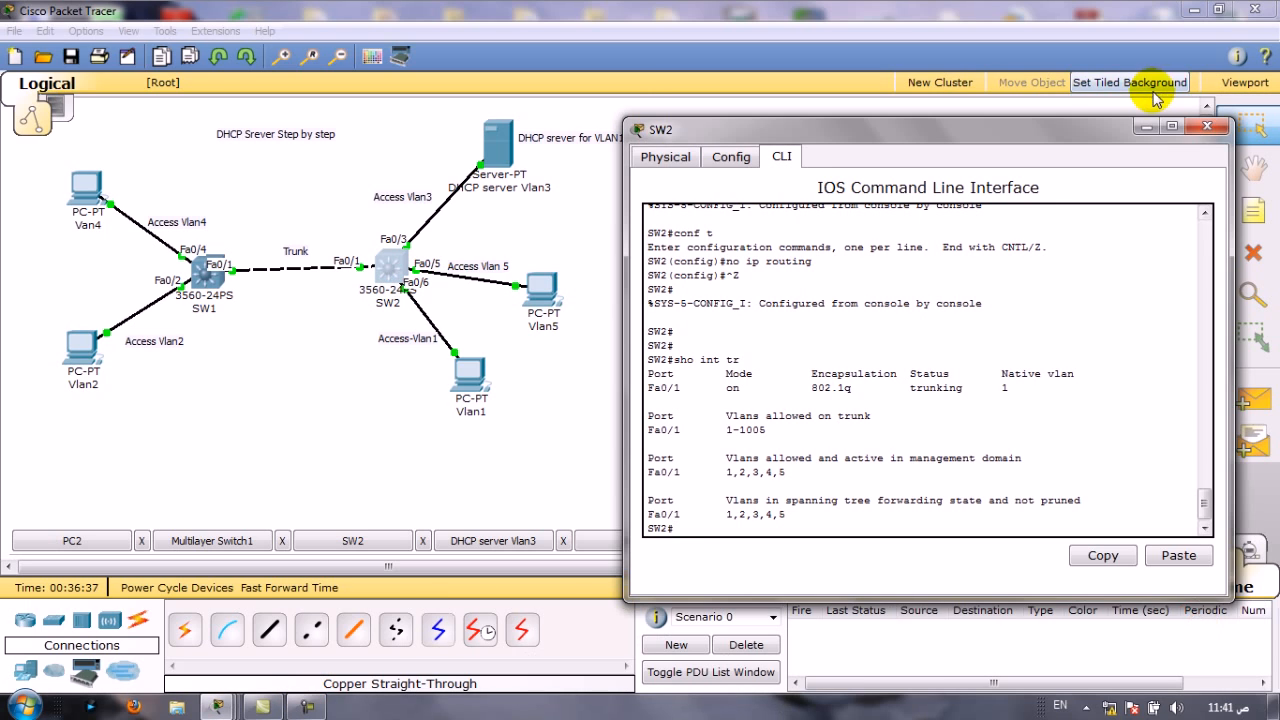
Minimize SW2's window, check the IP settings of the access PC and open PC Van4's desktop
{"action": "left_click", "coordinate": [1145, 128]}
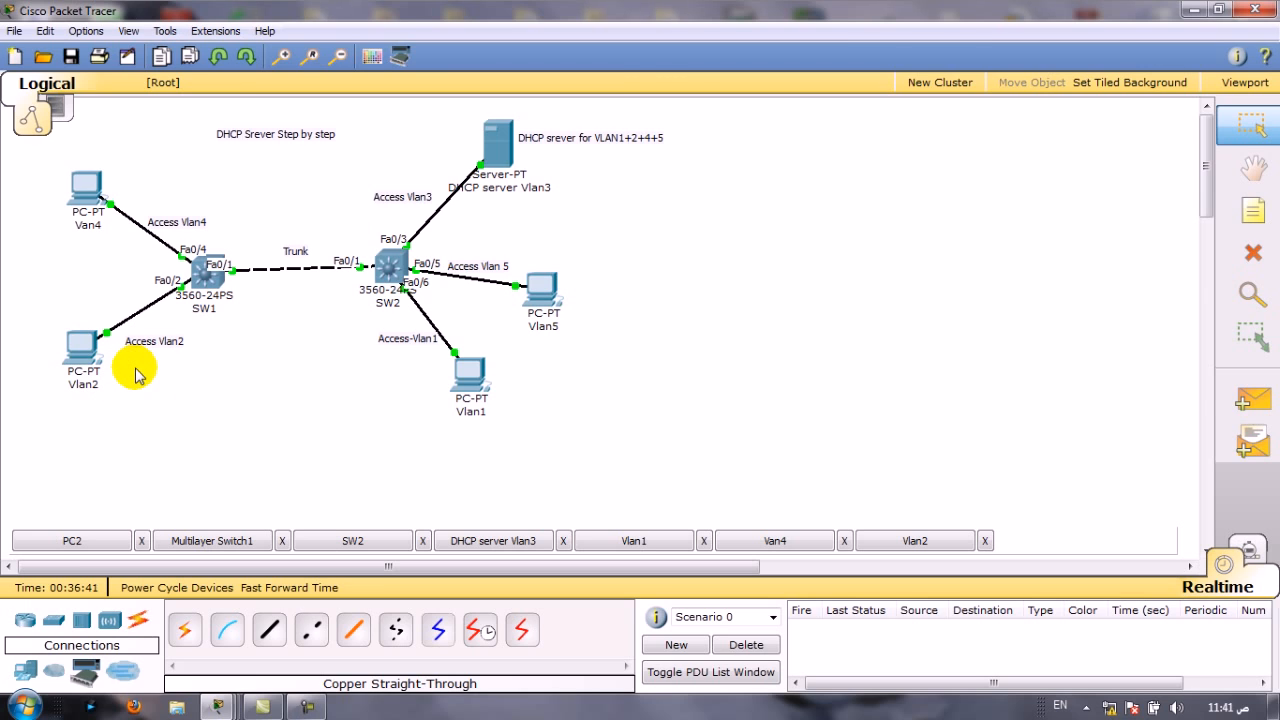
{"action": "mouse_move", "coordinate": [177, 370]}
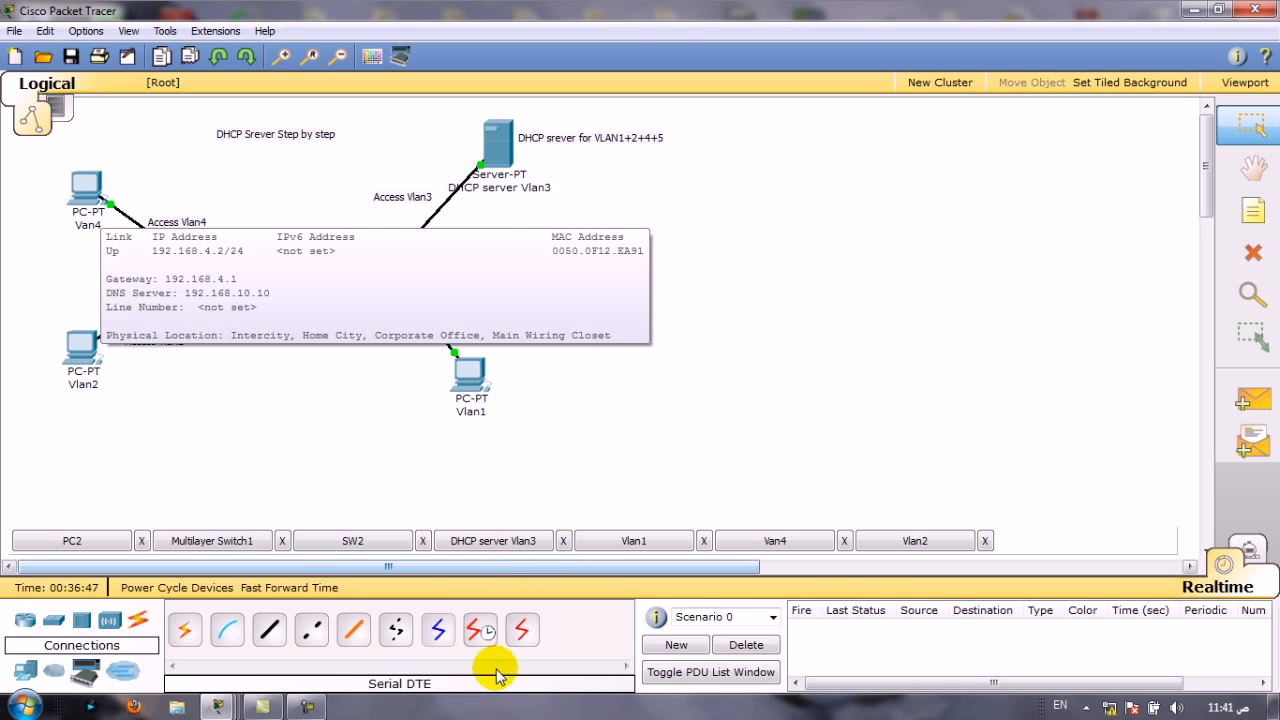
{"action": "left_click", "coordinate": [776, 537]}
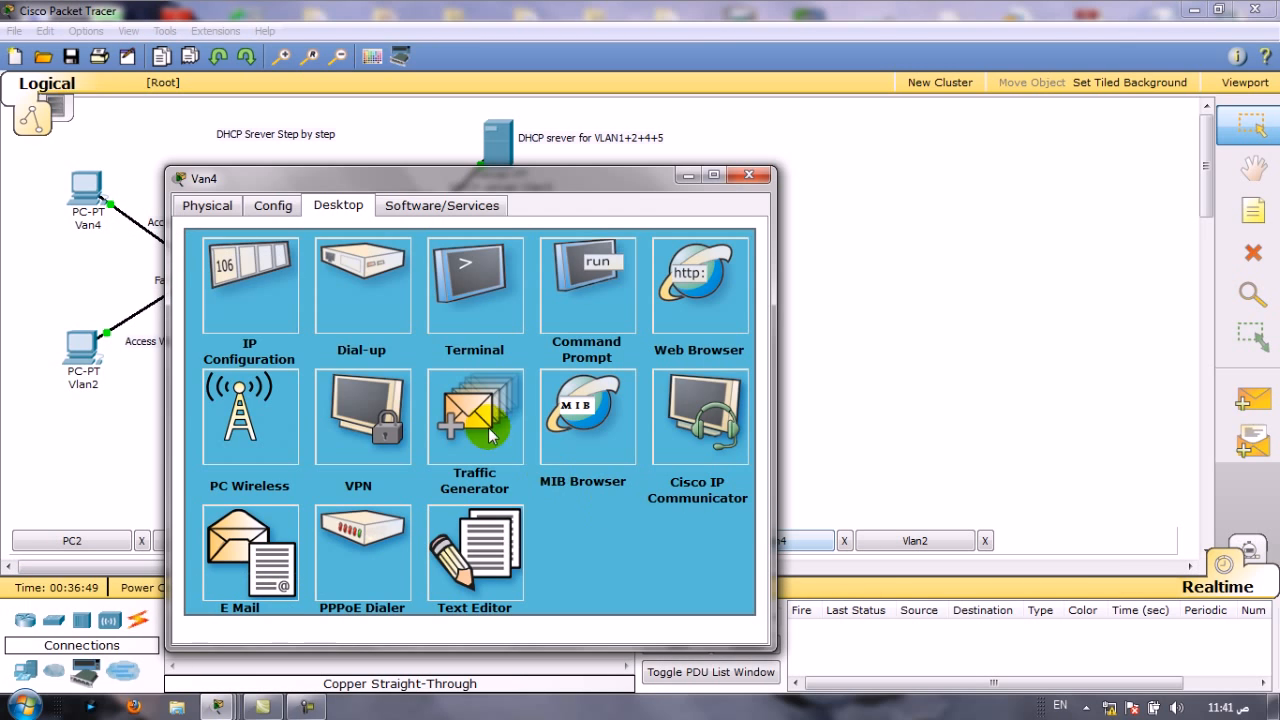
{"action": "left_click", "coordinate": [480, 278]}
{"action": "left_click", "coordinate": [507, 490]}
{"action": "left_click", "coordinate": [731, 257]}
Ping 192.168.2.2 from PC Van4's Command Prompt, close the prompt and minimize the PC's window
{"action": "left_click", "coordinate": [618, 266]}
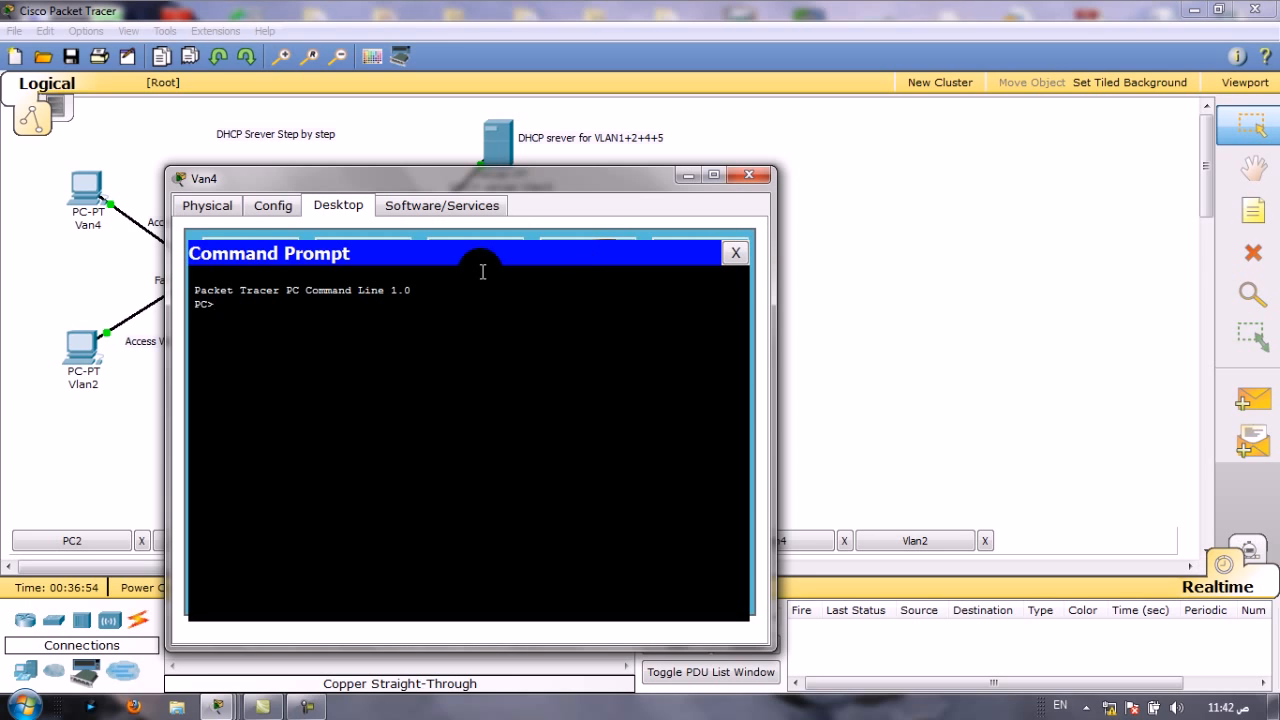
{"action": "left_click", "coordinate": [401, 314]}
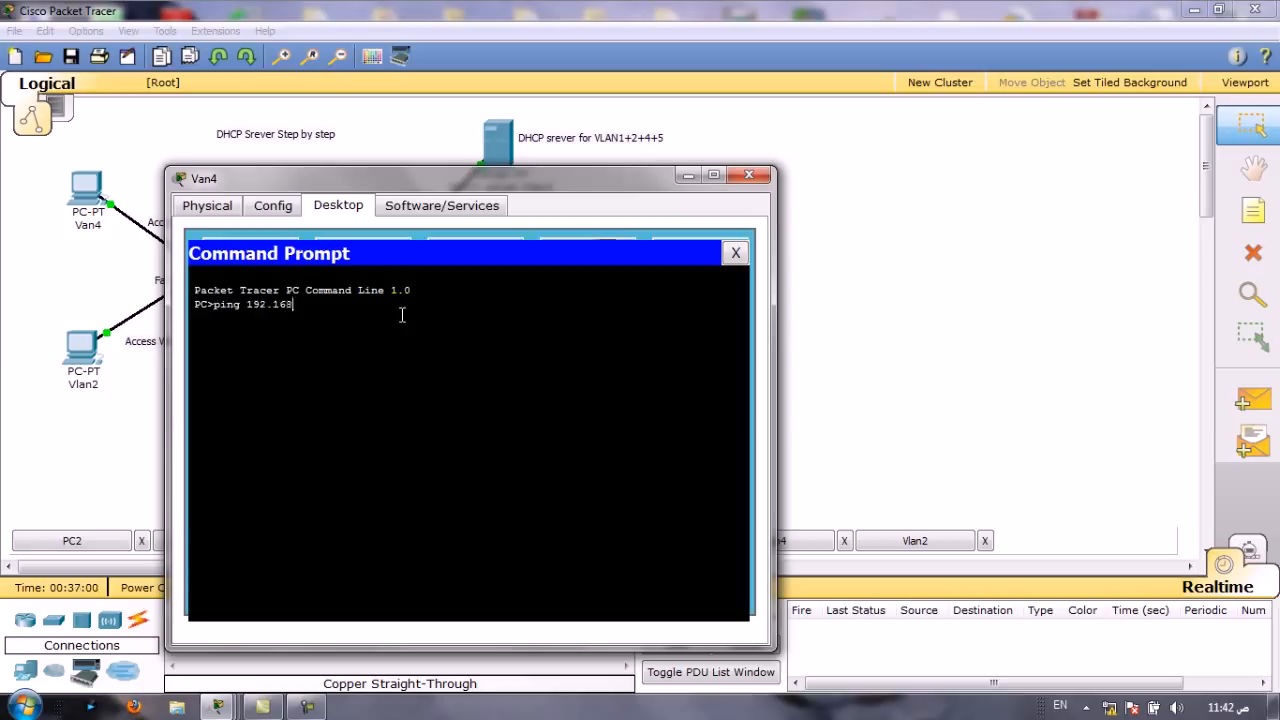
{"action": "type", "text": "2."}
{"action": "key", "text": "Return"}
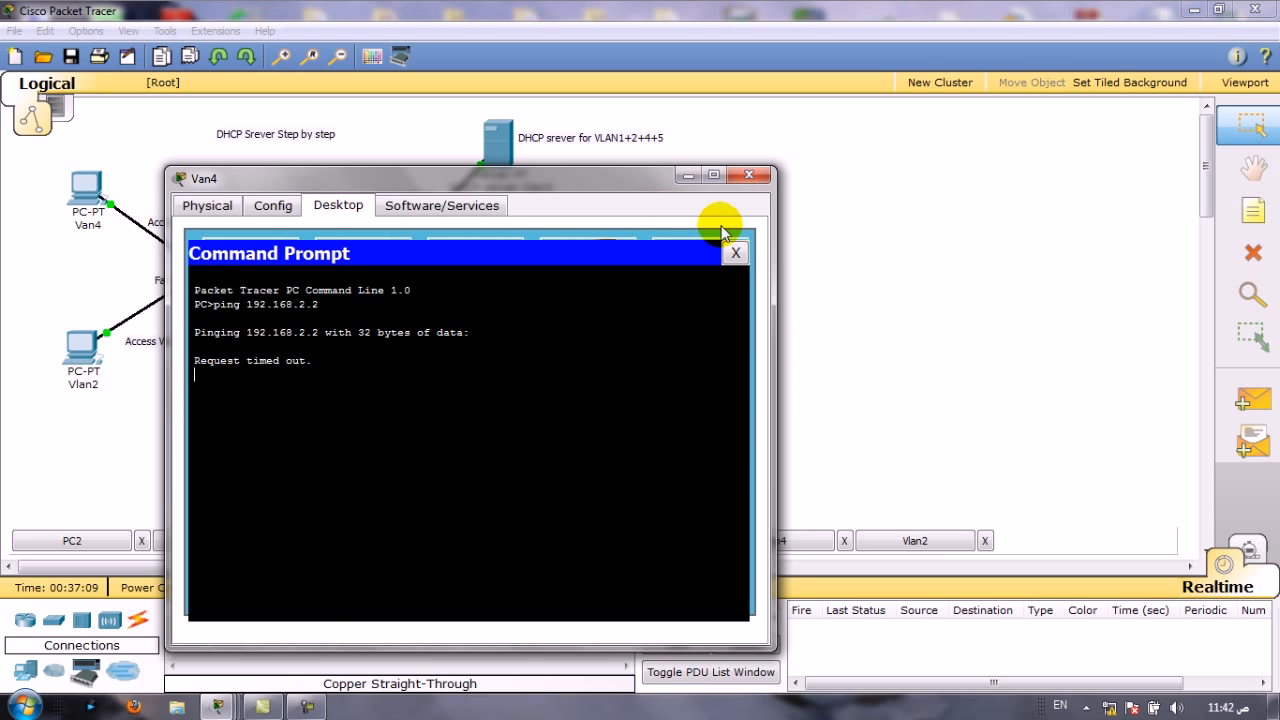
{"action": "left_click", "coordinate": [735, 253]}
{"action": "left_click", "coordinate": [688, 177]}
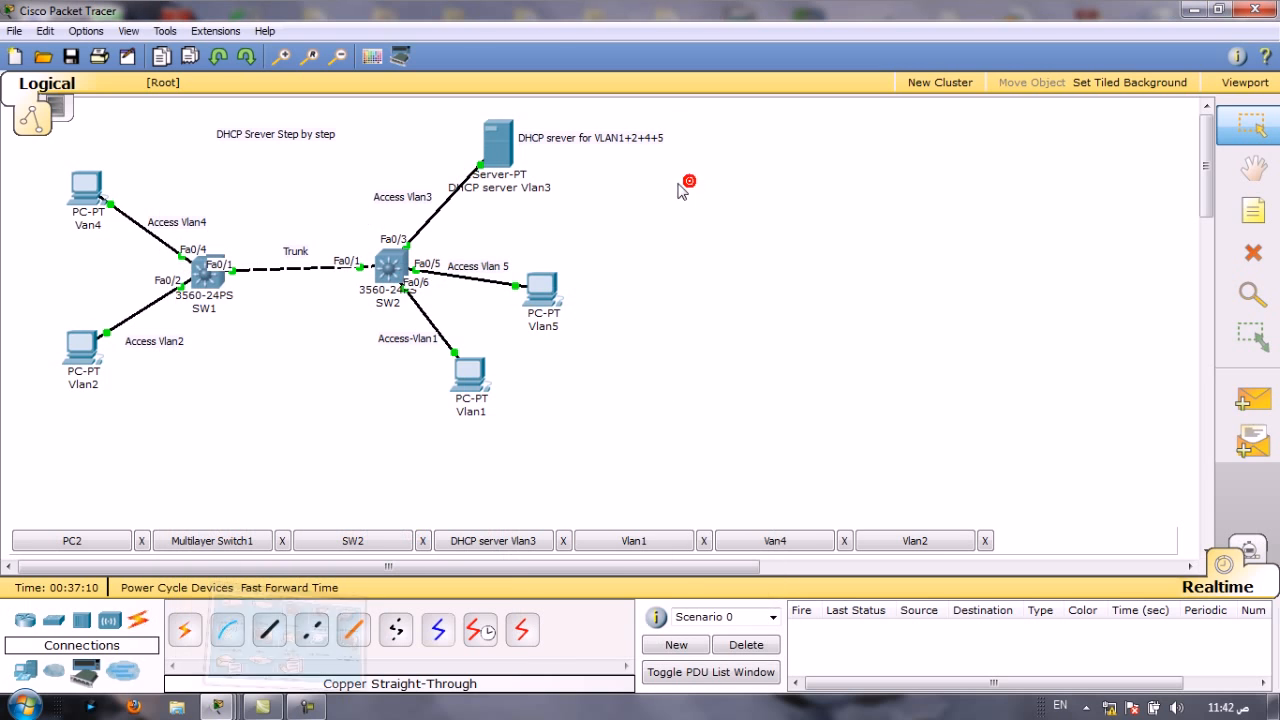
Display SW1's IP routing table with sho ip ro
{"action": "left_click", "coordinate": [220, 282]}
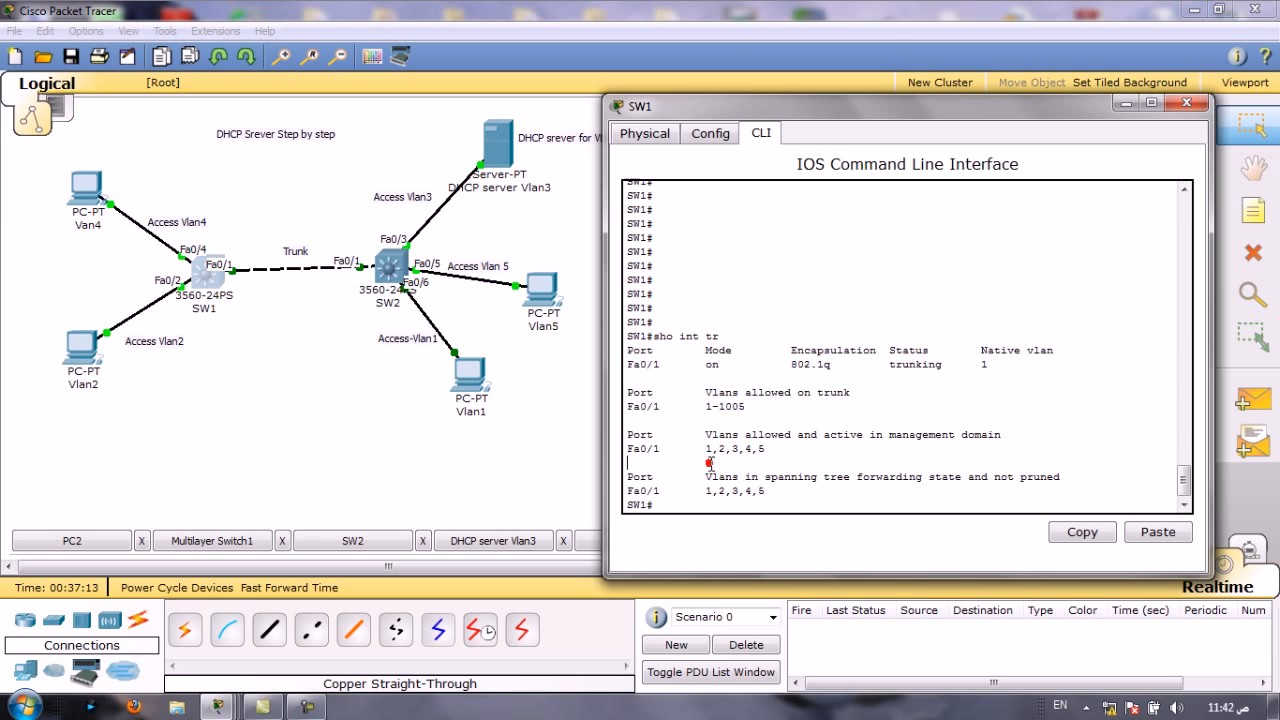
{"action": "key", "text": "Return"}
{"action": "type", "text": "sho ip ro"}
{"action": "key", "text": "Return"}
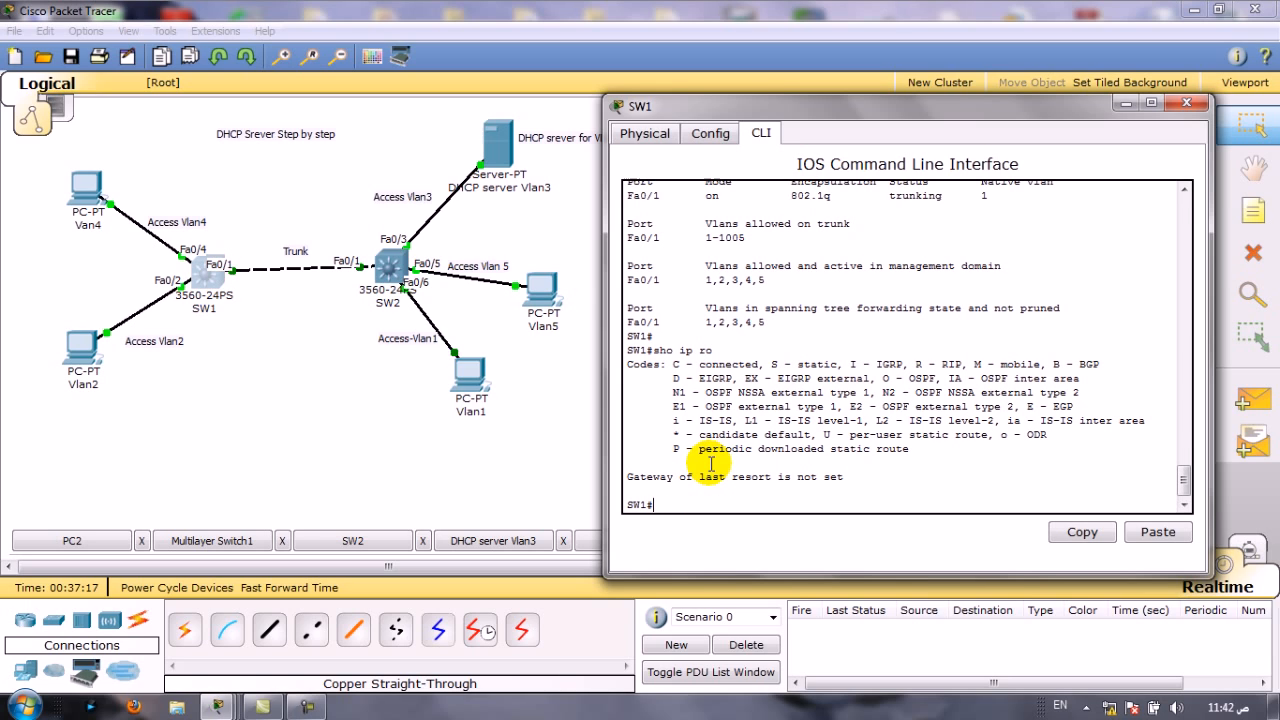
Review SW1's running configuration with sho run, paging through to its end
{"action": "type", "text": "sho run"}
{"action": "key", "text": "Return"}
{"action": "key", "text": "space"}
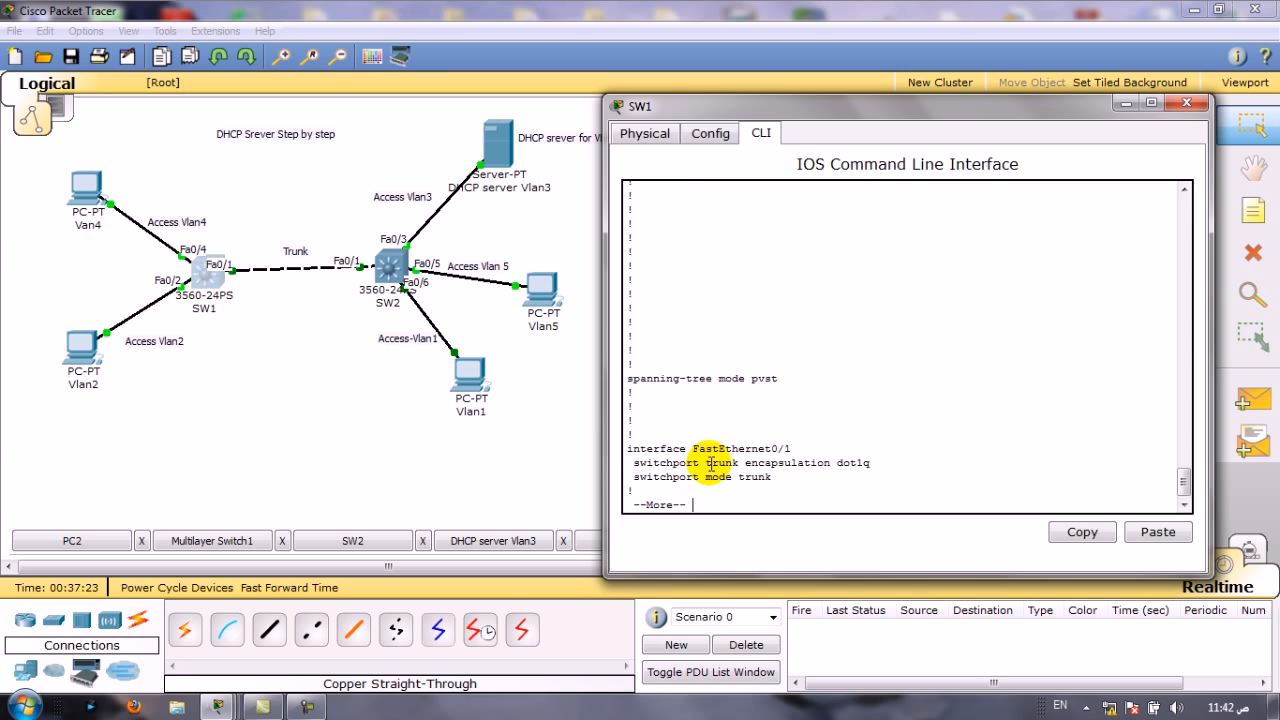
{"action": "key", "text": "Return"}
{"action": "key", "text": "Return"}
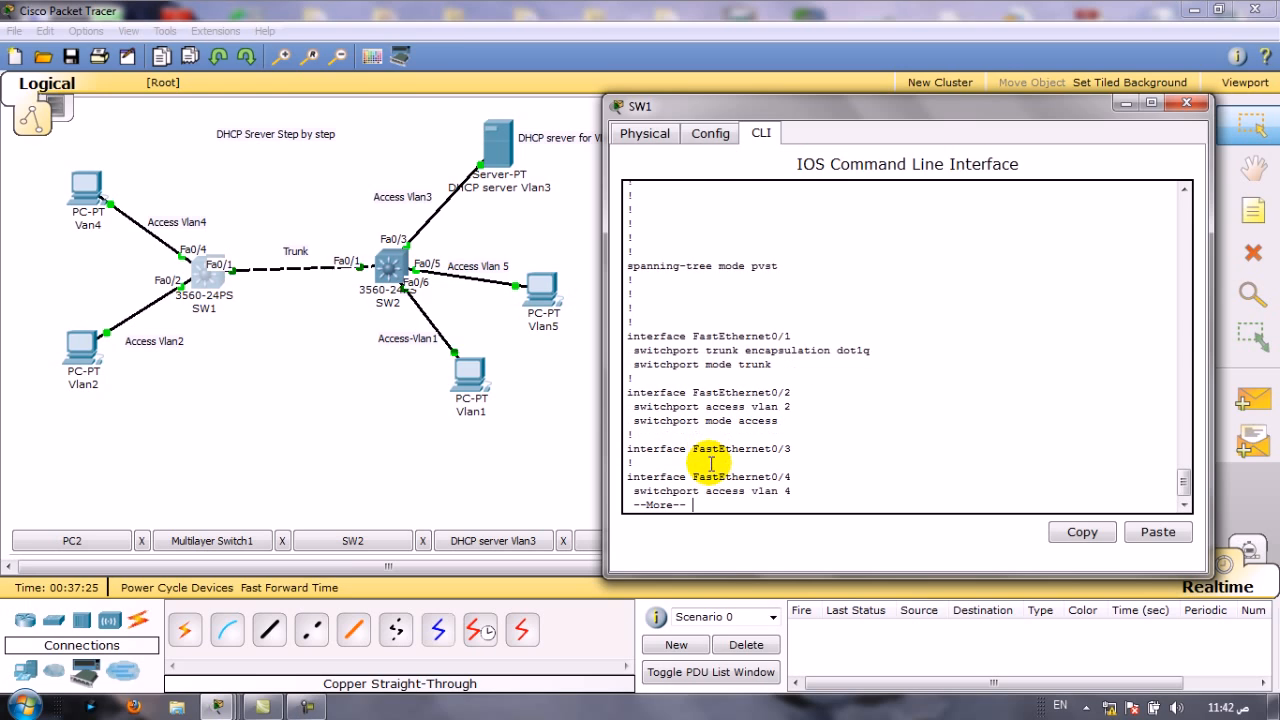
{"action": "key", "text": "space"}
{"action": "key", "text": "space"}
{"action": "key", "text": "space"}
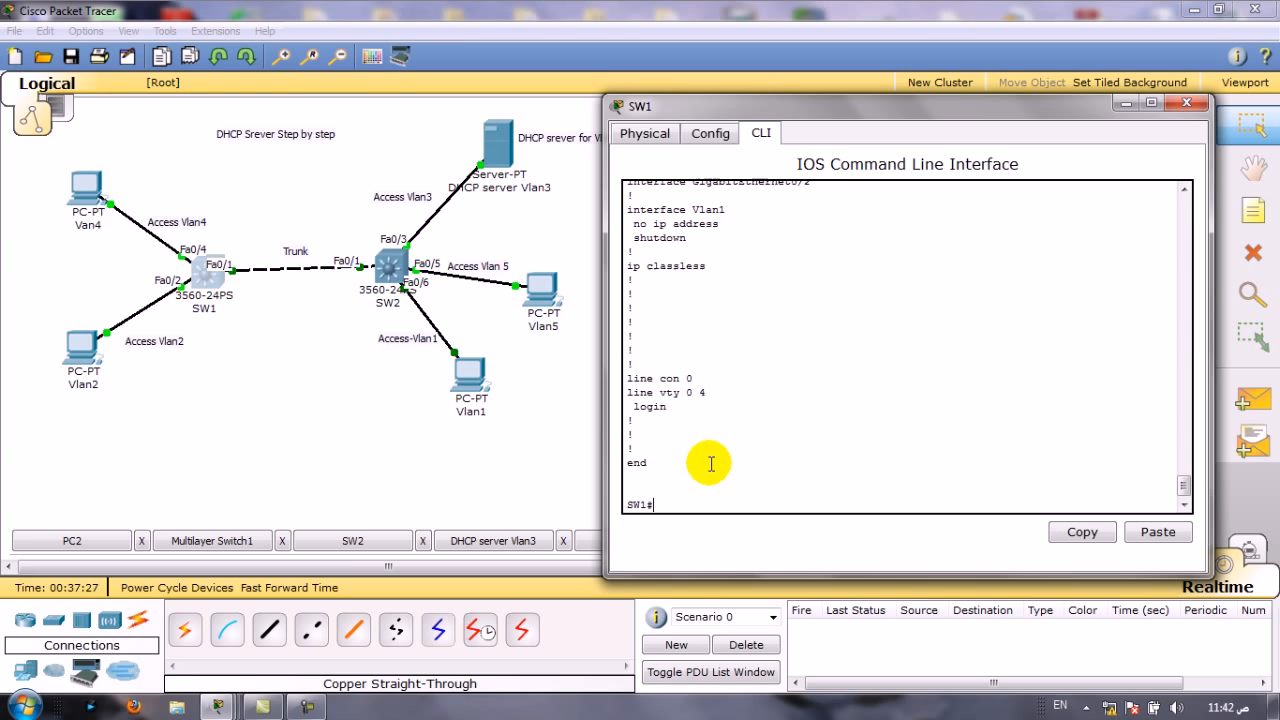
Turn on IP routing on SW1 with the ip routing command and exit configuration mode
{"action": "type", "text": "conf t"}
{"action": "key", "text": "Return"}
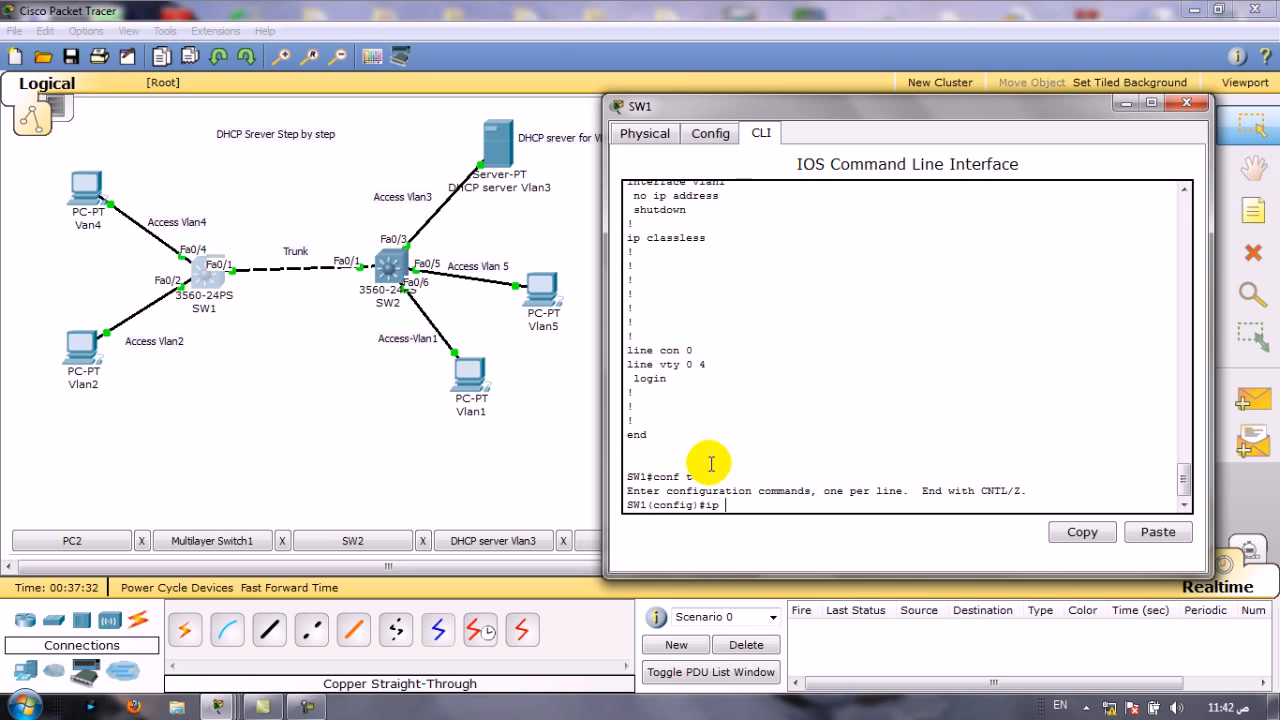
{"action": "type", "text": "ip routi"}
{"action": "key", "text": "Tab"}
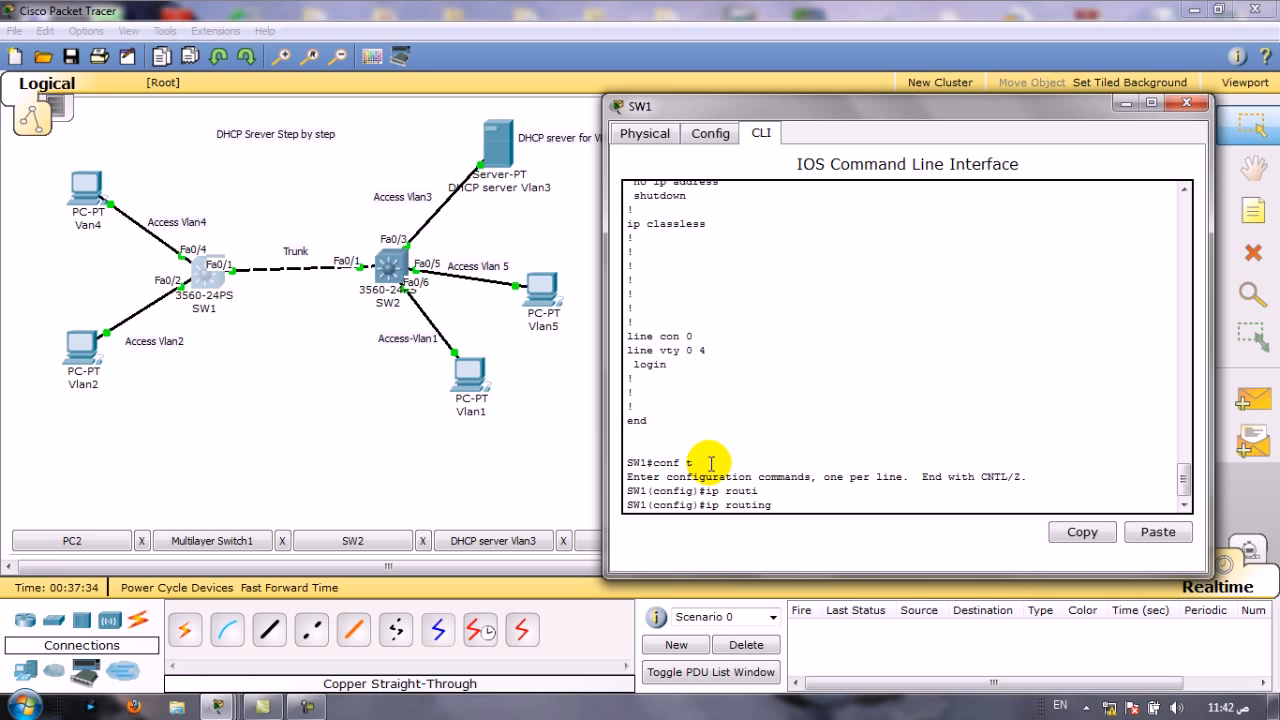
{"action": "key", "text": "Return"}
{"action": "key", "text": "ctrl+z"}
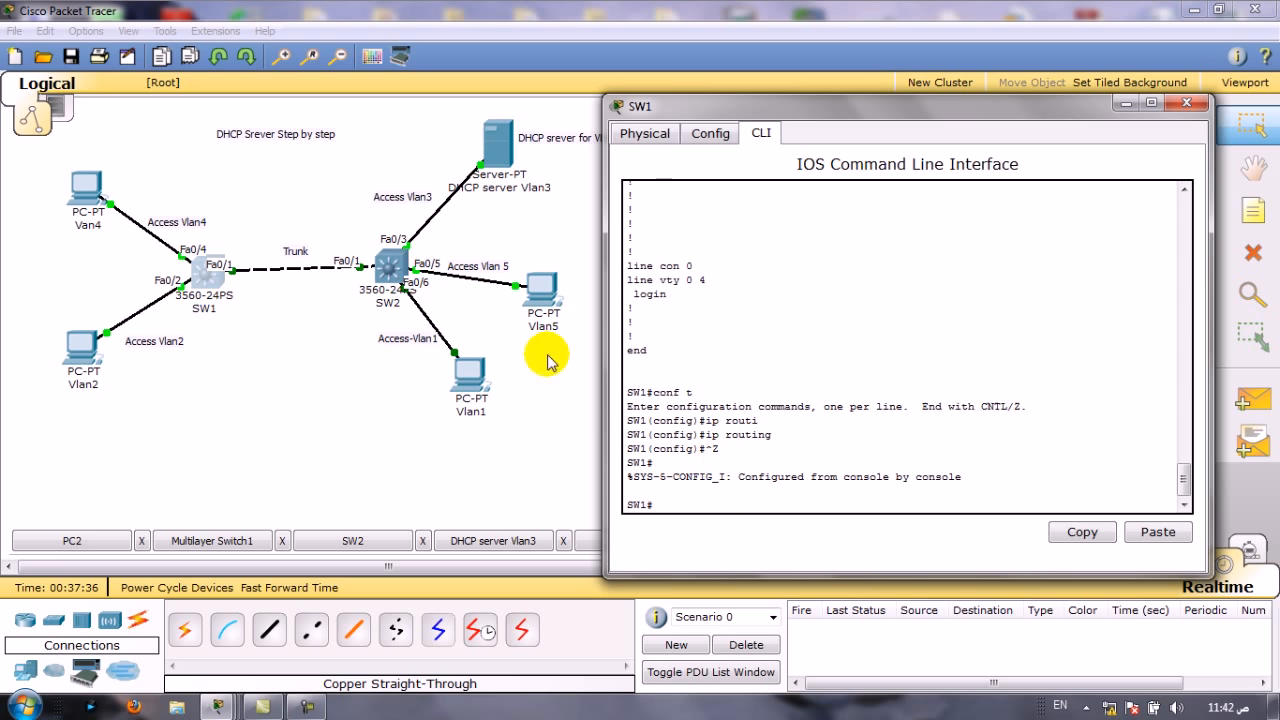
Examine SW2's running configuration from its CLI, paging through to its end
{"action": "left_click", "coordinate": [395, 242]}
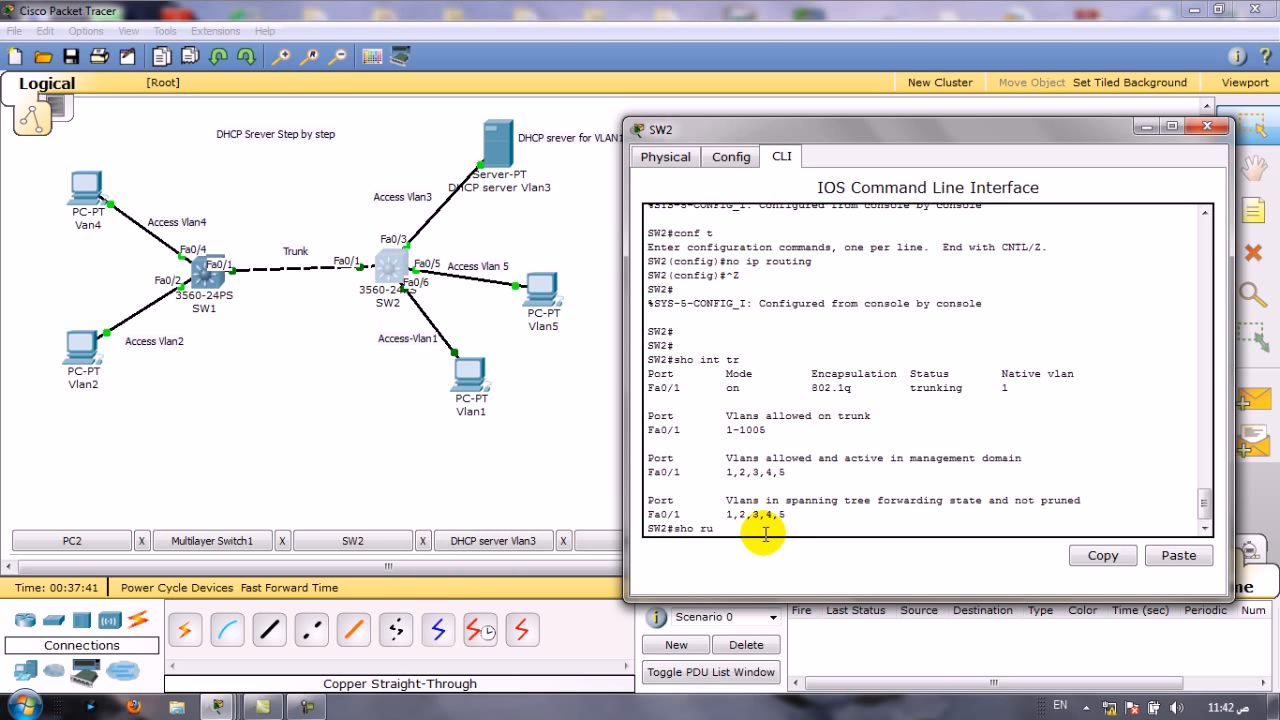
{"action": "key", "text": "Return"}
{"action": "key", "text": "space"}
{"action": "key", "text": "space"}
{"action": "key", "text": "space"}
{"action": "key", "text": "space"}
{"action": "key", "text": "space"}
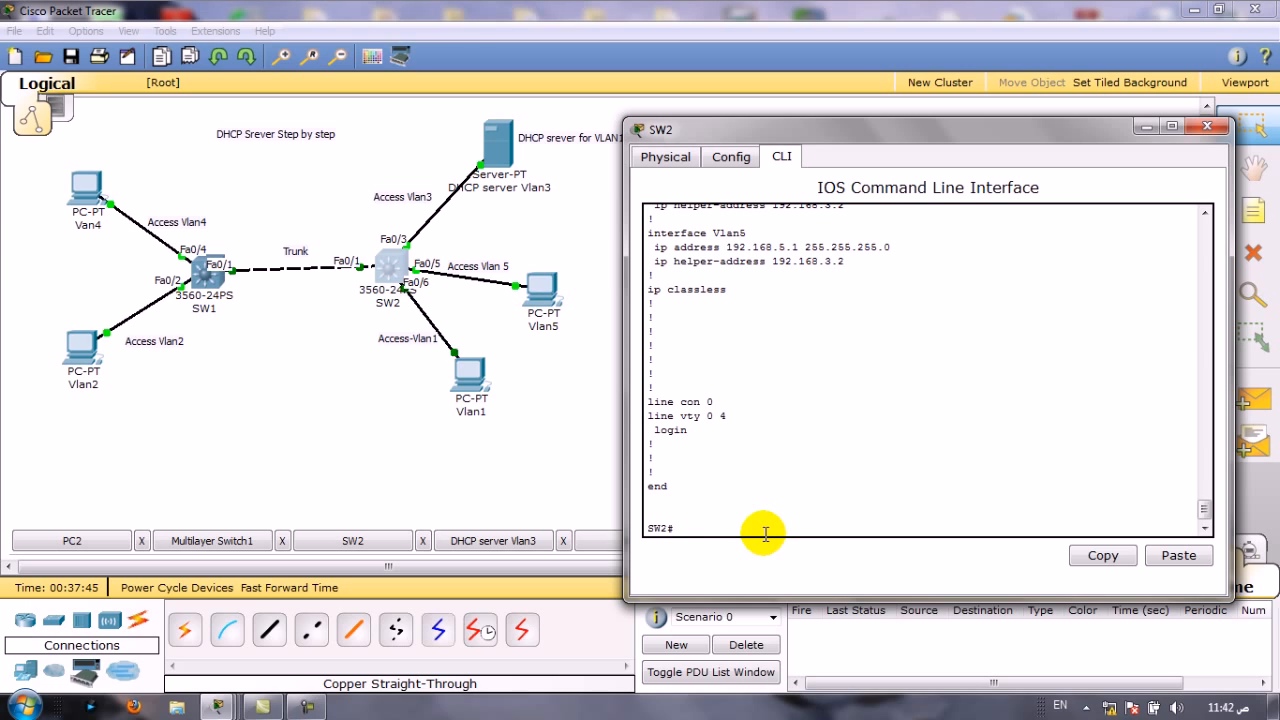
Enable IP routing on SW2 with the ip routing command and return to the privileged prompt
{"action": "type", "text": "conf t"}
{"action": "key", "text": "Return"}
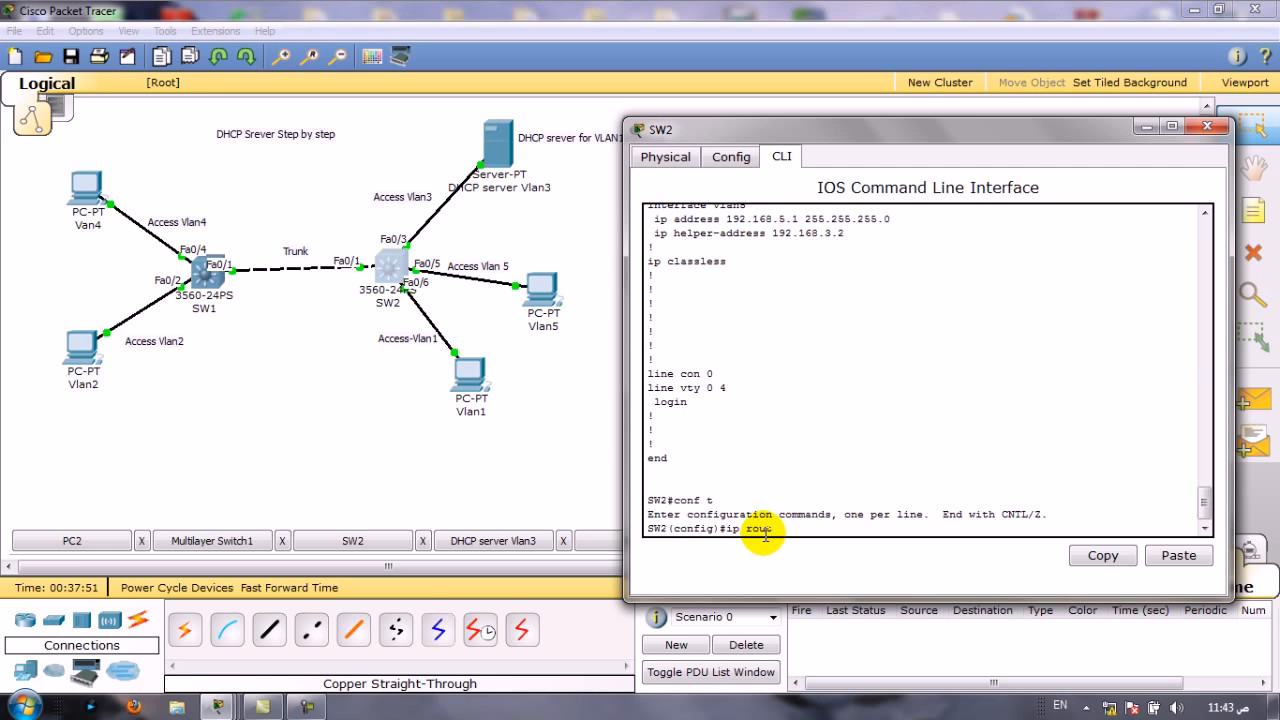
{"action": "type", "text": "ip routing"}
{"action": "key", "text": "Return"}
{"action": "key", "text": "Return"}
{"action": "key", "text": "Return"}
{"action": "key", "text": "Return"}
{"action": "key", "text": "Return"}
{"action": "key", "text": "ctrl+z"}
{"action": "key", "text": "Return"}
{"action": "key", "text": "Return"}
{"action": "key", "text": "Return"}
{"action": "key", "text": "Return"}
{"action": "key", "text": "Return"}
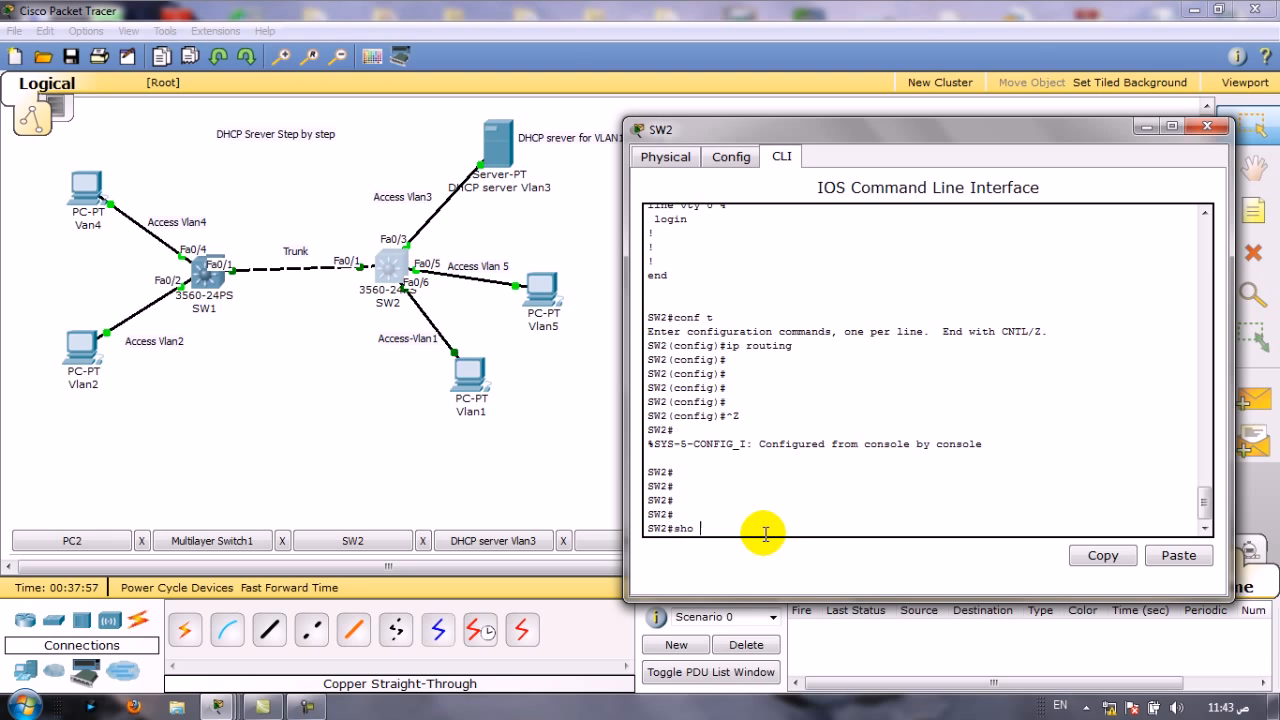
Check SW2's running configuration for ip routing, display its routing table with sho ip ro and minimize the window
{"action": "key", "text": "Return"}
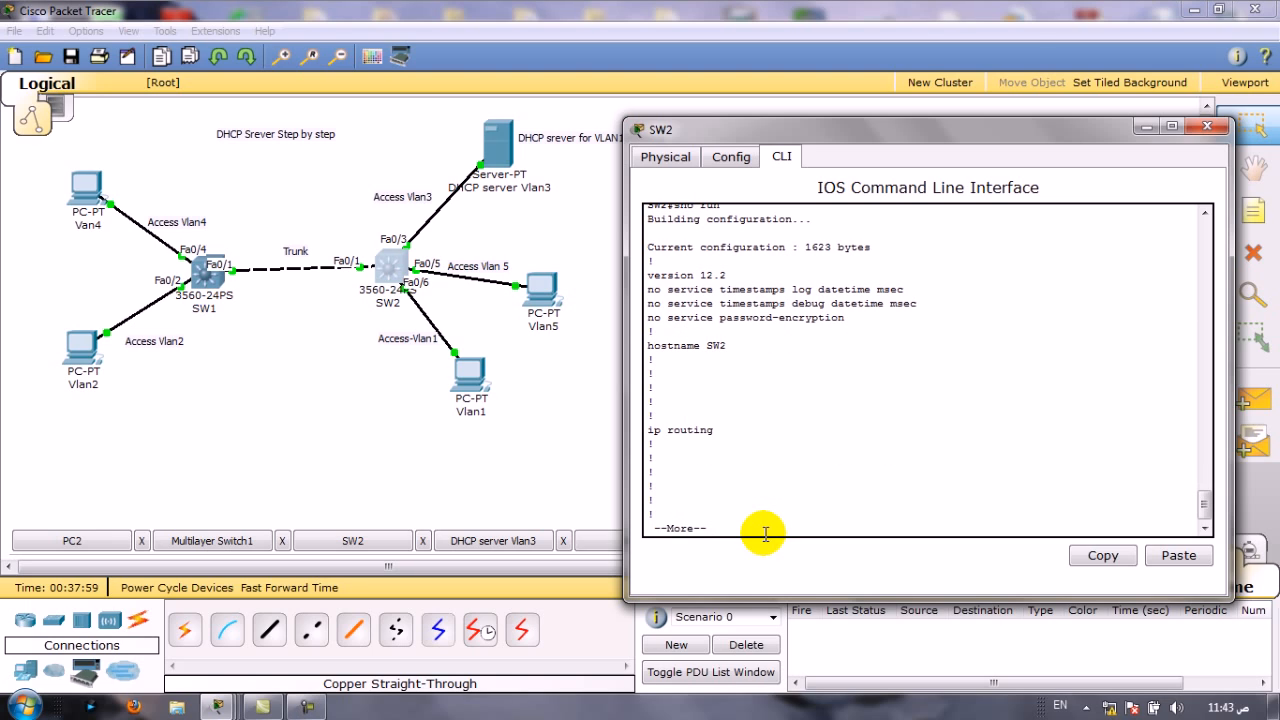
{"action": "type", "text": "qs"}
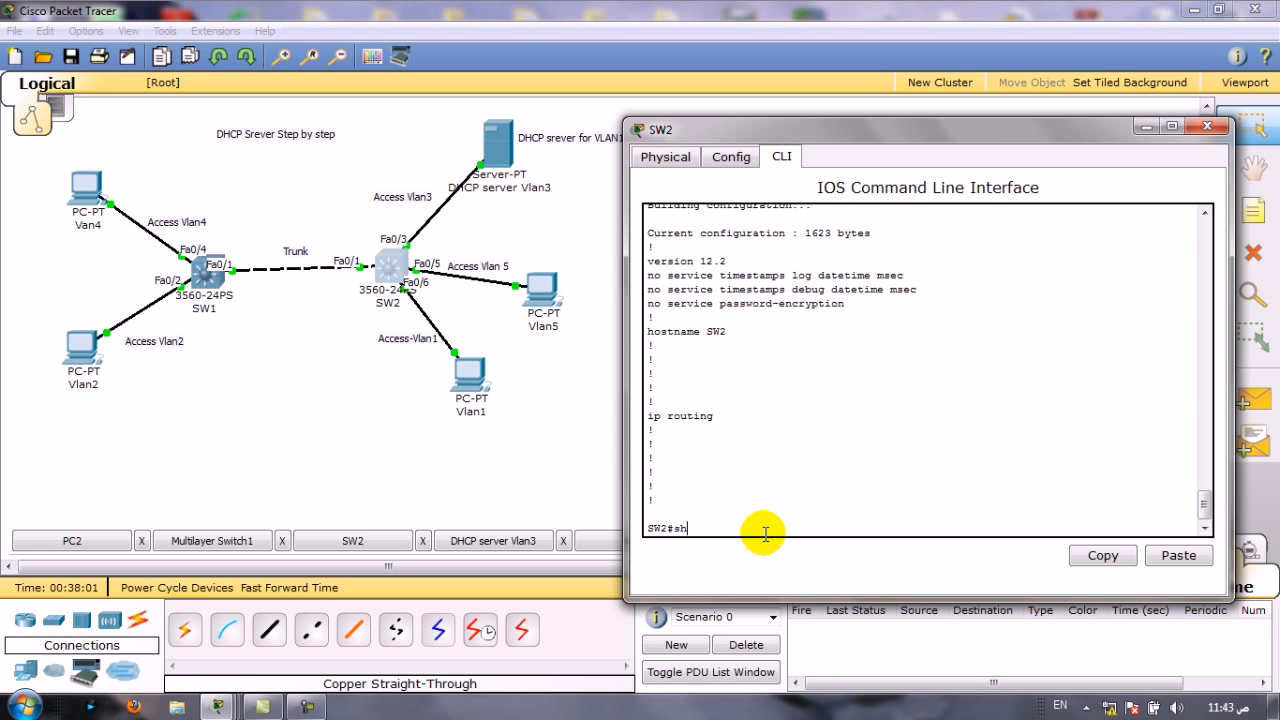
{"action": "type", "text": "ho ip ro"}
{"action": "key", "text": "Return"}
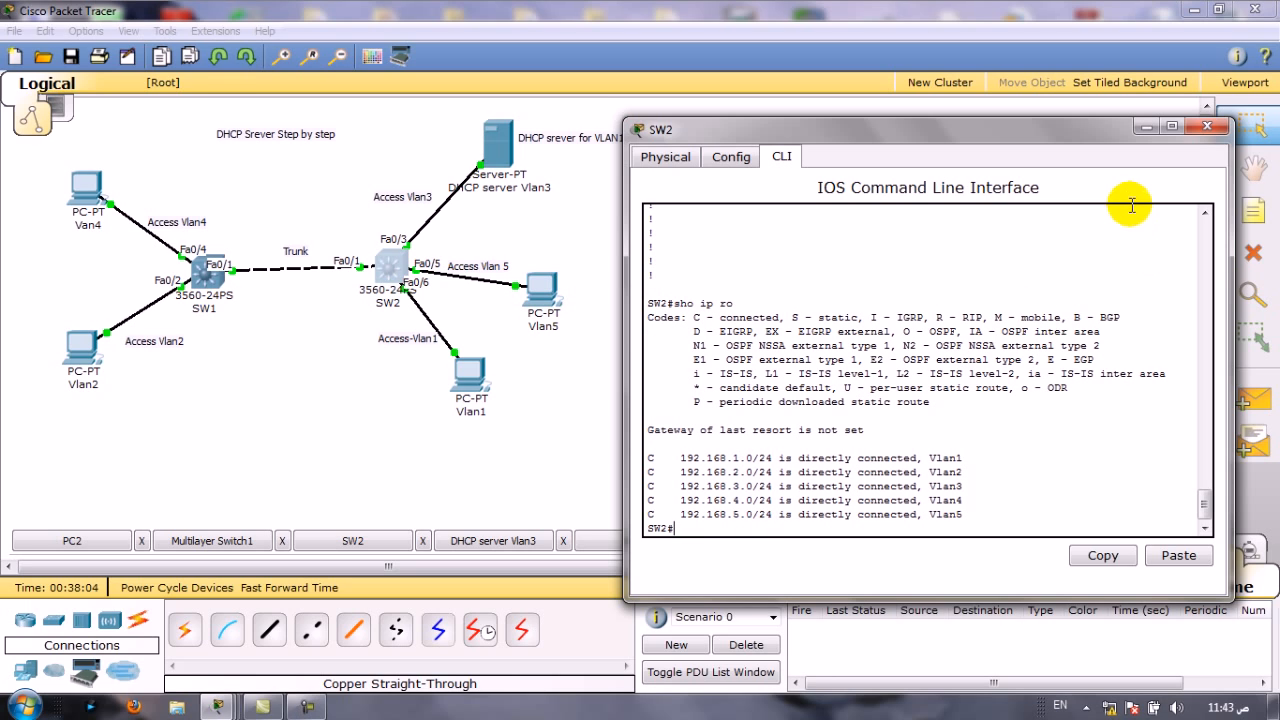
{"action": "left_click", "coordinate": [1146, 128]}
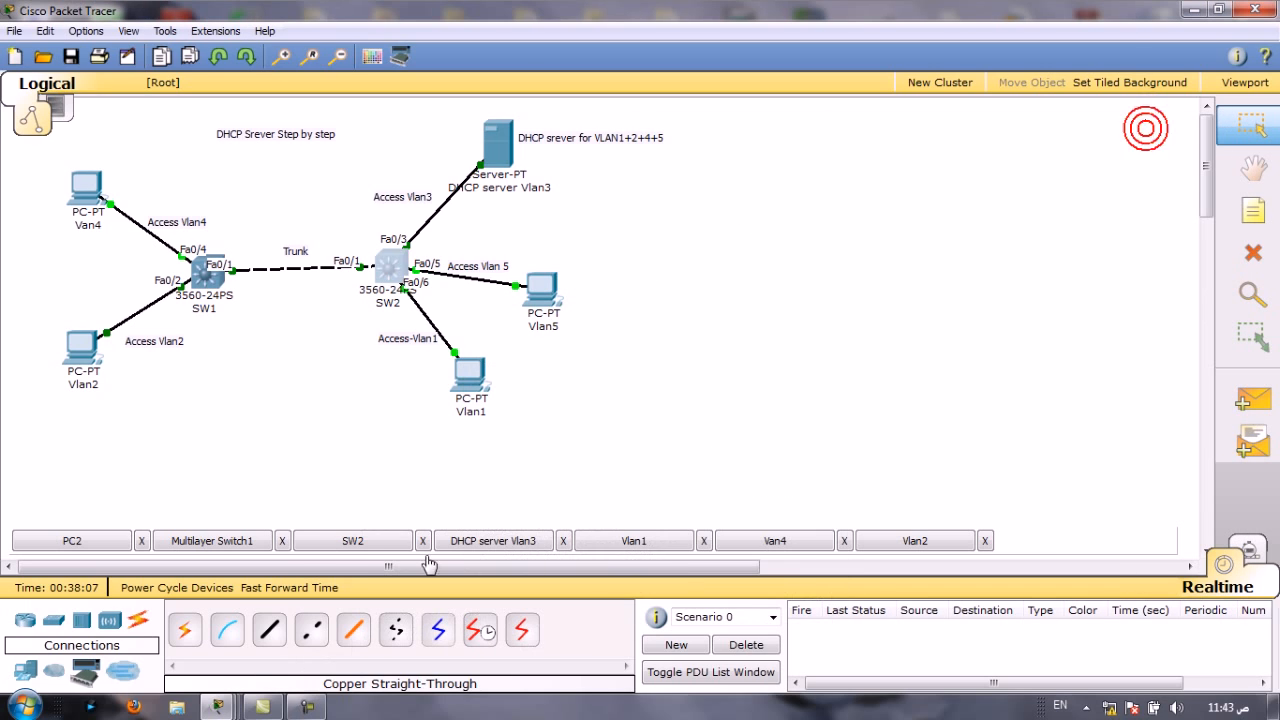
Ping 192.168.2.2 again from the Van4 PC's Command Prompt to test connectivity with VLAN 2
{"action": "left_click", "coordinate": [78, 191]}
{"action": "left_click", "coordinate": [590, 300]}
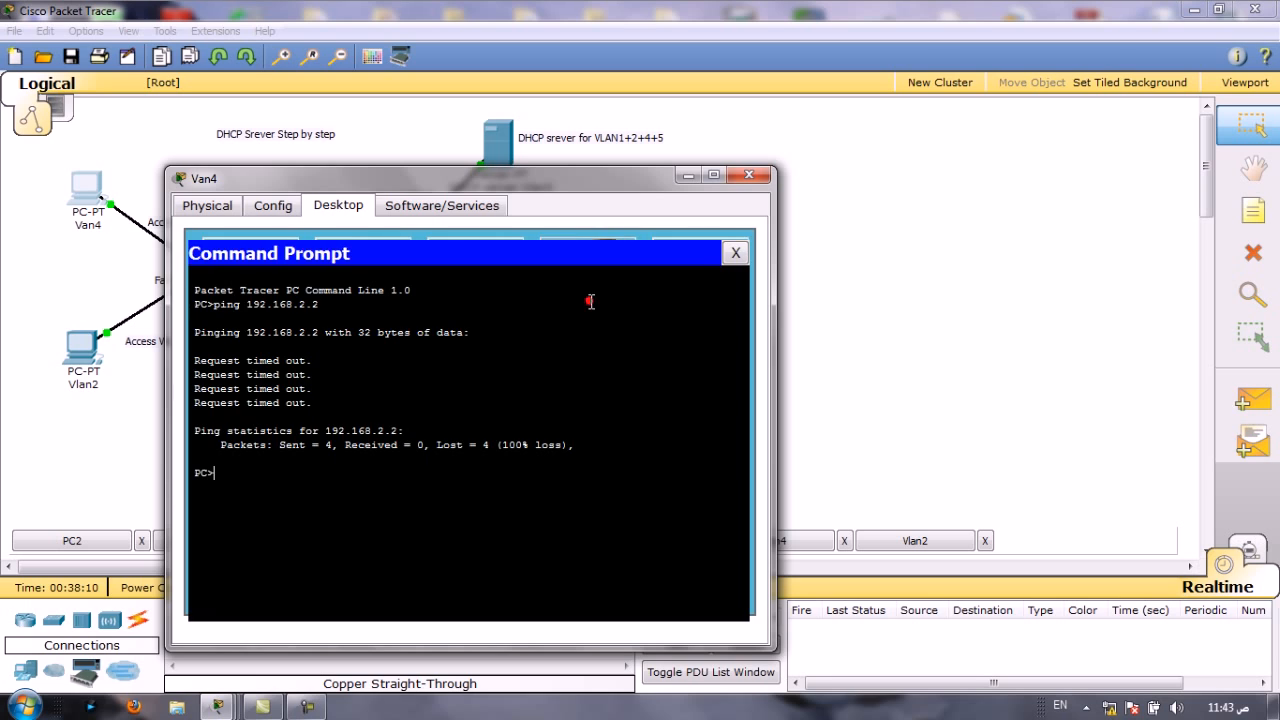
{"action": "left_click_drag", "start_coordinate": [414, 177], "coordinate": [691, 168]}
{"action": "key", "text": "Up"}
{"action": "key", "text": "Return"}
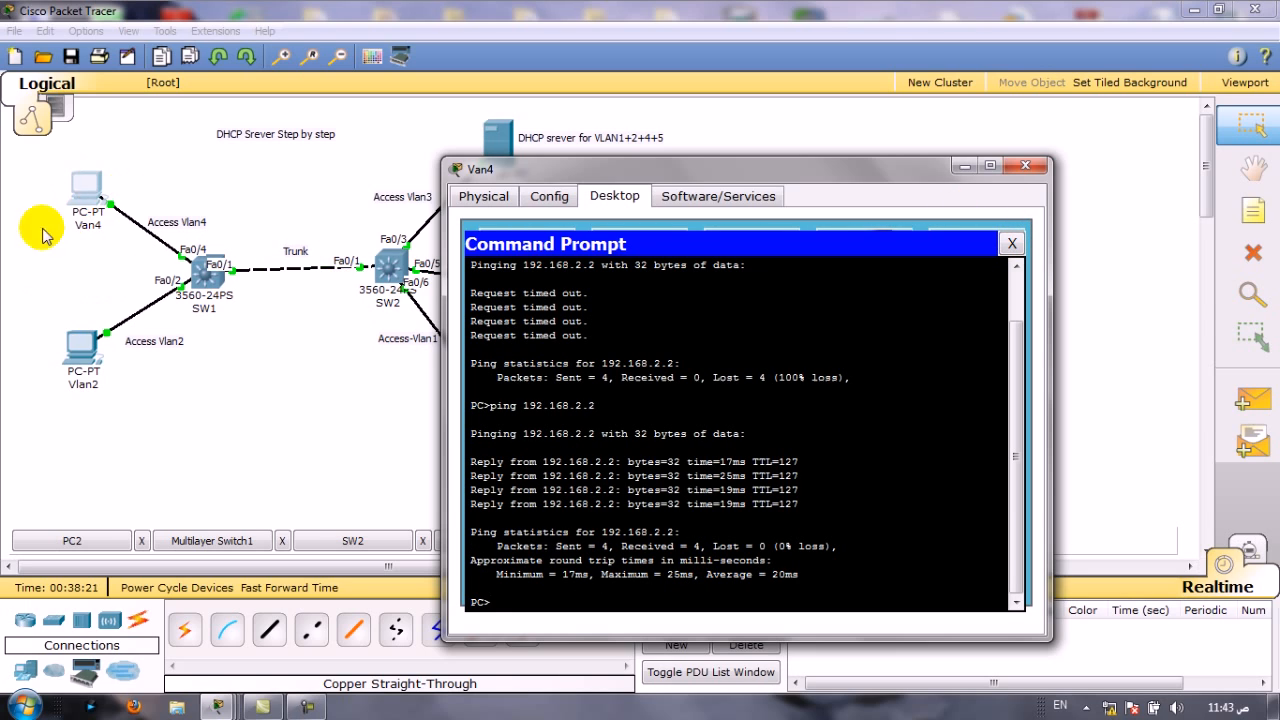
Ping 192.168.5.2 twice from the Van4 PC to test connectivity with VLAN 5, and minimize its window
{"action": "left_click_drag", "start_coordinate": [580, 170], "coordinate": [779, 180]}
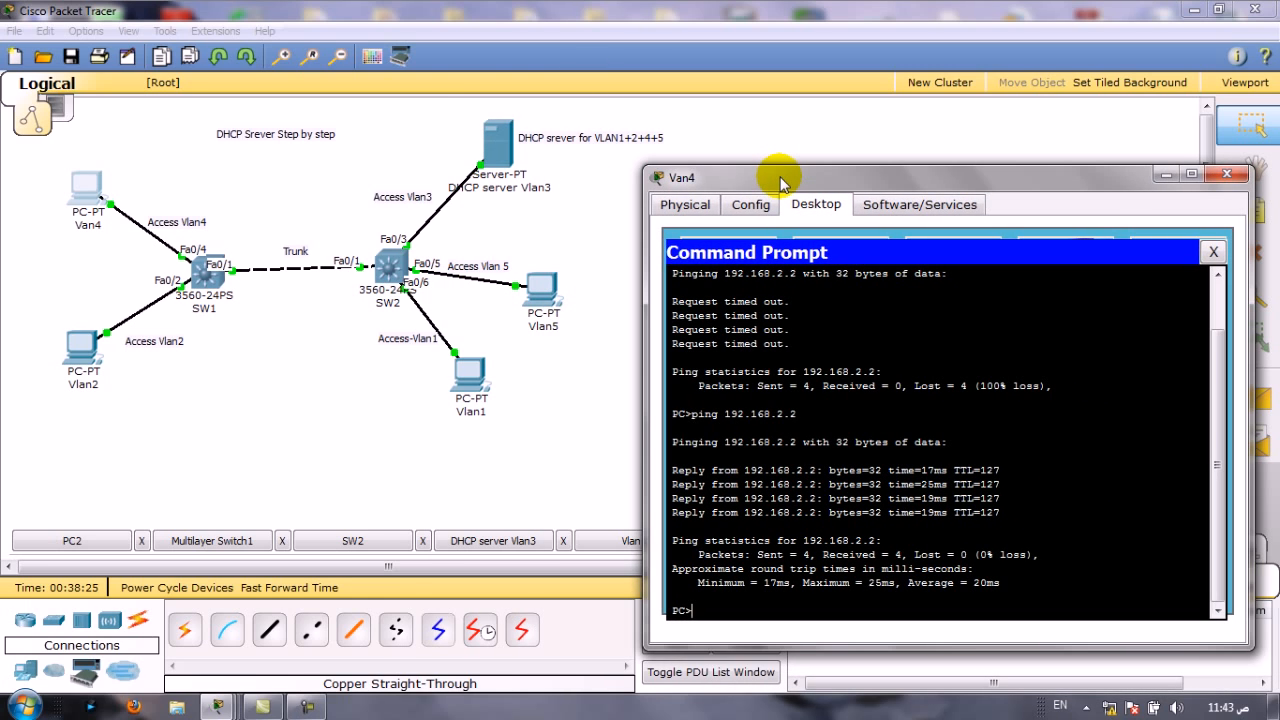
{"action": "type", "text": "ng 192.168.5.2"}
{"action": "key", "text": "Return"}
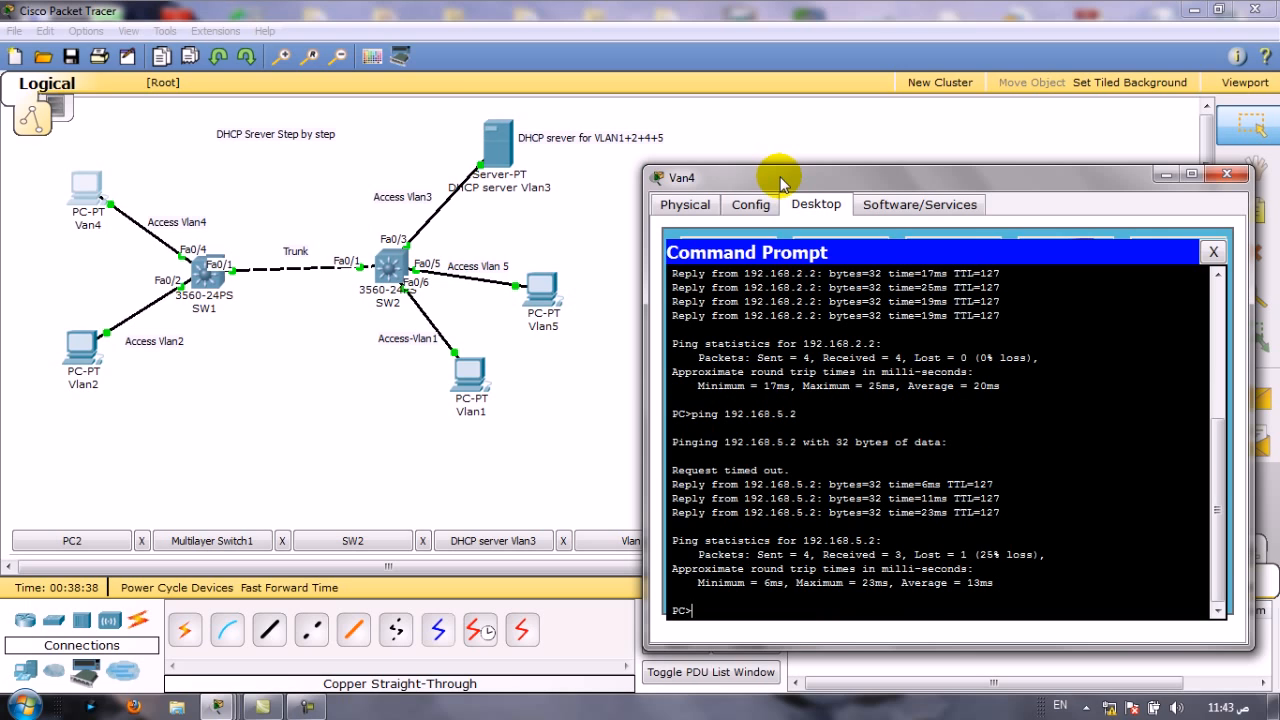
{"action": "key", "text": "Return"}
{"action": "key", "text": "Up"}
{"action": "key", "text": "Return"}
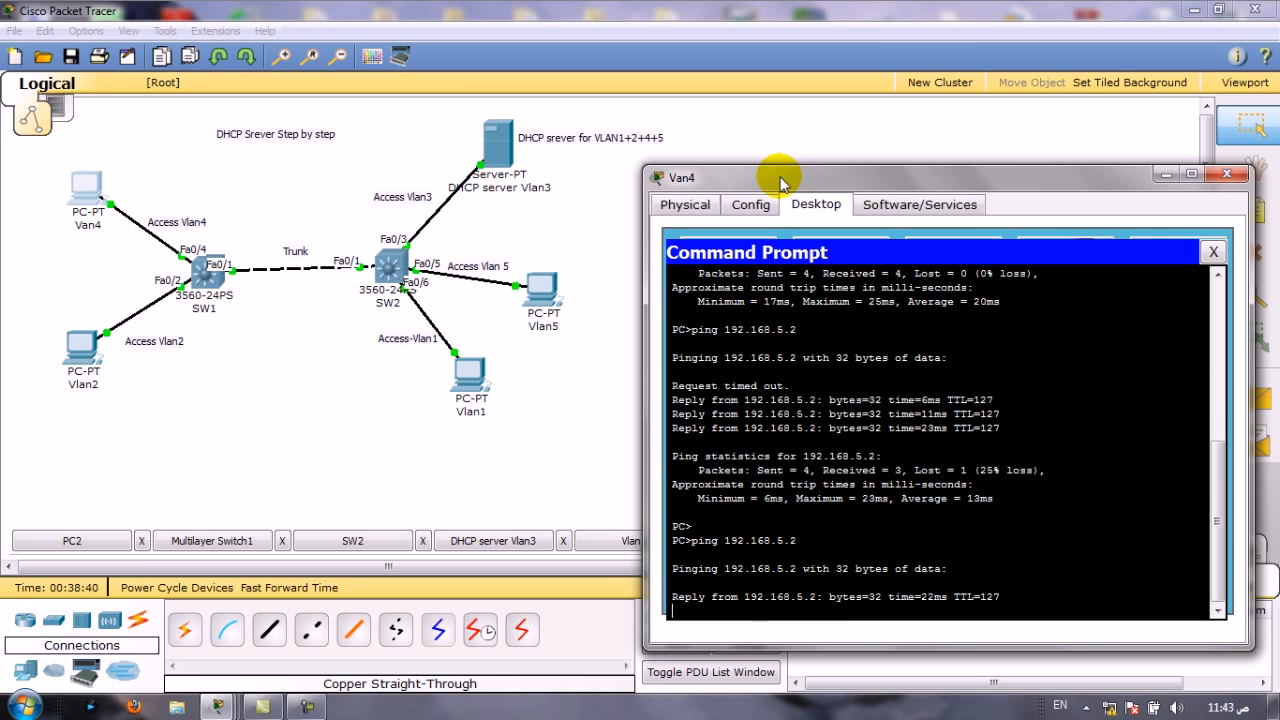
{"action": "left_click", "coordinate": [1166, 181]}
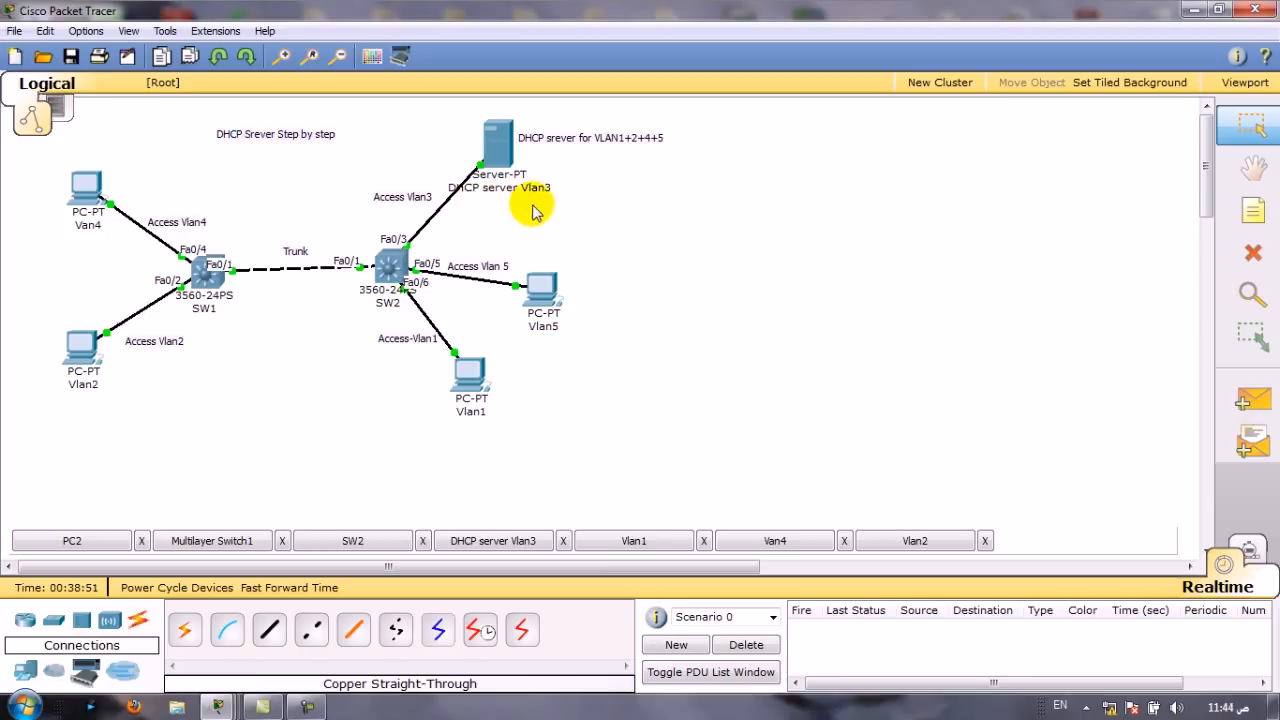
Shift the DHCP server slightly upward and its "DHCP srever for VLAN1+2+4+5" note slightly to the right in the topology
{"action": "left_click_drag", "start_coordinate": [504, 133], "coordinate": [559, 137]}
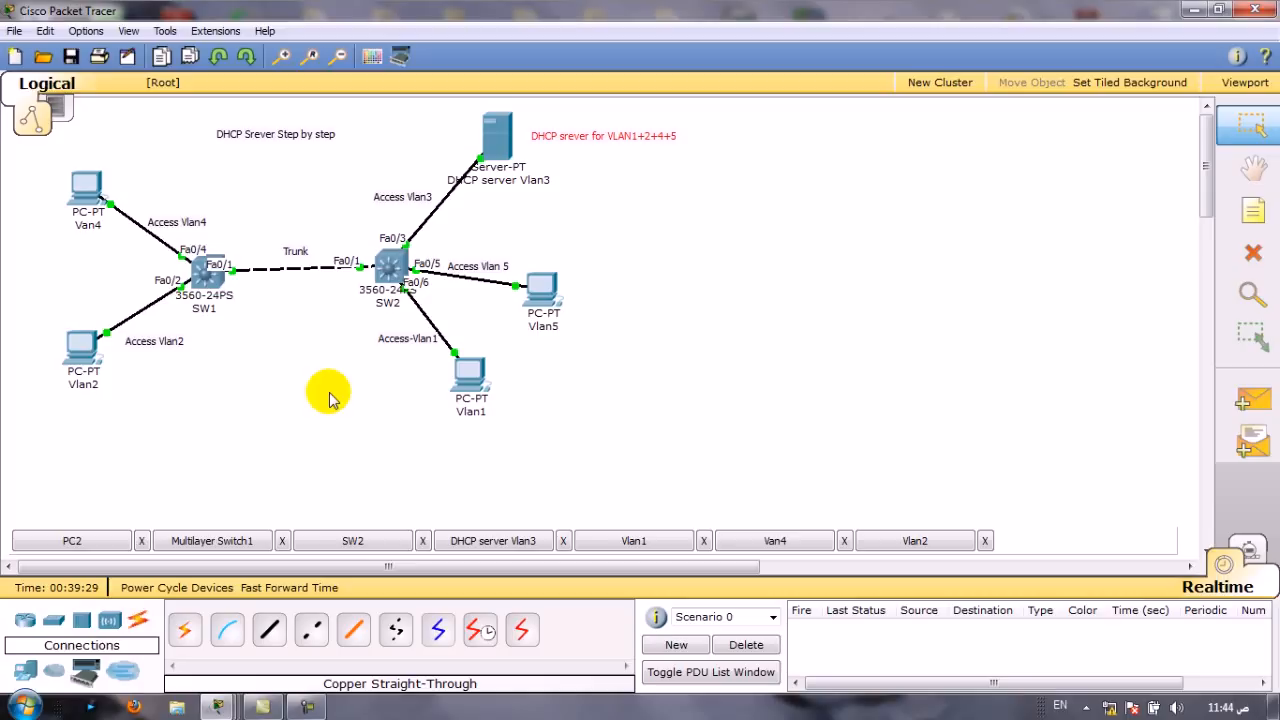
{"action": "left_click", "coordinate": [307, 707]}
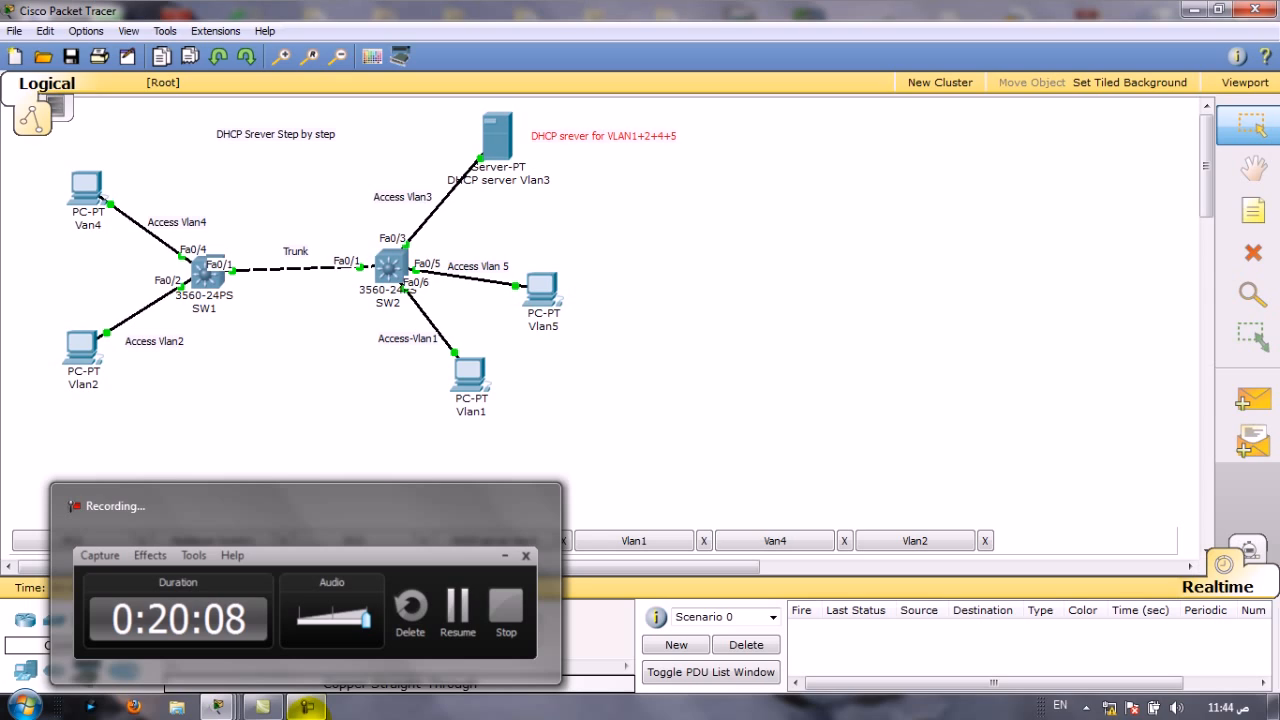